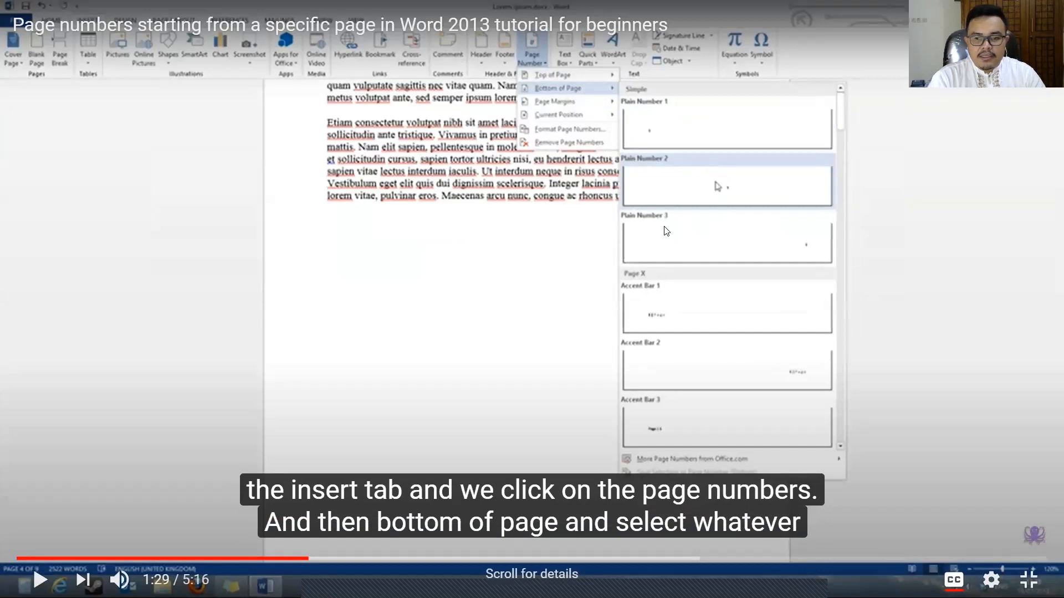
Step: Exit full-screen playback and look at the two tutorial videos on numbering Word pages from a specific page
{"action": "key", "text": "Escape"}
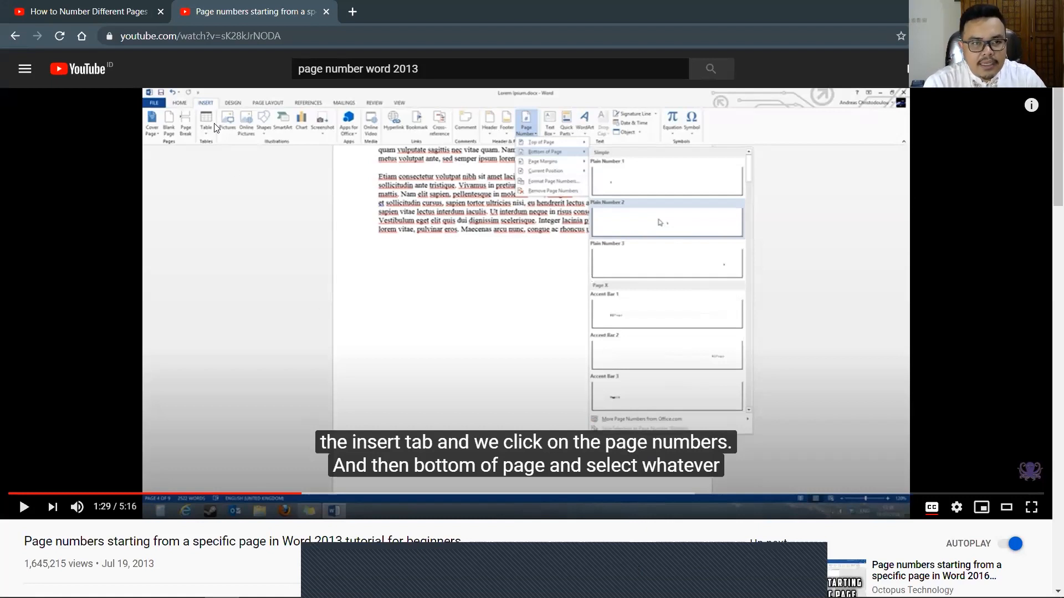
{"action": "key", "text": "ctrl+shift+Tab"}
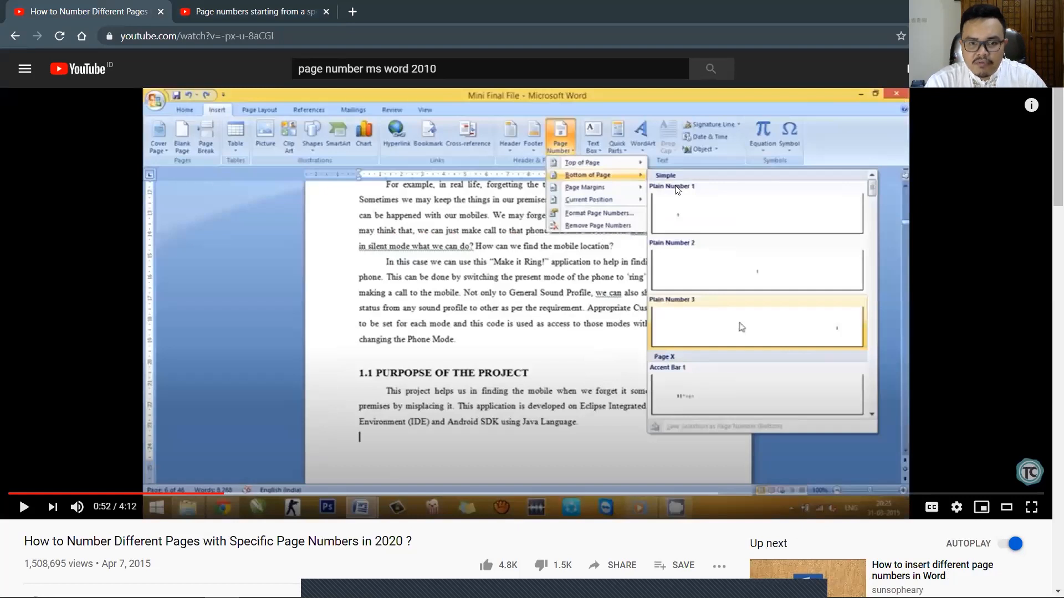
{"action": "left_click", "coordinate": [217, 19]}
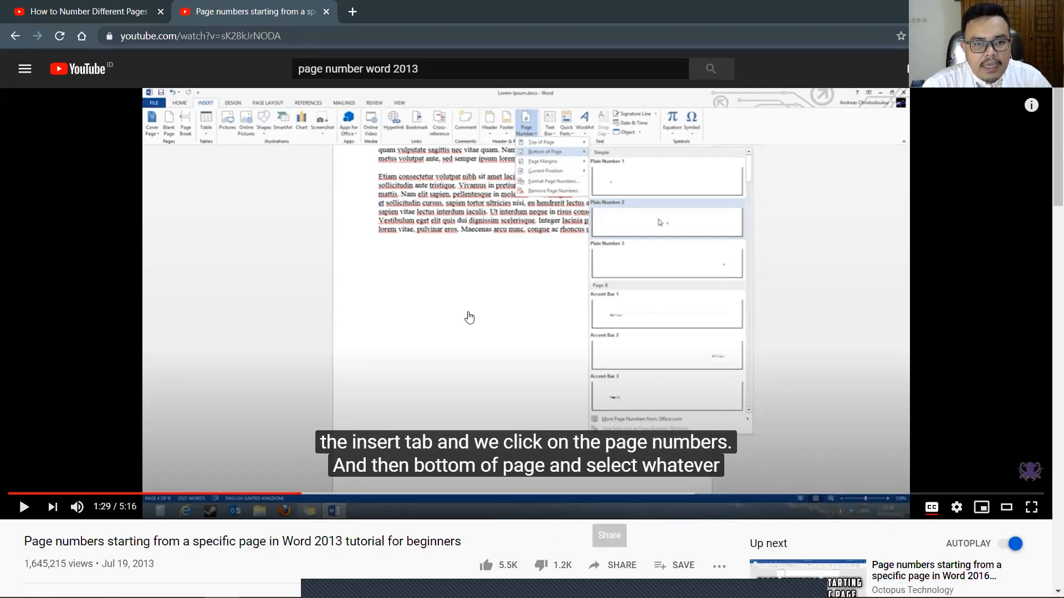
Step: Switch to Word and read through tasks 1 to 24 in the Simulation Test 1.1 document, returning to its beginning
{"action": "scroll", "coordinate": [469, 330], "scroll_direction": "down", "scroll_amount": 4}
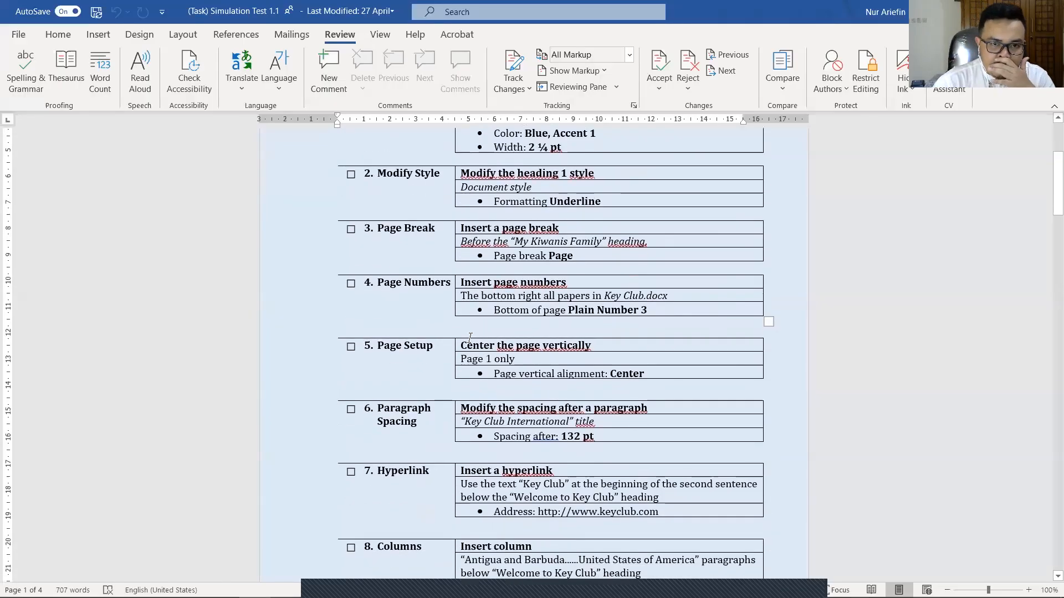
{"action": "scroll", "coordinate": [468, 333], "scroll_direction": "up", "scroll_amount": 5}
{"action": "scroll", "coordinate": [471, 337], "scroll_direction": "down", "scroll_amount": 7}
{"action": "scroll", "coordinate": [470, 336], "scroll_direction": "down", "scroll_amount": 20}
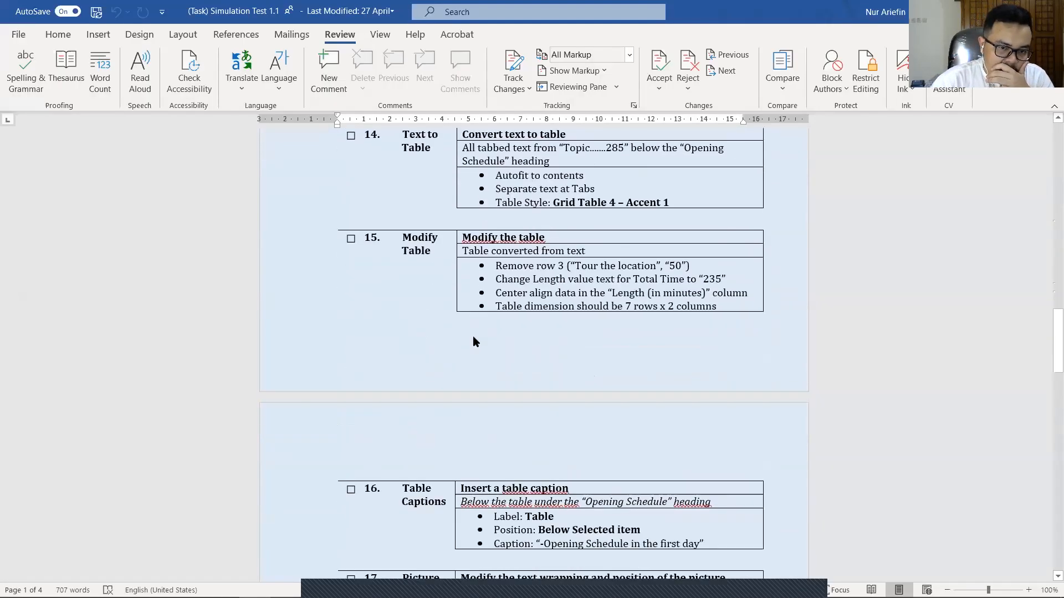
{"action": "scroll", "coordinate": [474, 336], "scroll_direction": "down", "scroll_amount": 20}
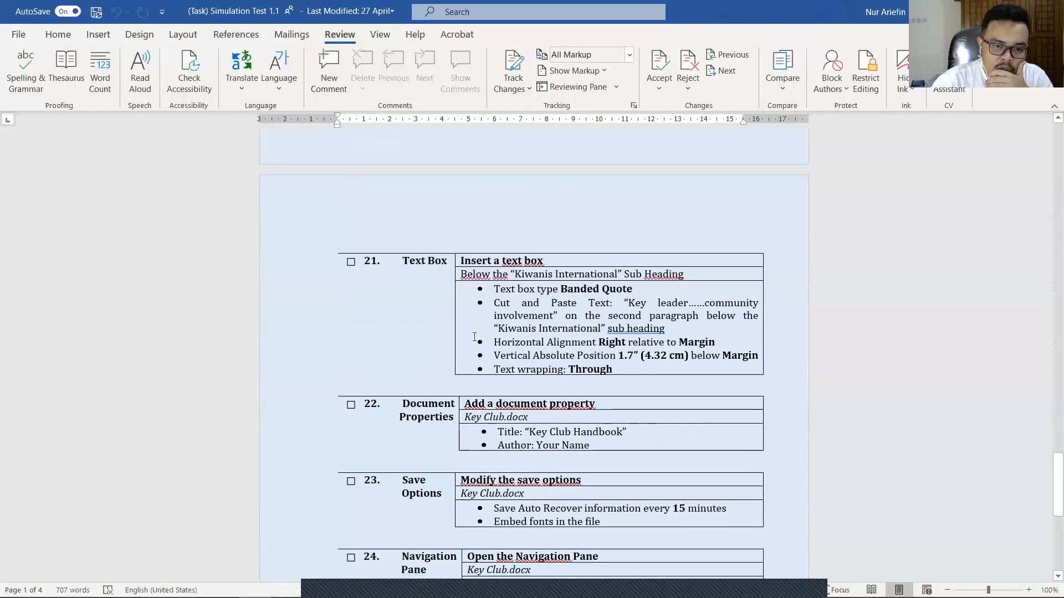
{"action": "scroll", "coordinate": [474, 337], "scroll_direction": "down", "scroll_amount": 1}
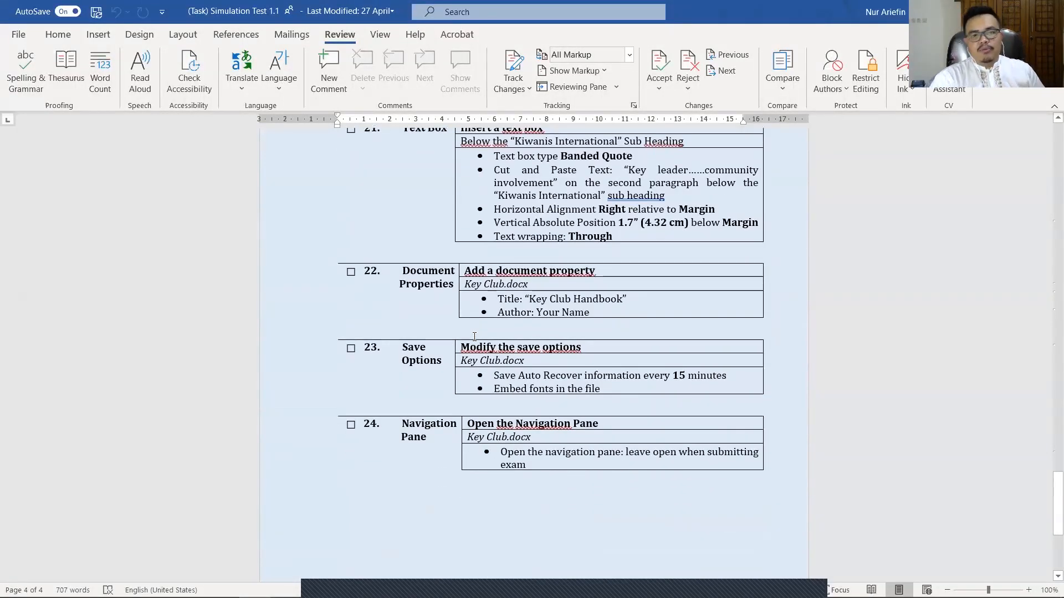
{"action": "scroll", "coordinate": [474, 336], "scroll_direction": "up", "scroll_amount": 1}
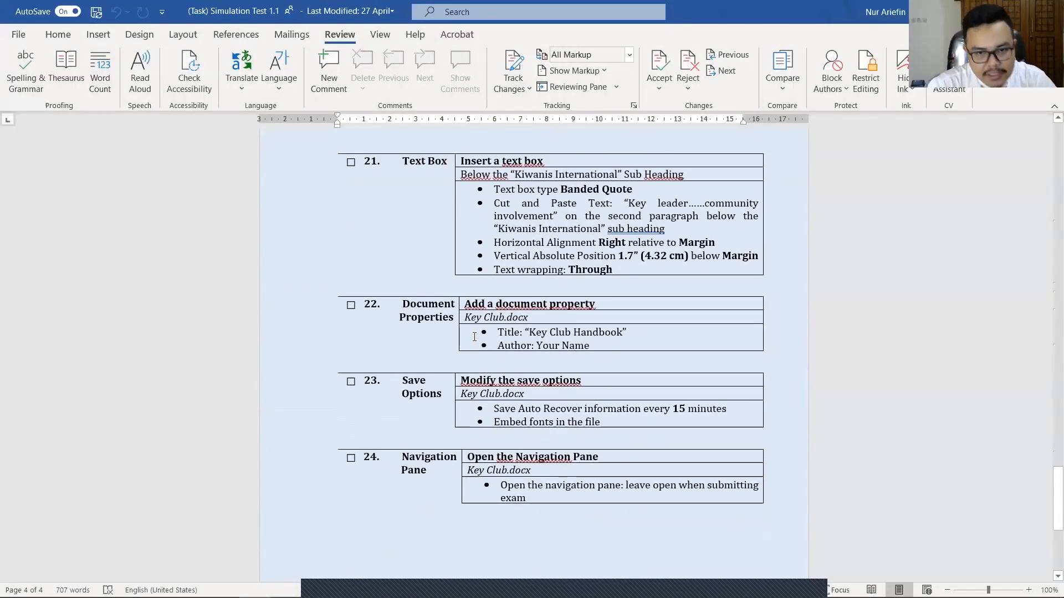
{"action": "scroll", "coordinate": [474, 336], "scroll_direction": "up", "scroll_amount": 3}
{"action": "scroll", "coordinate": [474, 336], "scroll_direction": "up", "scroll_amount": 10}
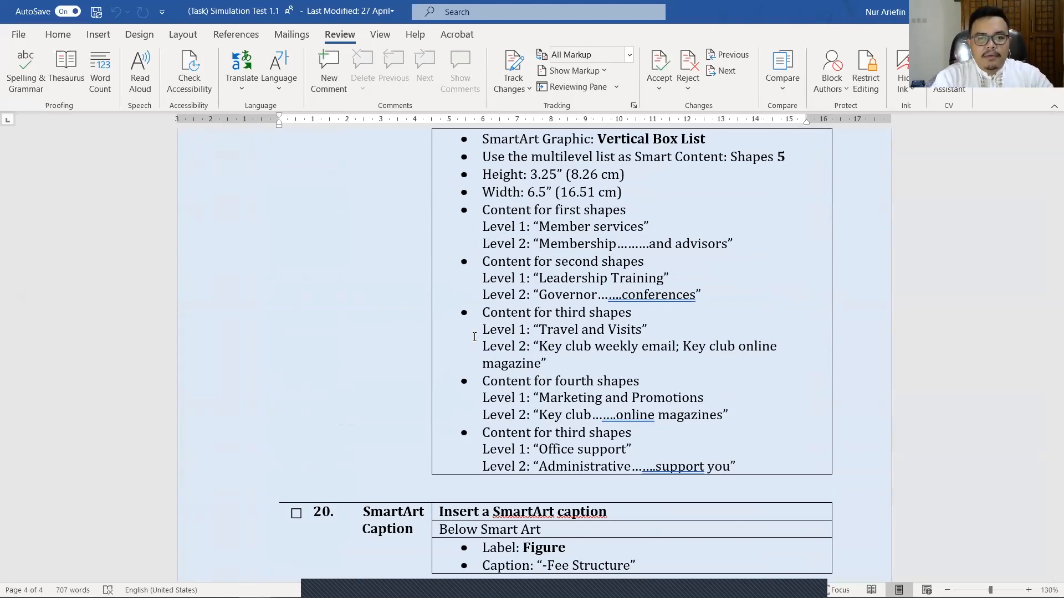
{"action": "scroll", "coordinate": [617, 256], "scroll_direction": "up", "scroll_amount": 15}
{"action": "scroll", "coordinate": [619, 256], "scroll_direction": "up", "scroll_amount": 20}
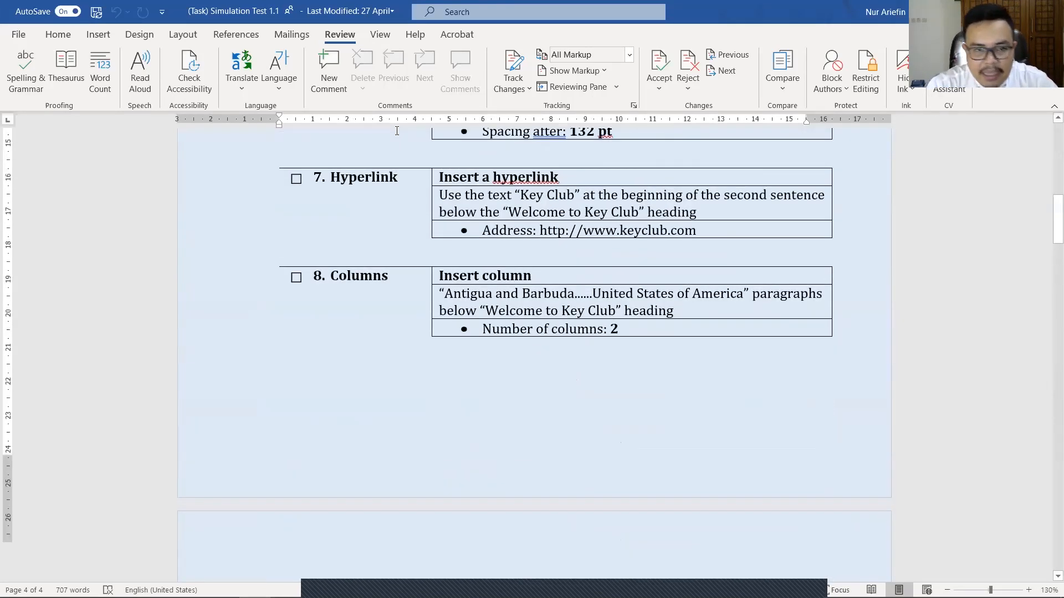
{"action": "key", "text": "ctrl+Home"}
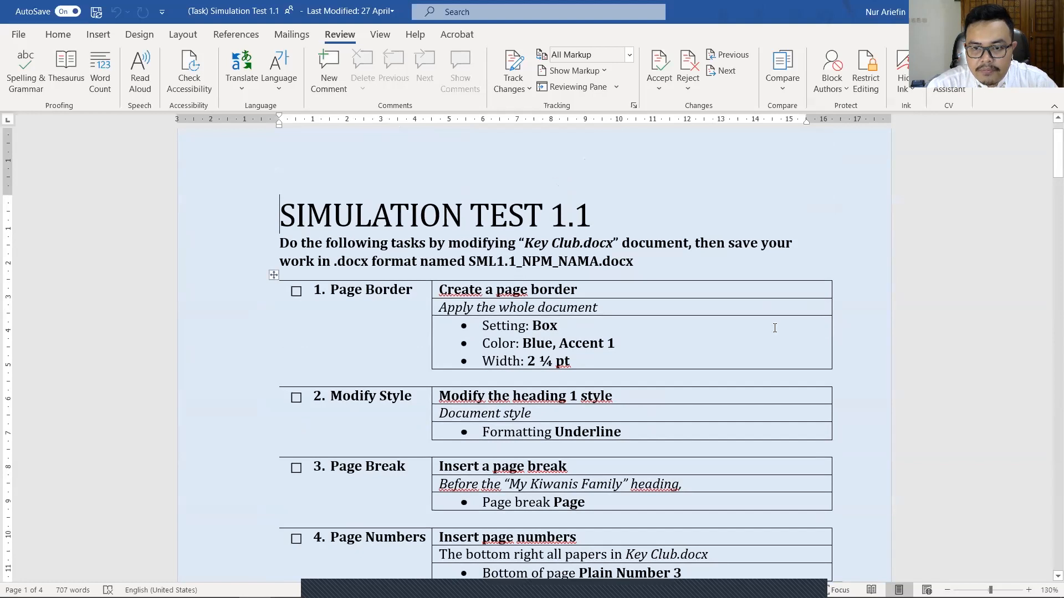
Step: Look at the Key Club document, then reread the file-naming instruction in the Simulation Test 1.1 document
{"action": "key", "text": "alt+Tab"}
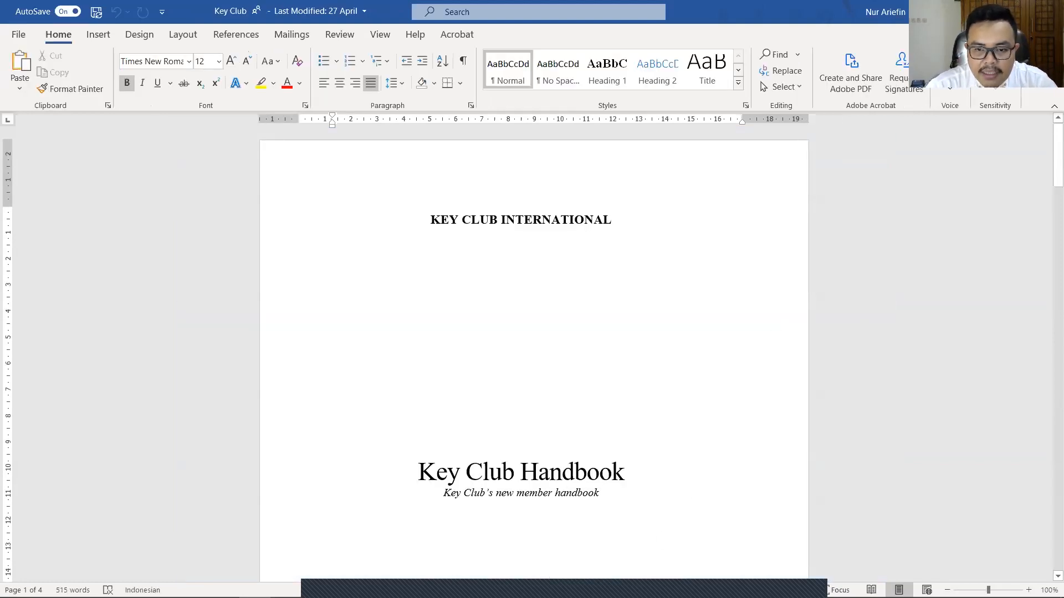
{"action": "key", "text": "alt+Tab"}
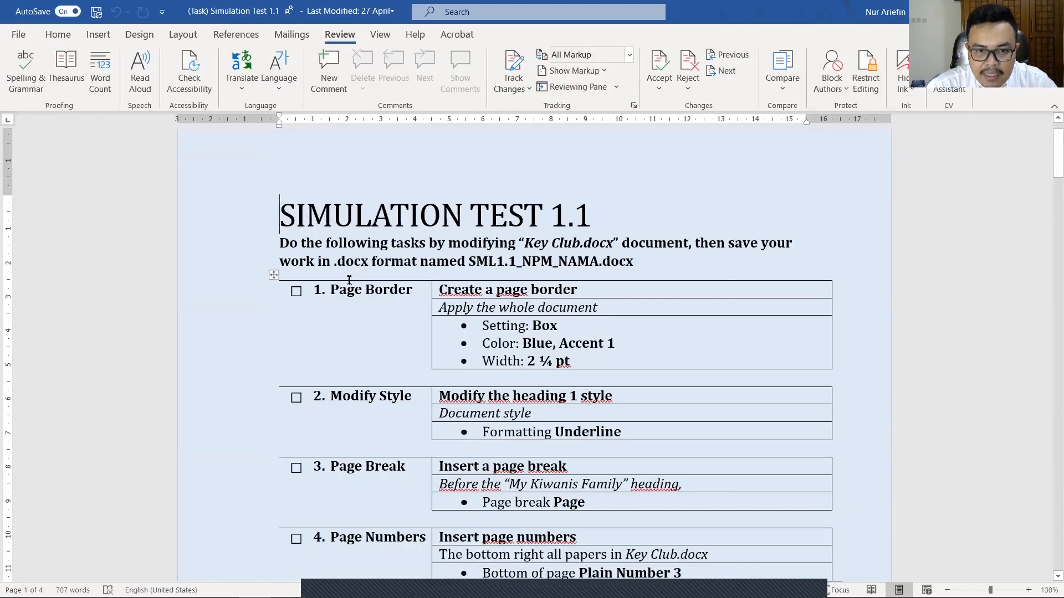
{"action": "left_click_drag", "start_coordinate": [524, 268], "coordinate": [491, 261]}
{"action": "left_click", "coordinate": [488, 261]}
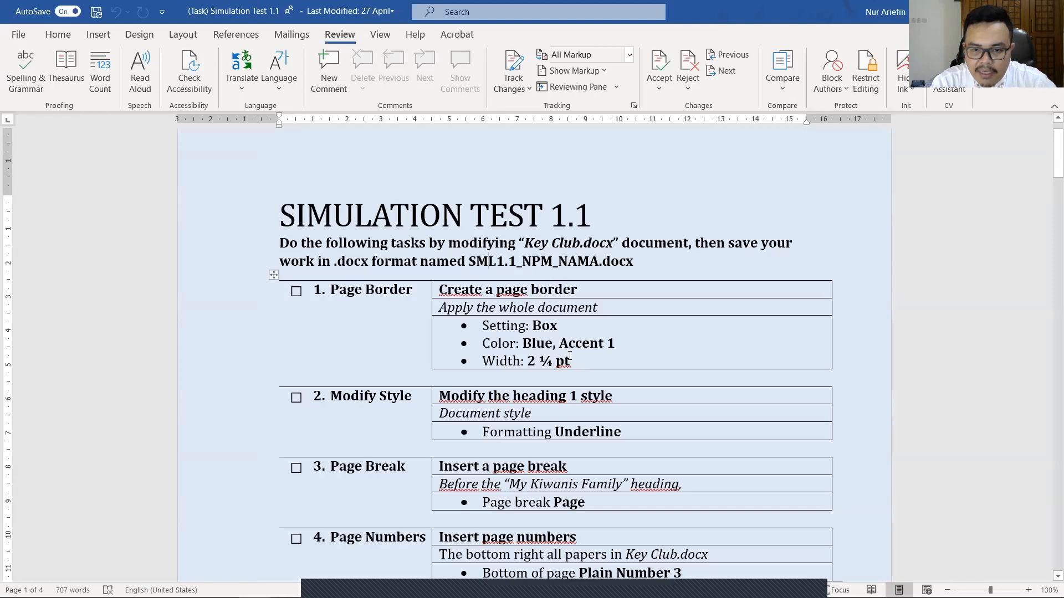
Step: Add a Box page border to the whole Key Club document in Blue, Accent 1 with a 2 ¼ pt width
{"action": "left_click", "coordinate": [596, 579]}
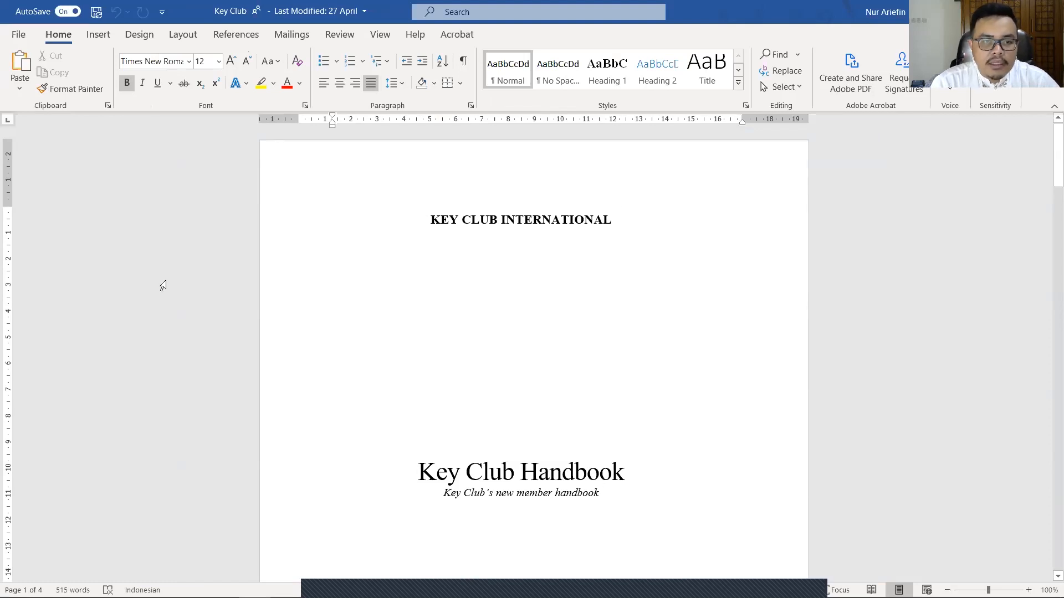
{"action": "left_click", "coordinate": [138, 35]}
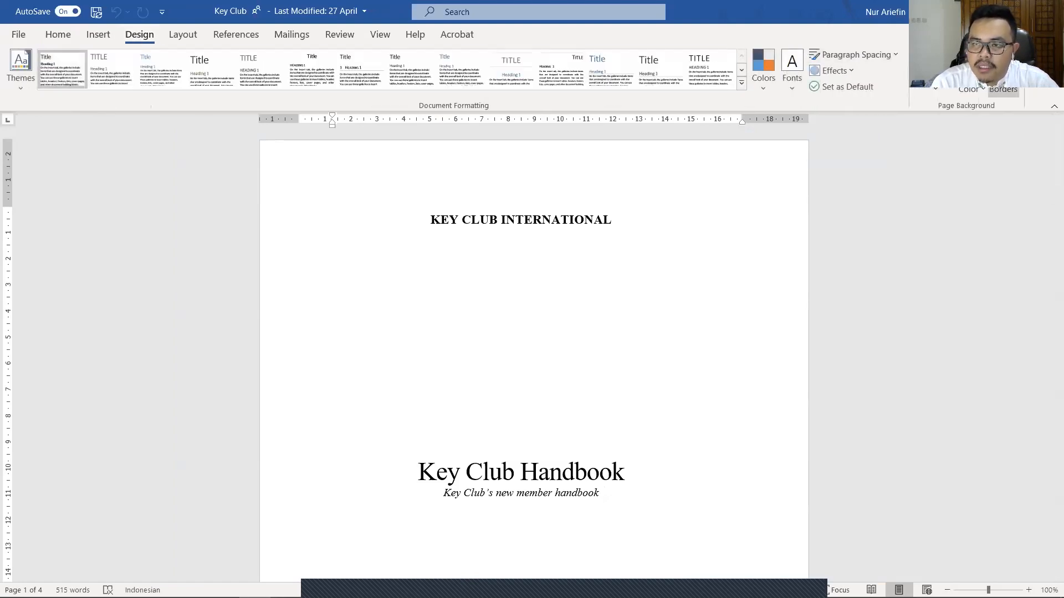
{"action": "left_click", "coordinate": [1002, 90]}
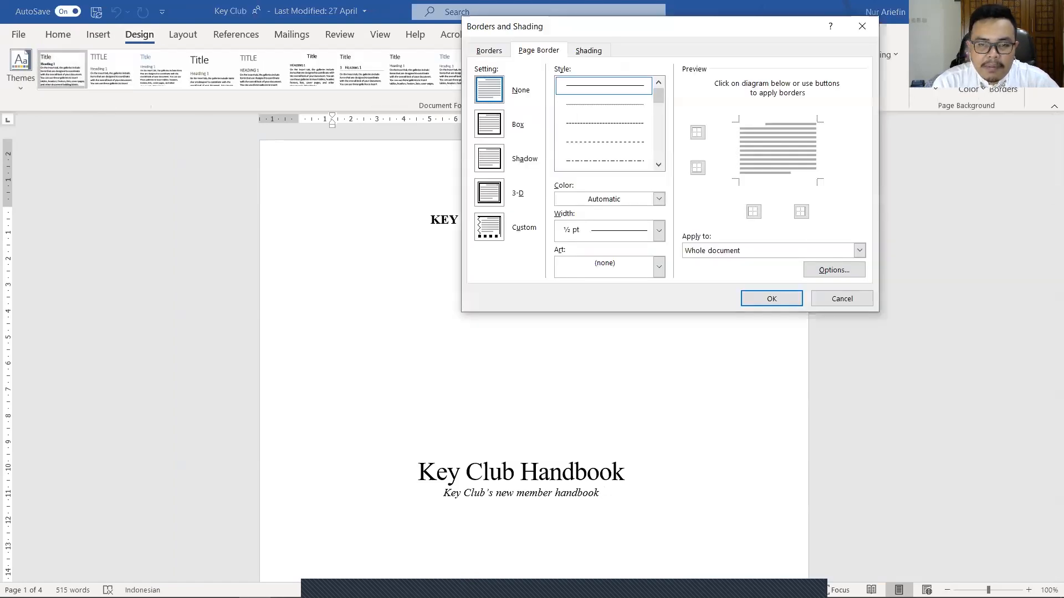
{"action": "left_click", "coordinate": [500, 126]}
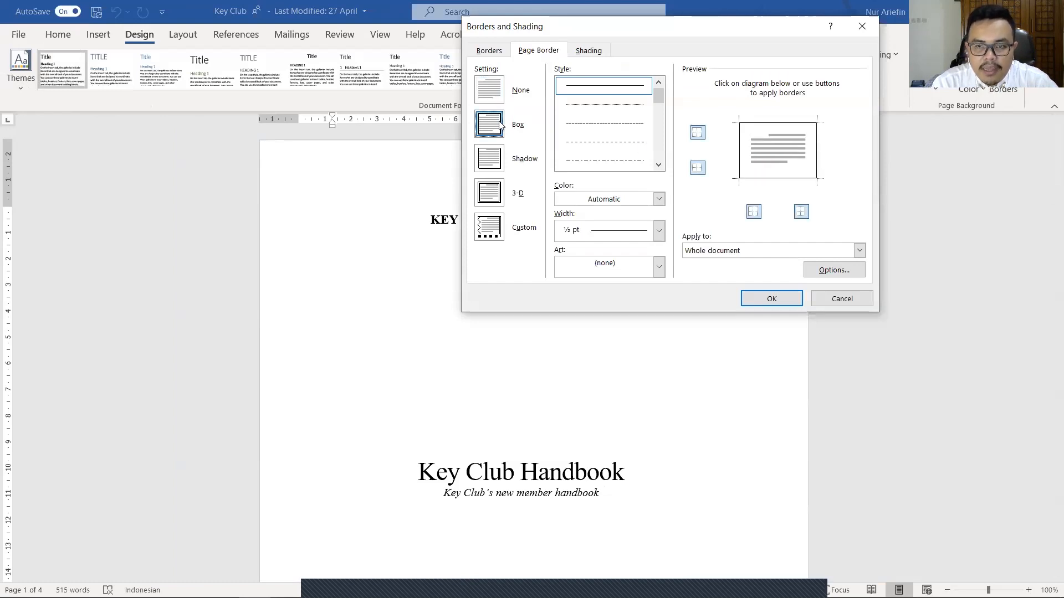
{"action": "left_click", "coordinate": [627, 202]}
{"action": "left_click", "coordinate": [628, 205]}
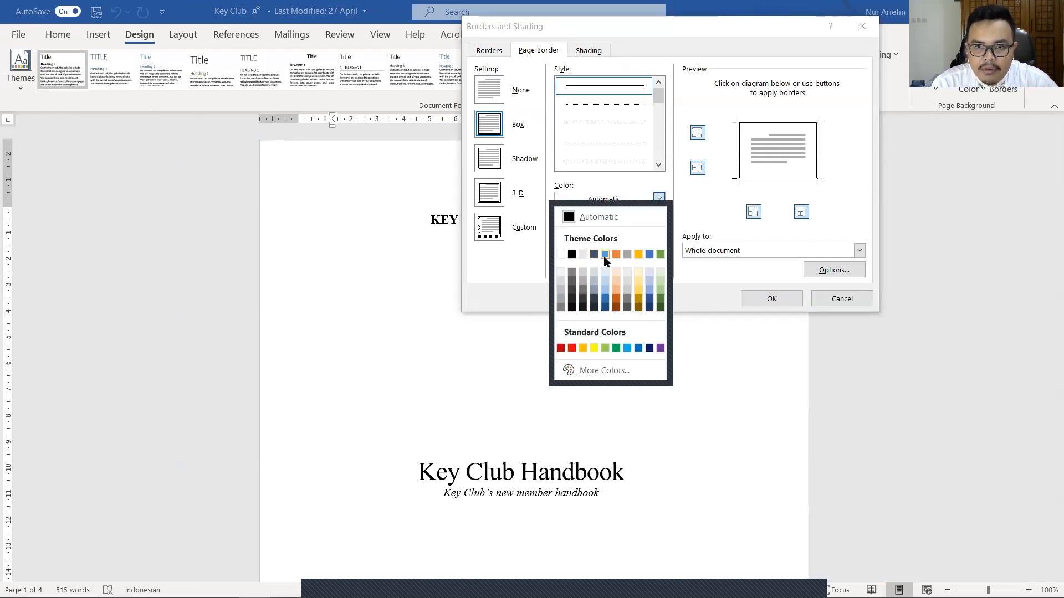
{"action": "left_click", "coordinate": [605, 255]}
{"action": "left_click", "coordinate": [617, 231]}
{"action": "left_click", "coordinate": [600, 341]}
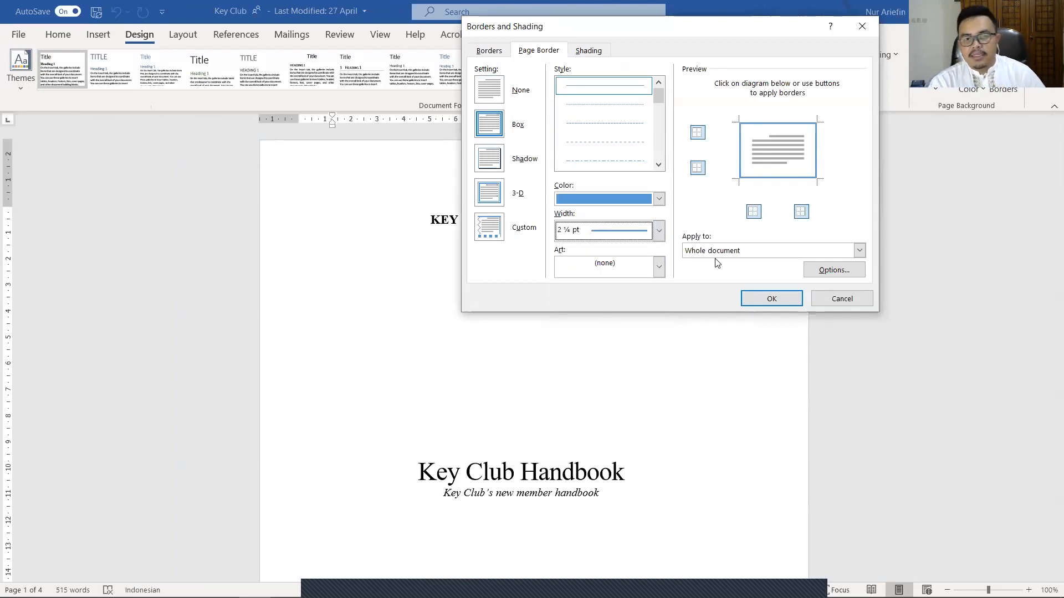
{"action": "left_click", "coordinate": [774, 299]}
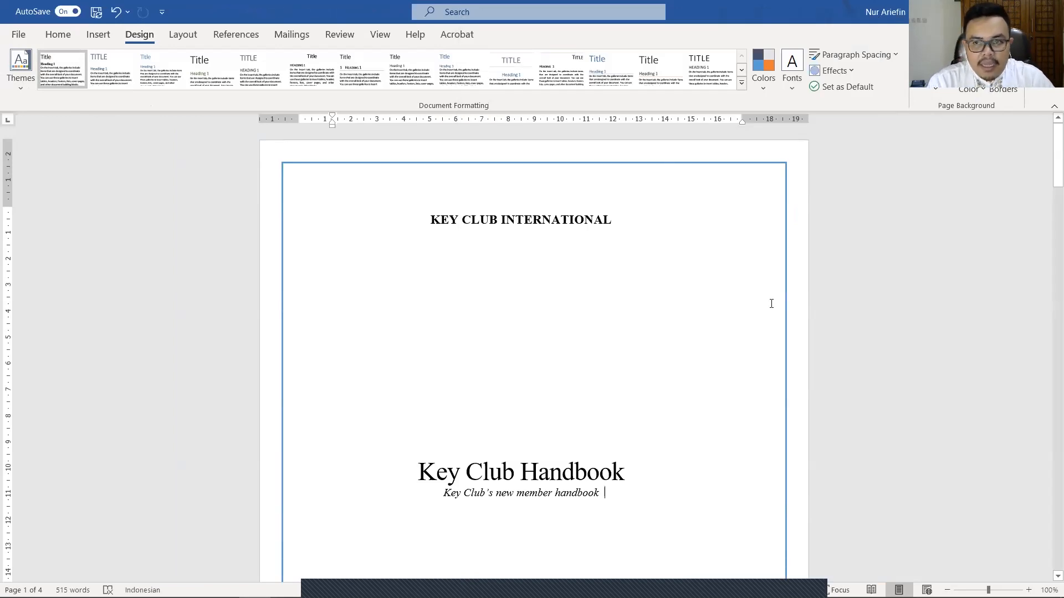
Step: Mark task 1, Page Border, as done in the Simulation Test 1.1 document
{"action": "scroll", "coordinate": [715, 421], "scroll_direction": "down", "scroll_amount": 3}
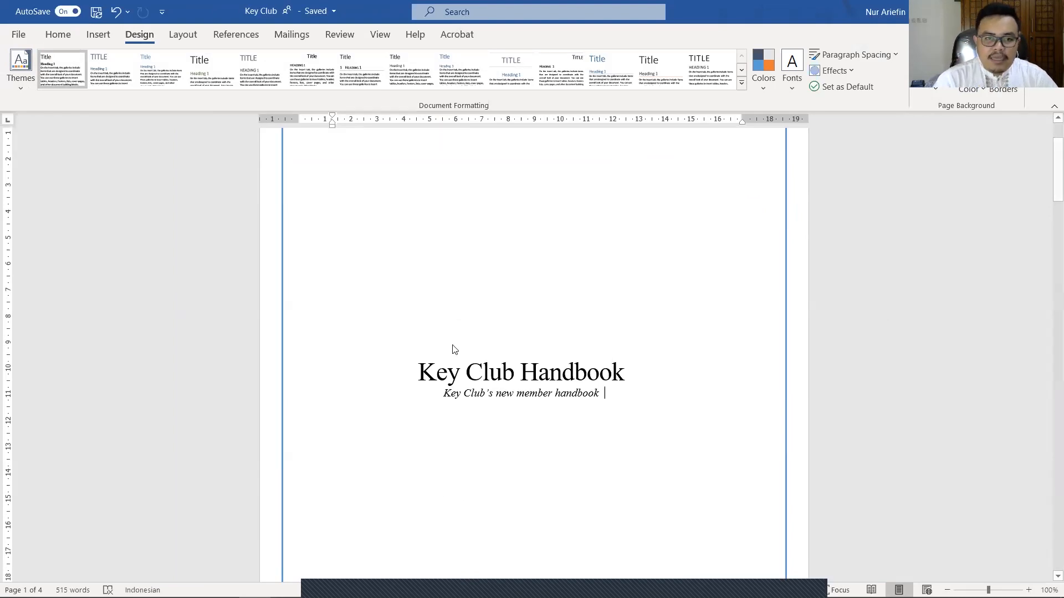
{"action": "key", "text": "alt+Tab"}
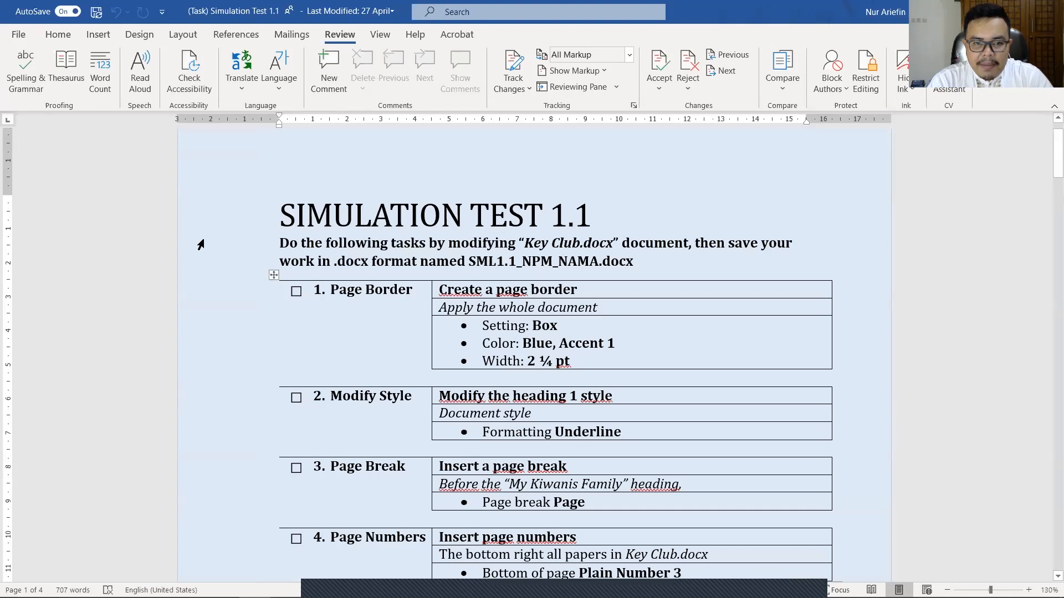
{"action": "left_click", "coordinate": [296, 291]}
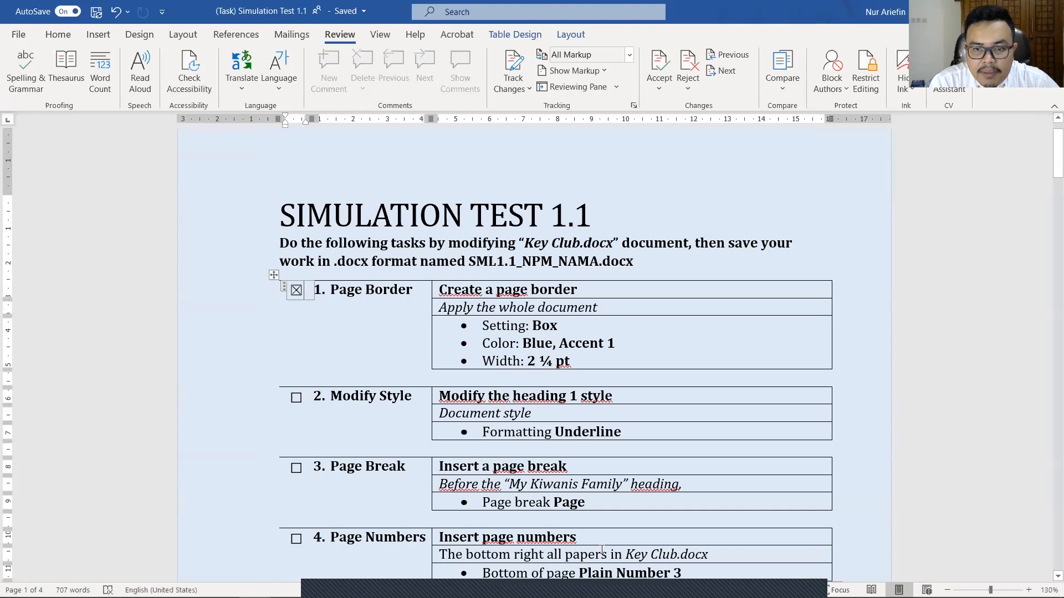
Step: Modify the Heading 1 style in the Key Club document to add underline formatting, and close the style list
{"action": "key", "text": "alt+Tab"}
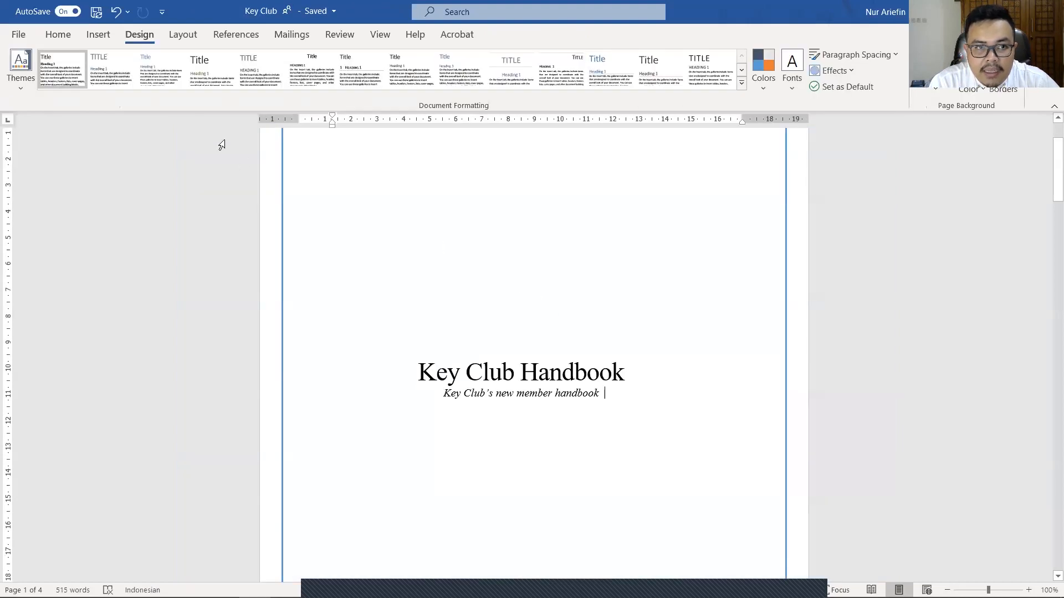
{"action": "left_click", "coordinate": [59, 34]}
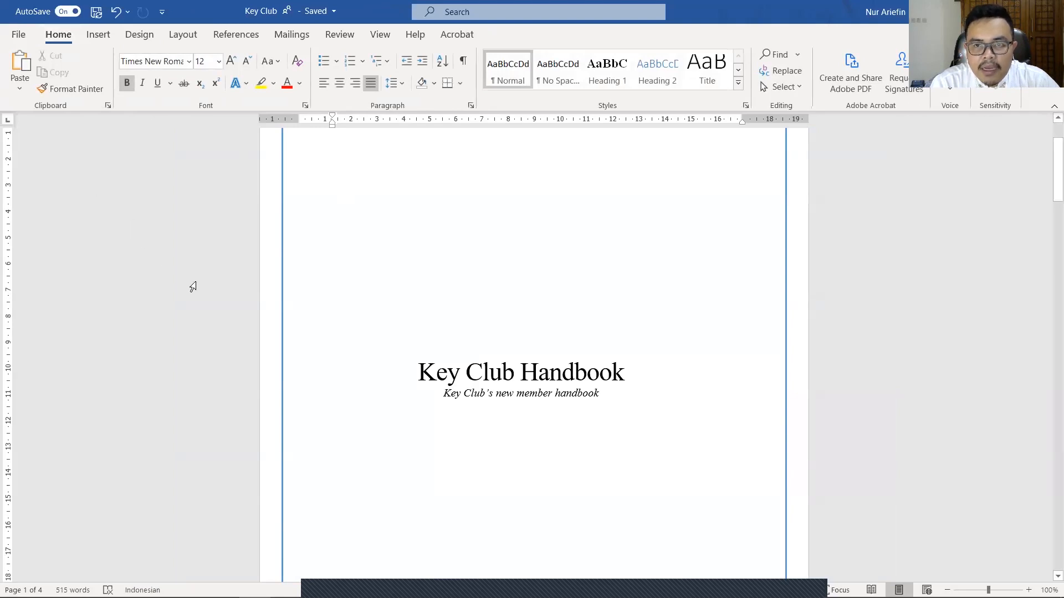
{"action": "left_click", "coordinate": [744, 106]}
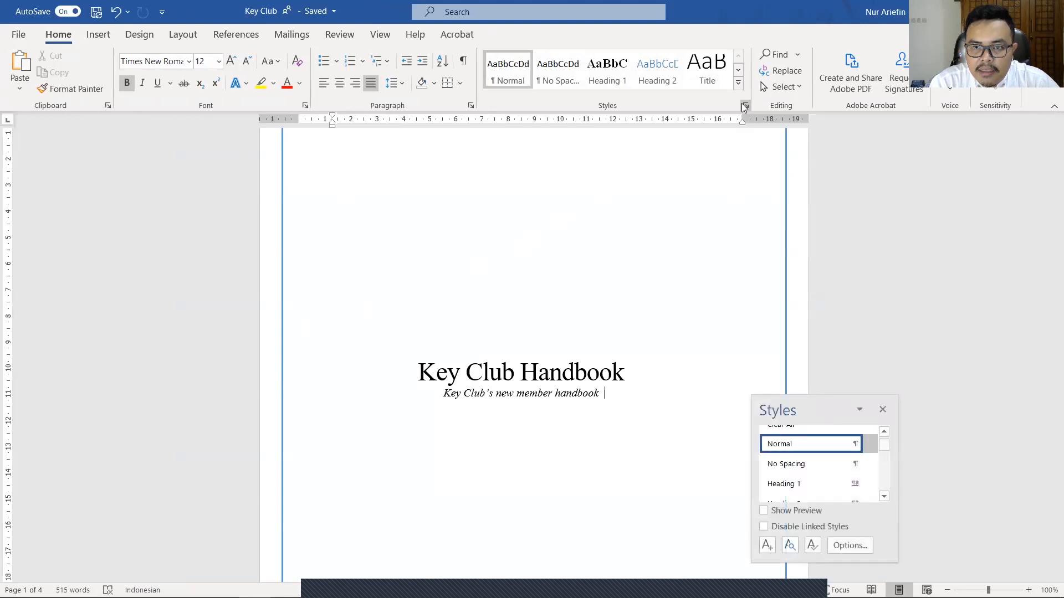
{"action": "scroll", "coordinate": [883, 444], "scroll_direction": "up", "scroll_amount": 1}
{"action": "scroll", "coordinate": [883, 446], "scroll_direction": "down", "scroll_amount": 1}
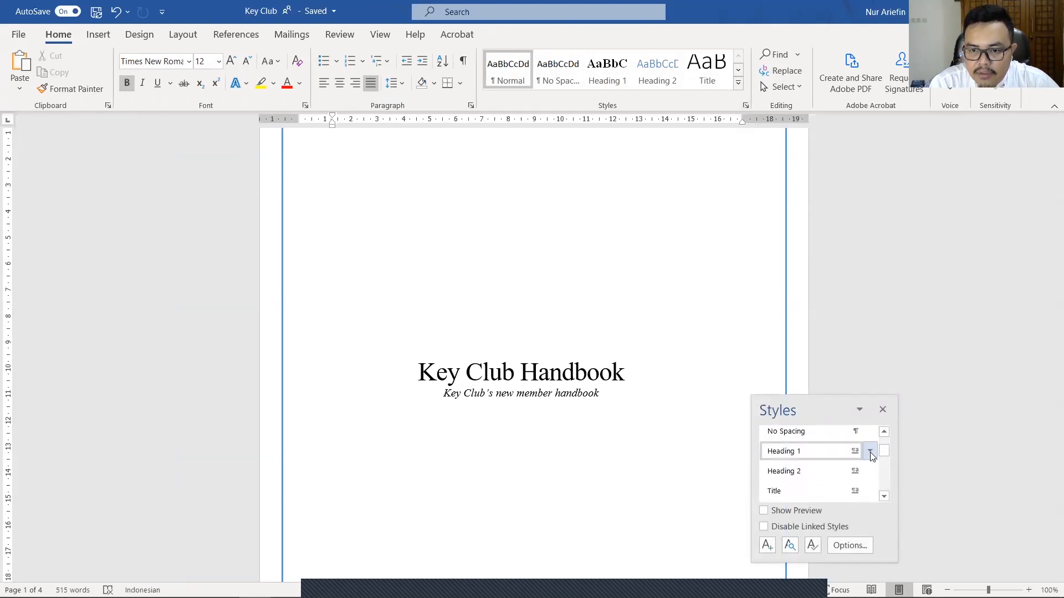
{"action": "left_click", "coordinate": [869, 452]}
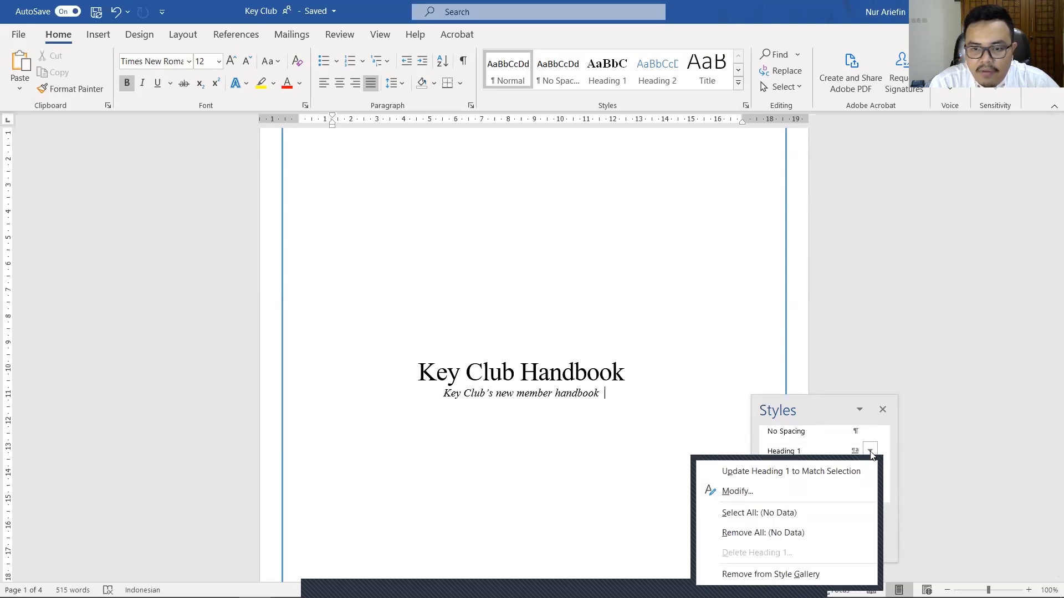
{"action": "key", "text": "m"}
{"action": "left_click", "coordinate": [523, 231]}
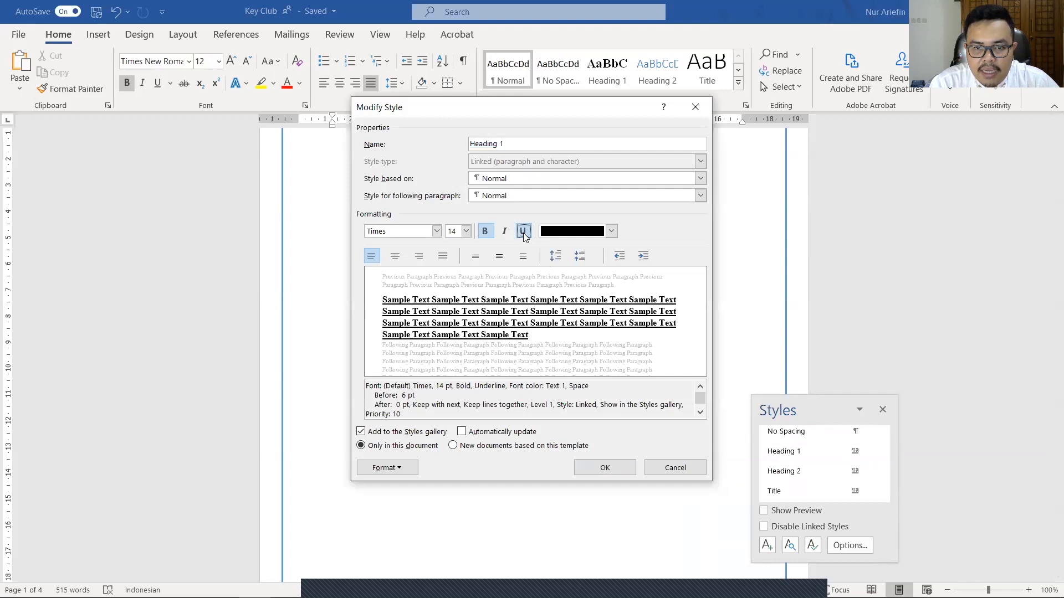
{"action": "left_click", "coordinate": [619, 471]}
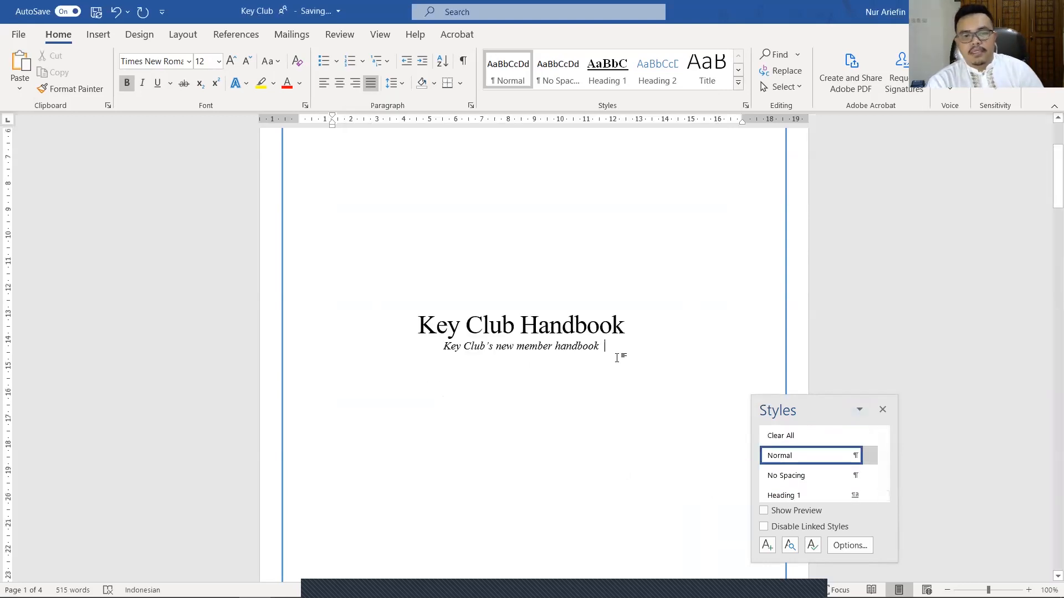
{"action": "scroll", "coordinate": [618, 358], "scroll_direction": "down", "scroll_amount": 10}
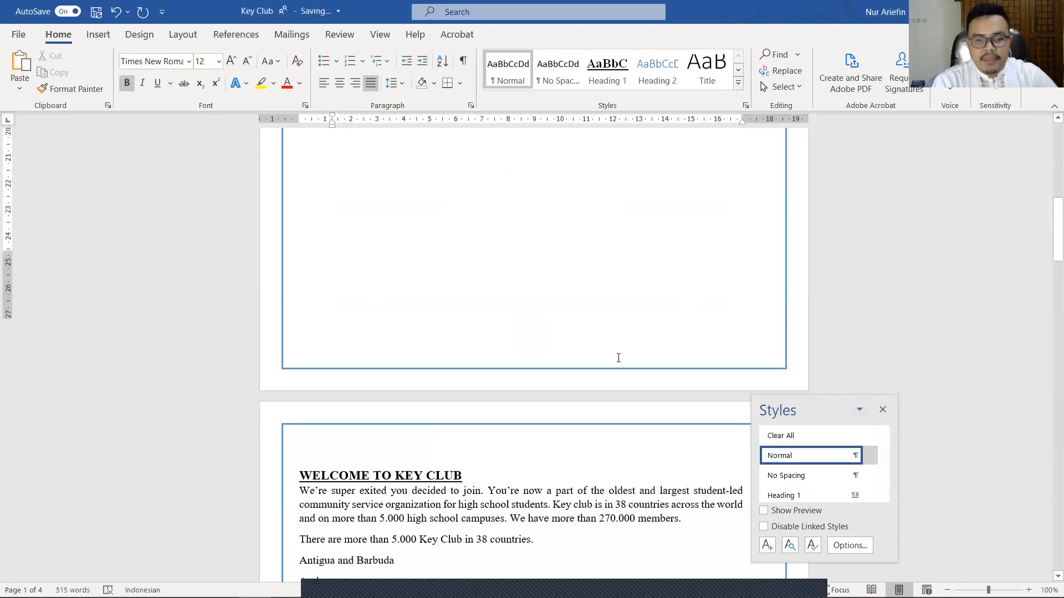
{"action": "left_click", "coordinate": [883, 408]}
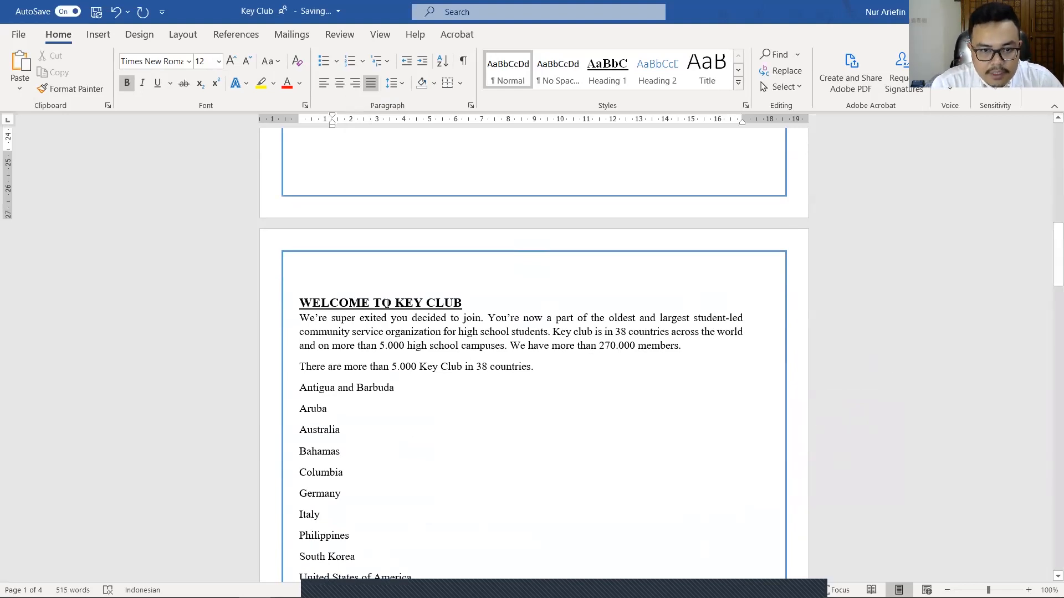
Step: Mark task 2, Modify Style, as done in the Simulation Test 1.1 document
{"action": "key", "text": "alt+Tab"}
{"action": "left_click", "coordinate": [296, 398]}
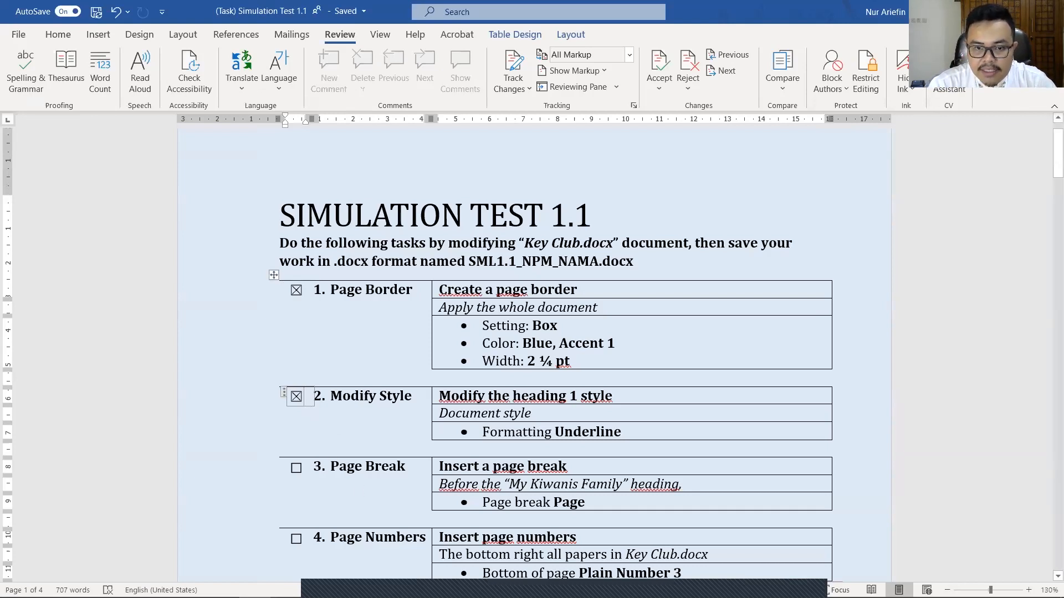
Step: Insert a page break before the "My Kiwanis Family" heading in the Key Club document
{"action": "key", "text": "alt+Tab"}
{"action": "scroll", "coordinate": [473, 322], "scroll_direction": "down", "scroll_amount": 10}
{"action": "scroll", "coordinate": [471, 320], "scroll_direction": "down", "scroll_amount": 15}
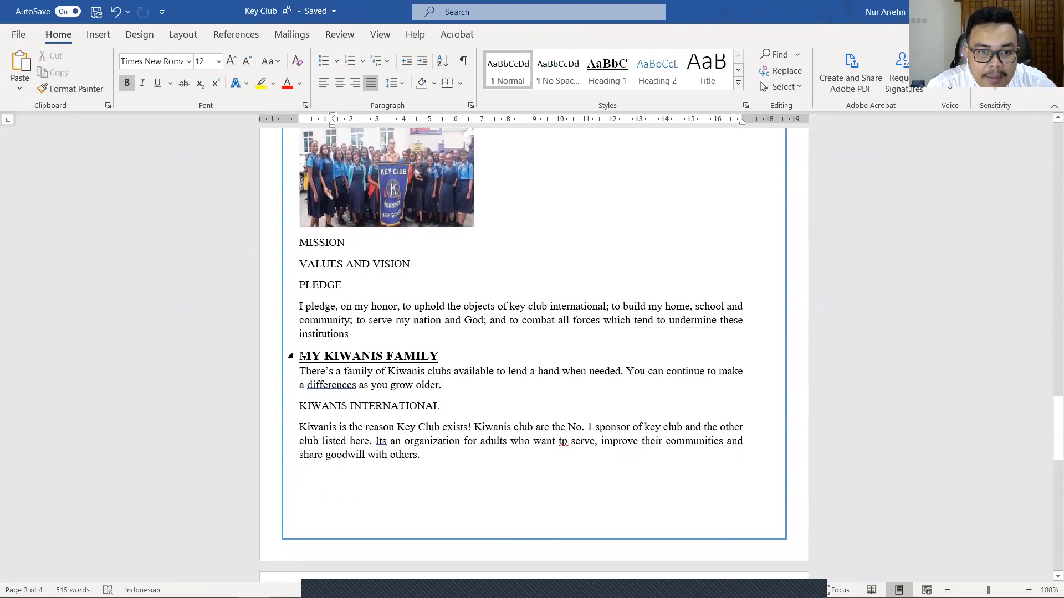
{"action": "left_click", "coordinate": [303, 353]}
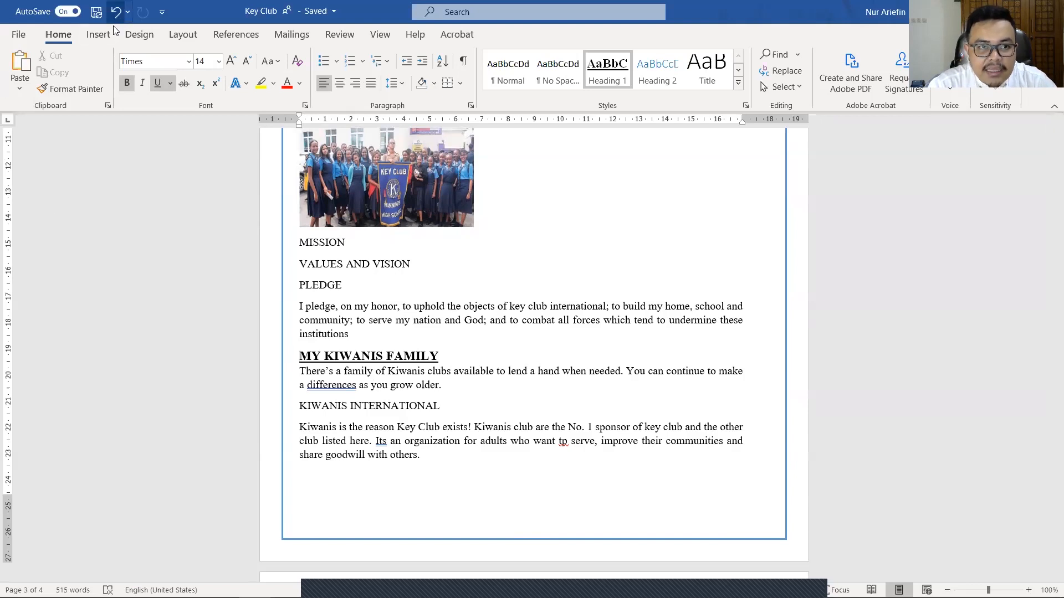
{"action": "left_click", "coordinate": [97, 37]}
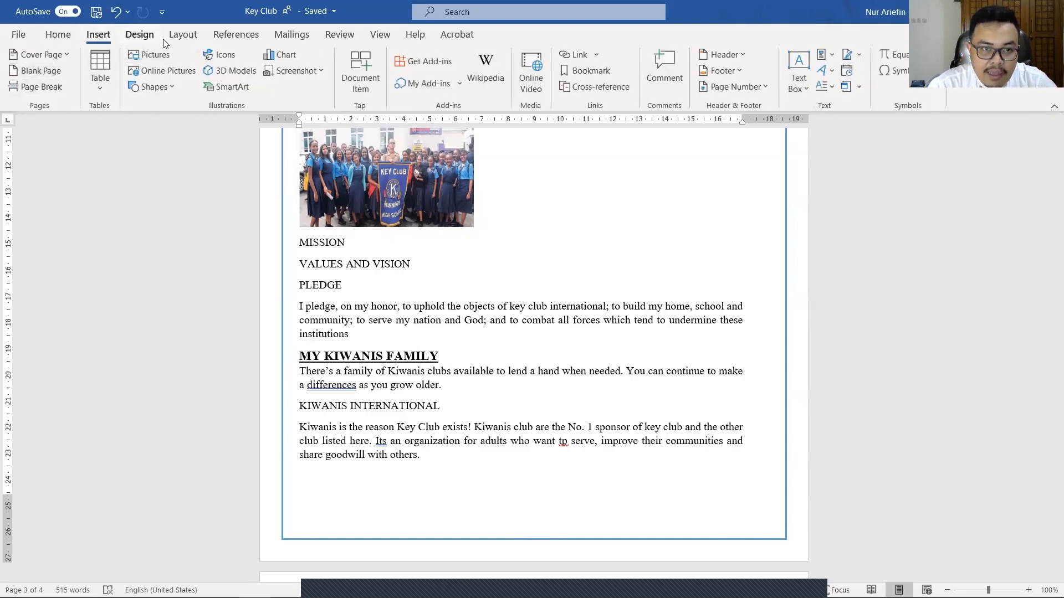
{"action": "left_click", "coordinate": [183, 35]}
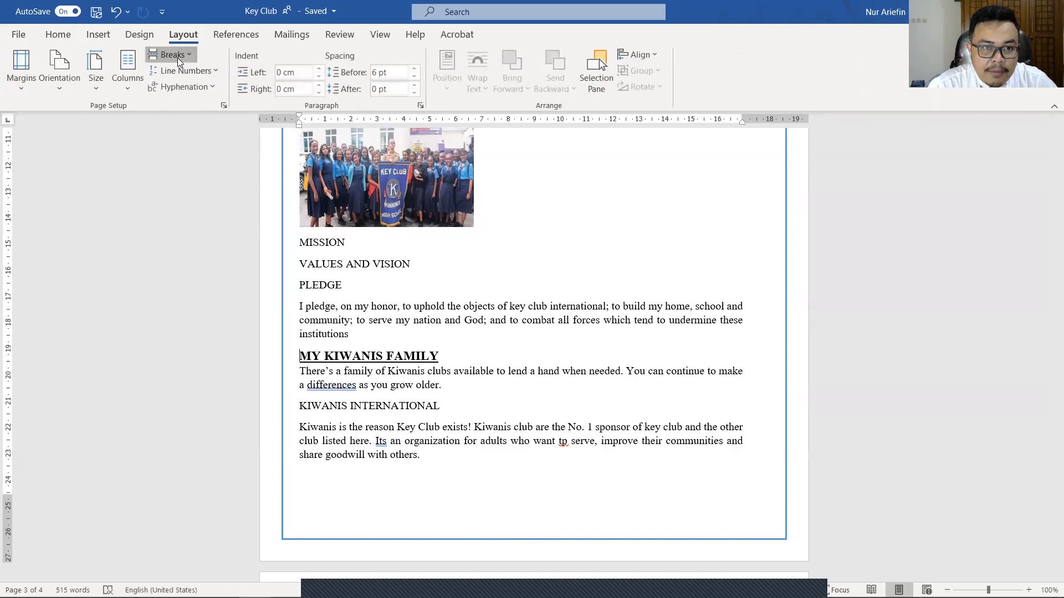
{"action": "left_click", "coordinate": [99, 37]}
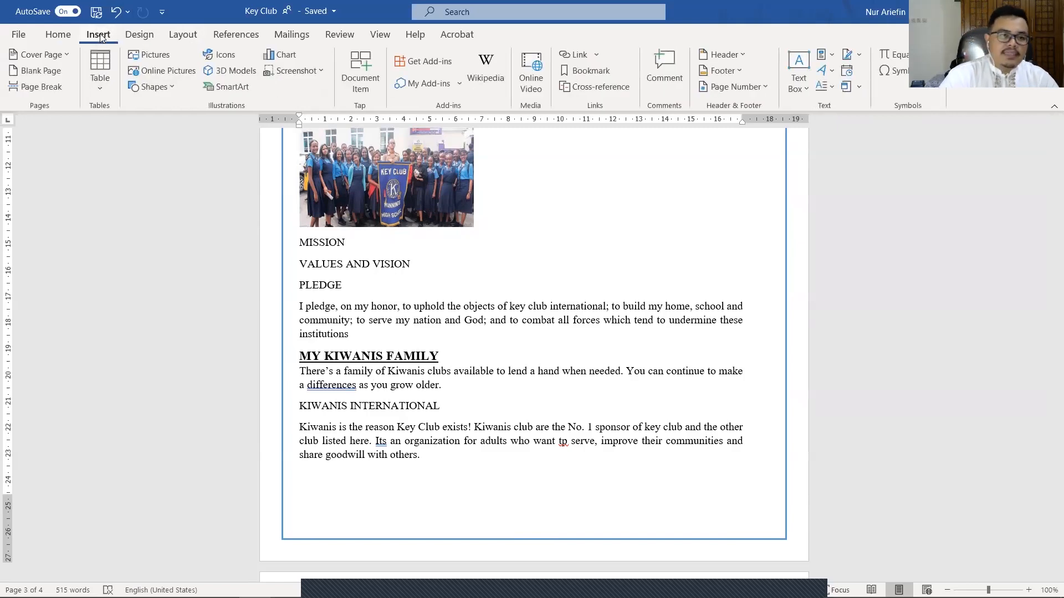
{"action": "left_click", "coordinate": [56, 87]}
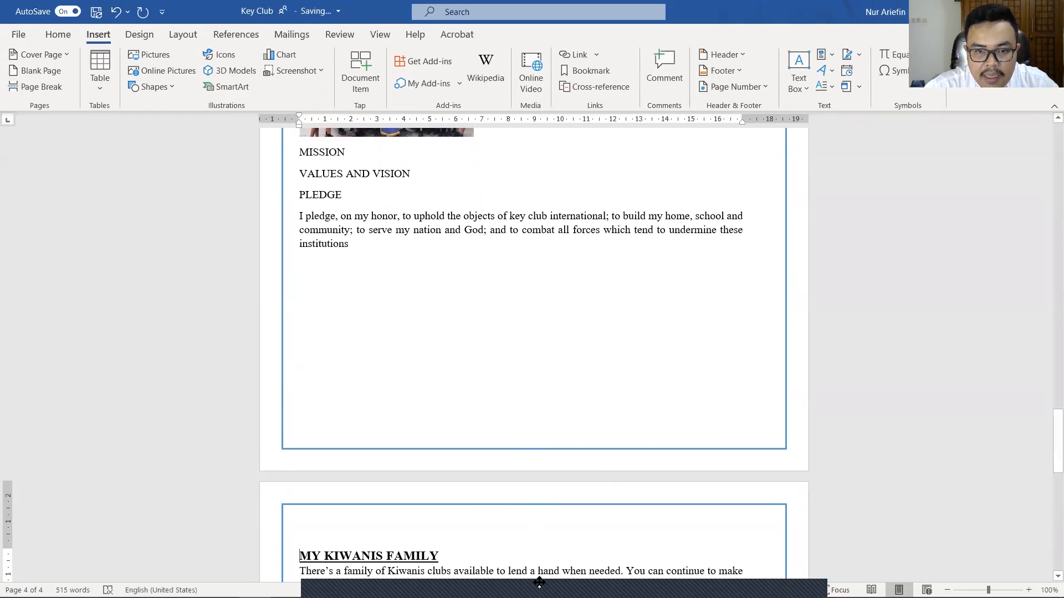
Step: Mark task 3, Page Break, as done in the Simulation Test 1.1 document
{"action": "key", "text": "alt+Tab"}
{"action": "left_click", "coordinate": [296, 467]}
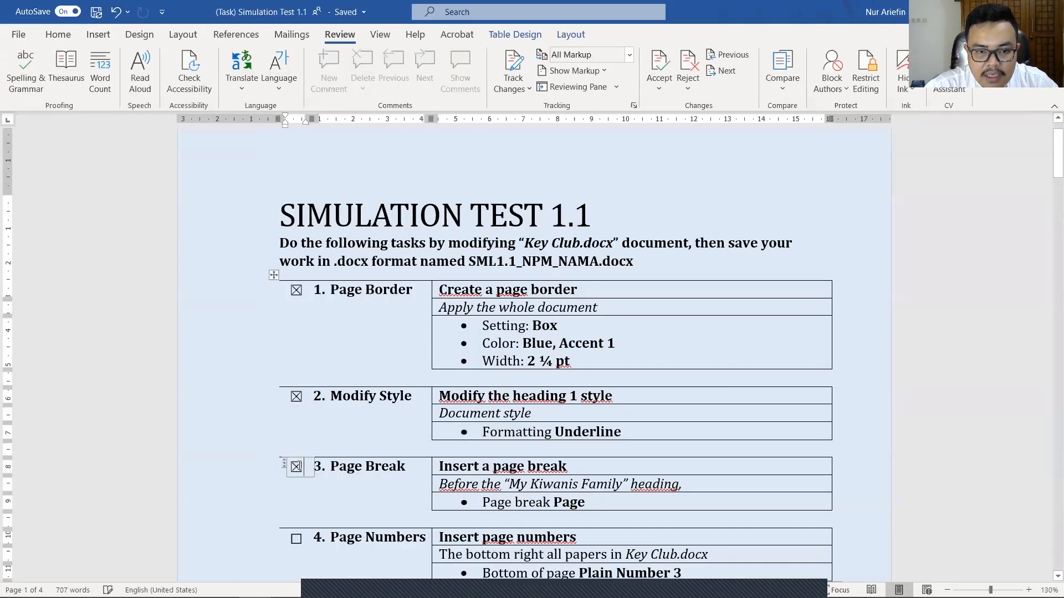
{"action": "scroll", "coordinate": [528, 463], "scroll_direction": "down", "scroll_amount": 2}
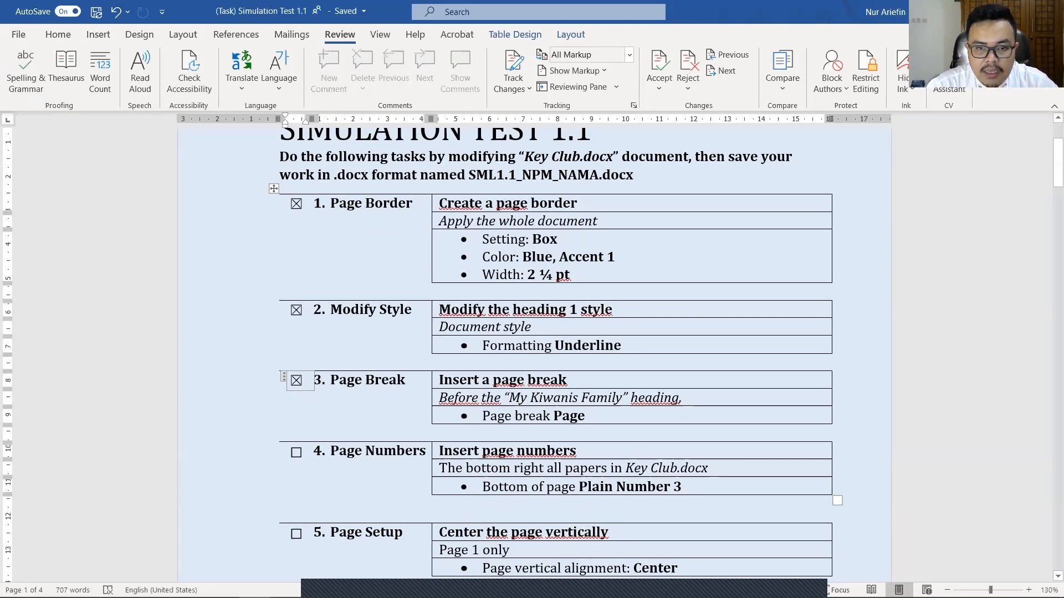
Step: Insert Plain Number 3 page numbers at the bottom of the Key Club document's pages, close the footer and check the numbering
{"action": "key", "text": "alt+Tab"}
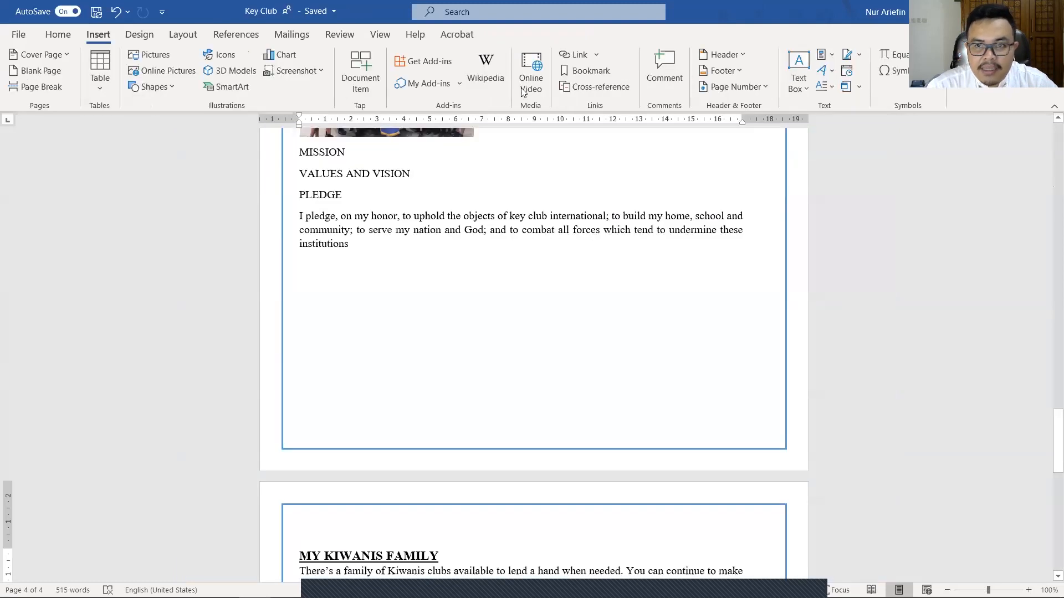
{"action": "left_click", "coordinate": [764, 87]}
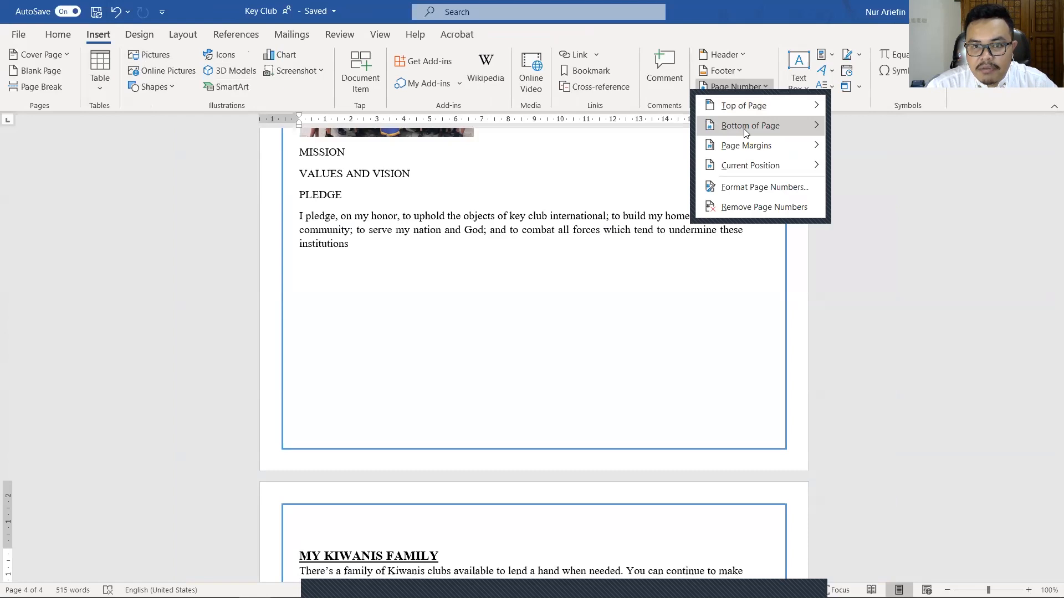
{"action": "left_click", "coordinate": [743, 128]}
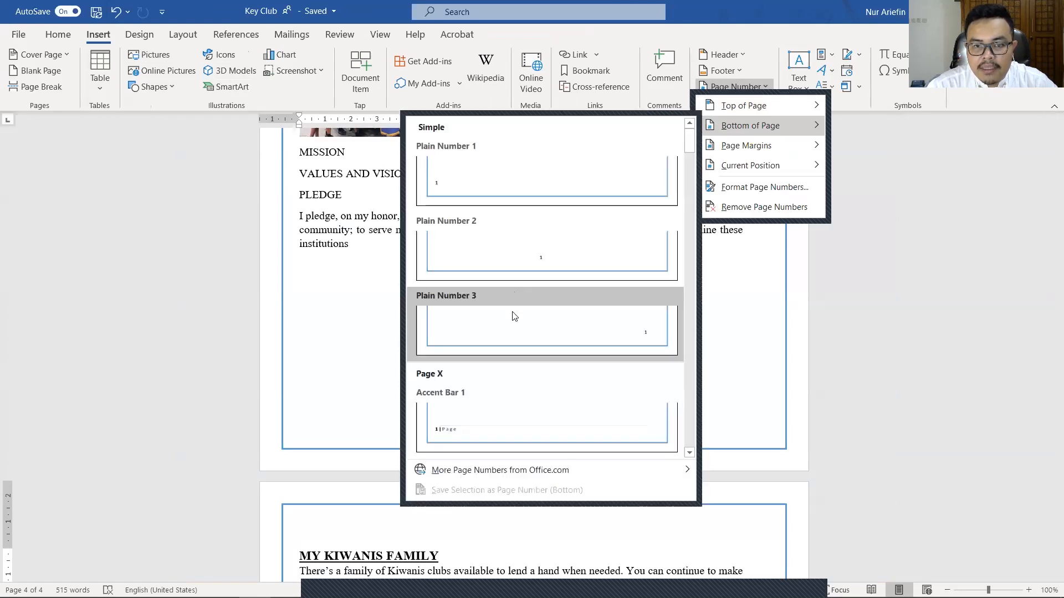
{"action": "left_click", "coordinate": [572, 336]}
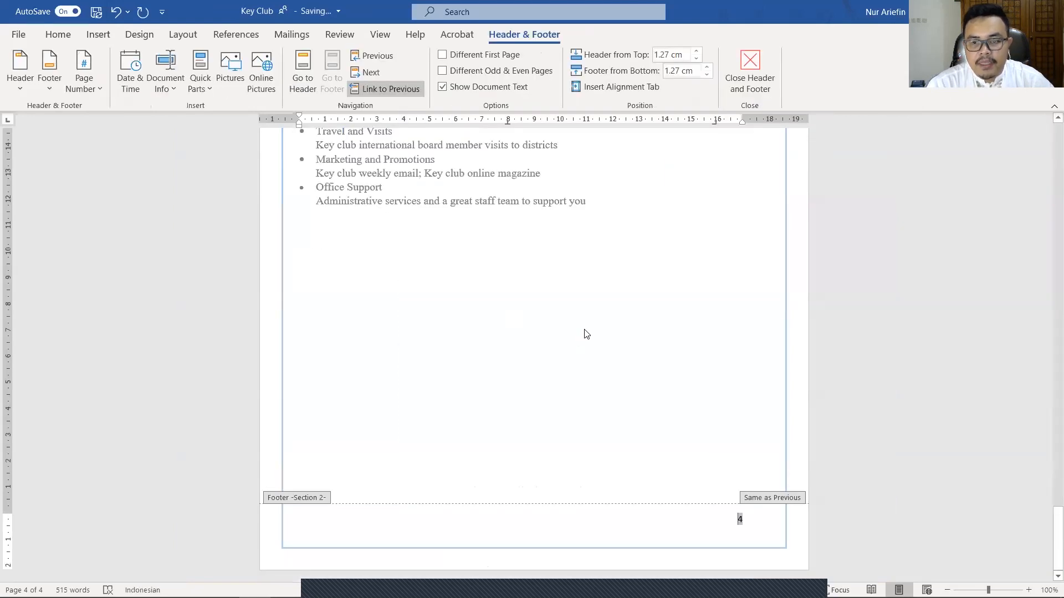
{"action": "double_click", "coordinate": [605, 297]}
{"action": "scroll", "coordinate": [609, 297], "scroll_direction": "up", "scroll_amount": 20}
{"action": "scroll", "coordinate": [610, 296], "scroll_direction": "up", "scroll_amount": 10}
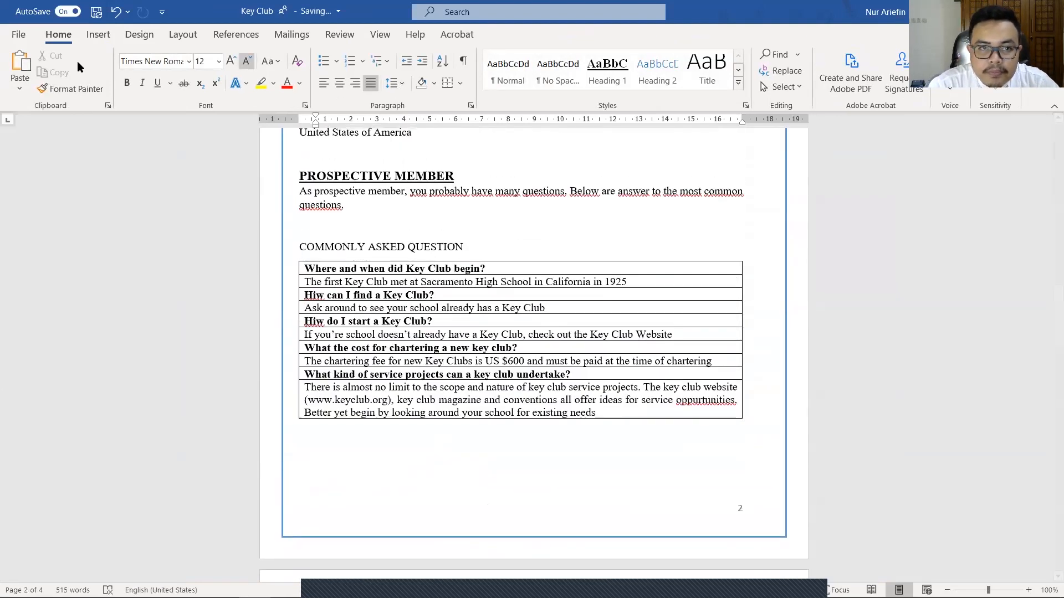
{"action": "scroll", "coordinate": [543, 357], "scroll_direction": "up", "scroll_amount": 10}
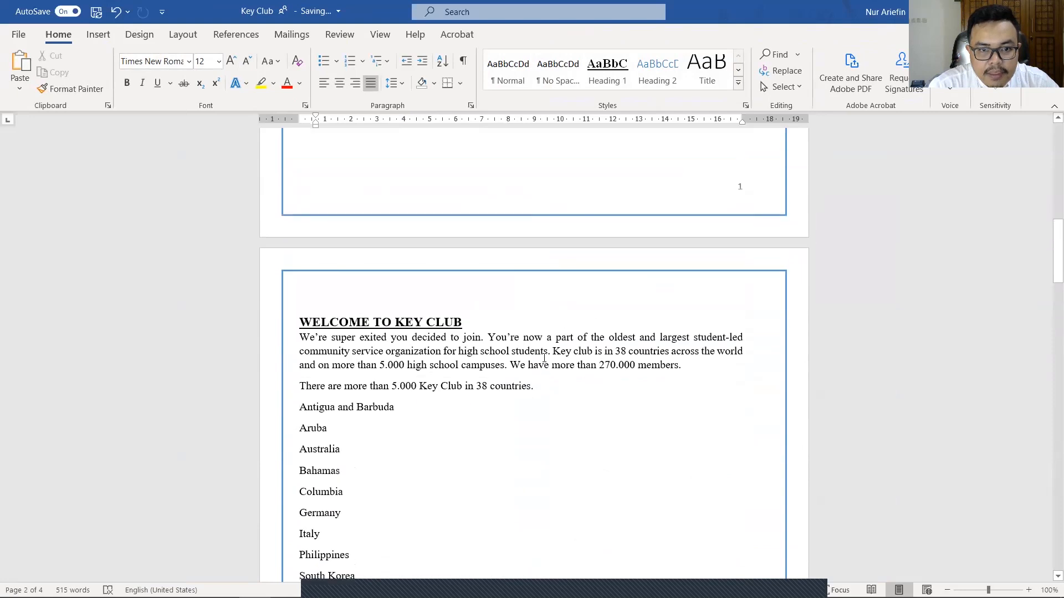
{"action": "scroll", "coordinate": [544, 358], "scroll_direction": "up", "scroll_amount": 3}
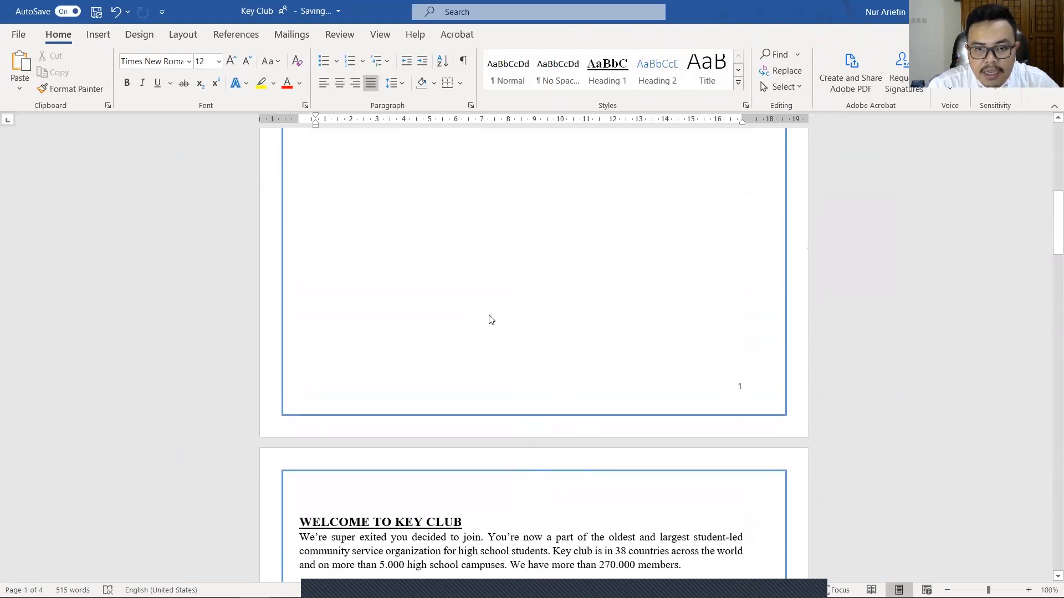
Step: Mark task 4, Page Numbers, as done in the Simulation Test 1.1 document
{"action": "scroll", "coordinate": [465, 497], "scroll_direction": "down", "scroll_amount": 1}
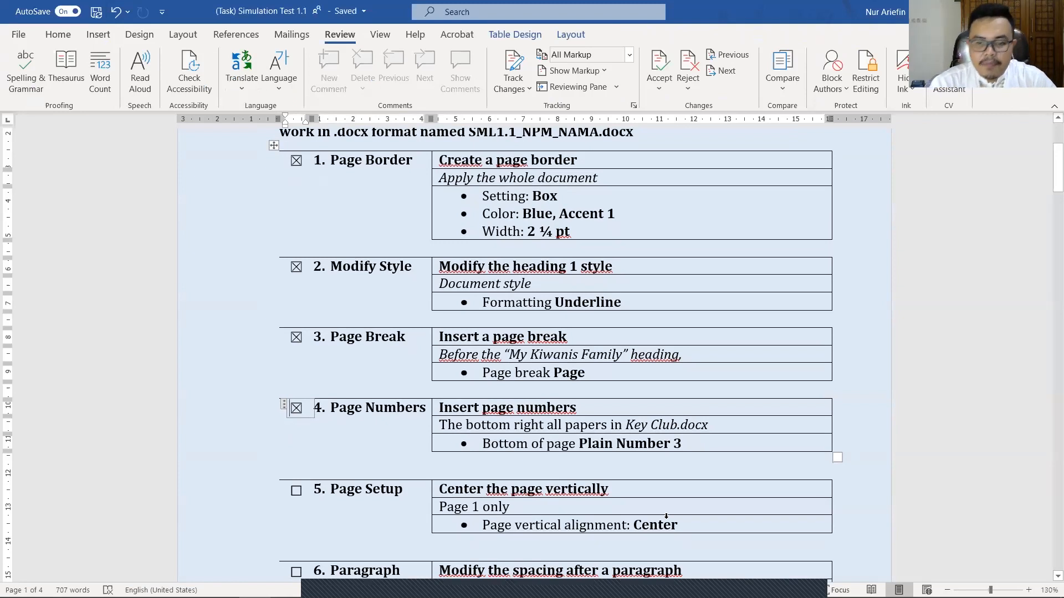
{"action": "scroll", "coordinate": [666, 516], "scroll_direction": "down", "scroll_amount": 1}
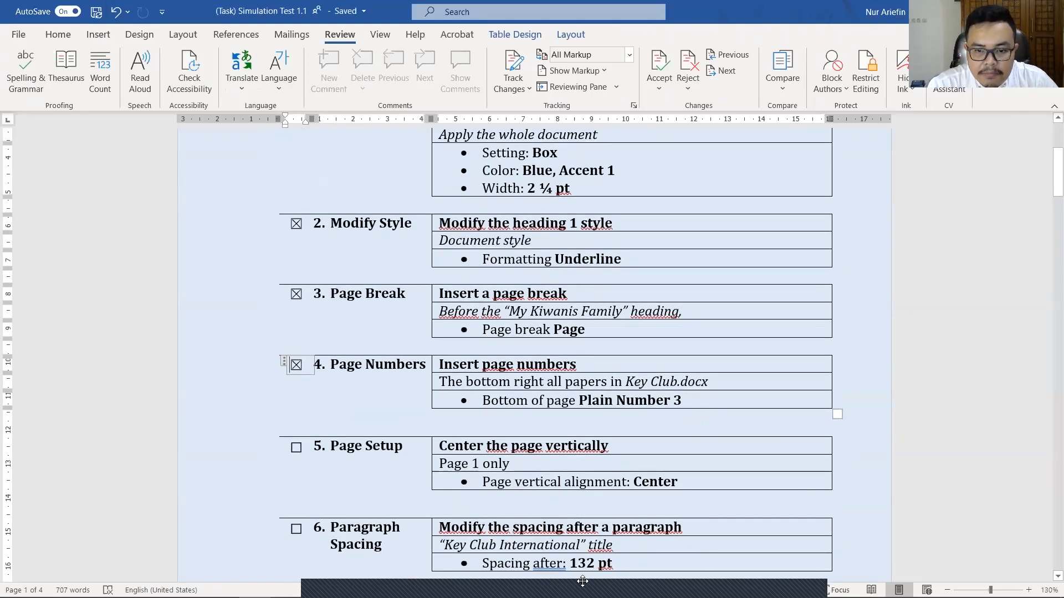
Step: Set the page vertical alignment to Center for the section containing page 1 of the Key Club document
{"action": "mouse_move", "coordinate": [582, 582]}
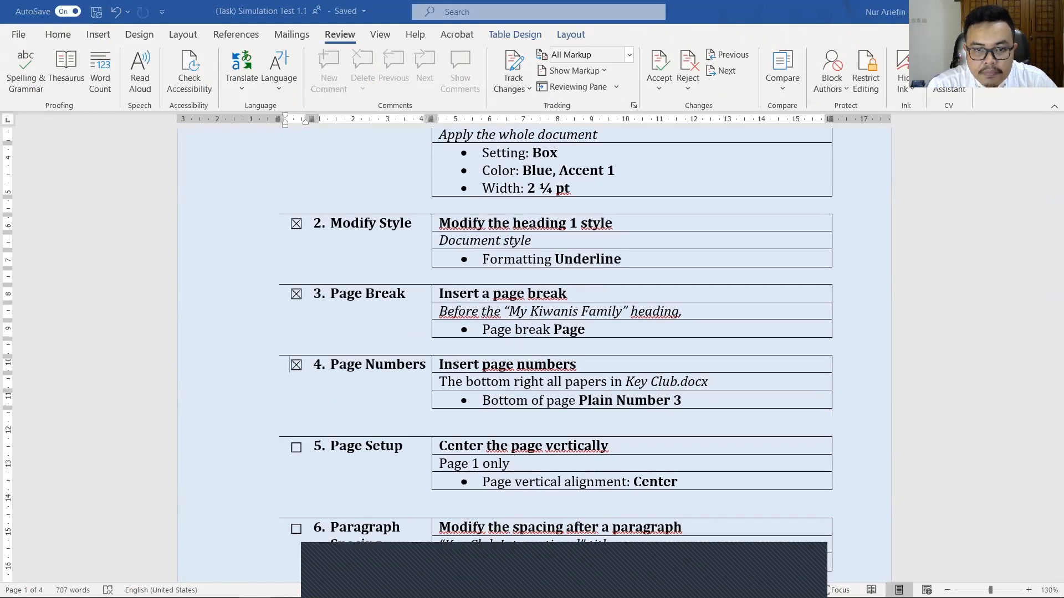
{"action": "left_click", "coordinate": [579, 576]}
{"action": "scroll", "coordinate": [500, 338], "scroll_direction": "up", "scroll_amount": 6}
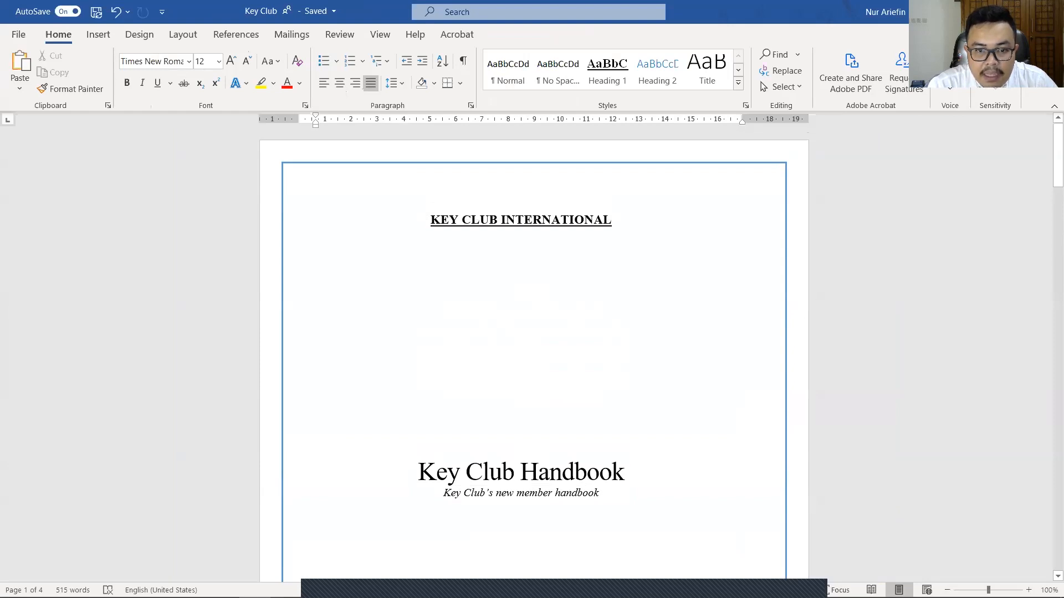
{"action": "key", "text": "alt+Tab"}
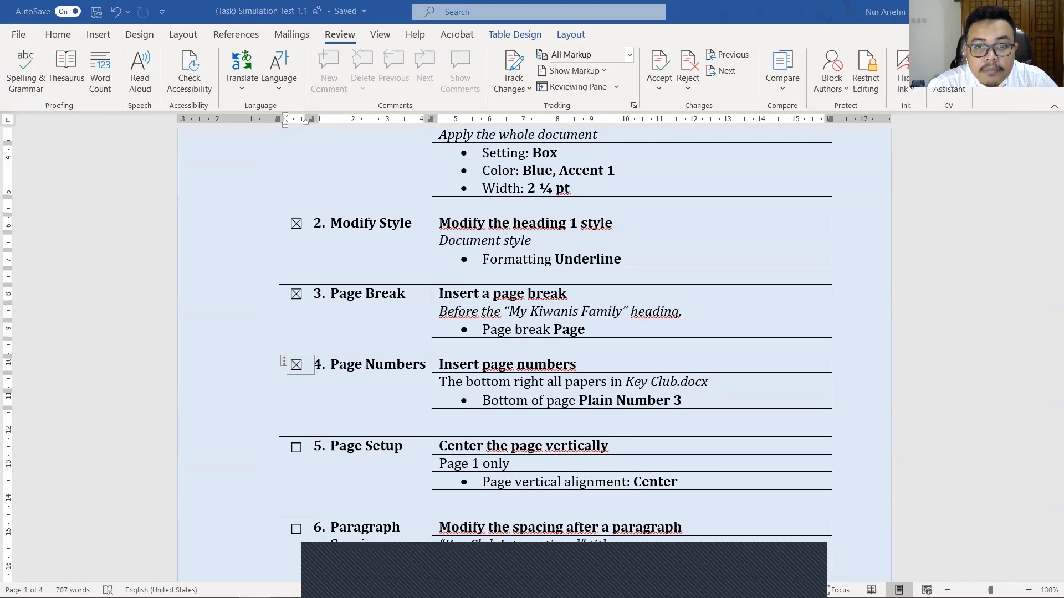
{"action": "key", "text": "alt+Tab"}
{"action": "left_click", "coordinate": [183, 34]}
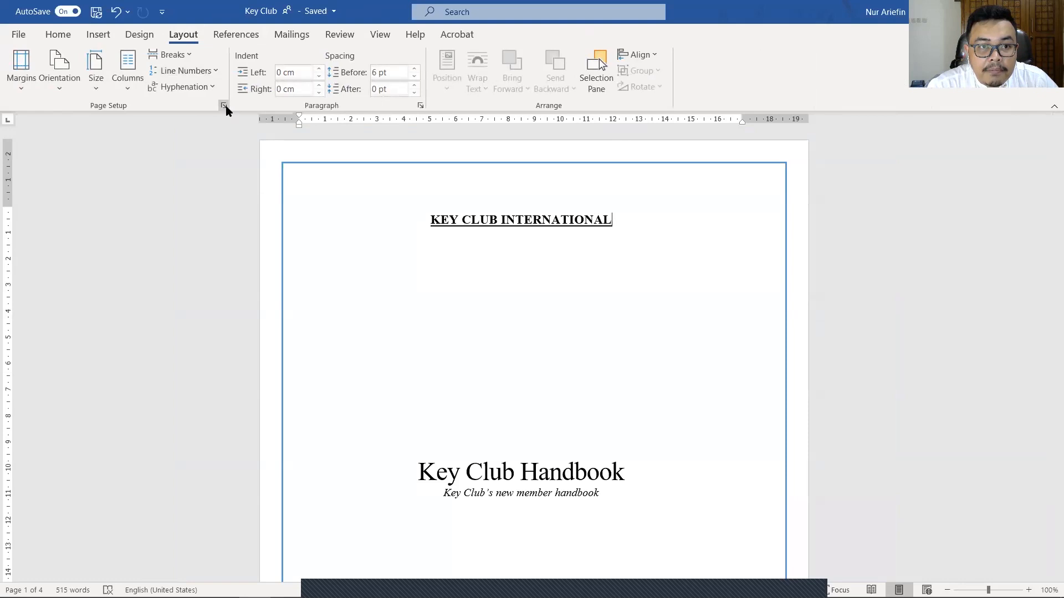
{"action": "left_click", "coordinate": [226, 106]}
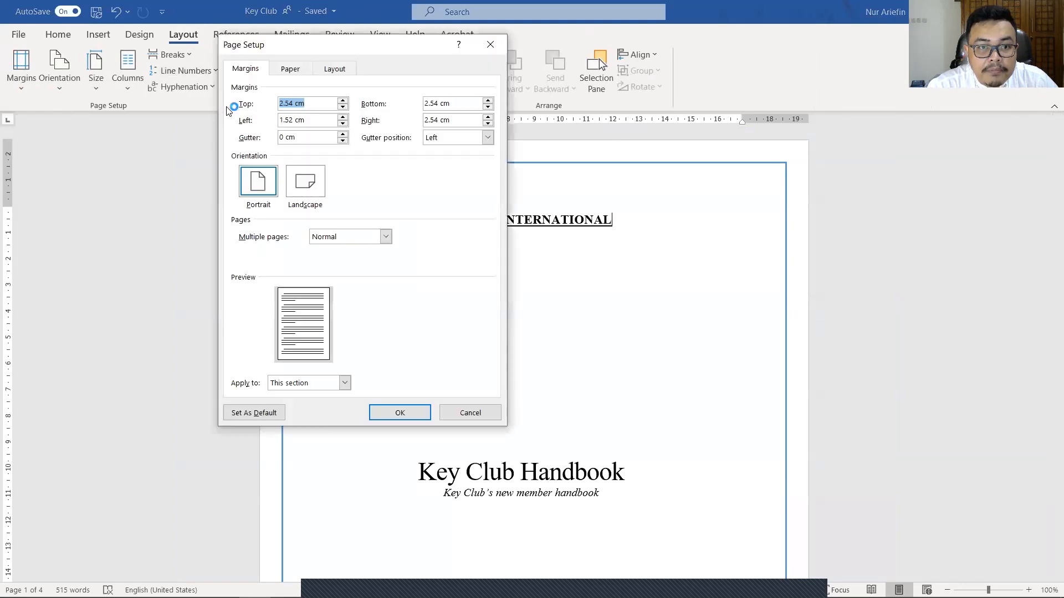
{"action": "left_click", "coordinate": [343, 239]}
{"action": "left_click", "coordinate": [345, 239]}
{"action": "left_click", "coordinate": [291, 68]}
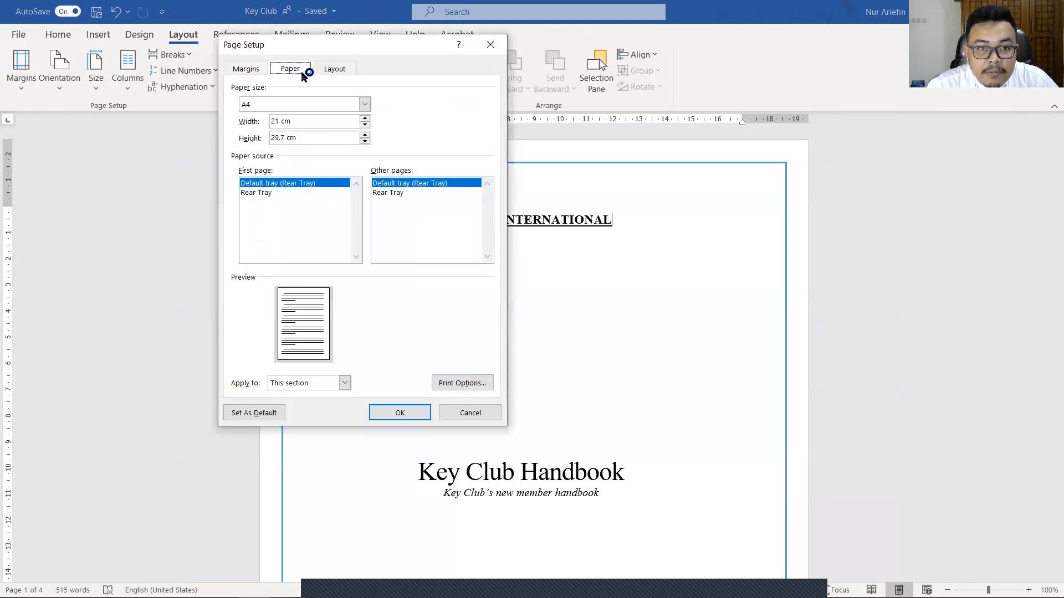
{"action": "left_click", "coordinate": [342, 68]}
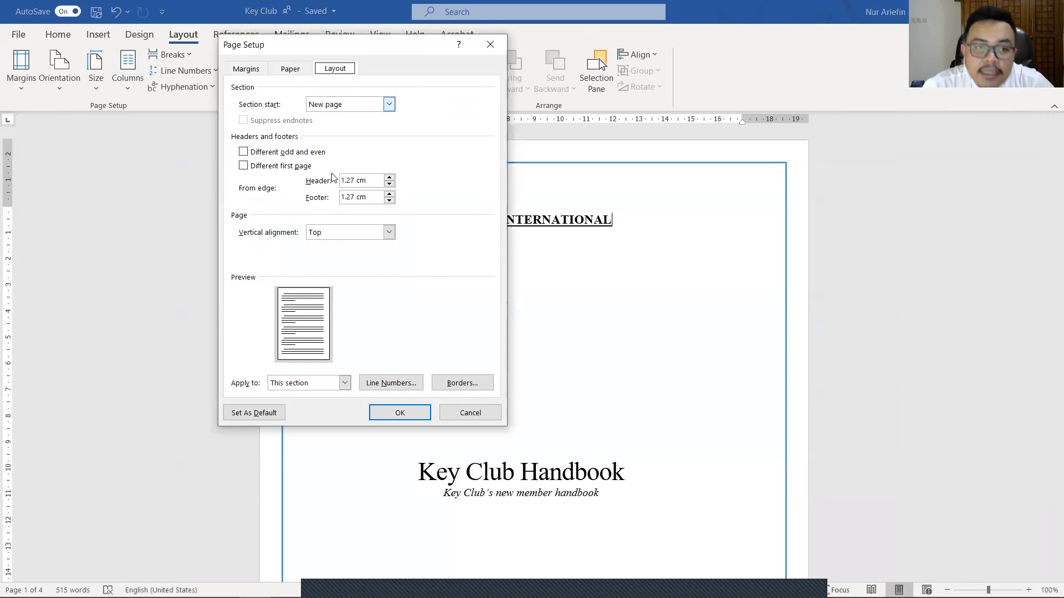
{"action": "left_click", "coordinate": [361, 234]}
{"action": "left_click", "coordinate": [359, 252]}
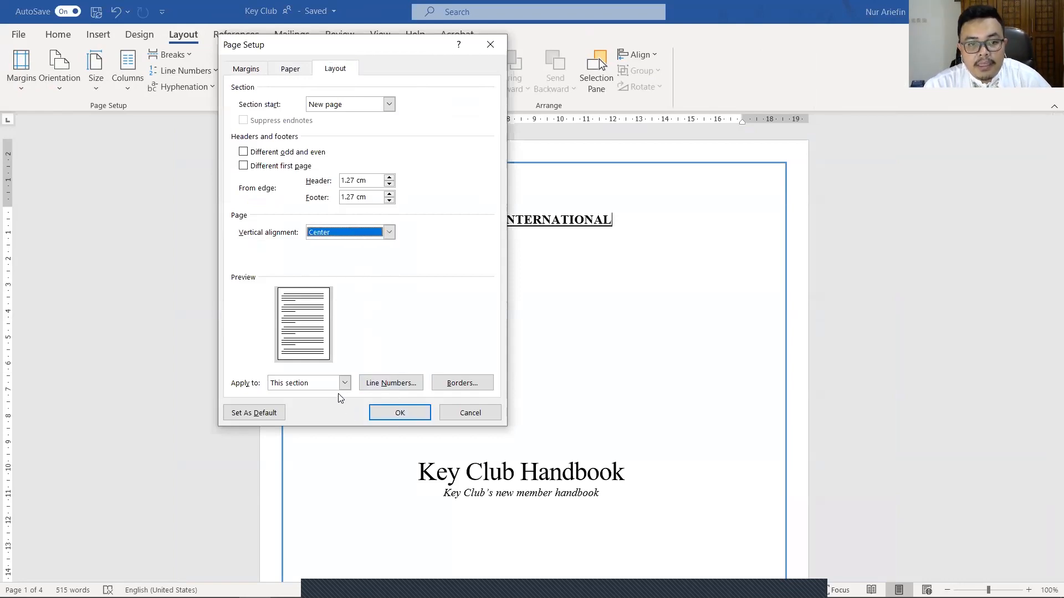
{"action": "left_click", "coordinate": [375, 413]}
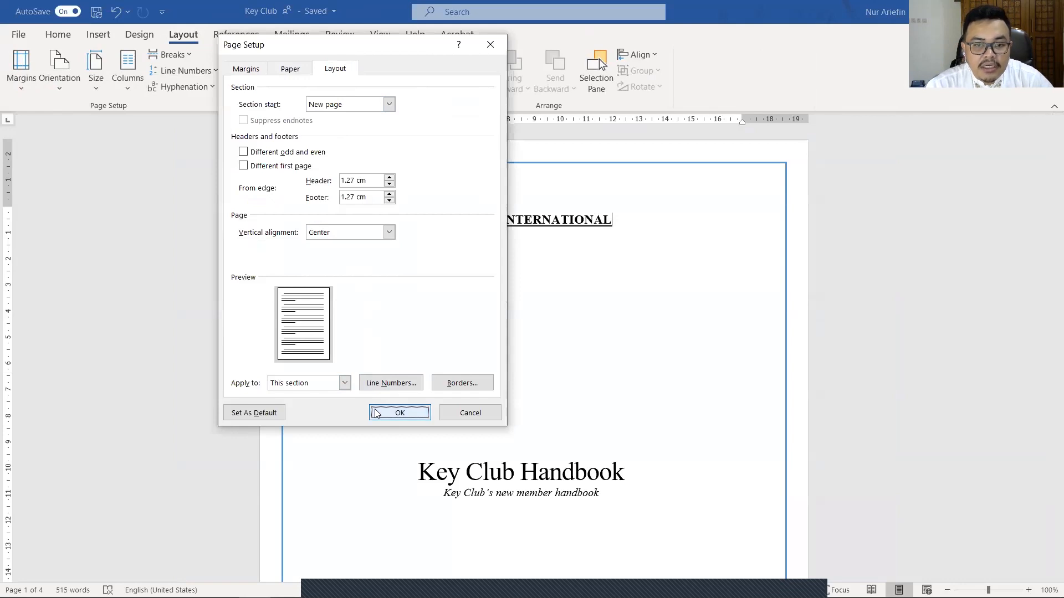
{"action": "scroll", "coordinate": [549, 392], "scroll_direction": "down", "scroll_amount": 4}
{"action": "scroll", "coordinate": [573, 464], "scroll_direction": "down", "scroll_amount": 4}
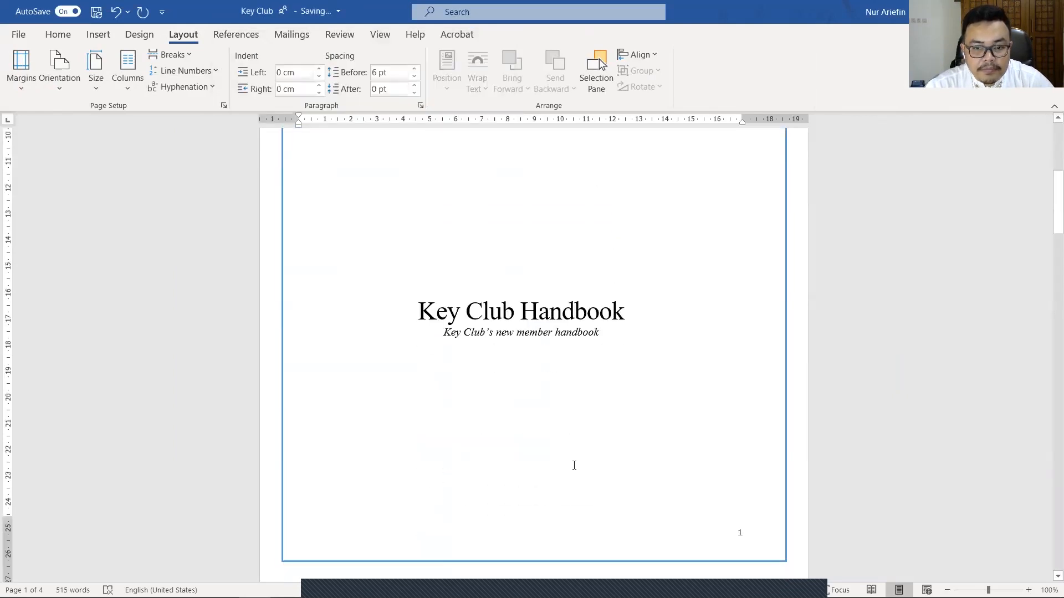
{"action": "scroll", "coordinate": [603, 554], "scroll_direction": "up", "scroll_amount": 2}
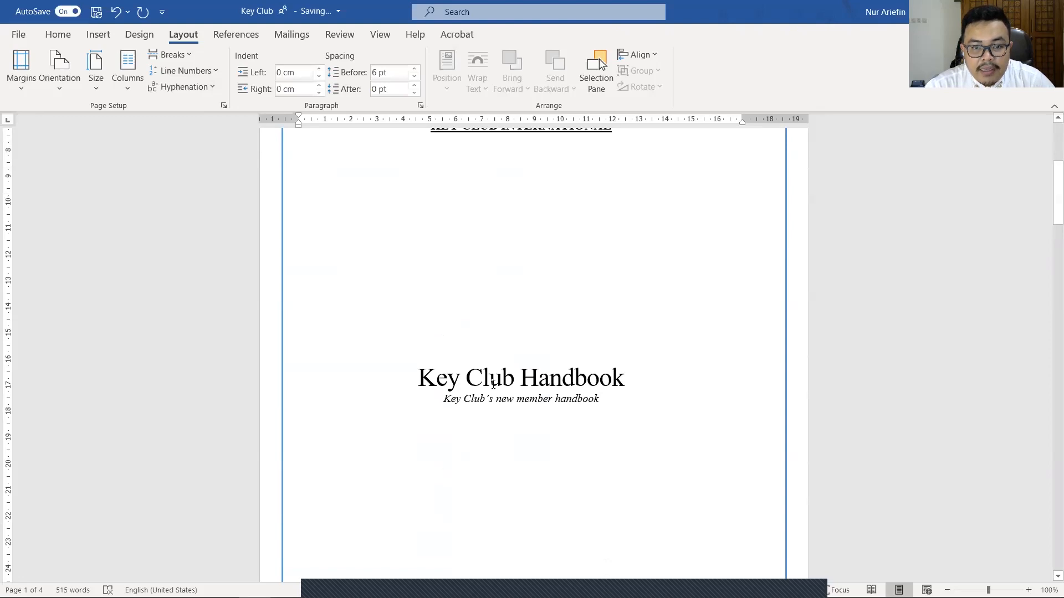
Step: Mark task 5, Page Setup, as done in the Simulation Test 1.1 document
{"action": "key", "text": "alt+Tab"}
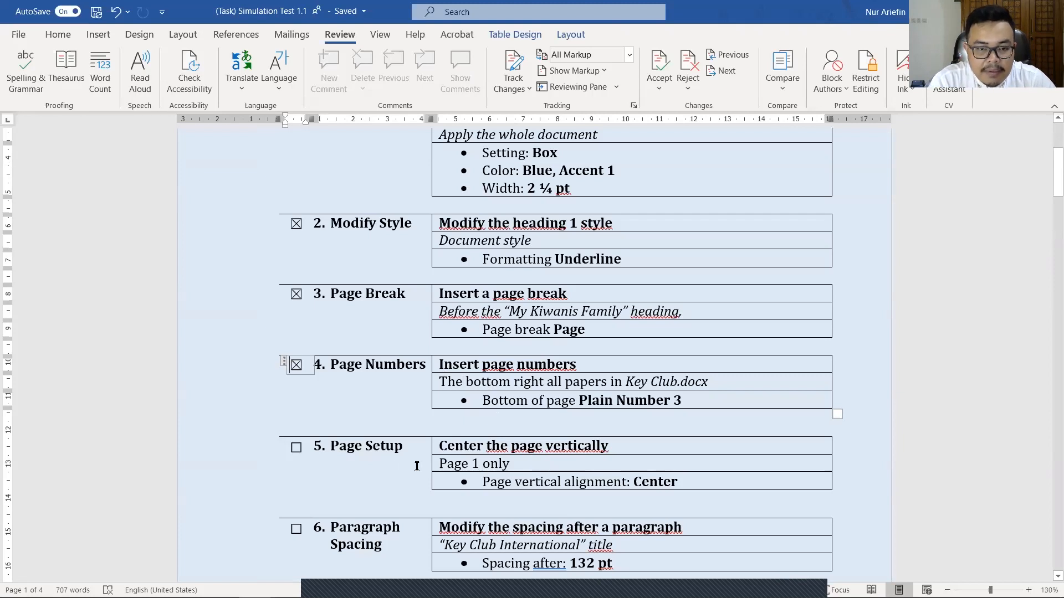
{"action": "left_click", "coordinate": [296, 447]}
{"action": "scroll", "coordinate": [318, 457], "scroll_direction": "down", "scroll_amount": 2}
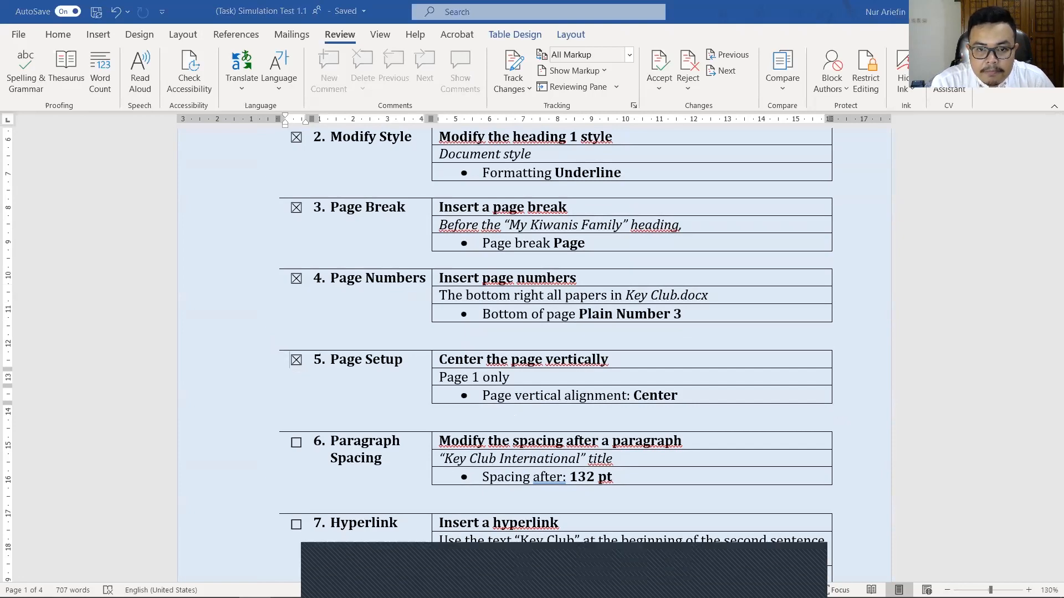
Step: Set the spacing after the Key Club International title in the Key Club document to 132 pt
{"action": "key", "text": "alt+Tab"}
{"action": "scroll", "coordinate": [466, 297], "scroll_direction": "up", "scroll_amount": 3}
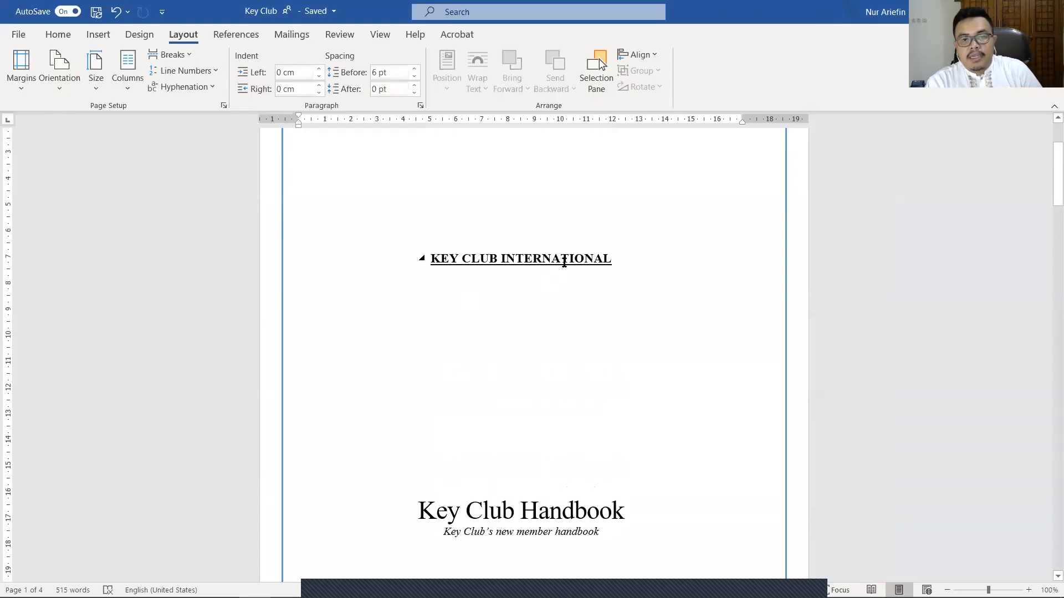
{"action": "left_click", "coordinate": [585, 260]}
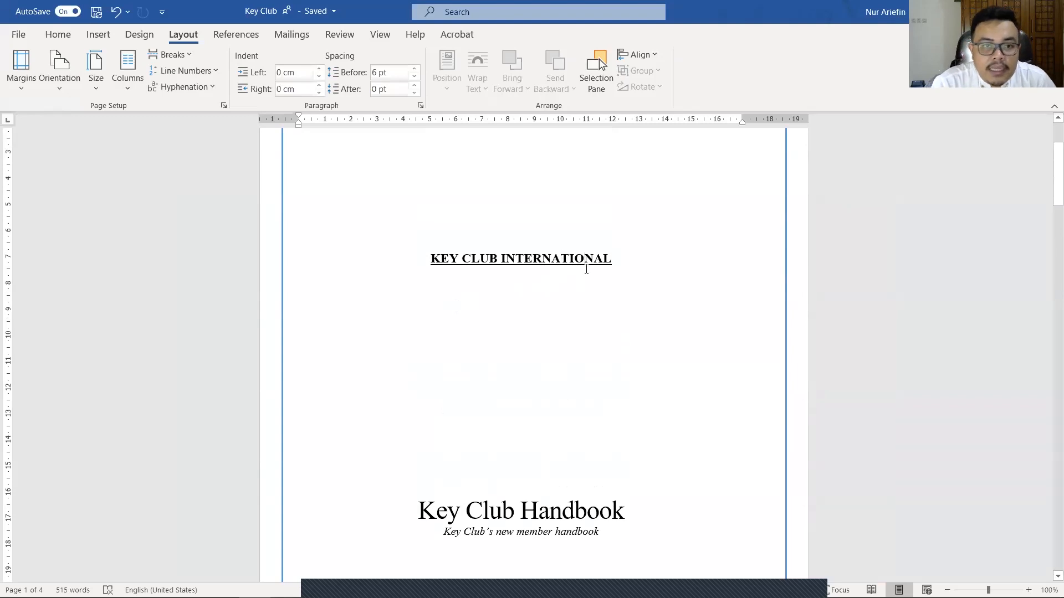
{"action": "left_click", "coordinate": [421, 106]}
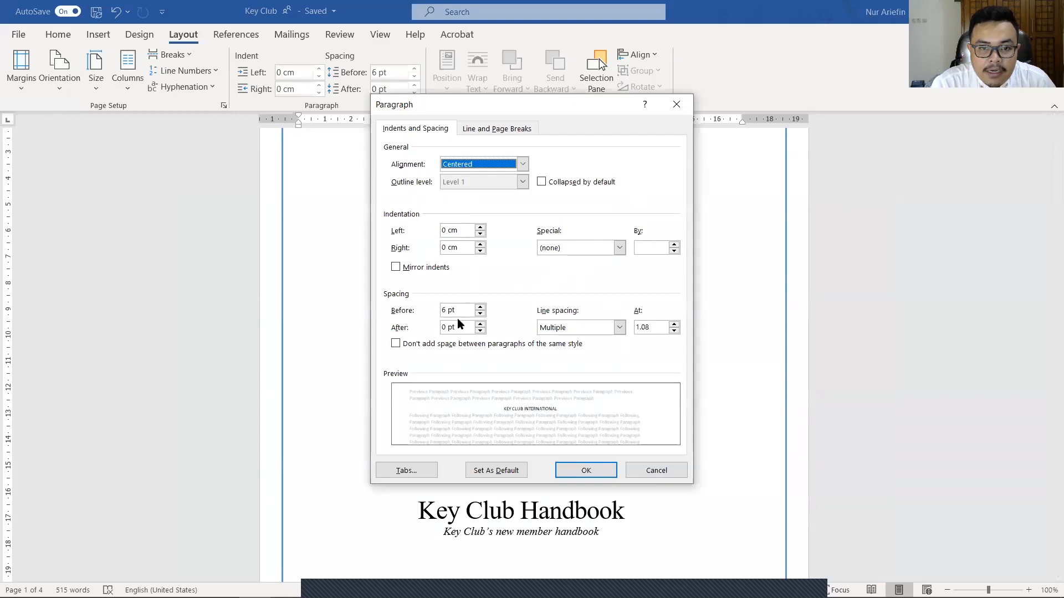
{"action": "left_click_drag", "start_coordinate": [454, 328], "coordinate": [429, 333]}
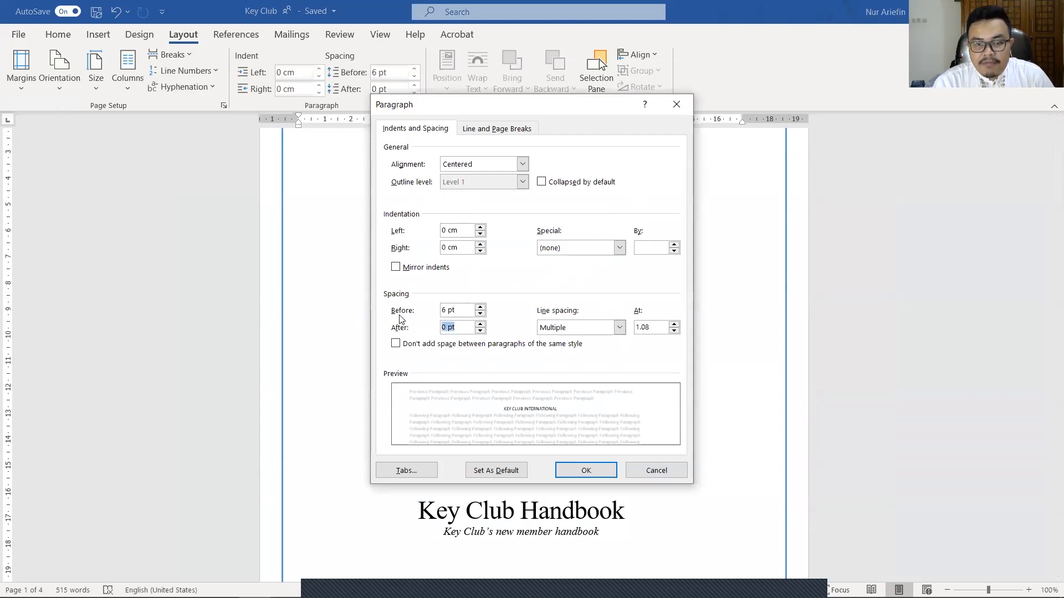
{"action": "key", "text": "Down"}
{"action": "left_click", "coordinate": [464, 326]}
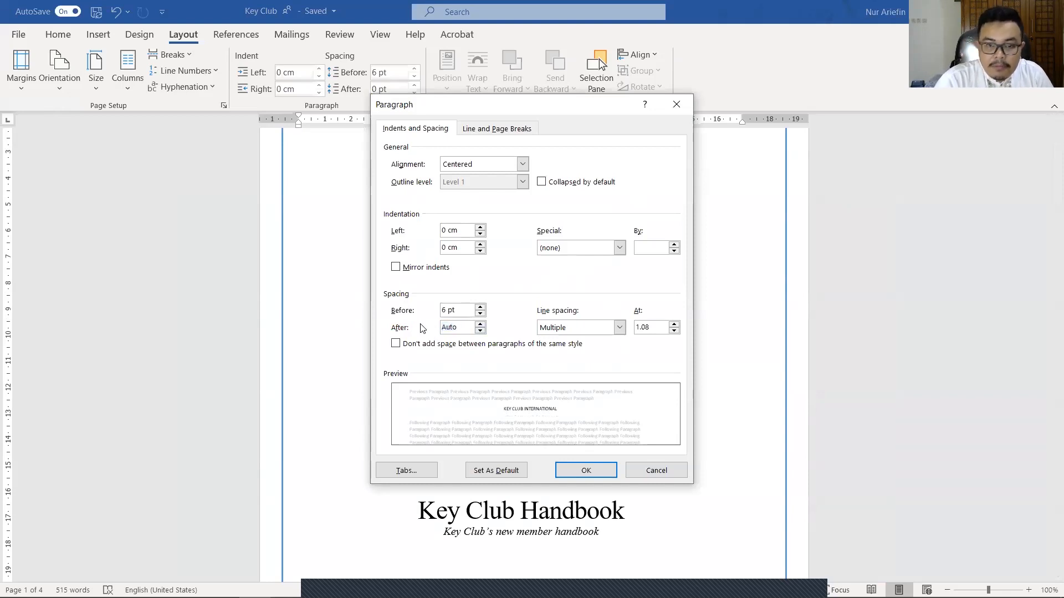
{"action": "double_click", "coordinate": [446, 328]}
{"action": "type", "text": "132 pt"}
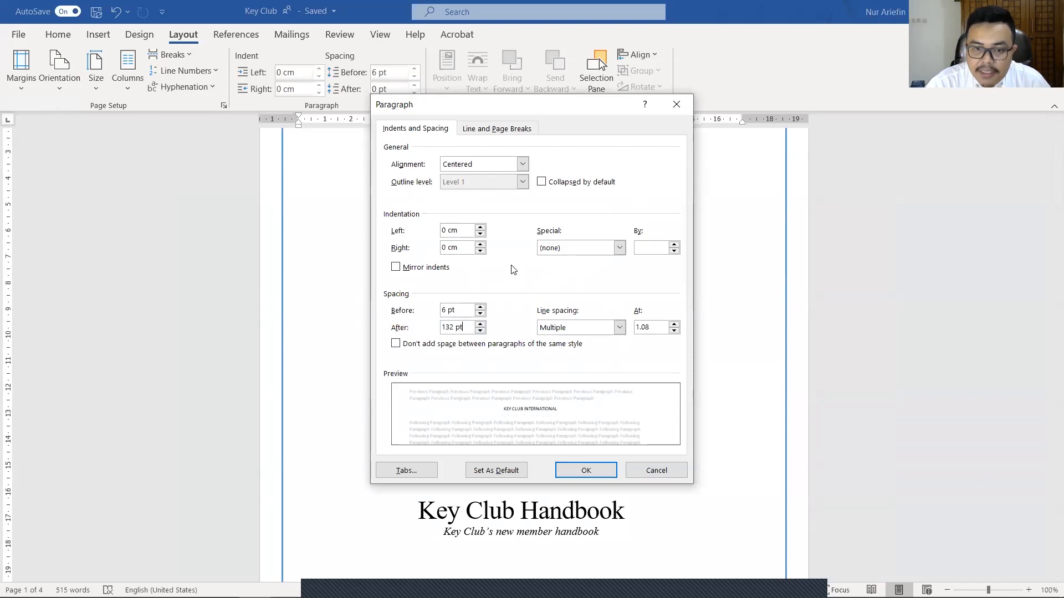
{"action": "left_click", "coordinate": [575, 471]}
{"action": "scroll", "coordinate": [597, 298], "scroll_direction": "down", "scroll_amount": 5}
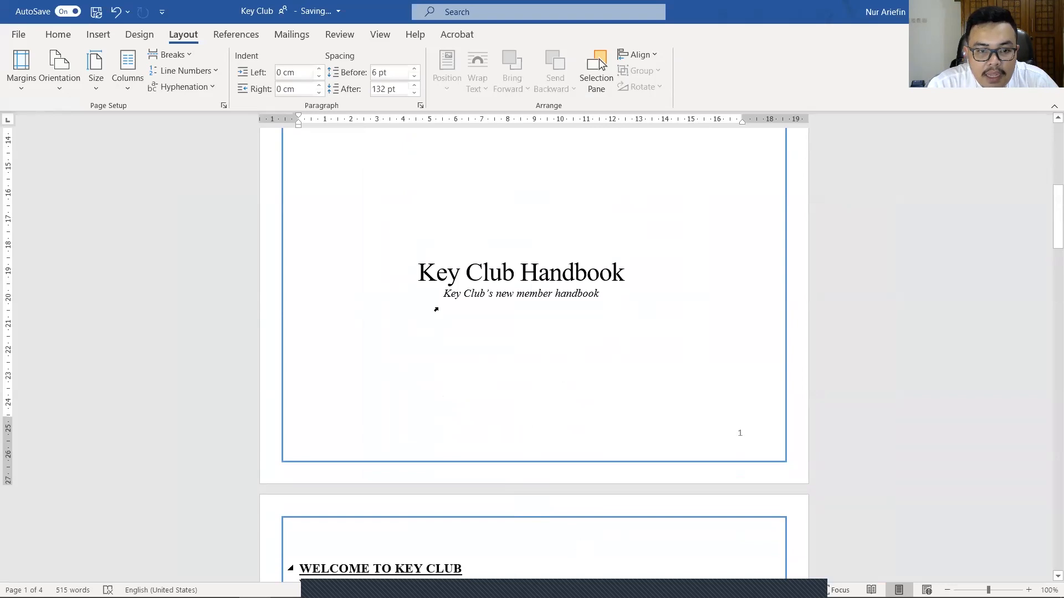
{"action": "key", "text": "alt+Tab"}
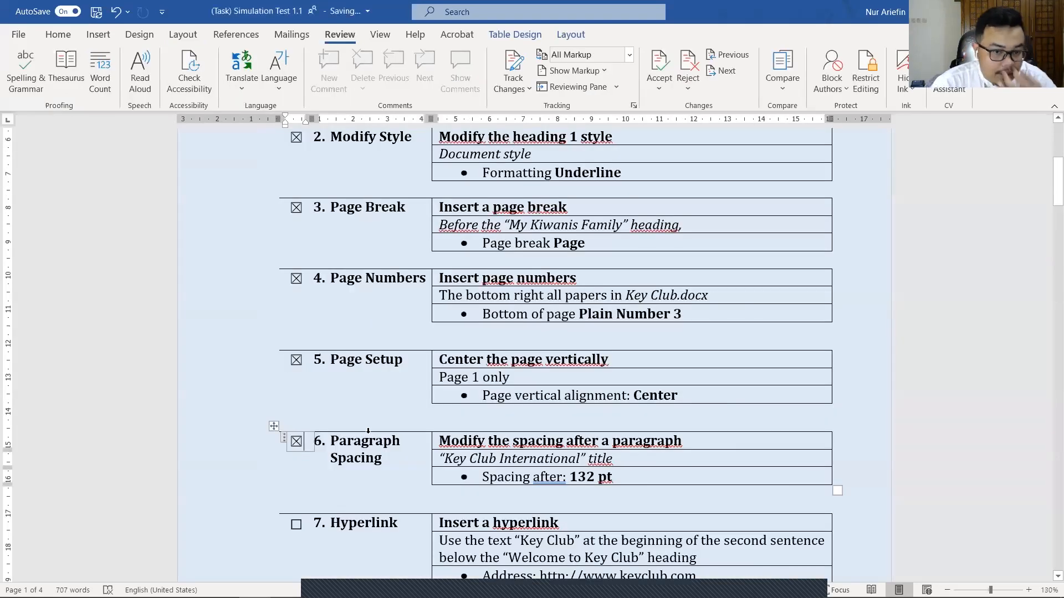
{"action": "scroll", "coordinate": [366, 435], "scroll_direction": "down", "scroll_amount": 1}
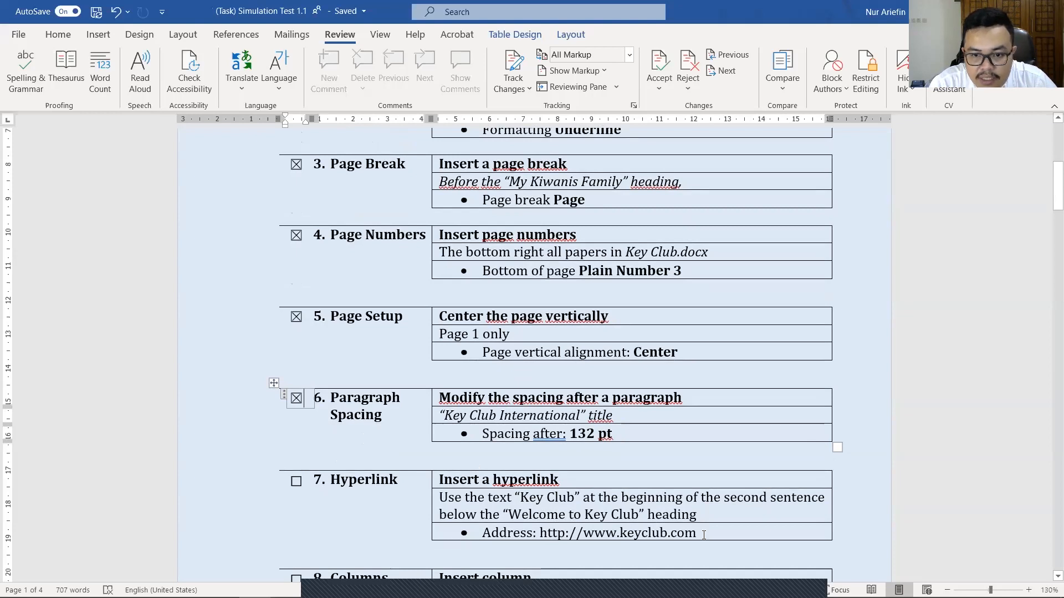
{"action": "left_click_drag", "start_coordinate": [698, 535], "coordinate": [551, 539]}
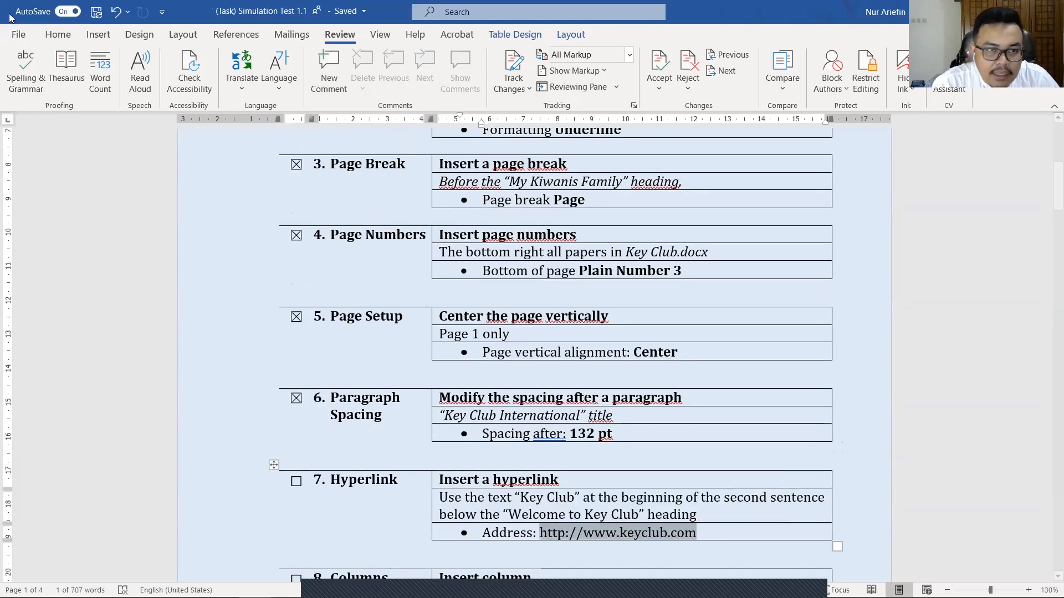
{"action": "left_click", "coordinate": [58, 35]}
{"action": "left_click", "coordinate": [51, 73]}
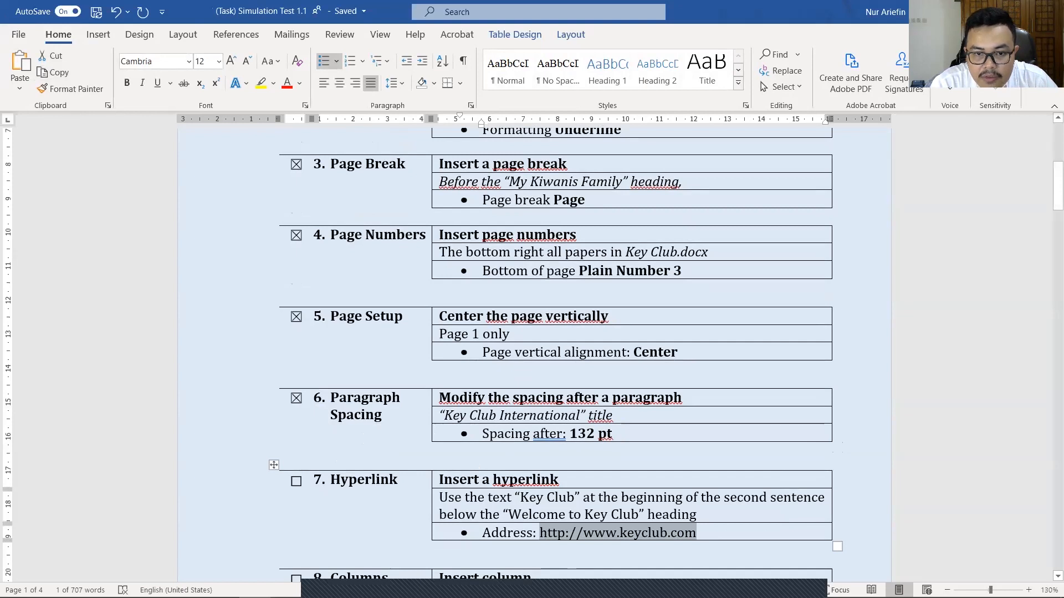
Step: Select the text "Key club" before "is in 38 countries" under the Welcome to Key Club heading in the Key Club document
{"action": "key", "text": "alt+Tab"}
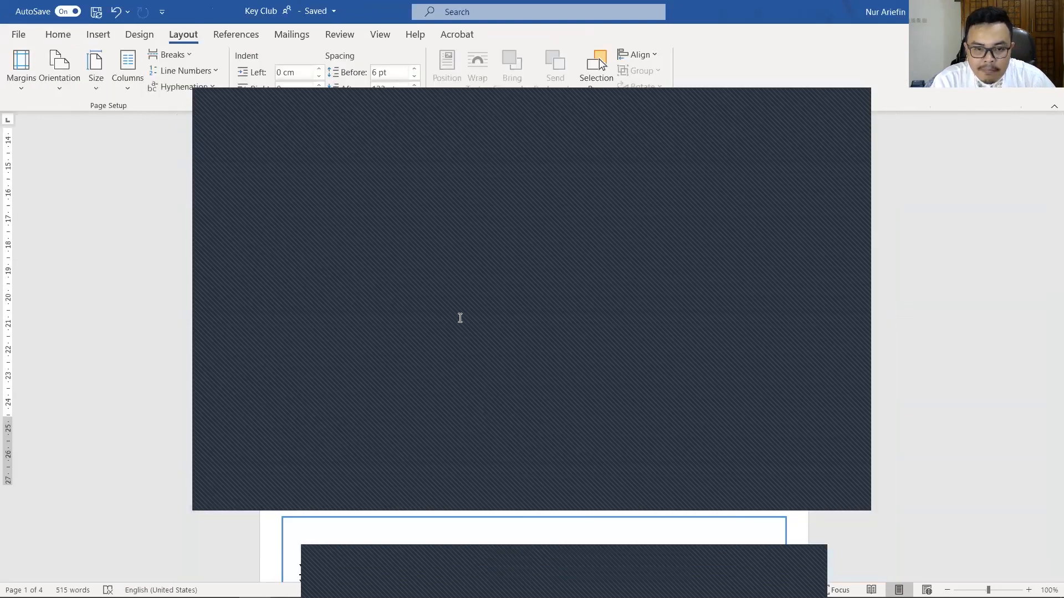
{"action": "scroll", "coordinate": [482, 349], "scroll_direction": "down", "scroll_amount": 3}
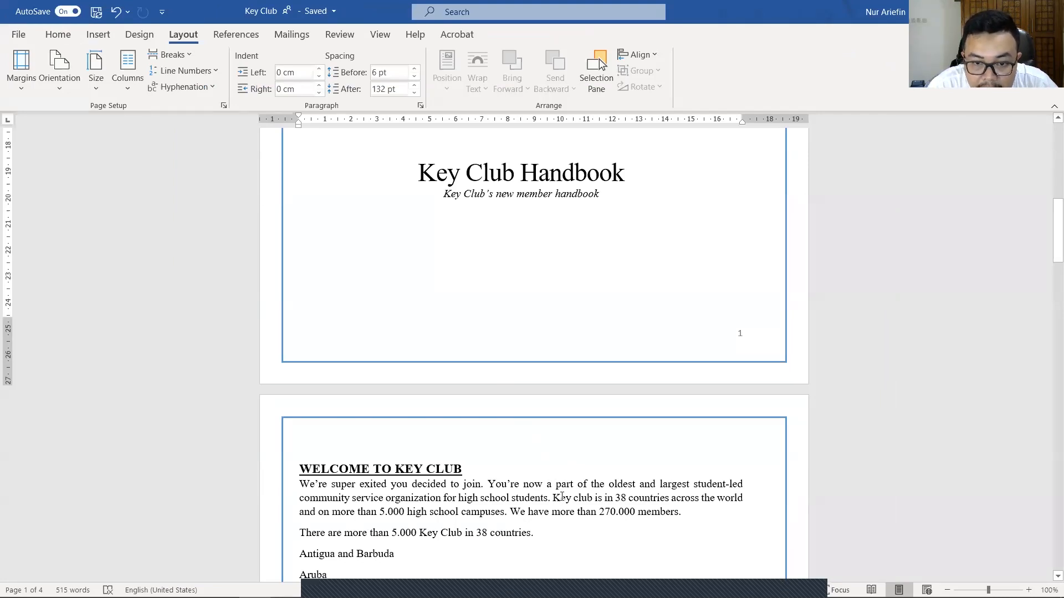
{"action": "left_click_drag", "start_coordinate": [553, 498], "coordinate": [588, 494]}
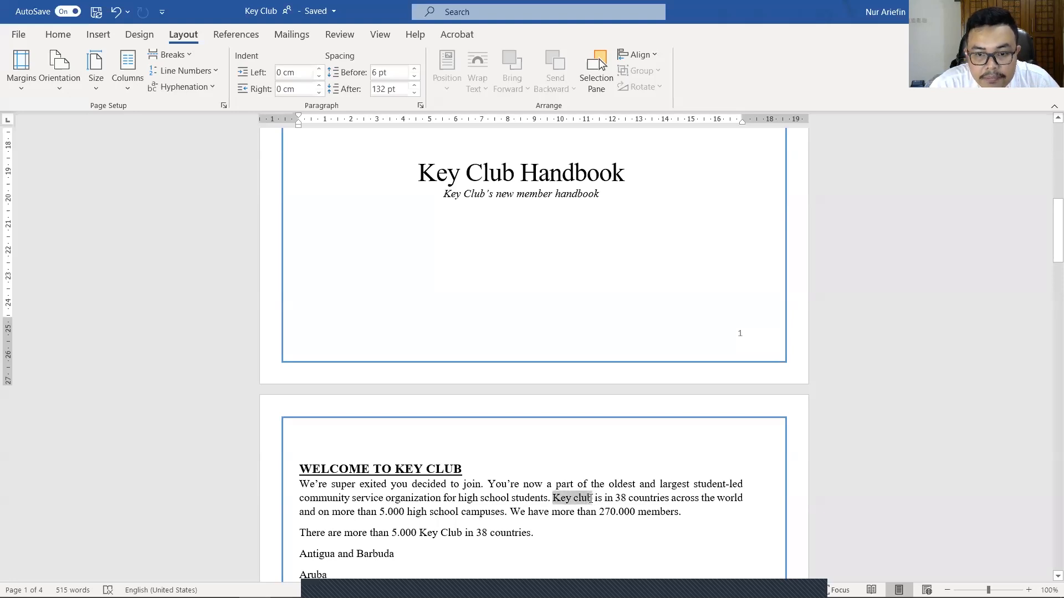
{"action": "left_click_drag", "start_coordinate": [590, 499], "coordinate": [591, 498]}
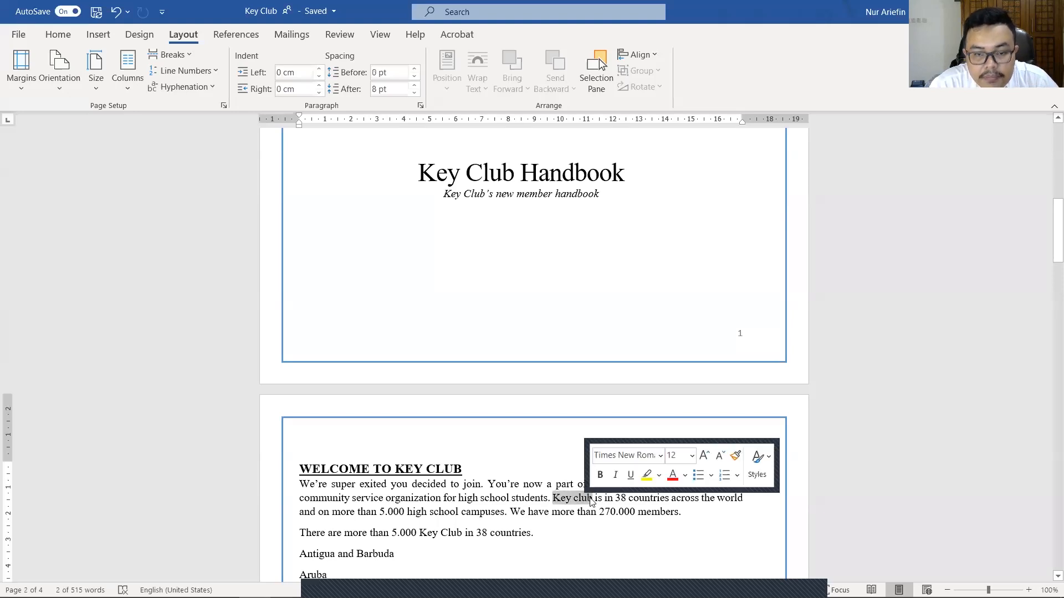
{"action": "left_click", "coordinate": [100, 36]}
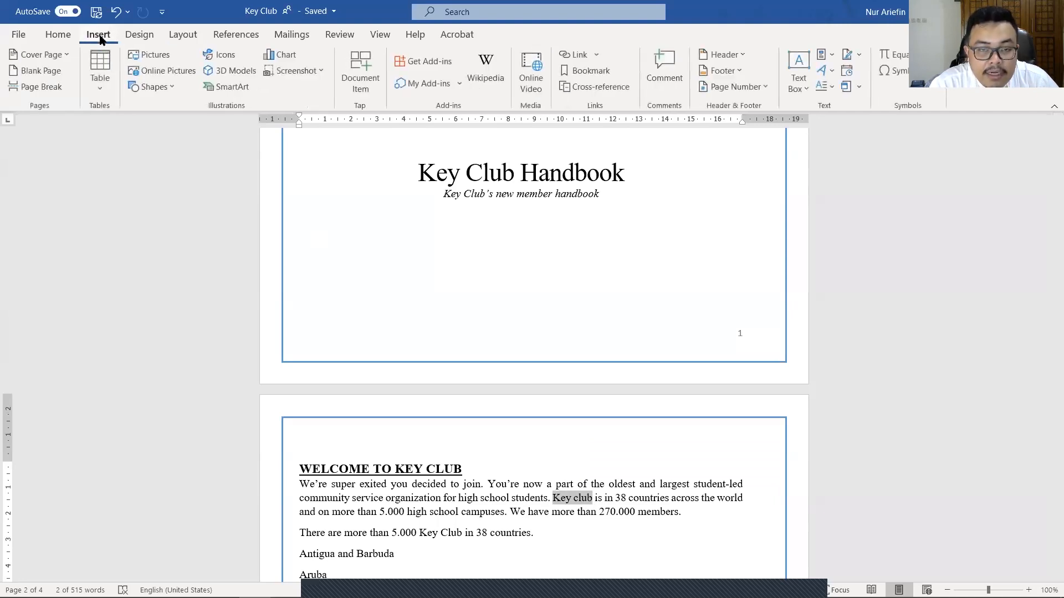
{"action": "left_click", "coordinate": [579, 55]}
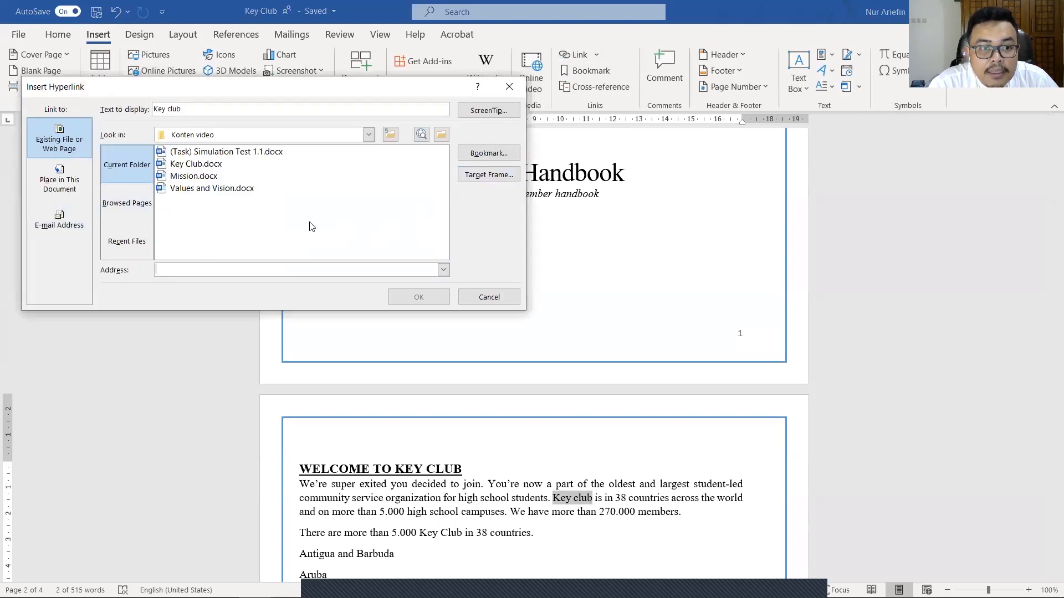
{"action": "left_click_drag", "start_coordinate": [192, 91], "coordinate": [309, 105]}
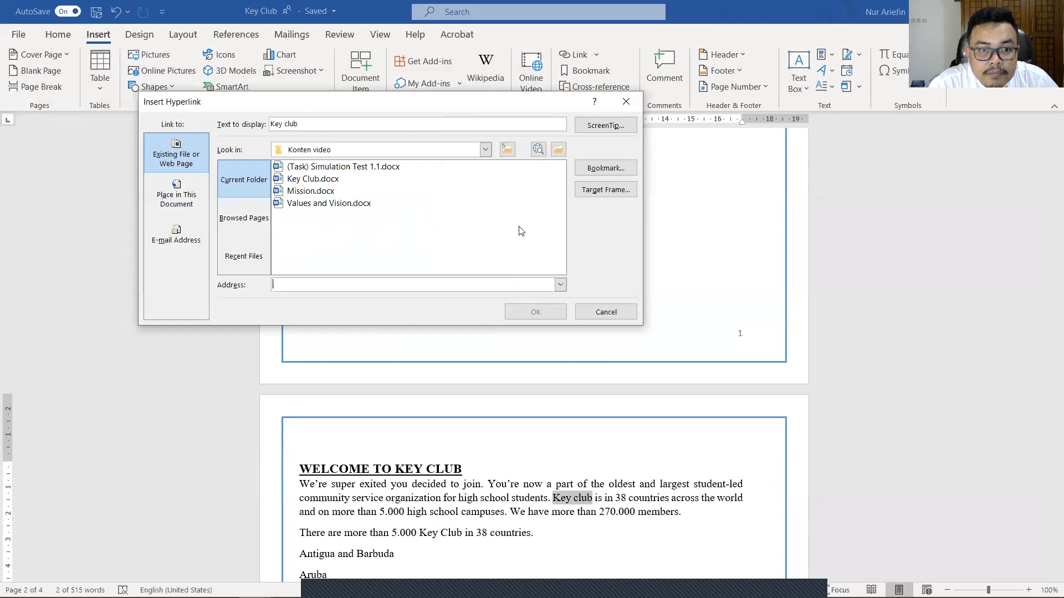
{"action": "left_click", "coordinate": [608, 312]}
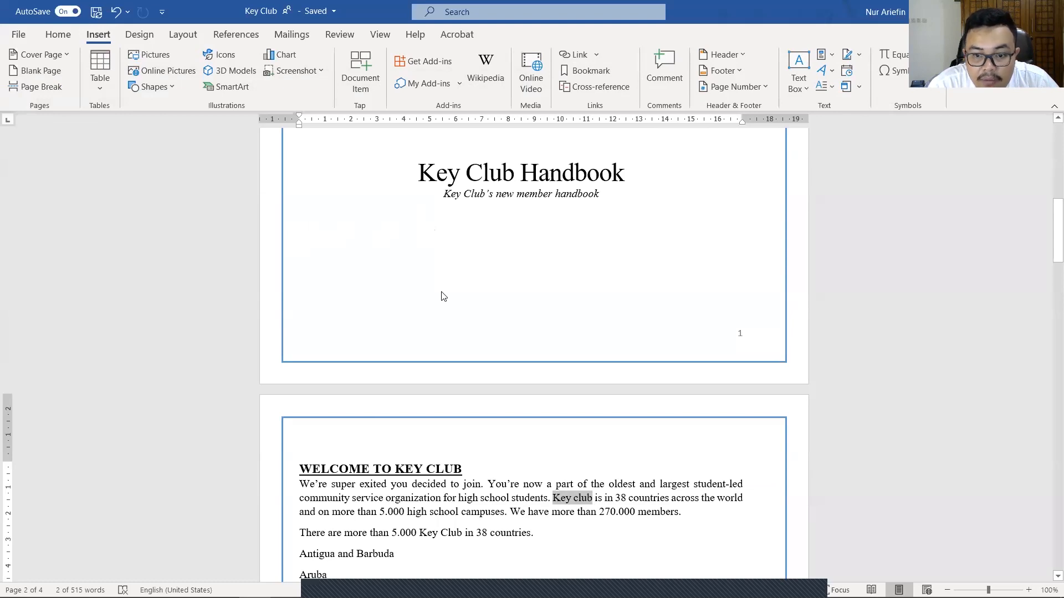
{"action": "key", "text": "alt+Tab"}
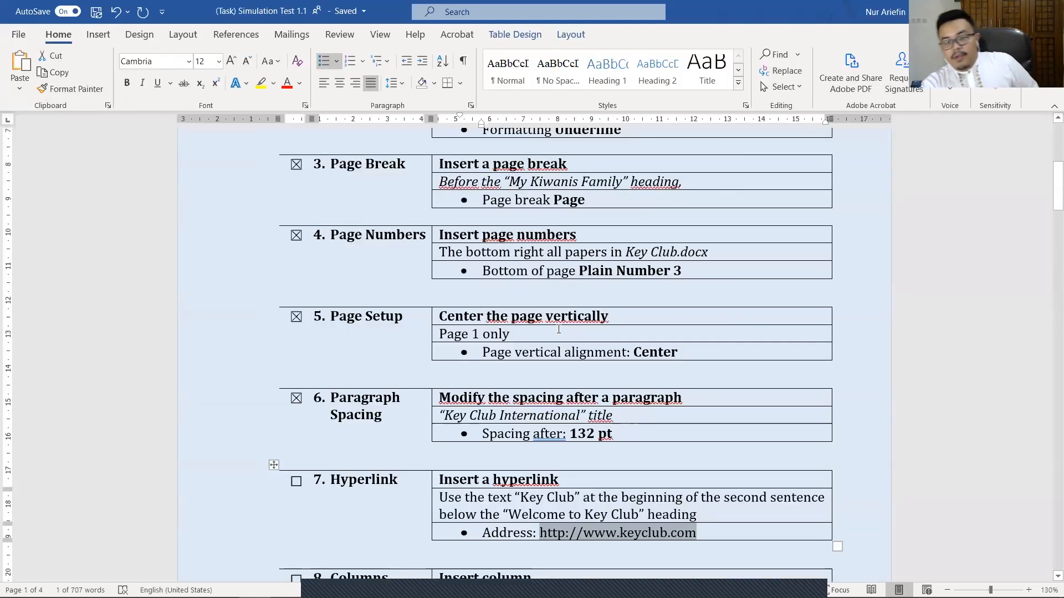
{"action": "left_click", "coordinate": [616, 580]}
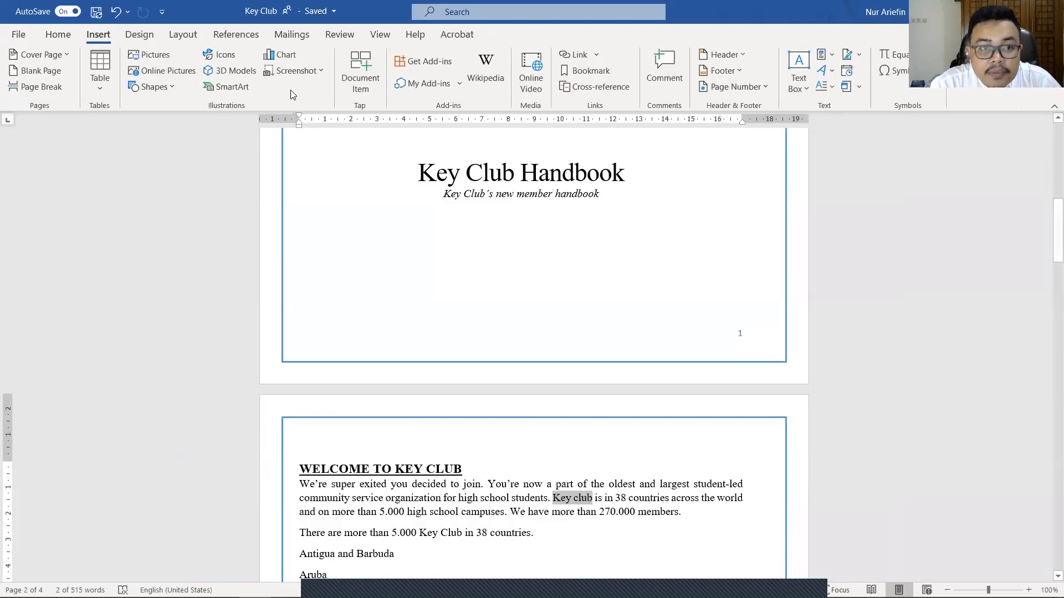
{"action": "left_click", "coordinate": [576, 54]}
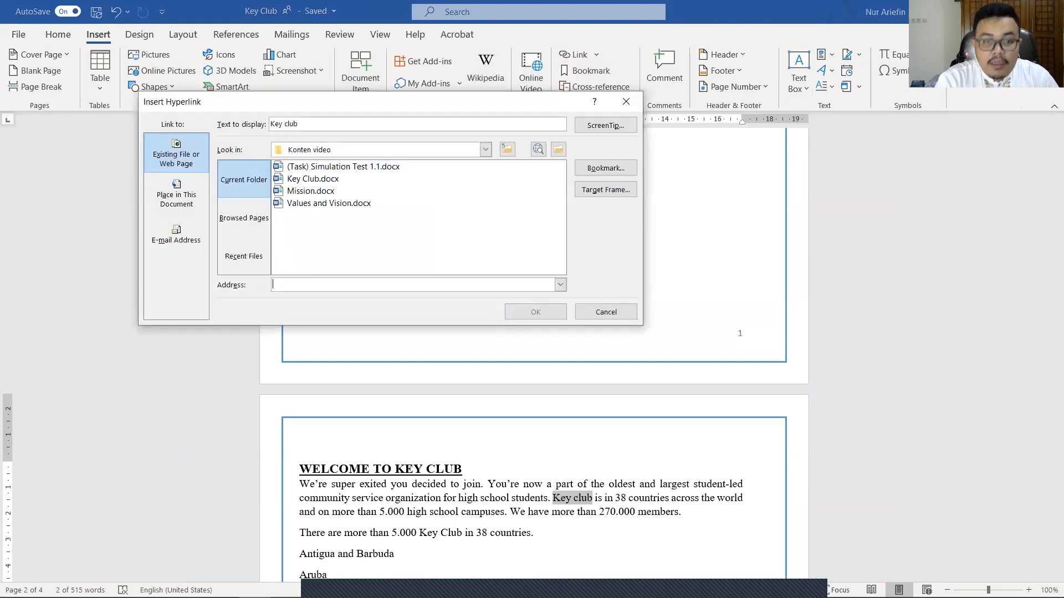
{"action": "type", "text": "http://www.keyclub.com"}
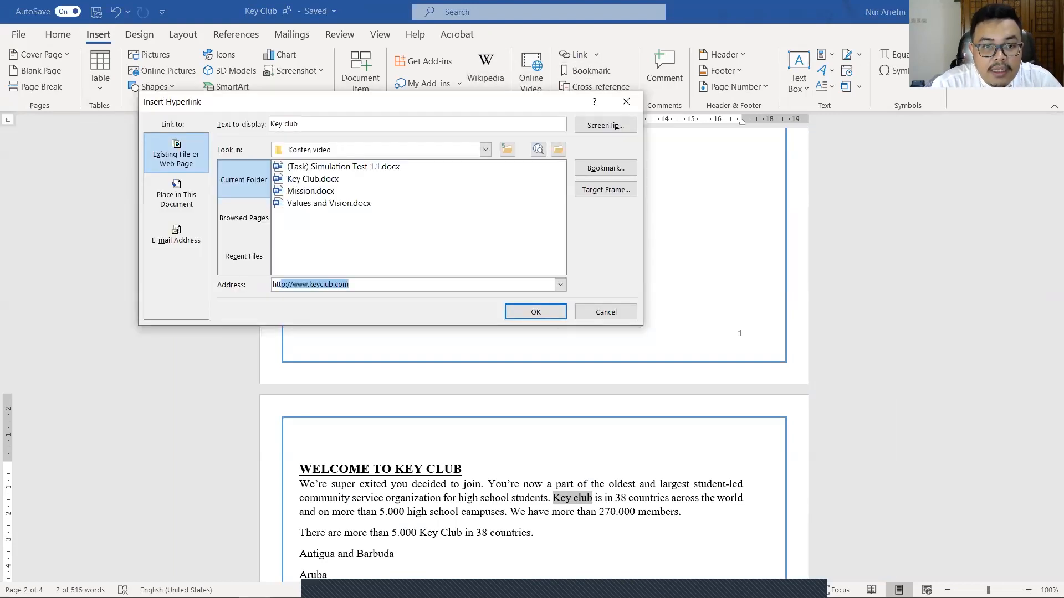
{"action": "key", "text": "Return"}
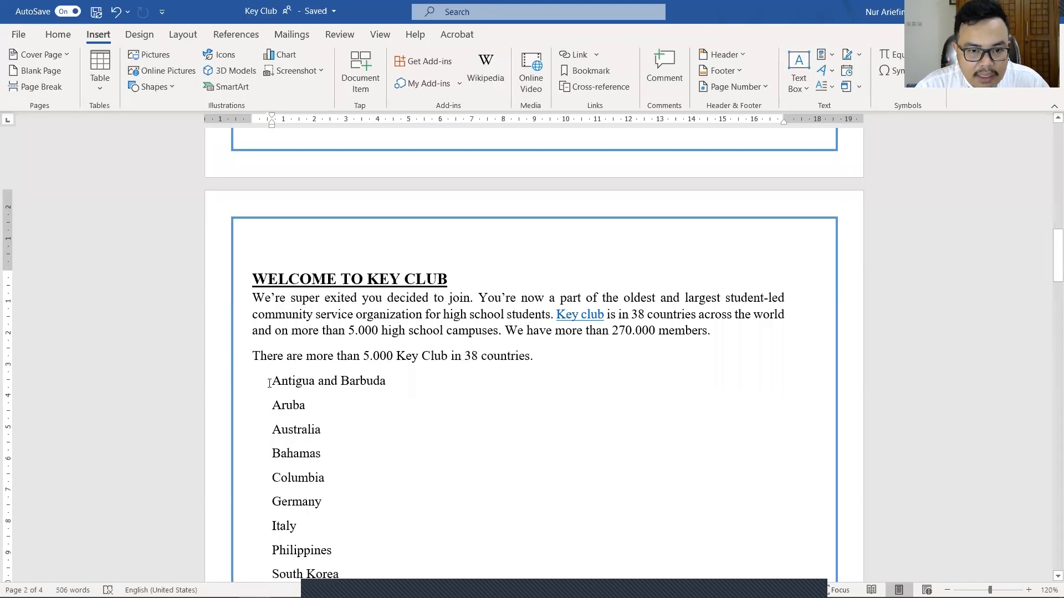
Step: Arrange the country list from Antigua and Barbuda to United States of America in two columns
{"action": "left_click_drag", "start_coordinate": [271, 381], "coordinate": [386, 559]}
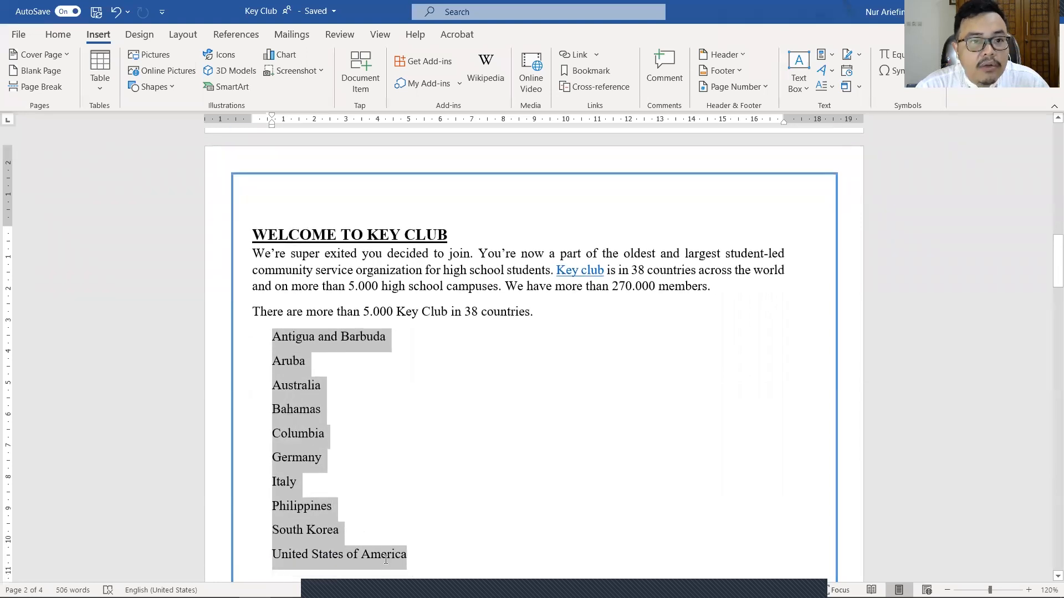
{"action": "left_click", "coordinate": [178, 35]}
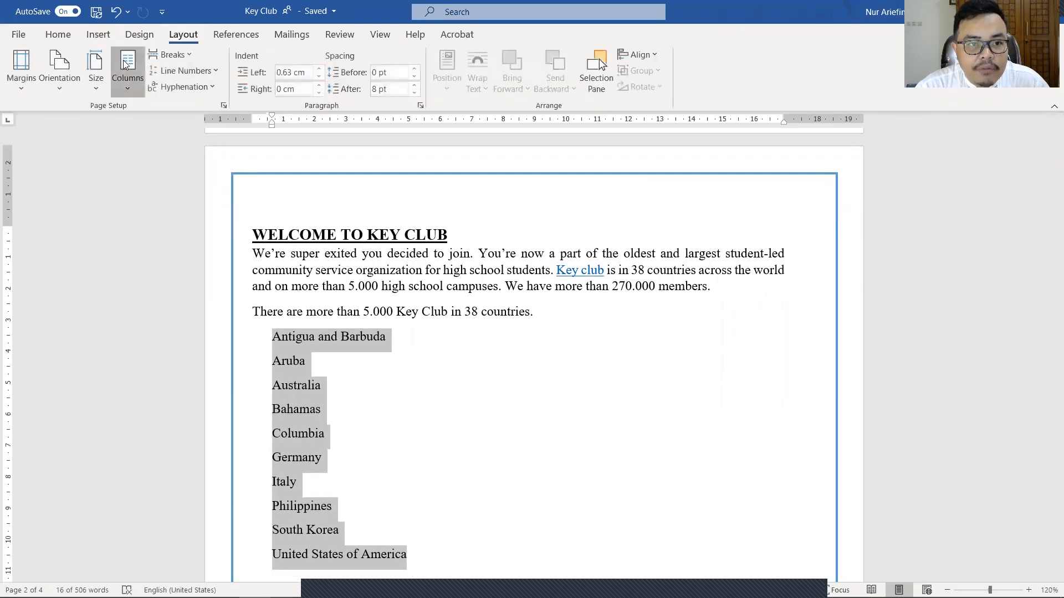
{"action": "left_click", "coordinate": [125, 65]}
{"action": "left_click", "coordinate": [142, 139]}
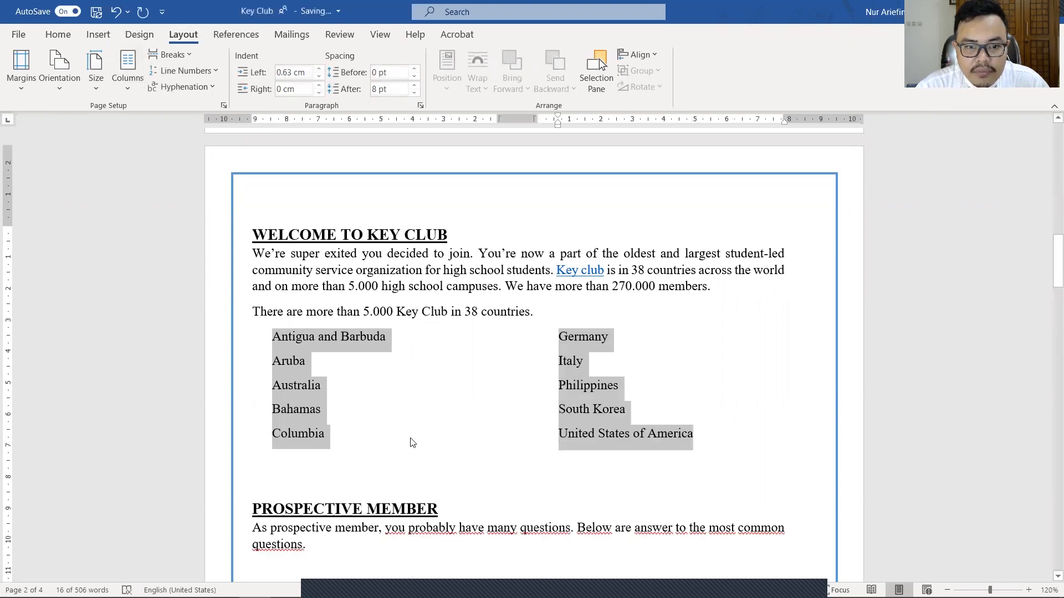
{"action": "left_click", "coordinate": [410, 465]}
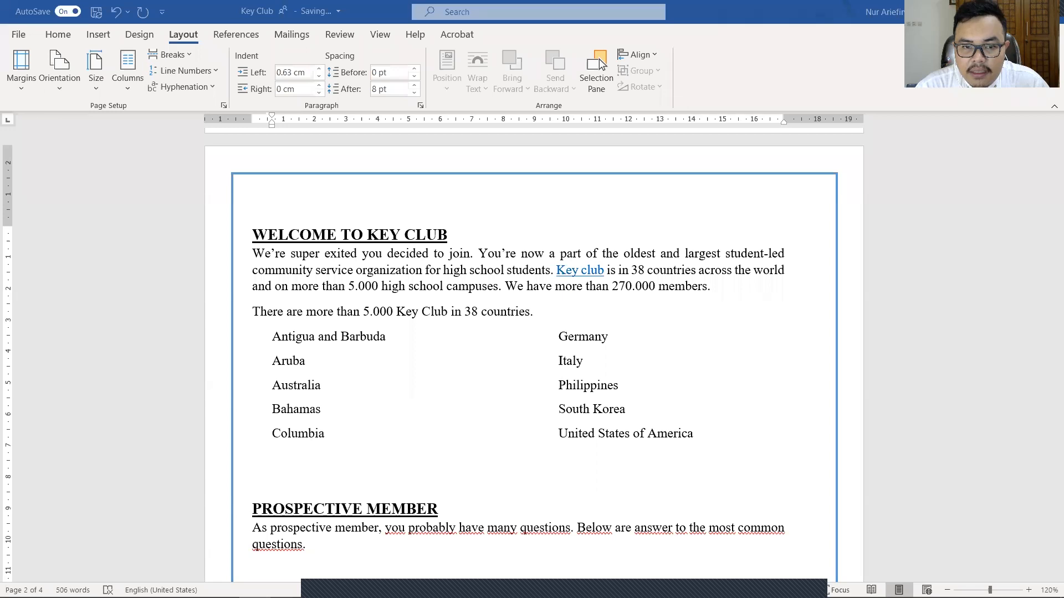
Step: Following task 9, format the country list in the Key Club document with filled circle bullets and 1.5 lines spacing
{"action": "key", "text": "alt+Tab"}
{"action": "scroll", "coordinate": [444, 421], "scroll_direction": "down", "scroll_amount": 3}
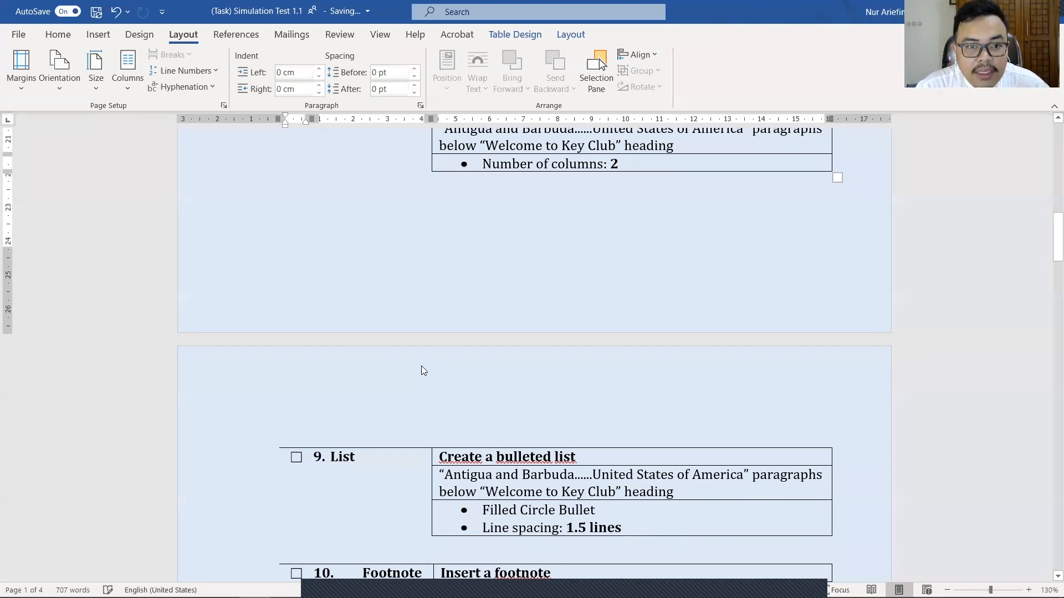
{"action": "key", "text": "alt+Tab"}
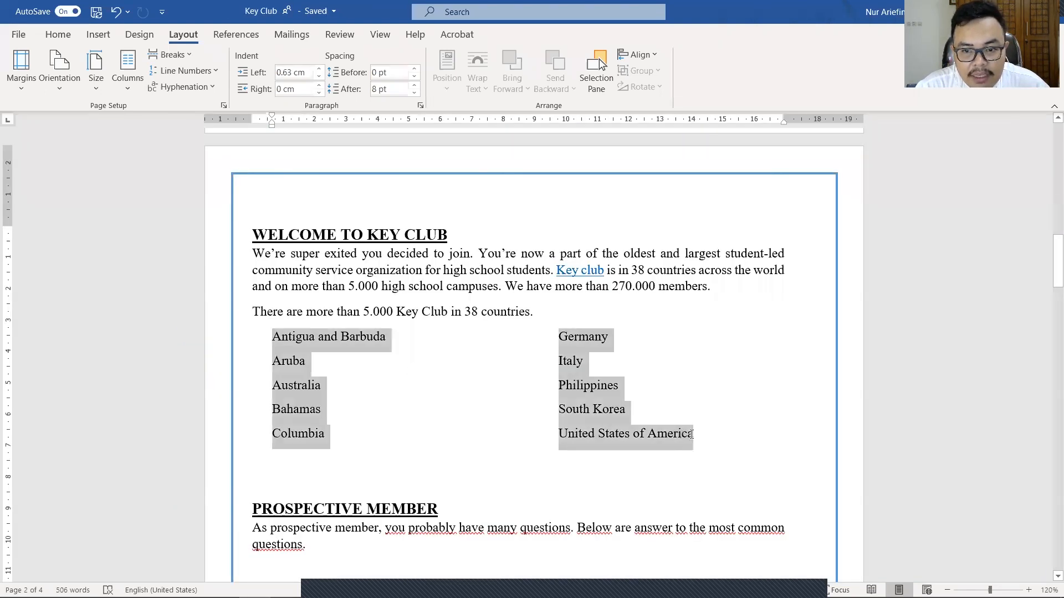
{"action": "left_click", "coordinate": [62, 35]}
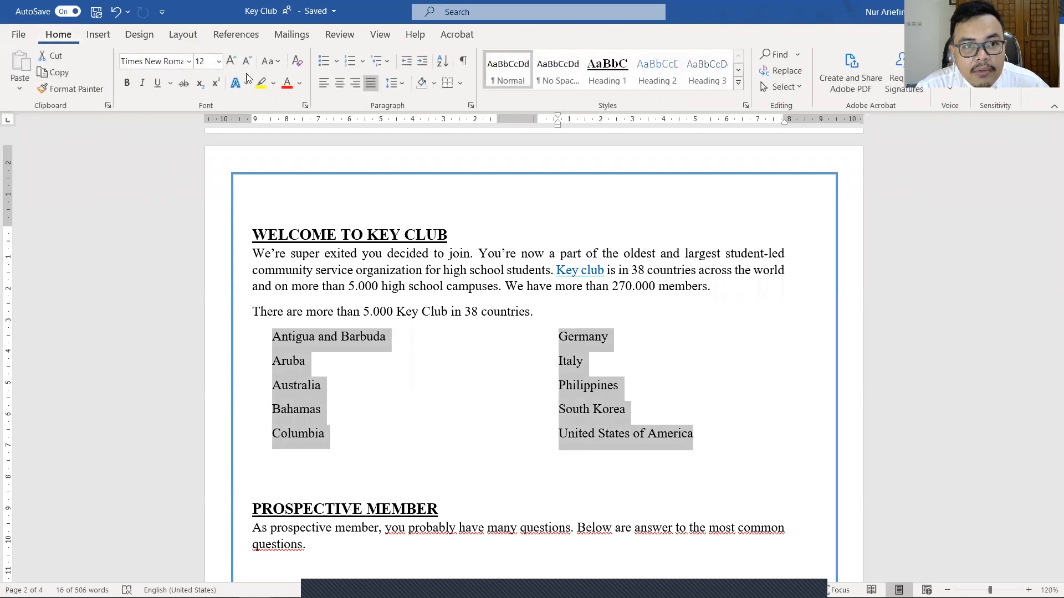
{"action": "left_click", "coordinate": [328, 65]}
{"action": "left_click", "coordinate": [469, 109]}
{"action": "left_click", "coordinate": [593, 326]}
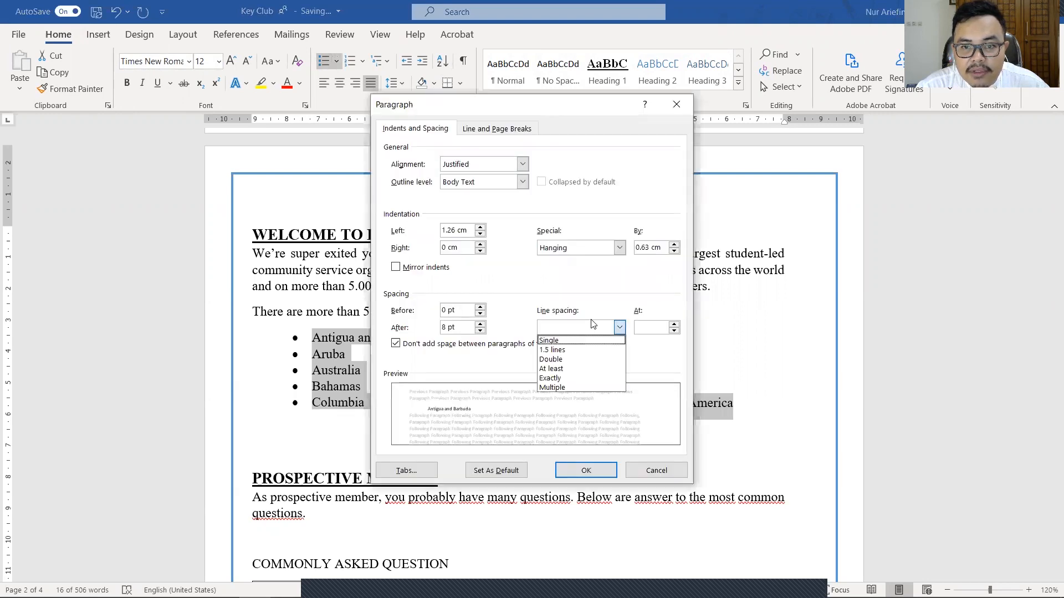
{"action": "left_click", "coordinate": [576, 349]}
{"action": "left_click", "coordinate": [585, 470]}
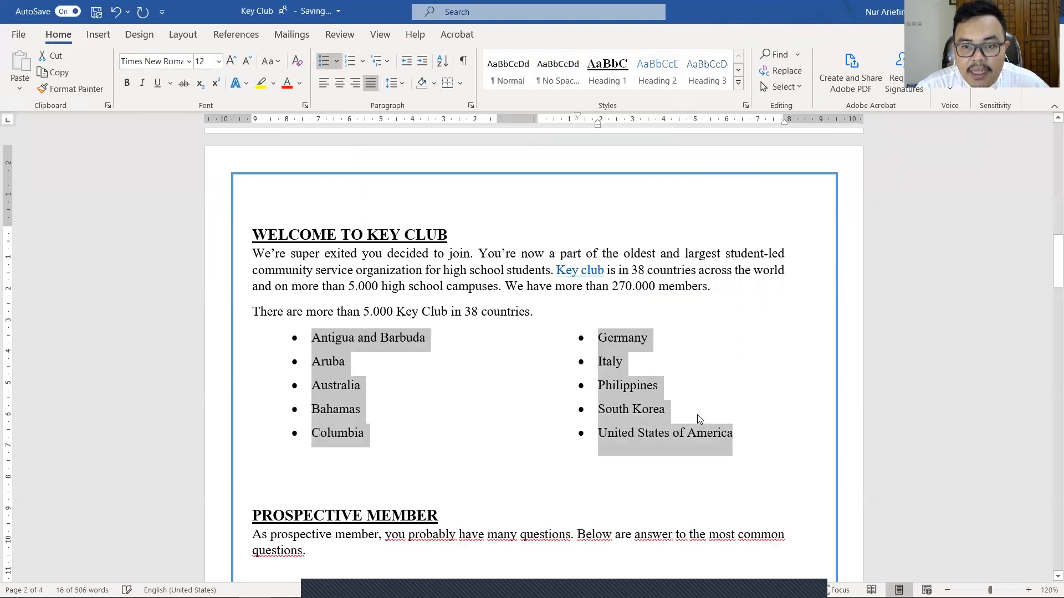
{"action": "left_click", "coordinate": [699, 419]}
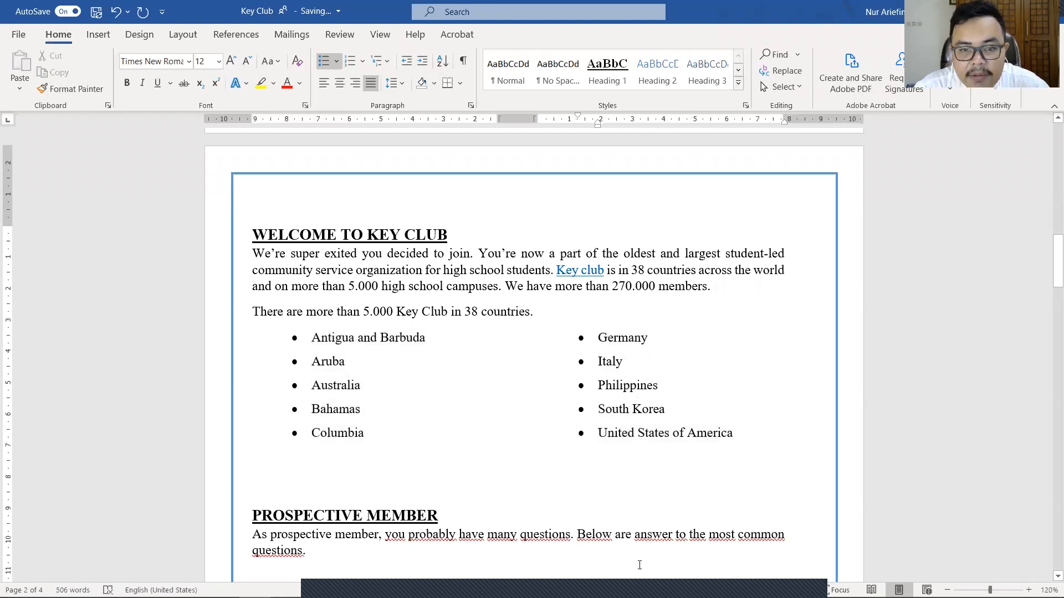
Step: Mark task 9, List, as done in the Simulation Test 1.1 document and read the instructions for task 10, Footnote
{"action": "key", "text": "alt+Tab"}
{"action": "left_click", "coordinate": [294, 454]}
{"action": "scroll", "coordinate": [477, 420], "scroll_direction": "down", "scroll_amount": 3}
{"action": "scroll", "coordinate": [478, 420], "scroll_direction": "down", "scroll_amount": 1}
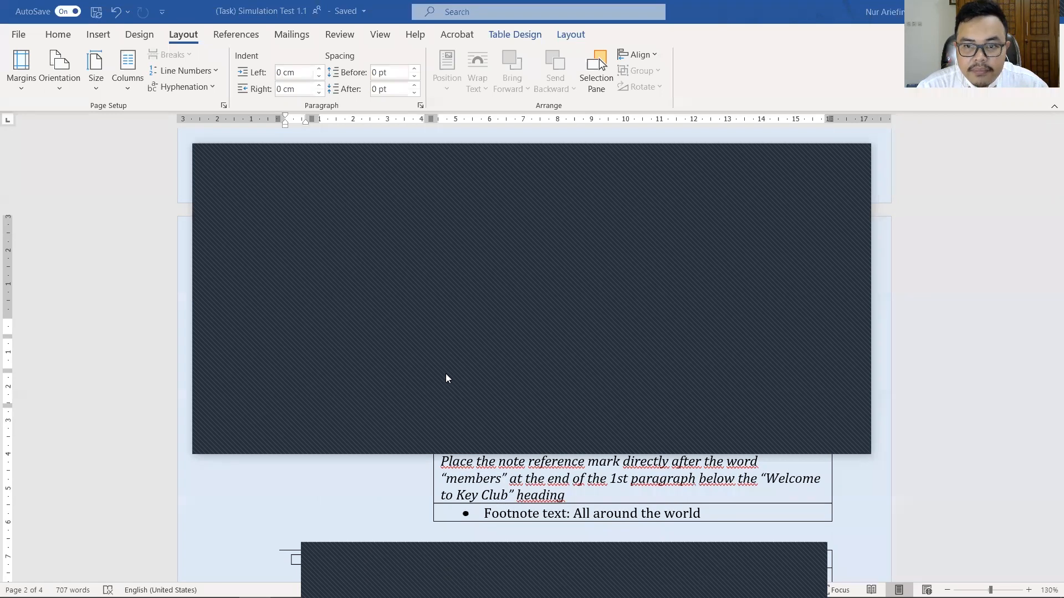
Step: In the Key Club document, insert a footnote on "members" ending the first Welcome to Key Club paragraph, with the text "All around the world"
{"action": "key", "text": "alt+Tab"}
{"action": "left_click", "coordinate": [678, 285]}
{"action": "double_click", "coordinate": [678, 286]}
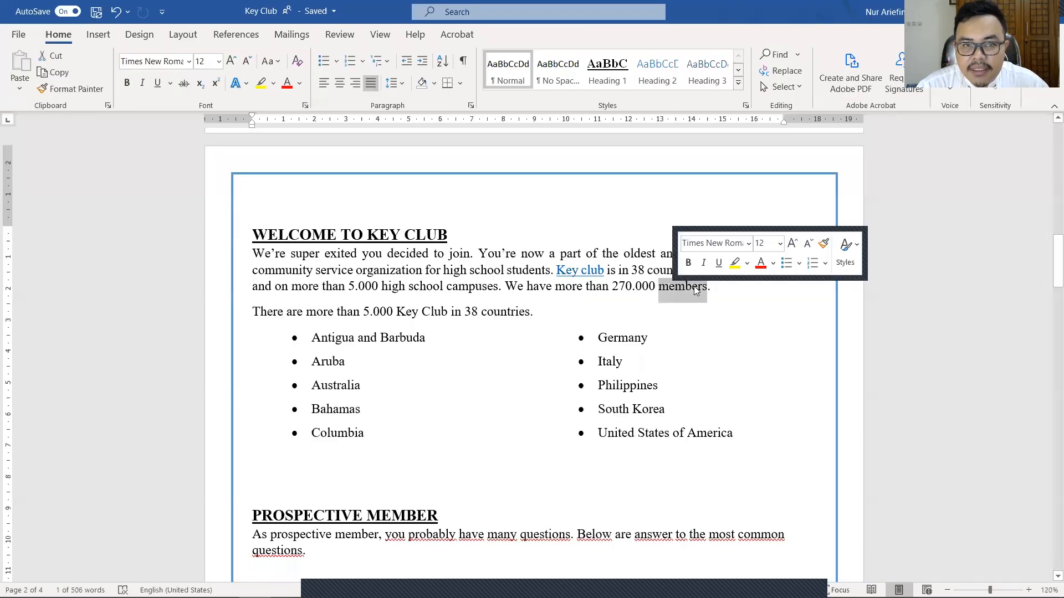
{"action": "left_click", "coordinate": [237, 35]}
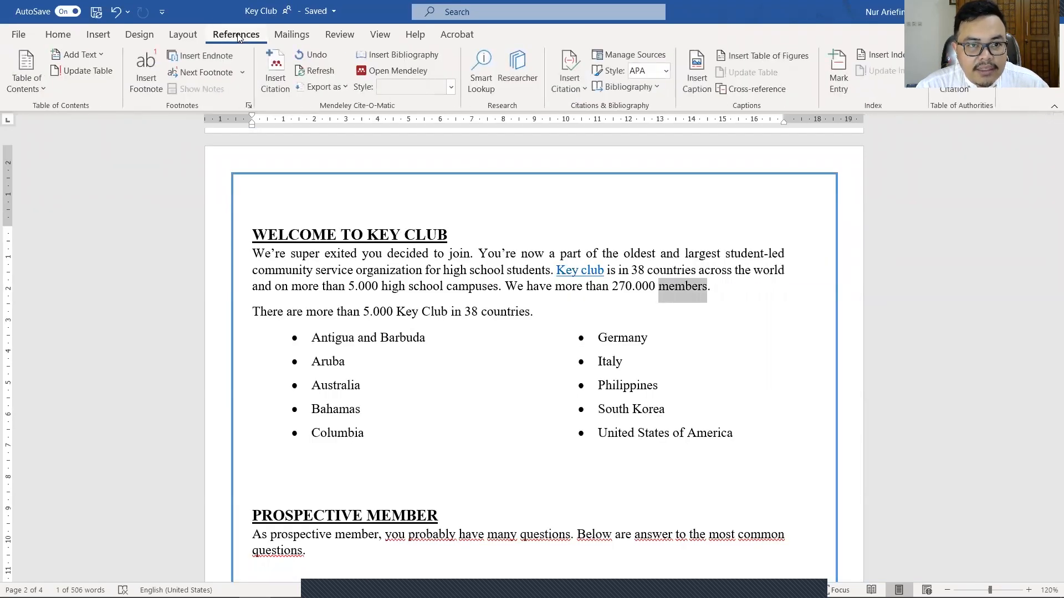
{"action": "left_click", "coordinate": [152, 68]}
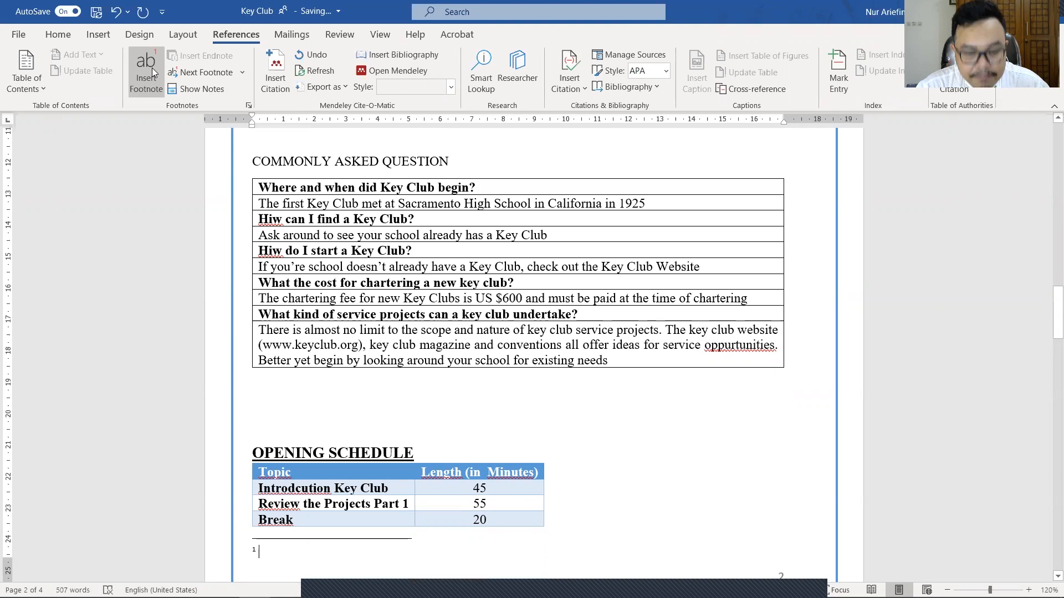
{"action": "type", "text": "all"}
{"action": "key", "text": "BackSpace"}
{"action": "key", "text": "BackSpace"}
{"action": "key", "text": "BackSpace"}
{"action": "type", "text": "All aor"}
{"action": "type", "text": "und the world"}
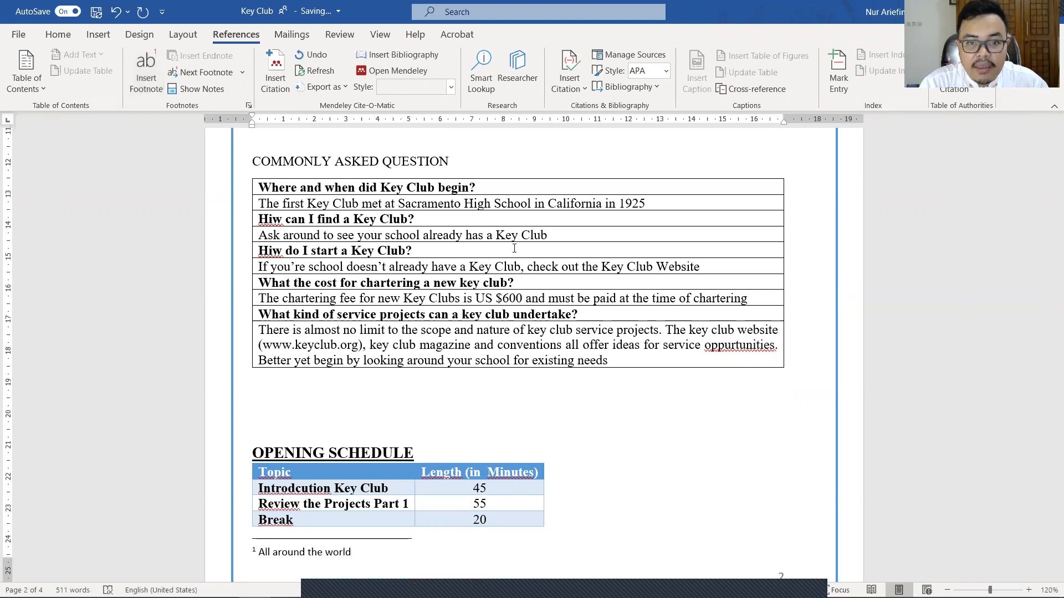
Step: Mark task 10, Footnote, as done in the Simulation Test 1.1 document and read the instructions for task 11, Table to Text
{"action": "left_click", "coordinate": [523, 266]}
{"action": "scroll", "coordinate": [528, 262], "scroll_direction": "up", "scroll_amount": 5}
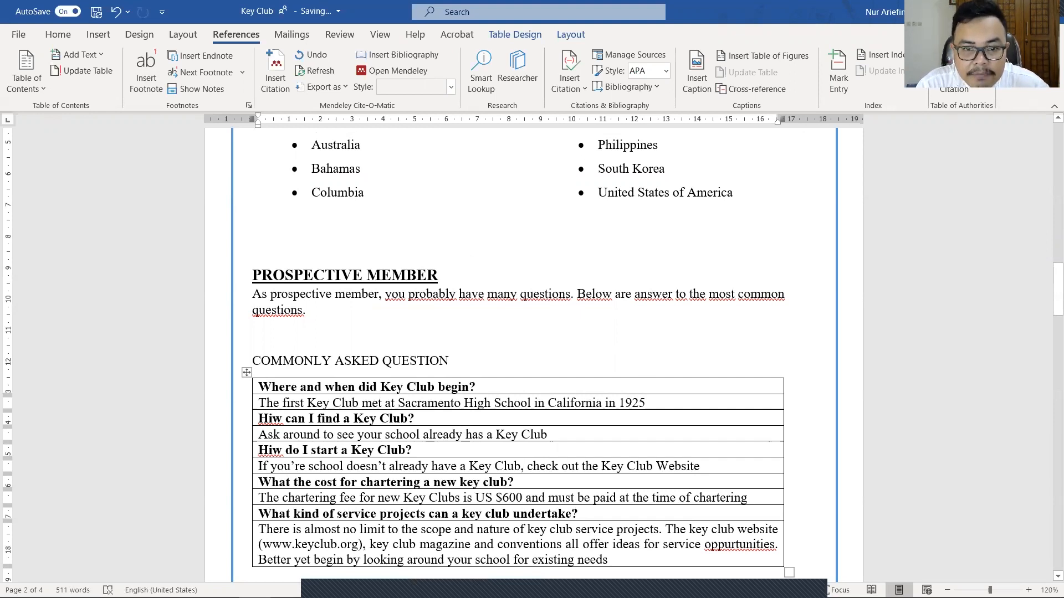
{"action": "key", "text": "alt+Tab"}
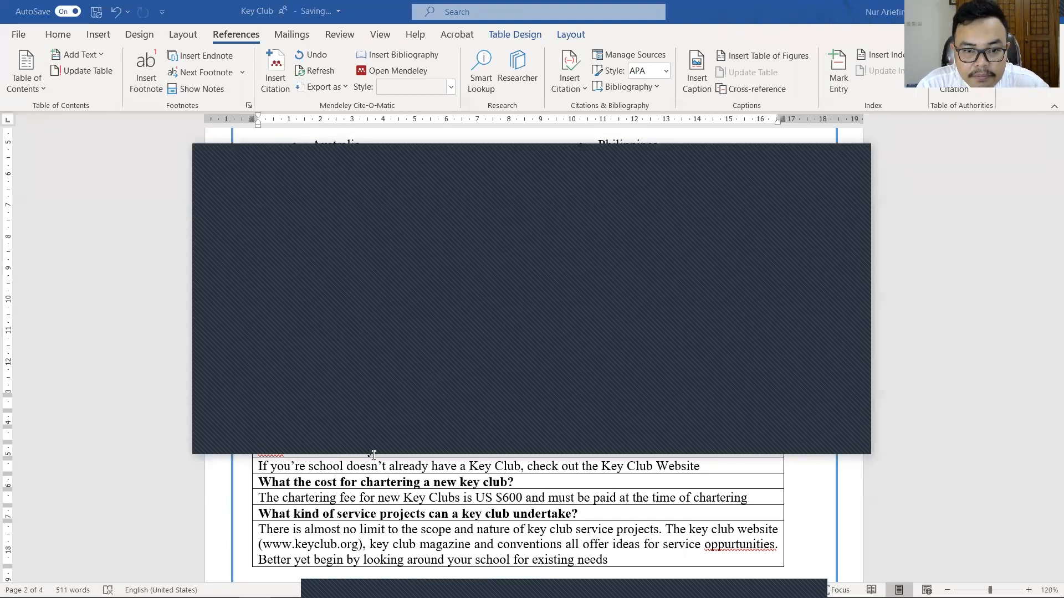
{"action": "scroll", "coordinate": [315, 449], "scroll_direction": "down", "scroll_amount": 2}
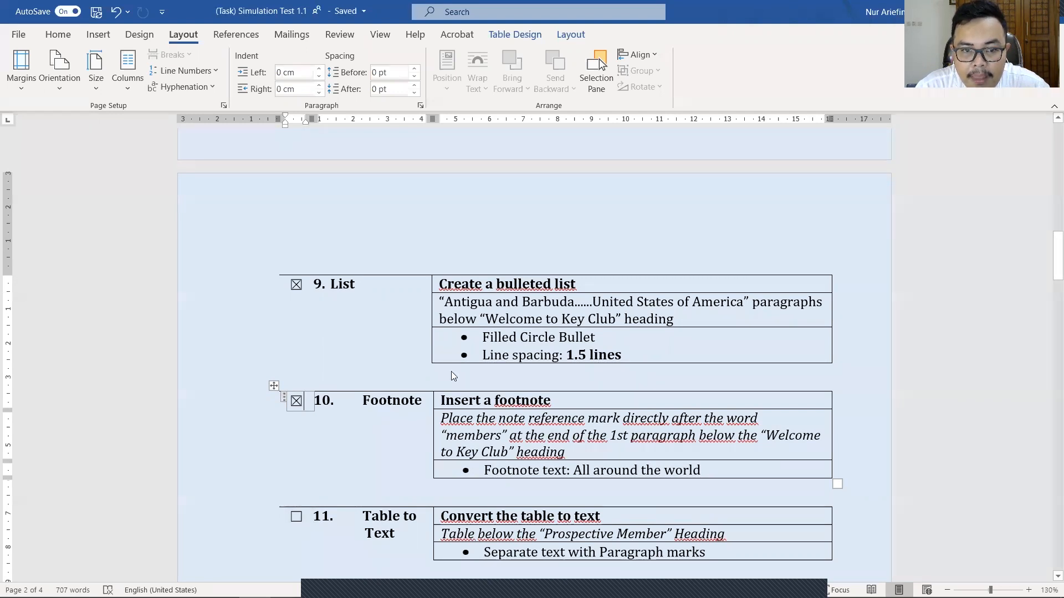
Step: In the Key Club document, convert the Commonly Asked Question table to text separated with paragraph marks
{"action": "key", "text": "alt+Tab"}
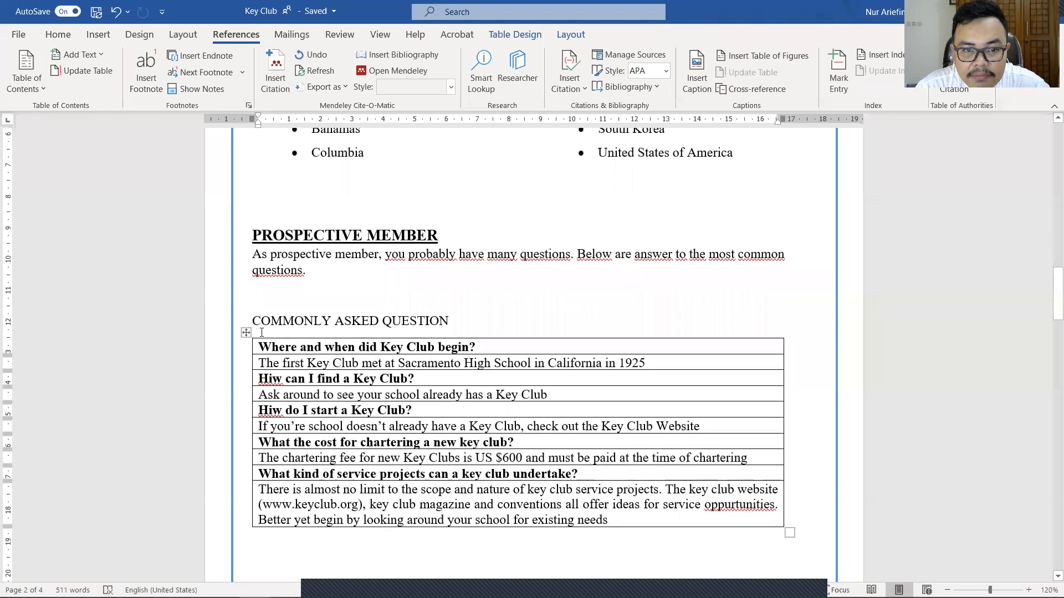
{"action": "left_click", "coordinate": [246, 331]}
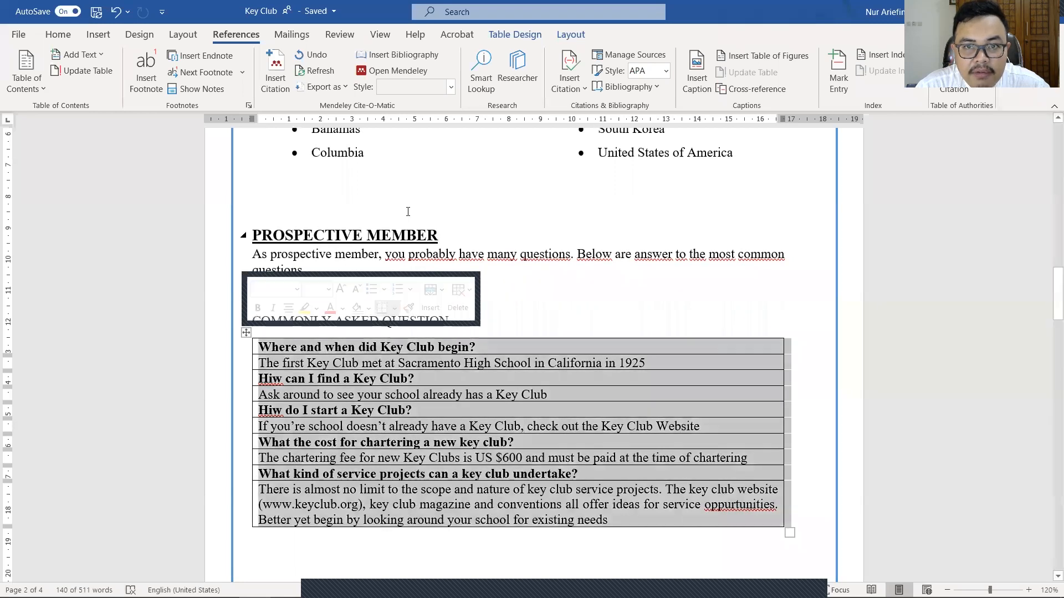
{"action": "left_click", "coordinate": [569, 34]}
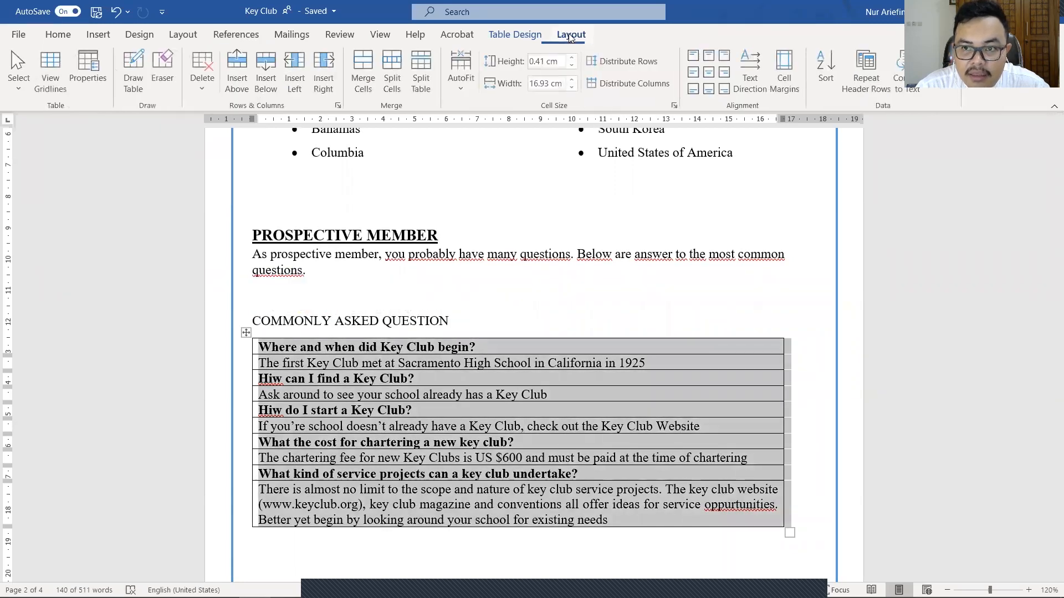
{"action": "left_click", "coordinate": [912, 83]}
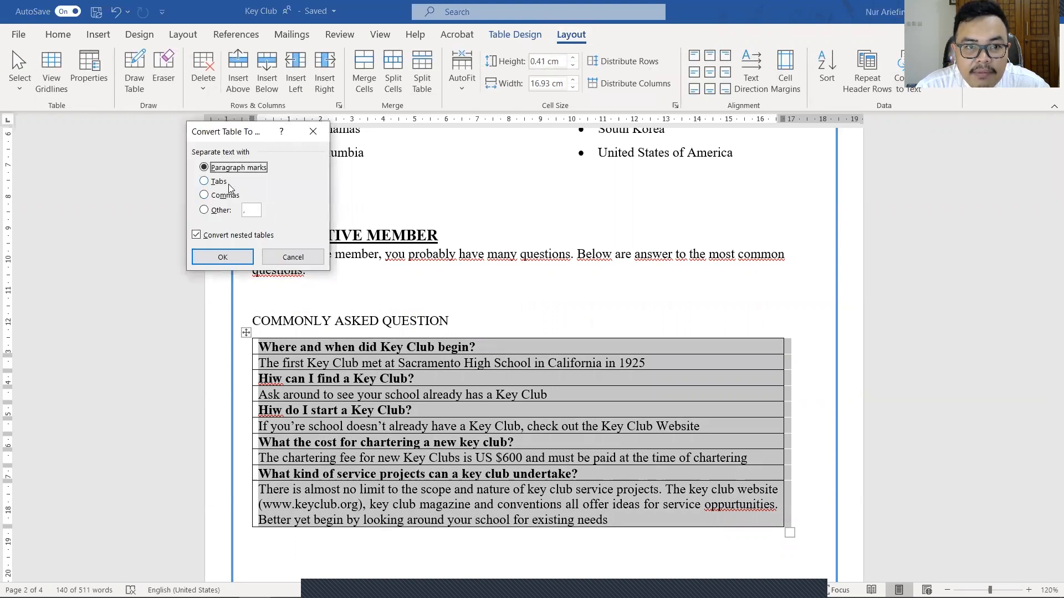
{"action": "left_click", "coordinate": [223, 257]}
{"action": "scroll", "coordinate": [522, 342], "scroll_direction": "down", "scroll_amount": 3}
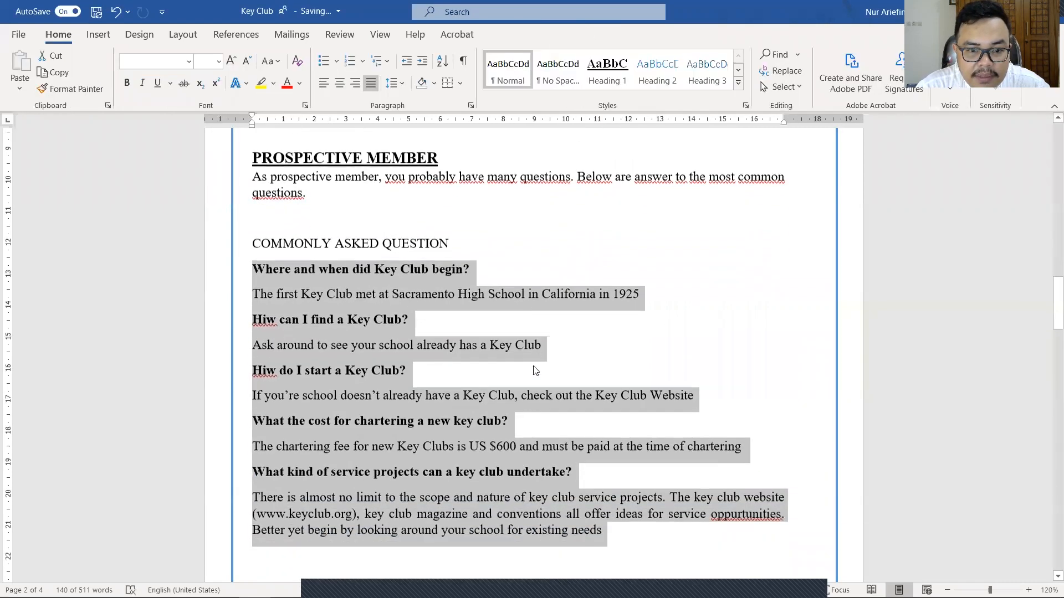
{"action": "left_click", "coordinate": [523, 347]}
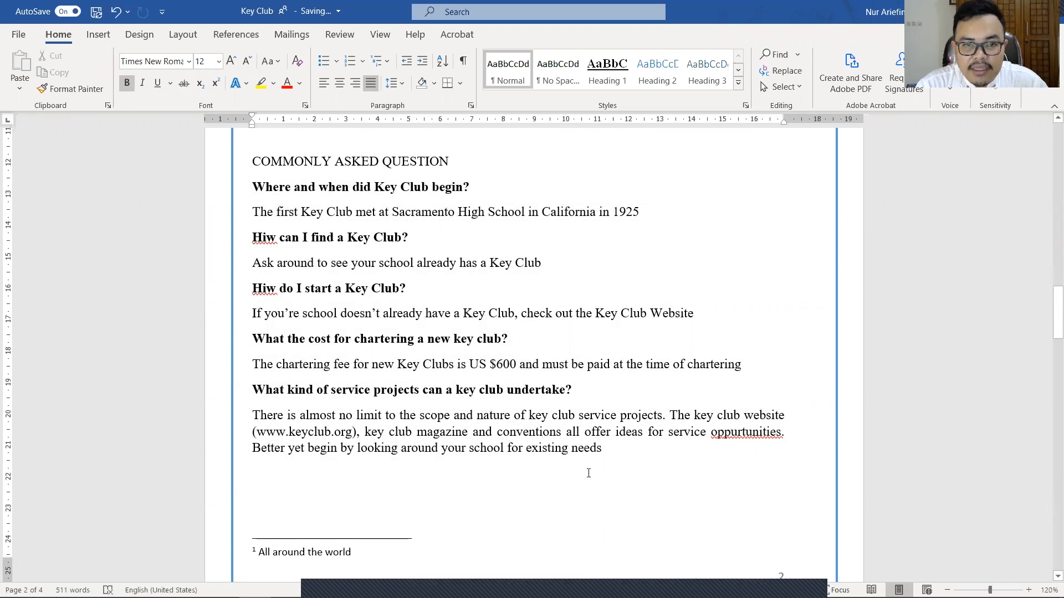
Step: Mark task 11, Table to Text, as done in the Simulation Test 1.1 document and read the instructions for task 12, Import Text
{"action": "scroll", "coordinate": [588, 474], "scroll_direction": "up", "scroll_amount": 1}
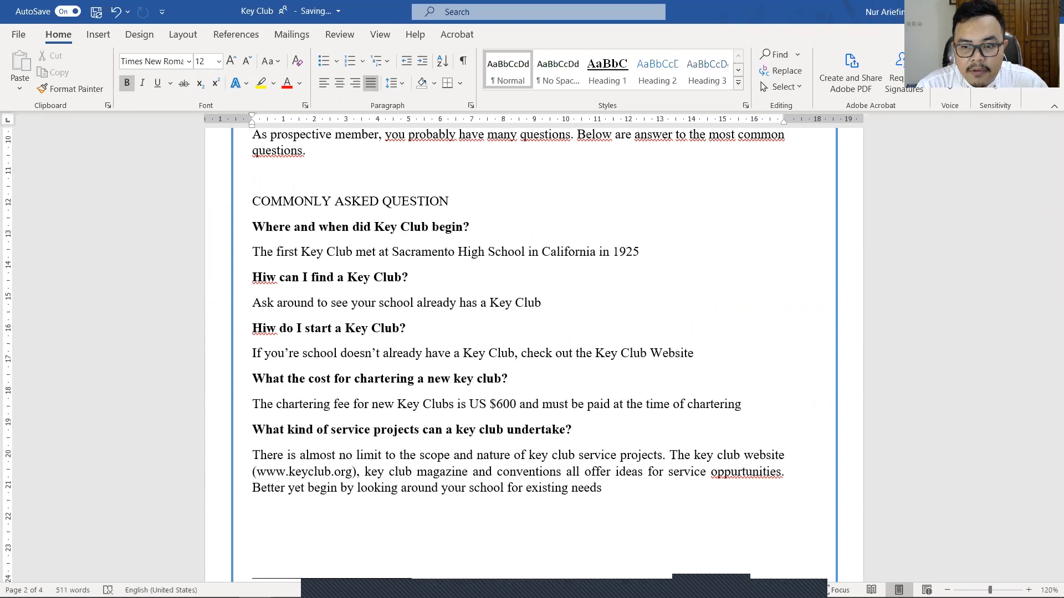
{"action": "scroll", "coordinate": [625, 571], "scroll_direction": "down", "scroll_amount": 2, "text": "ctrl"}
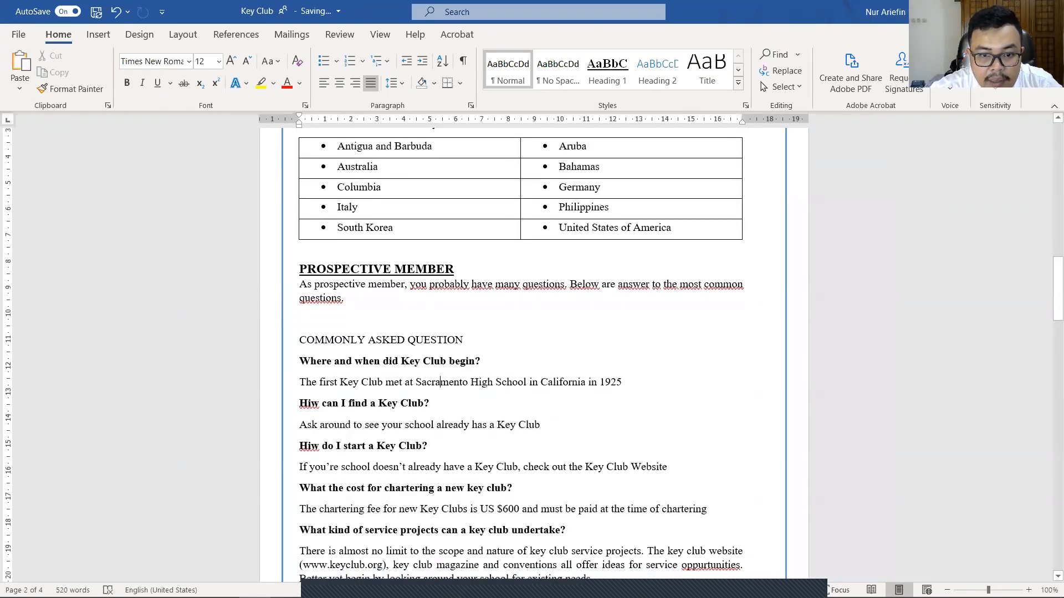
{"action": "key", "text": "alt+Tab"}
{"action": "scroll", "coordinate": [438, 489], "scroll_direction": "up", "scroll_amount": 3, "text": "ctrl"}
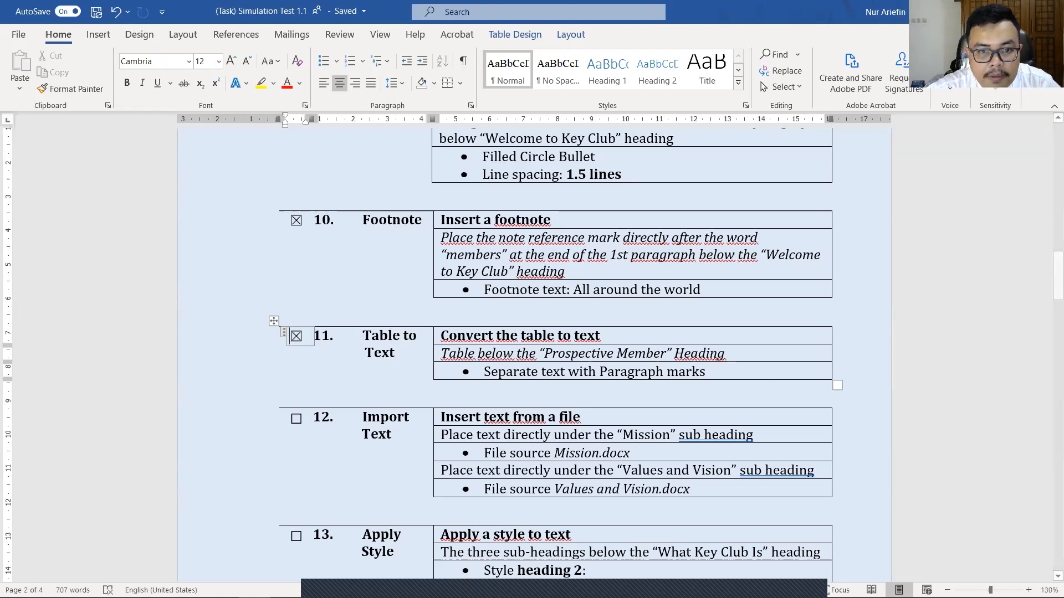
Step: In the Key Club document, add an empty line under the MISSION sub-heading and start inserting text from a file there
{"action": "scroll", "coordinate": [547, 374], "scroll_direction": "down", "scroll_amount": 10}
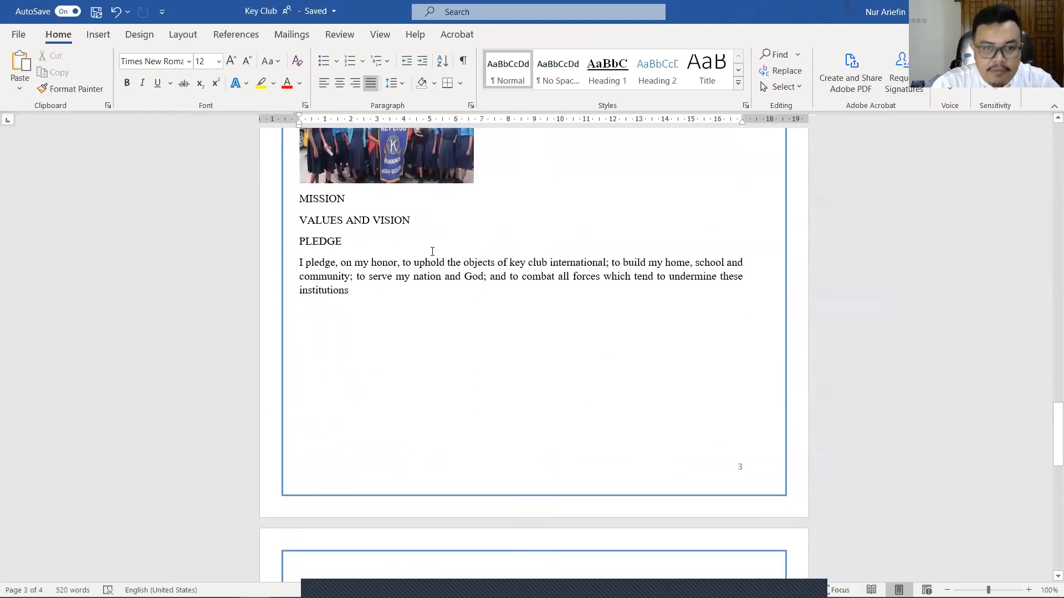
{"action": "left_click", "coordinate": [412, 207]}
{"action": "key", "text": "Return"}
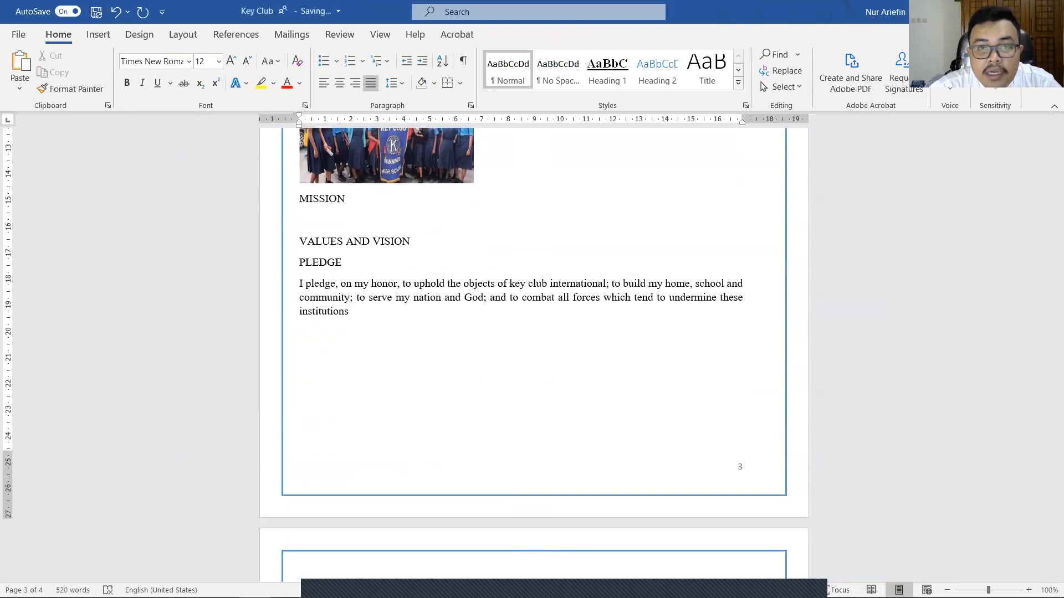
{"action": "left_click", "coordinate": [113, 35]}
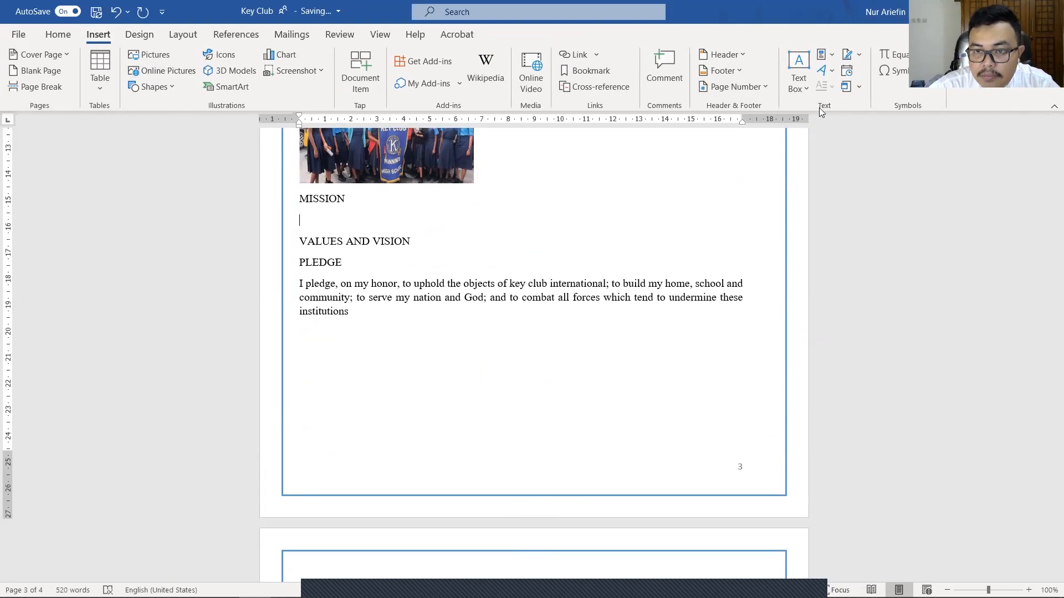
{"action": "left_click", "coordinate": [859, 88]}
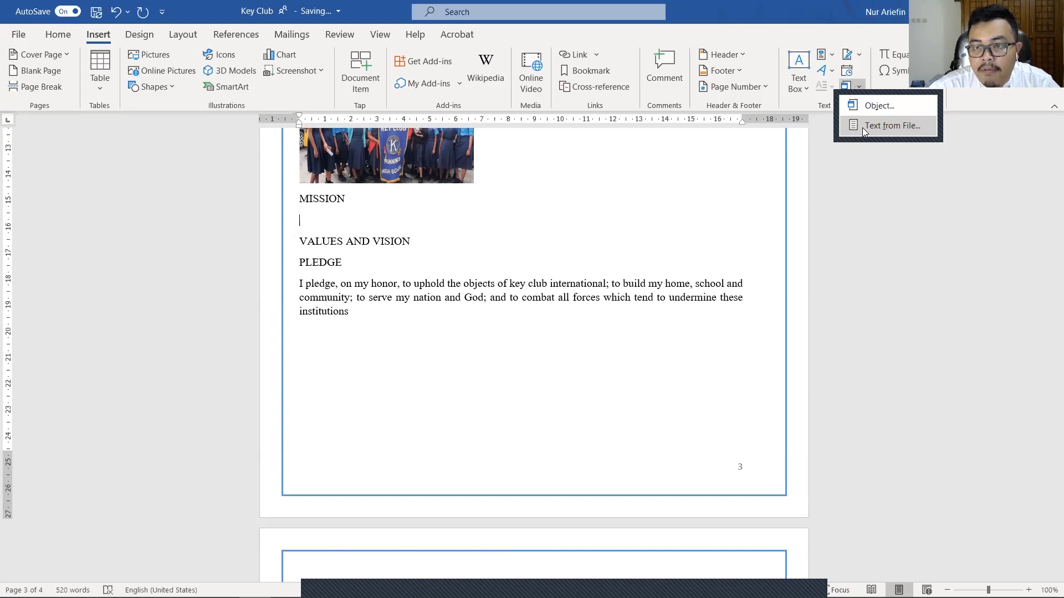
{"action": "left_click", "coordinate": [862, 126]}
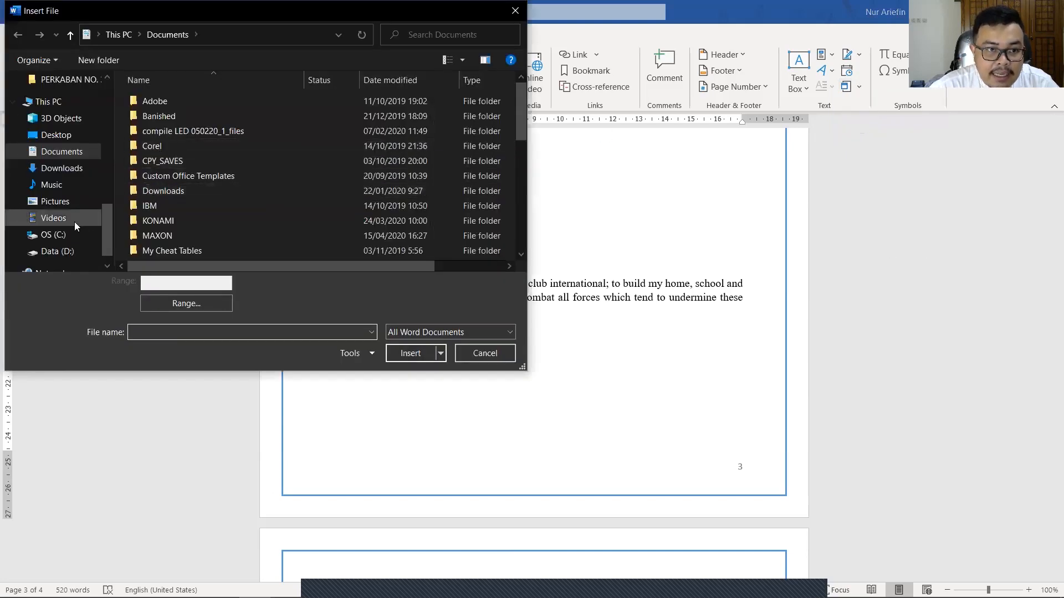
Step: Insert the Mission file from Mata kuliah > APTI 2 > Pertemuan > 13 > Konten video and remove the leftover empty line below its text
{"action": "scroll", "coordinate": [77, 218], "scroll_direction": "up", "scroll_amount": 2}
{"action": "scroll", "coordinate": [84, 220], "scroll_direction": "up", "scroll_amount": 5}
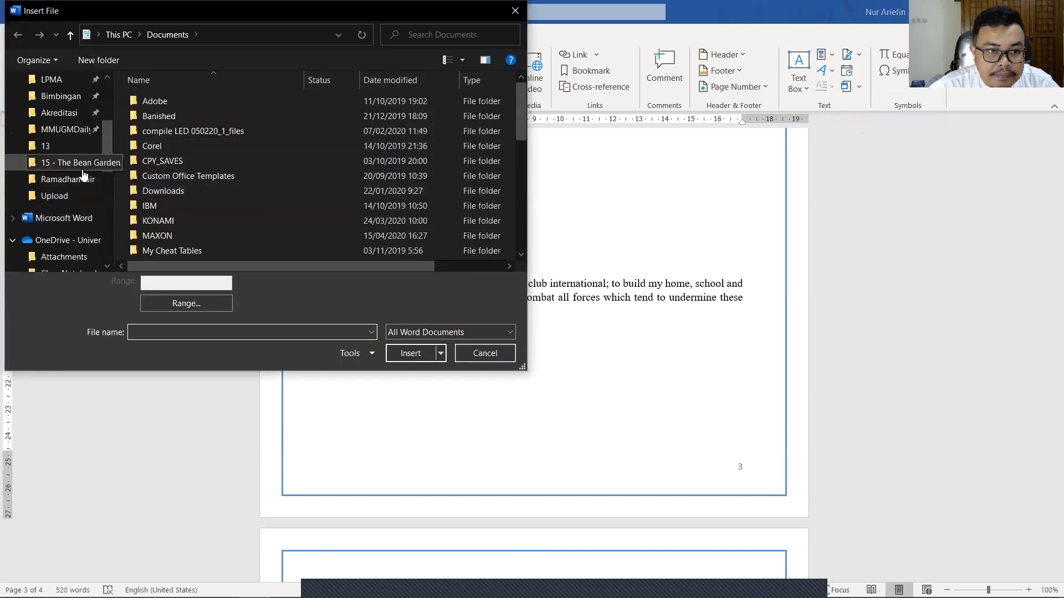
{"action": "scroll", "coordinate": [82, 169], "scroll_direction": "up", "scroll_amount": 2}
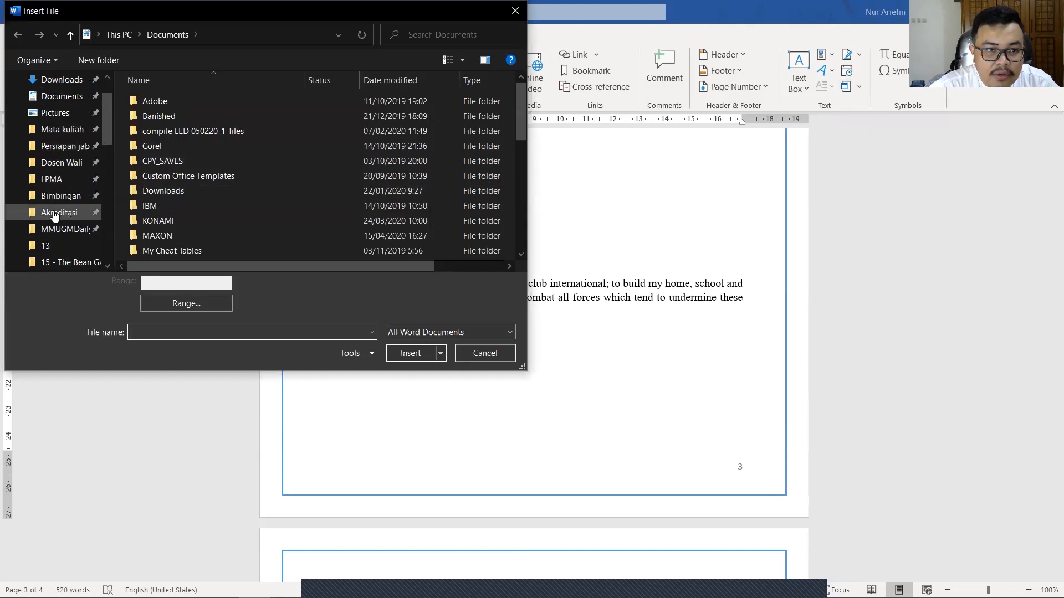
{"action": "scroll", "coordinate": [44, 210], "scroll_direction": "down", "scroll_amount": 1}
{"action": "left_click", "coordinate": [77, 117]}
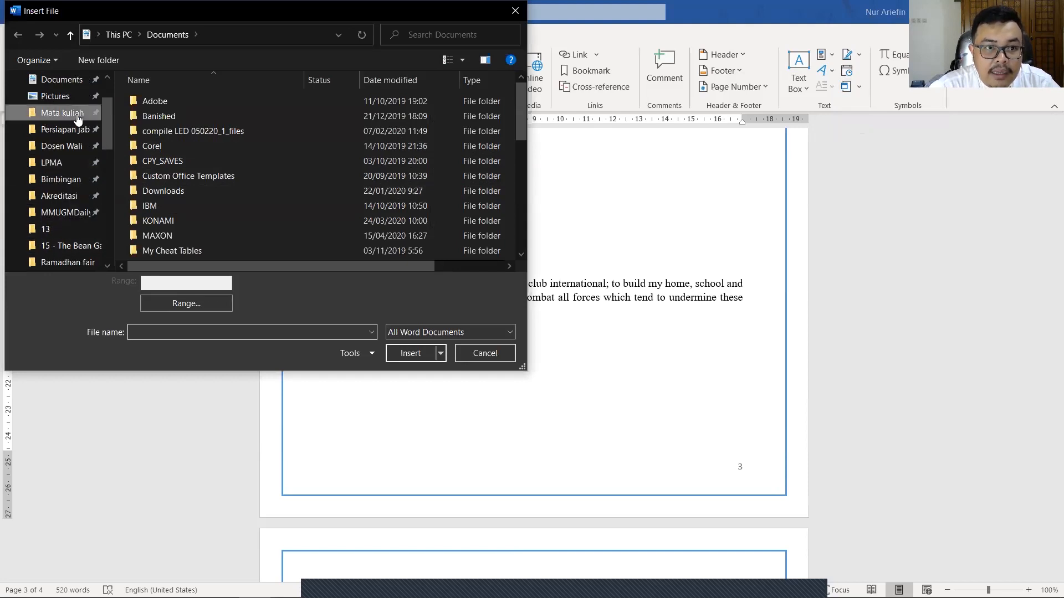
{"action": "double_click", "coordinate": [162, 144]}
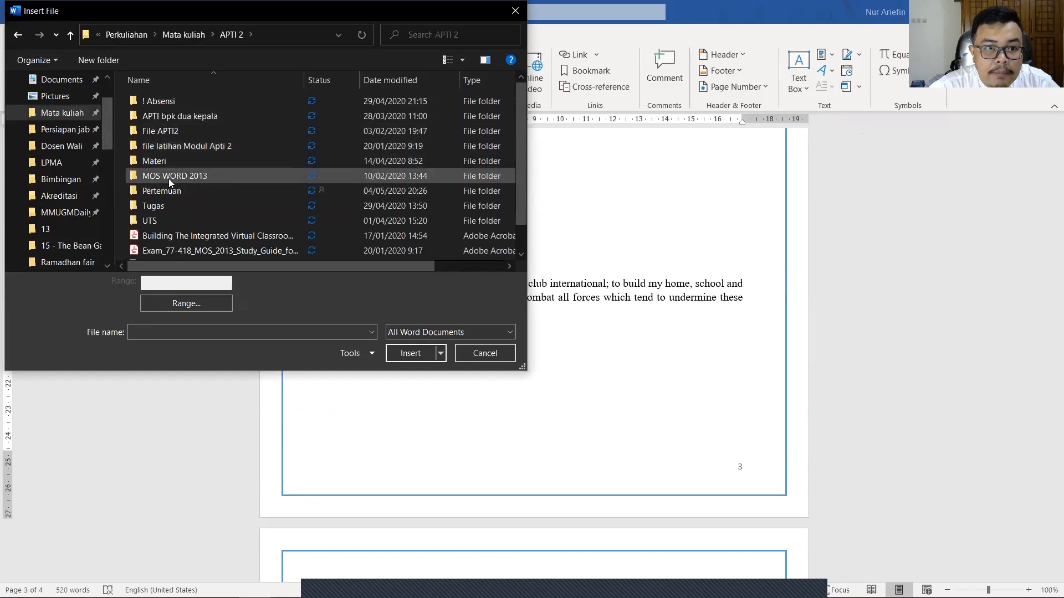
{"action": "double_click", "coordinate": [161, 191]}
{"action": "double_click", "coordinate": [158, 176]}
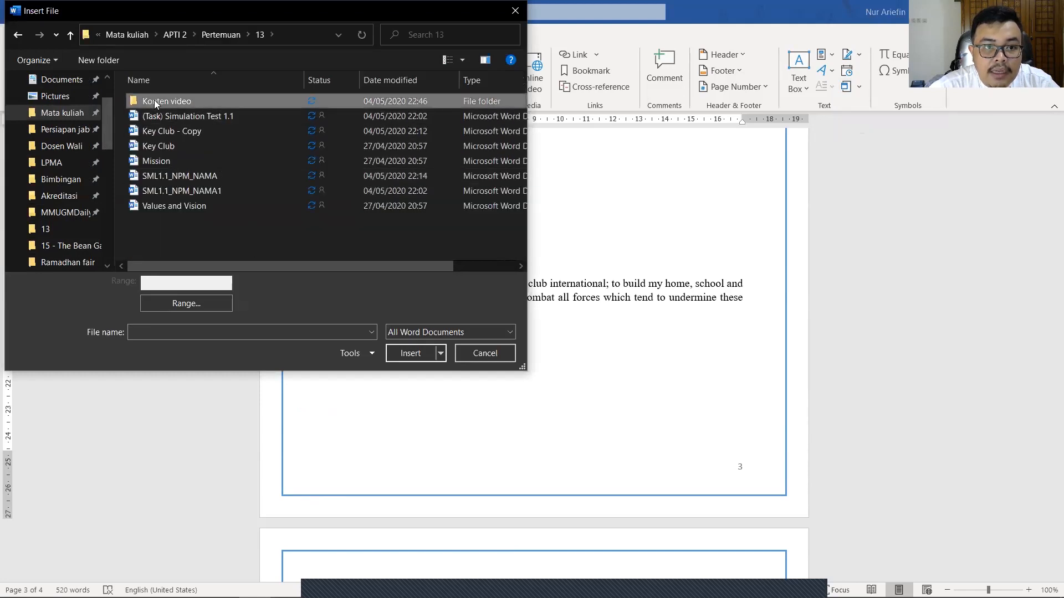
{"action": "double_click", "coordinate": [154, 101]}
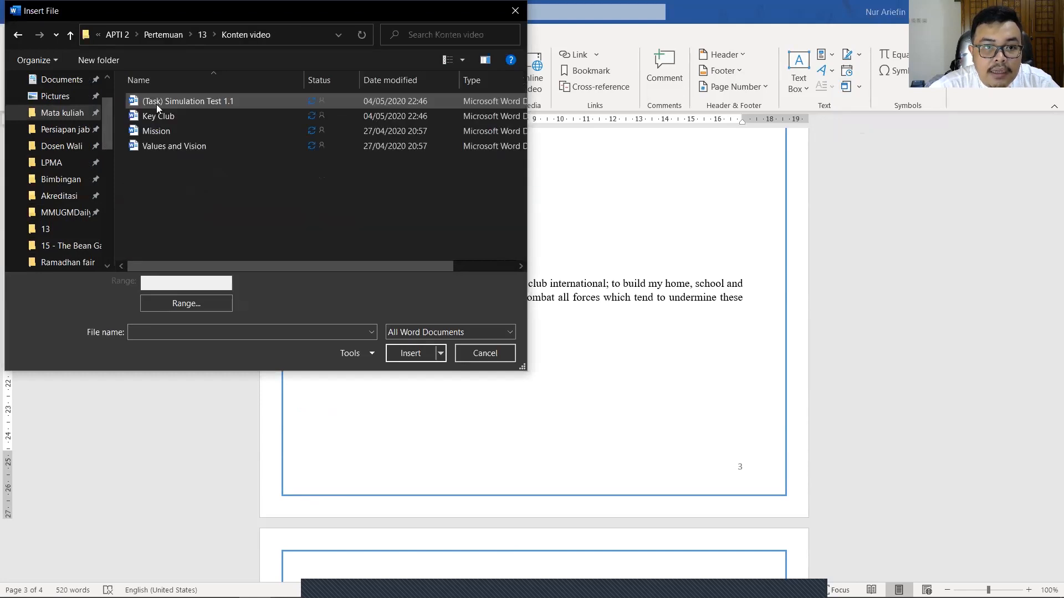
{"action": "left_click", "coordinate": [209, 128]}
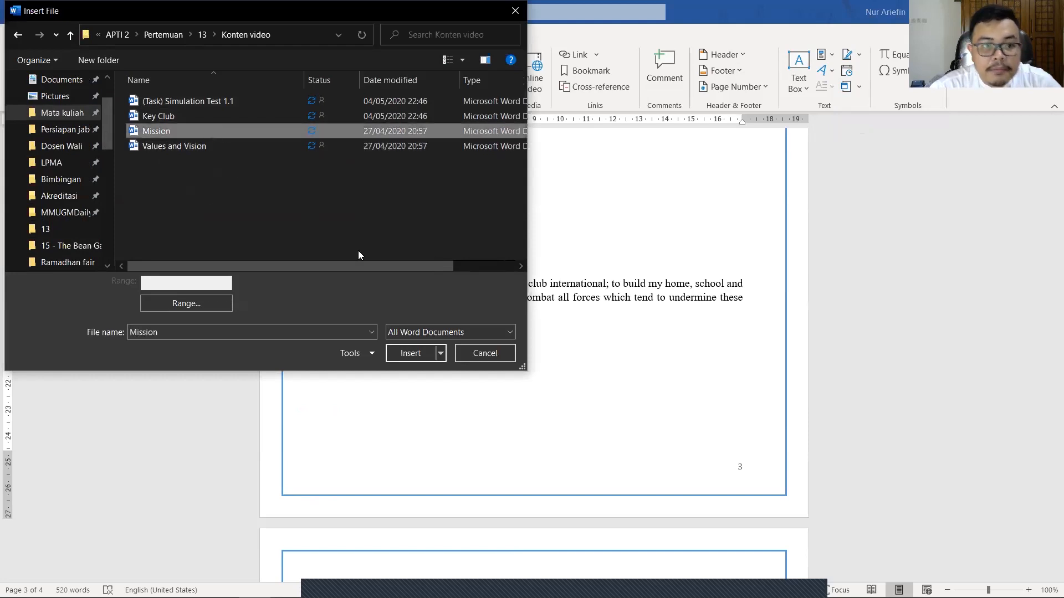
{"action": "left_click", "coordinate": [409, 353]}
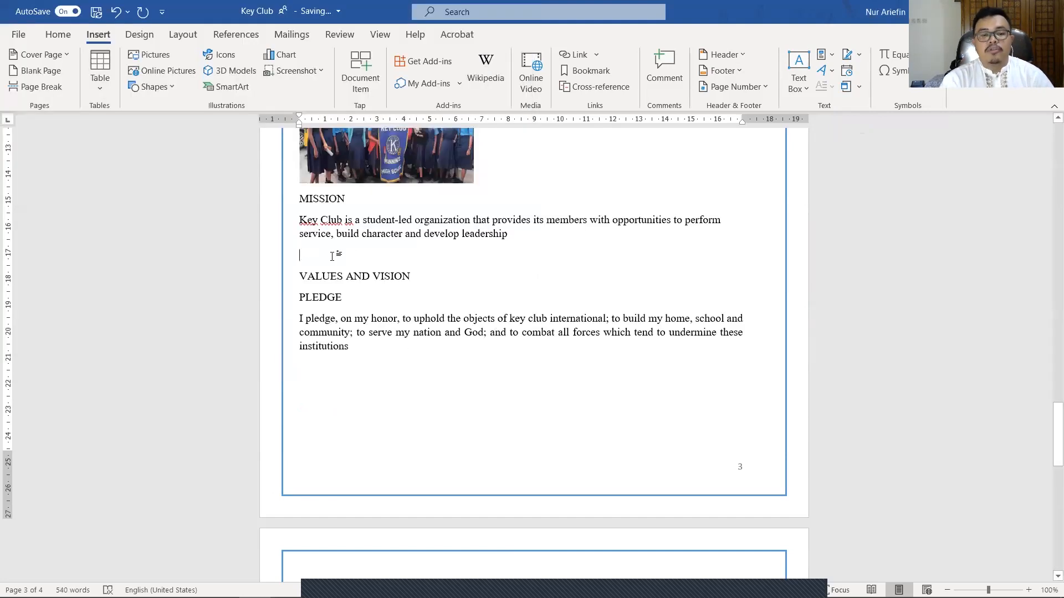
{"action": "key", "text": "Delete"}
Step: Insert the text of the Values and Vision file under the VALUES AND VISION sub-heading and remove the leftover empty line below it
{"action": "left_click", "coordinate": [425, 258]}
{"action": "key", "text": "Return"}
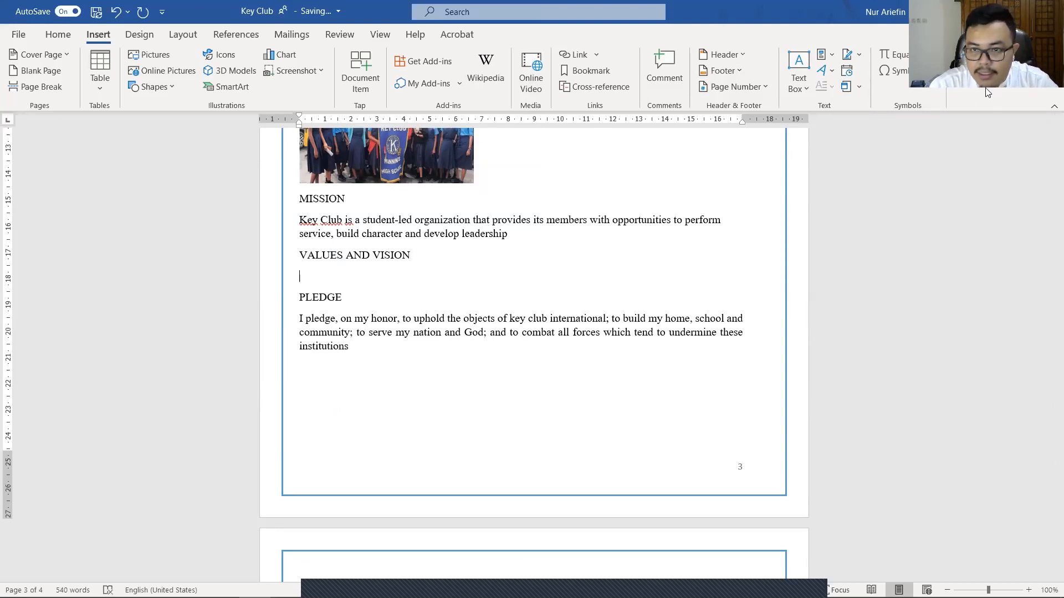
{"action": "left_click", "coordinate": [860, 87]}
{"action": "left_click", "coordinate": [881, 119]}
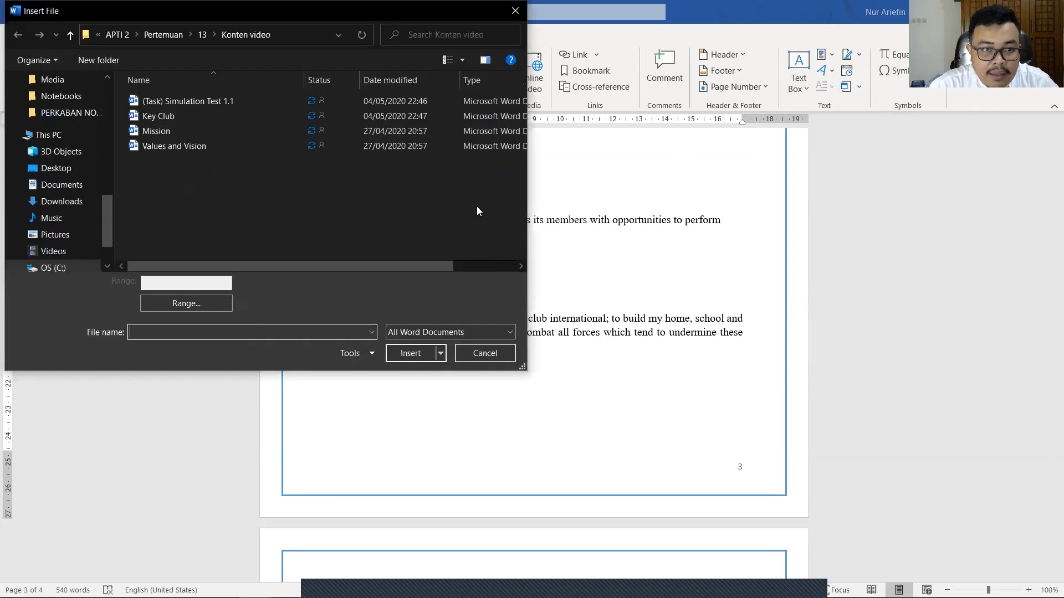
{"action": "left_click", "coordinate": [211, 141]}
{"action": "double_click", "coordinate": [211, 142]}
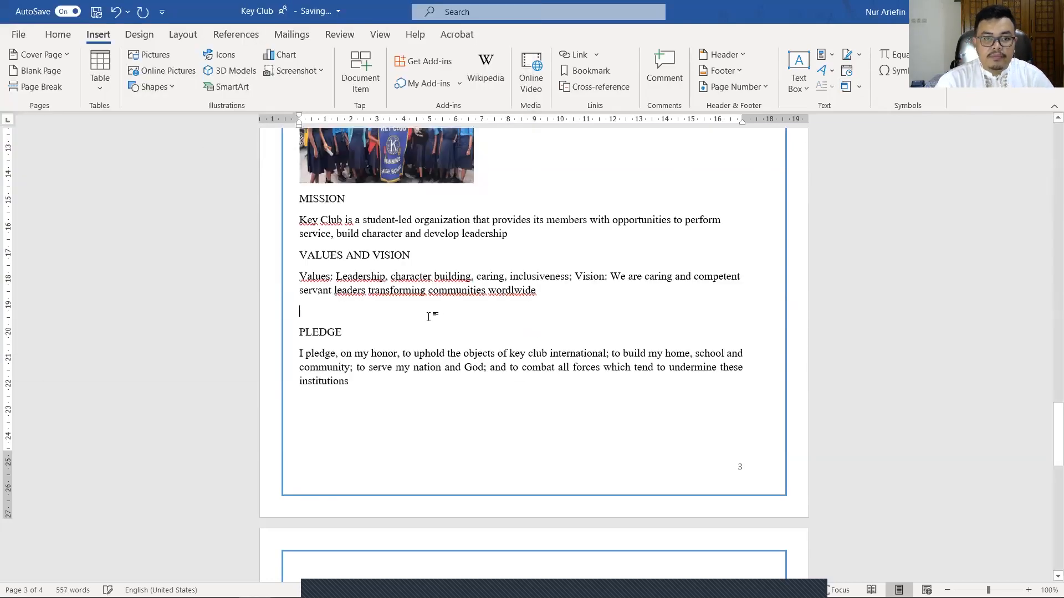
{"action": "key", "text": "Delete"}
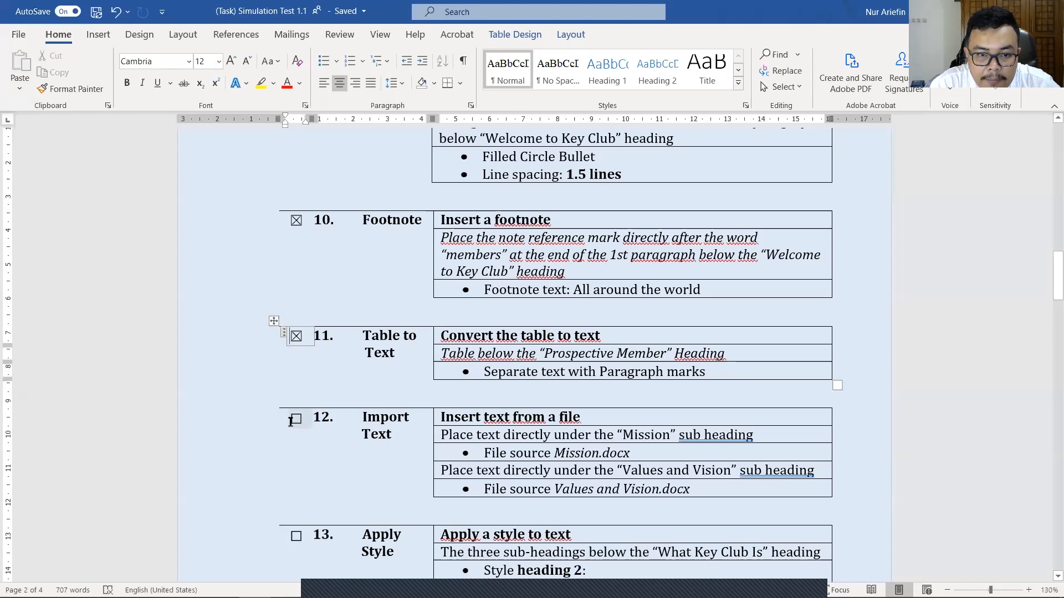
Step: Mark task 12, Import Text, as done in the Simulation Test 1.1 document and read the instructions for task 13, Apply Style
{"action": "left_click", "coordinate": [291, 421]}
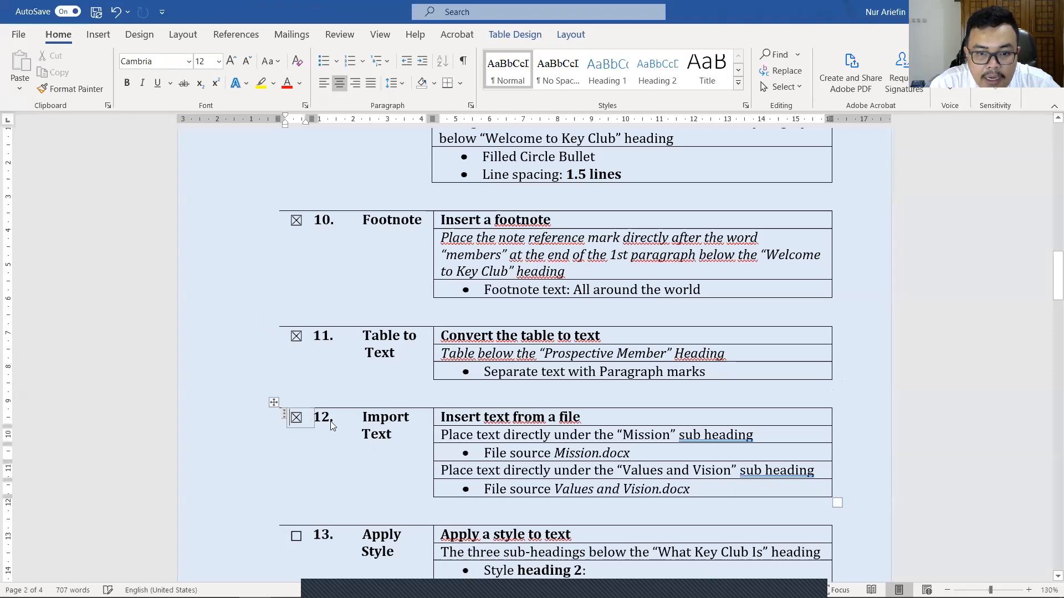
{"action": "scroll", "coordinate": [350, 415], "scroll_direction": "down", "scroll_amount": 4}
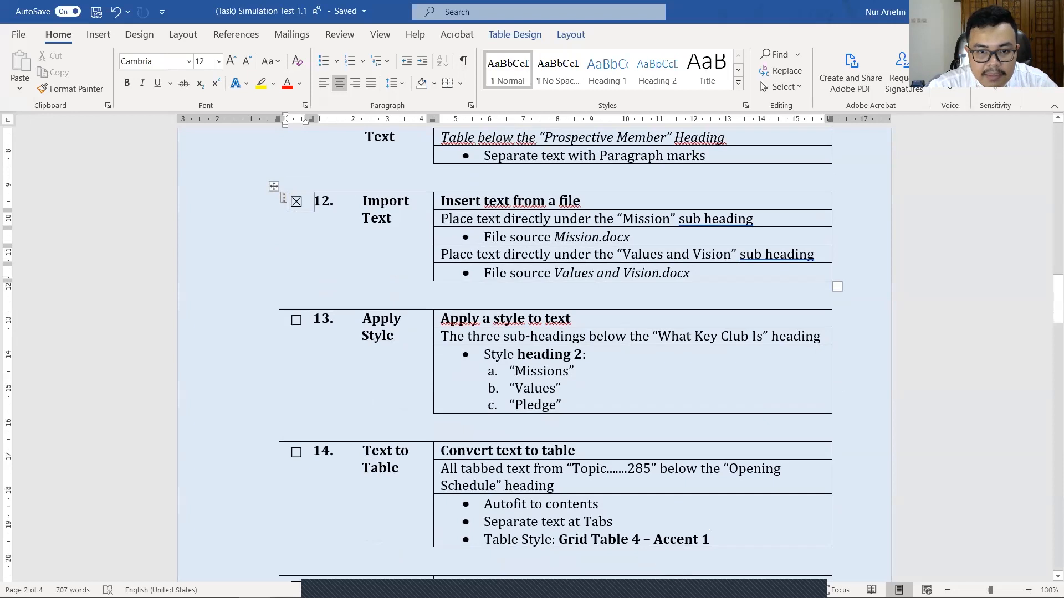
Step: In the Key Club document, apply the Heading 2 style to the MISSION, VALUES AND VISION and PLEDGE sub-headings
{"action": "key", "text": "alt+Tab"}
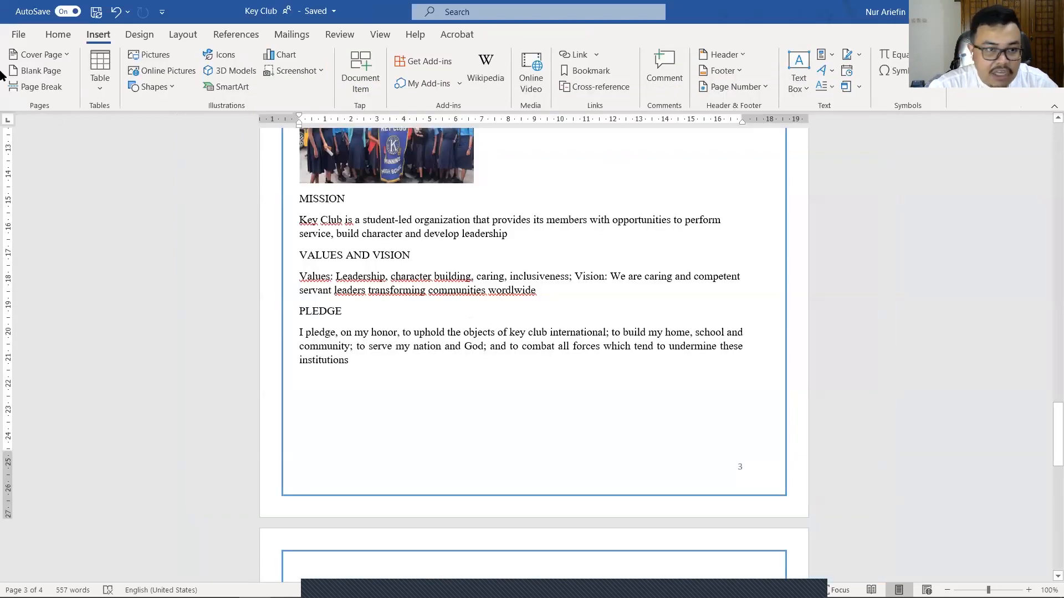
{"action": "left_click", "coordinate": [52, 35]}
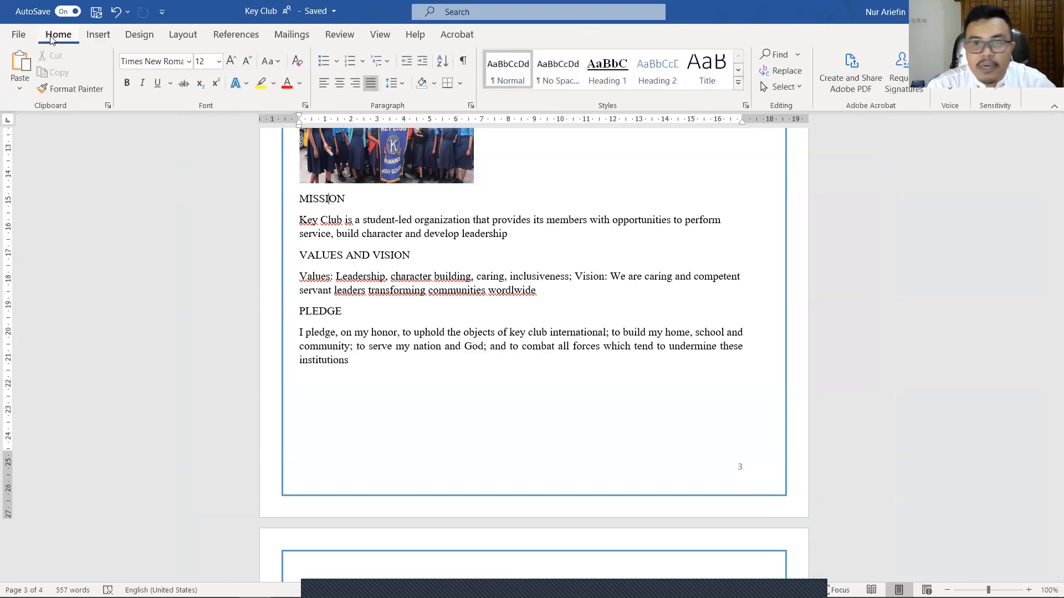
{"action": "left_click", "coordinate": [680, 77]}
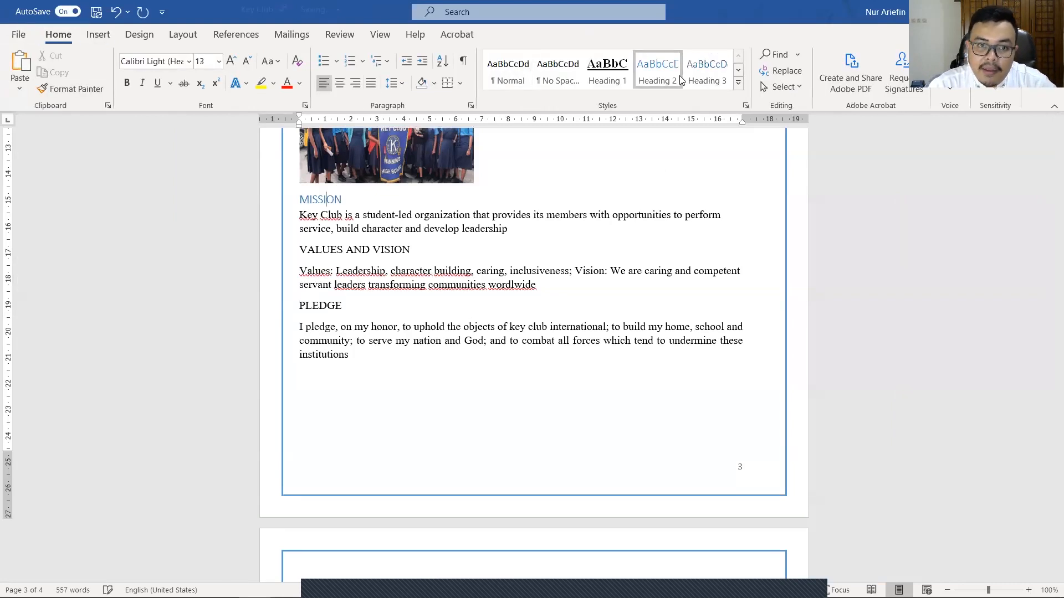
{"action": "left_click", "coordinate": [393, 253]}
{"action": "left_click", "coordinate": [657, 71]}
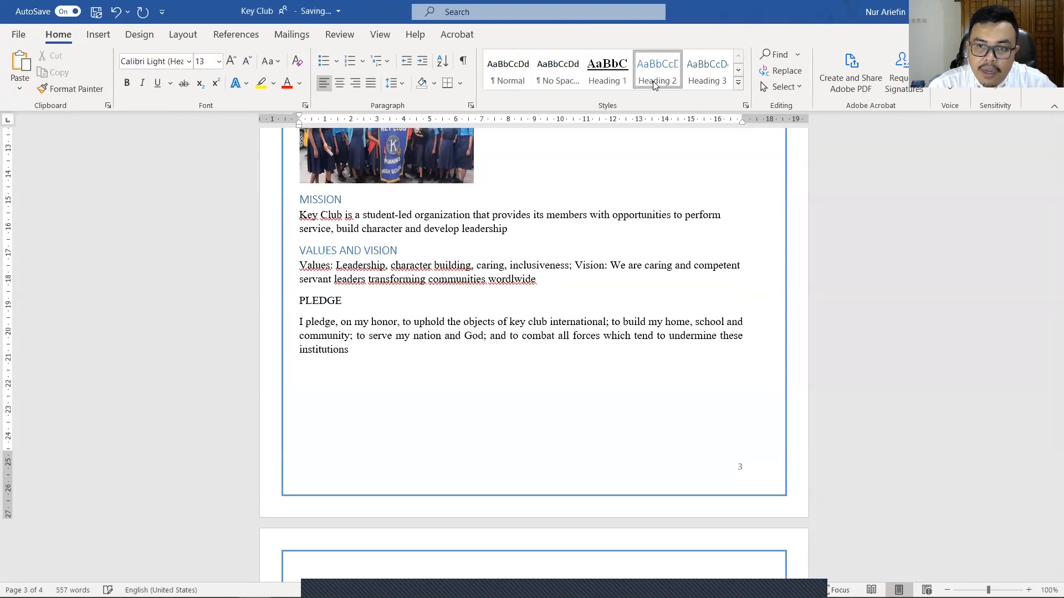
{"action": "left_click", "coordinate": [323, 299]}
{"action": "left_click", "coordinate": [657, 71]}
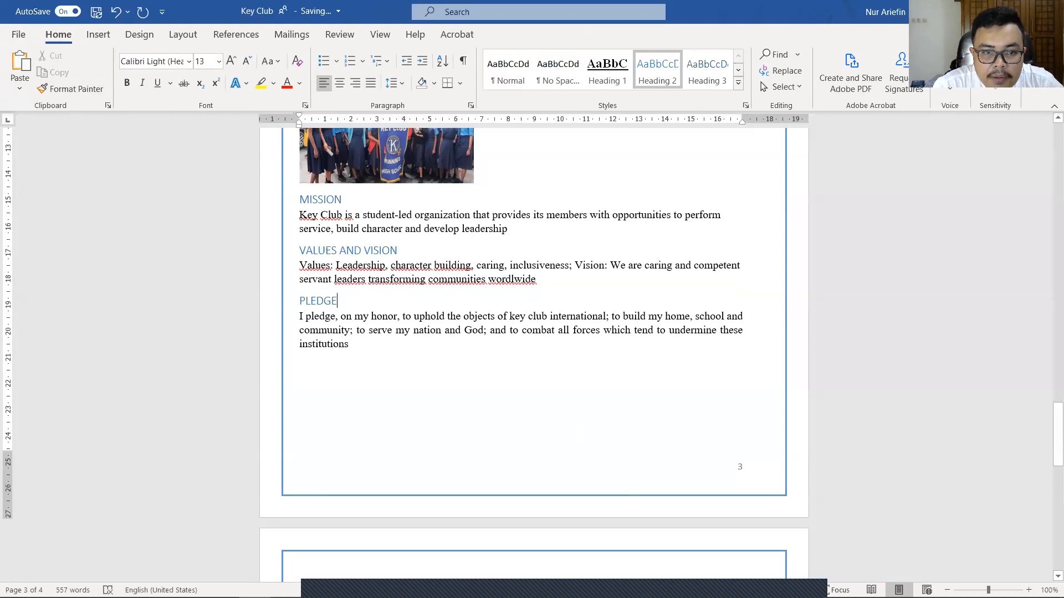
Step: Mark task 13, Apply Style, as done in the Simulation Test 1.1 document and return to the Key Club document
{"action": "key", "text": "alt+Tab"}
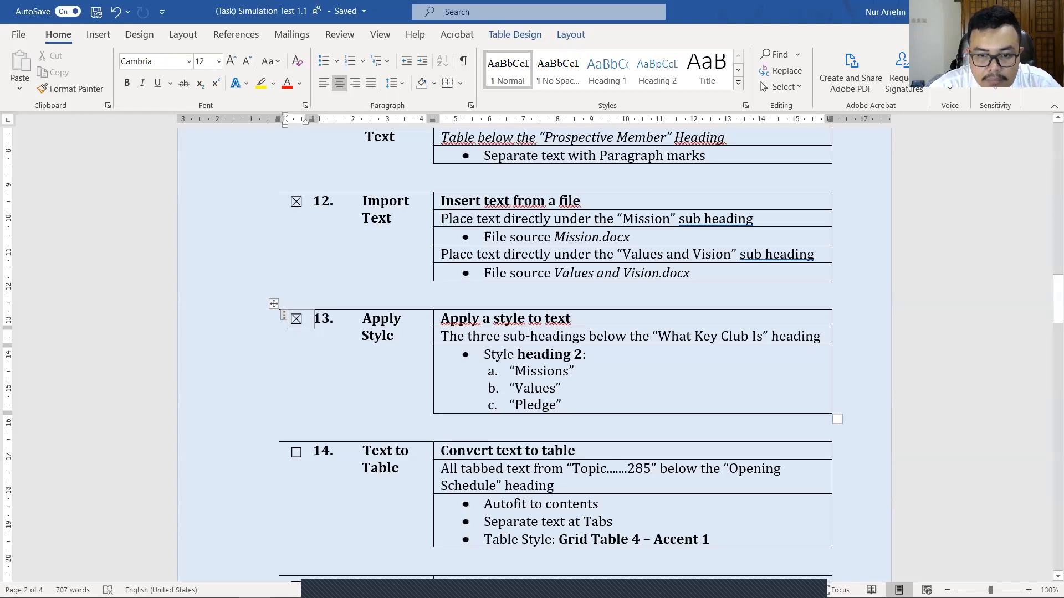
{"action": "left_click", "coordinate": [564, 576]}
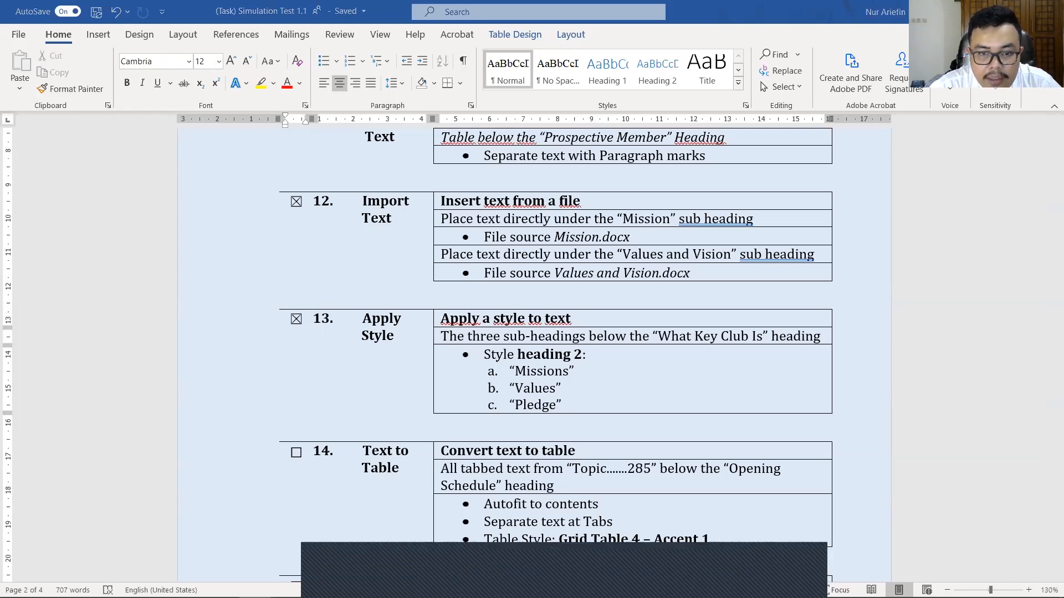
{"action": "left_click", "coordinate": [554, 568]}
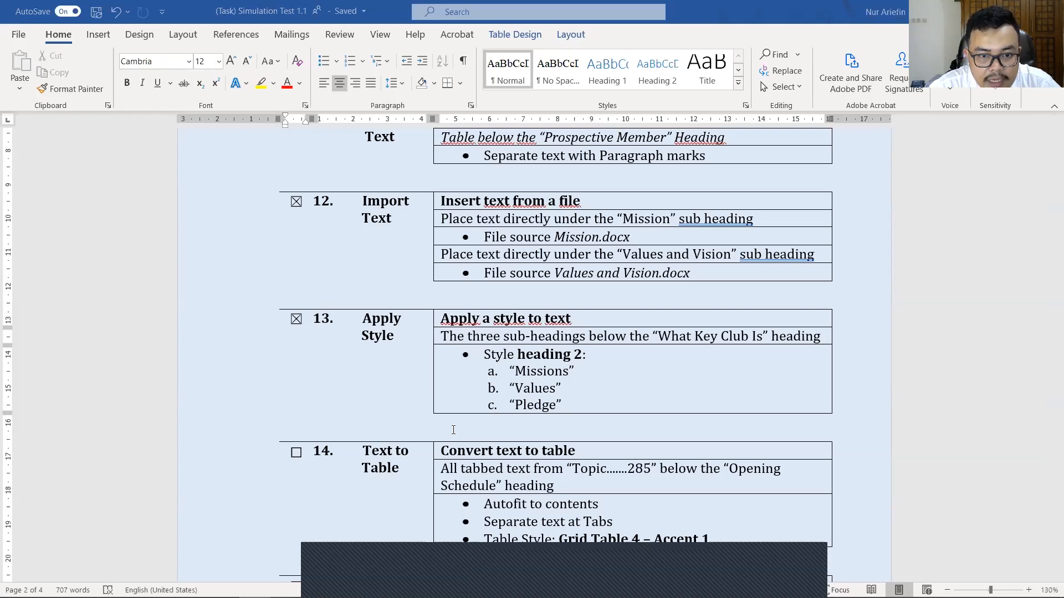
Step: Convert the tabbed text under OPENING SCHEDULE to a two-column table, autofit to contents and separated at tabs, styled Grid Table 4 - Accent 1
{"action": "left_click_drag", "start_coordinate": [298, 369], "coordinate": [396, 509]}
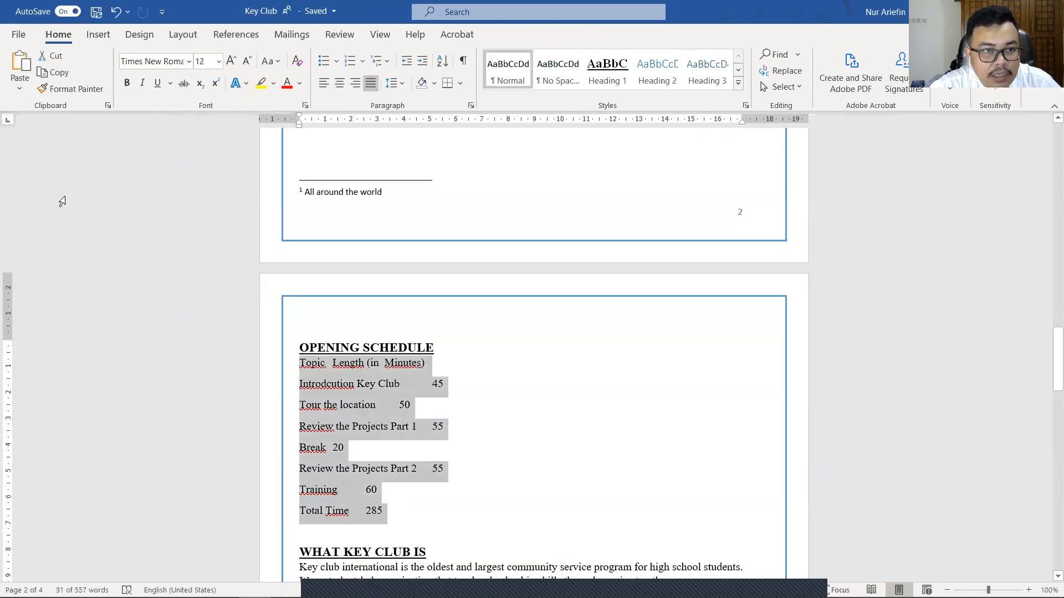
{"action": "left_click", "coordinate": [101, 37]}
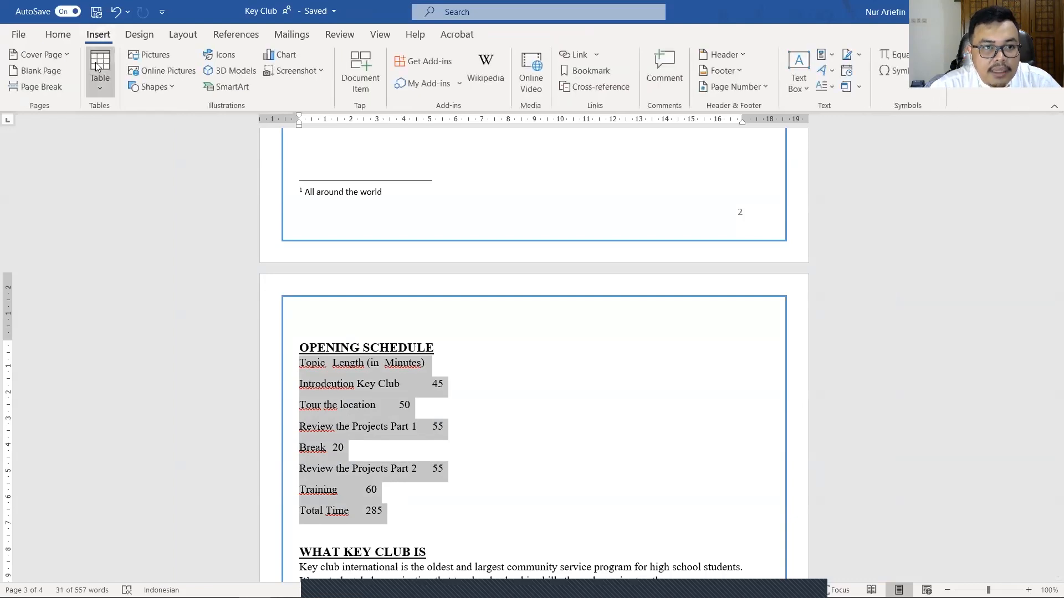
{"action": "left_click", "coordinate": [98, 66]}
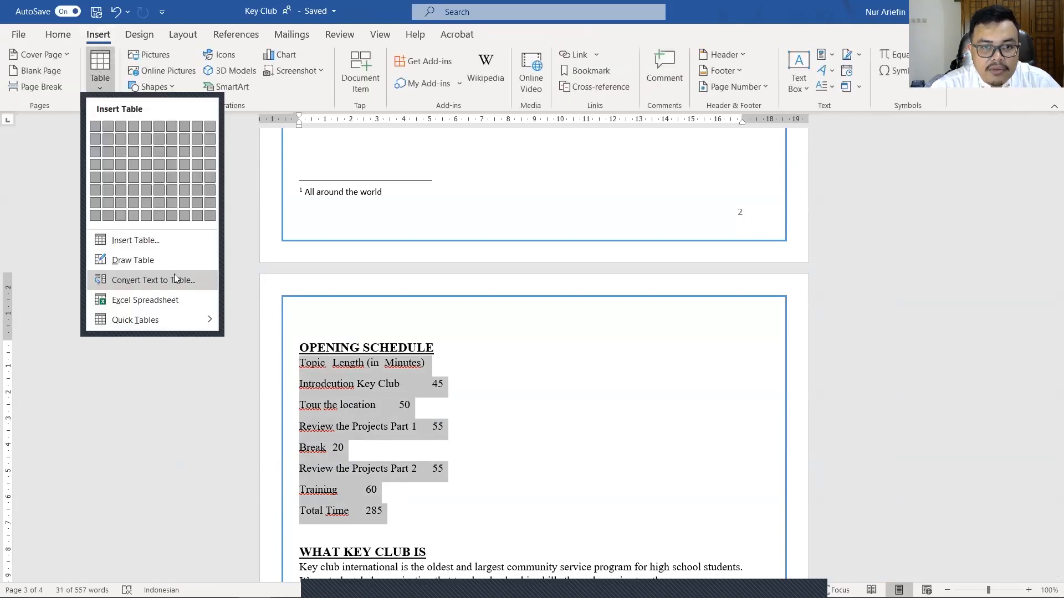
{"action": "left_click", "coordinate": [175, 279]}
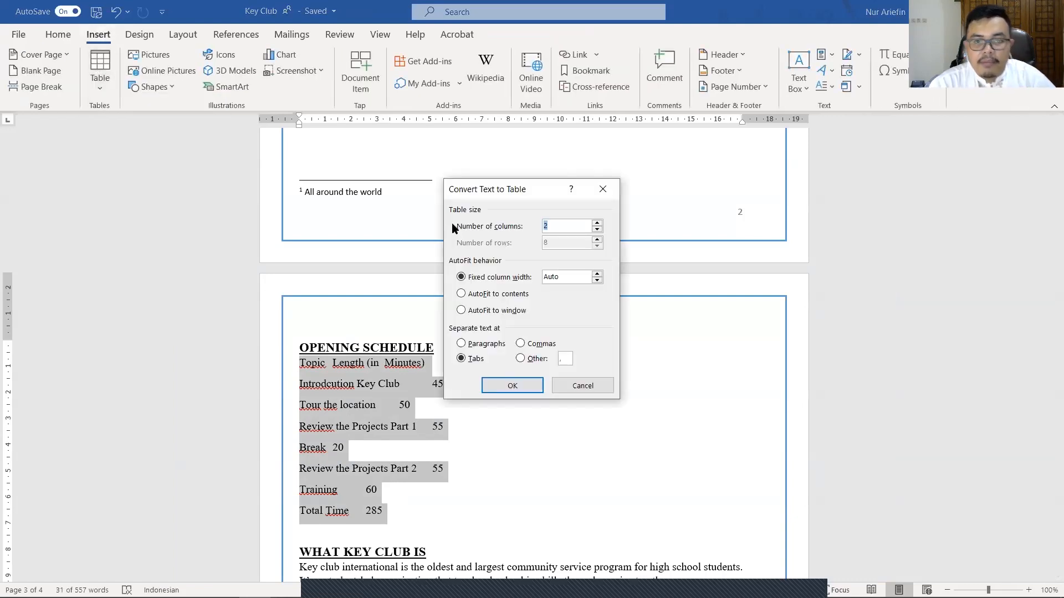
{"action": "left_click", "coordinate": [514, 298]}
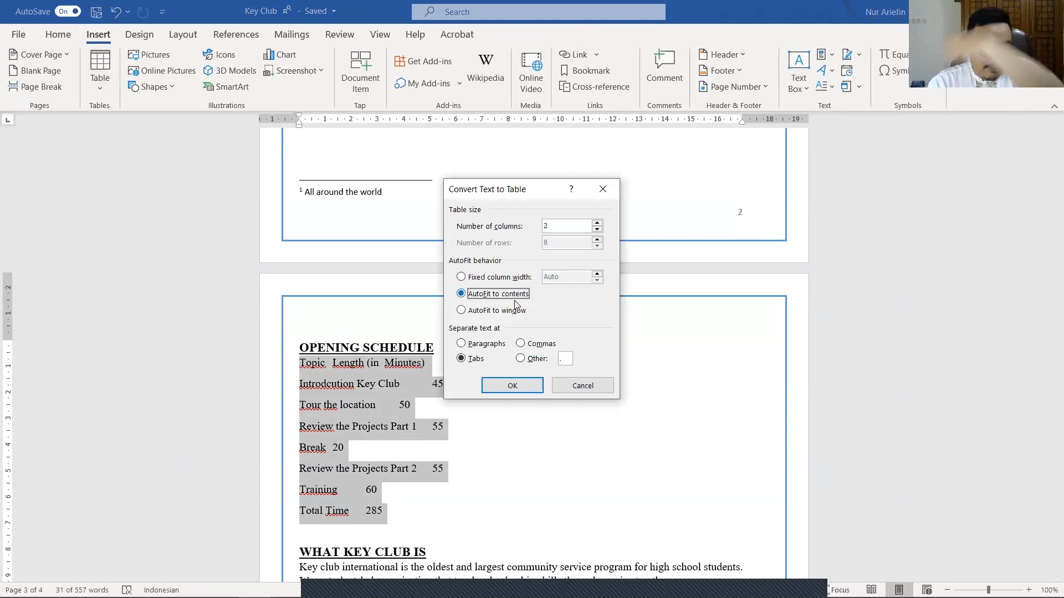
{"action": "left_click", "coordinate": [512, 386]}
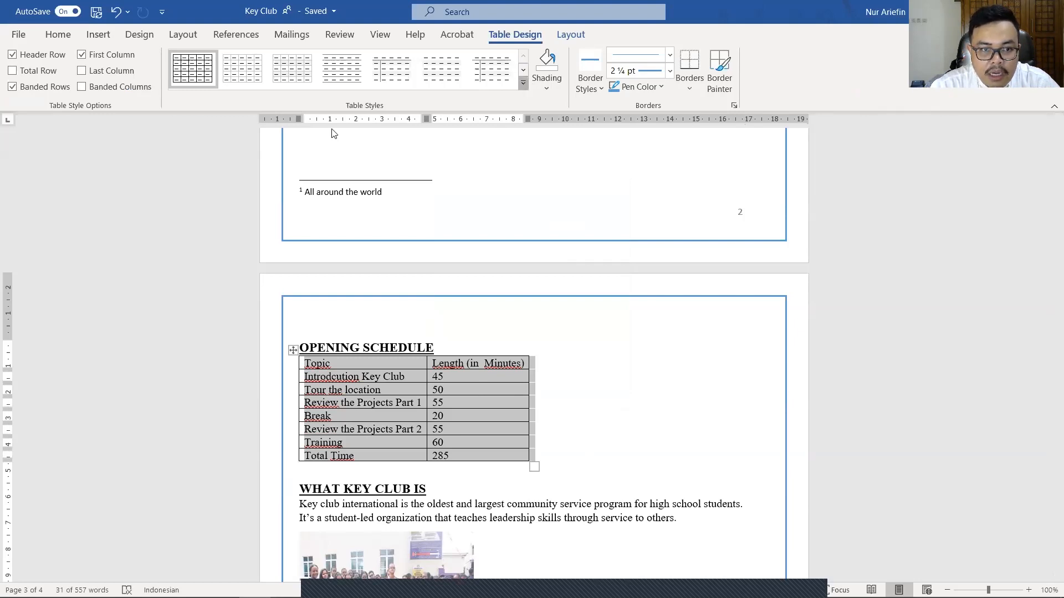
{"action": "left_click", "coordinate": [524, 84]}
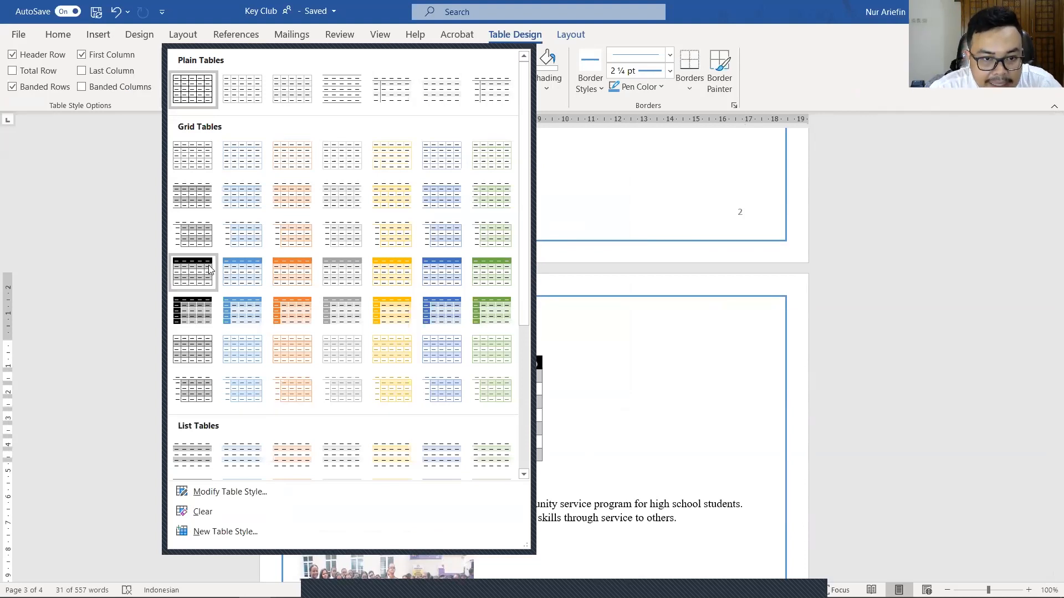
{"action": "left_click", "coordinate": [236, 276]}
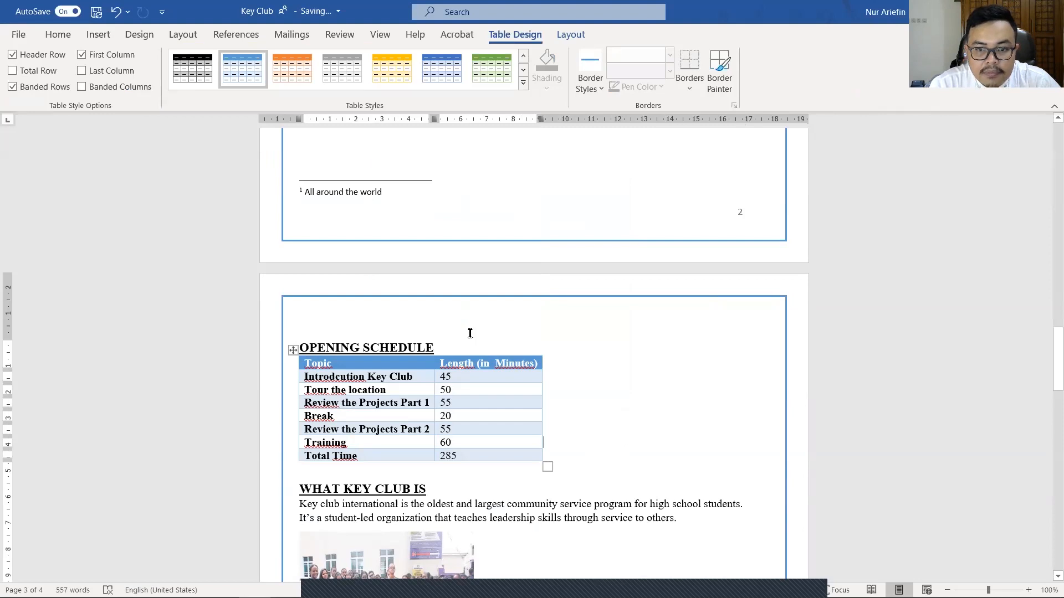
Step: Mark task 14, Text to Table, as done in the Simulation Test 1.1 document and read the instructions for task 15, Modify Table
{"action": "key", "text": "alt+Tab"}
{"action": "left_click", "coordinate": [296, 408]}
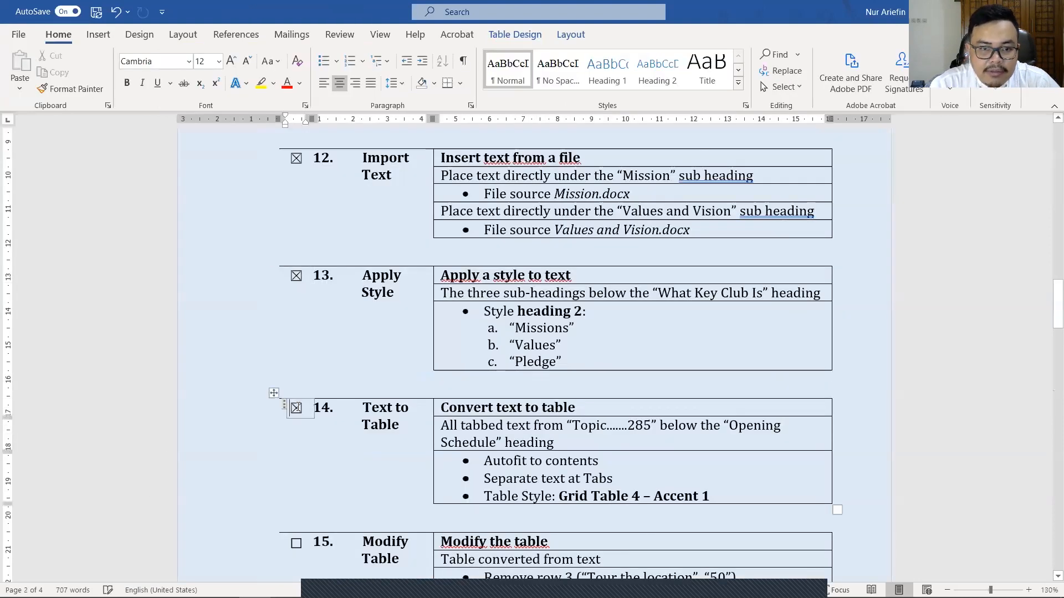
{"action": "scroll", "coordinate": [297, 407], "scroll_direction": "down", "scroll_amount": 4}
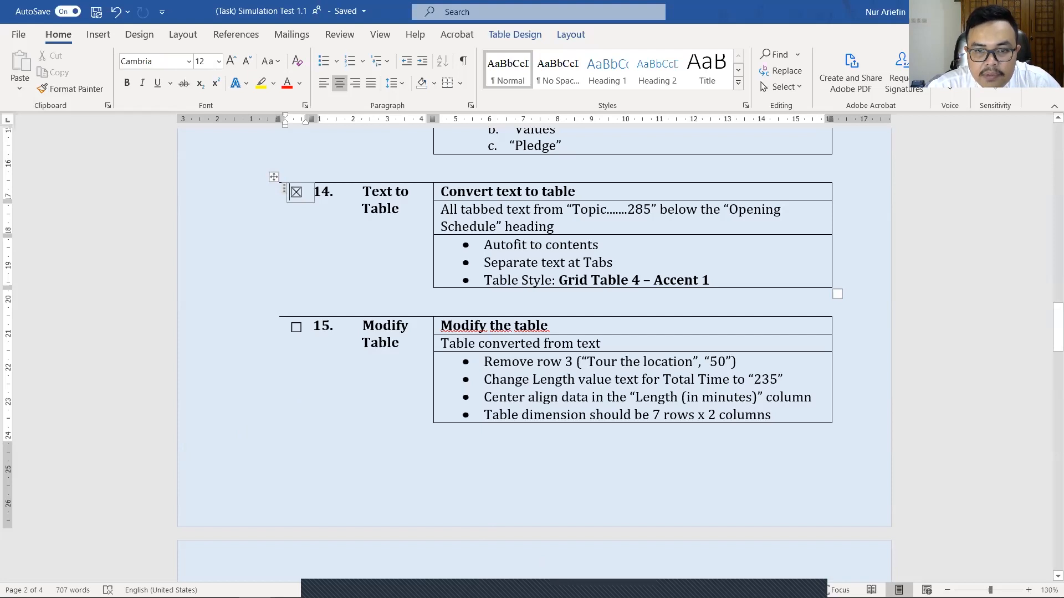
Step: In the Key Club document, try clearing the "Tour the location" row of the OPENING SCHEDULE table and undo it
{"action": "key", "text": "alt+Tab"}
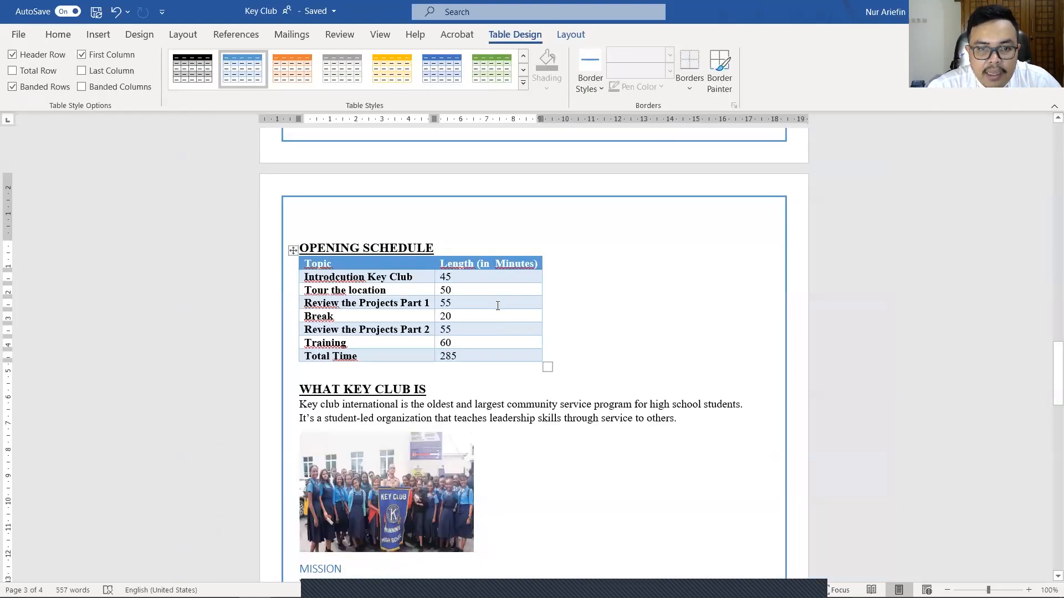
{"action": "left_click_drag", "start_coordinate": [449, 289], "coordinate": [349, 289]}
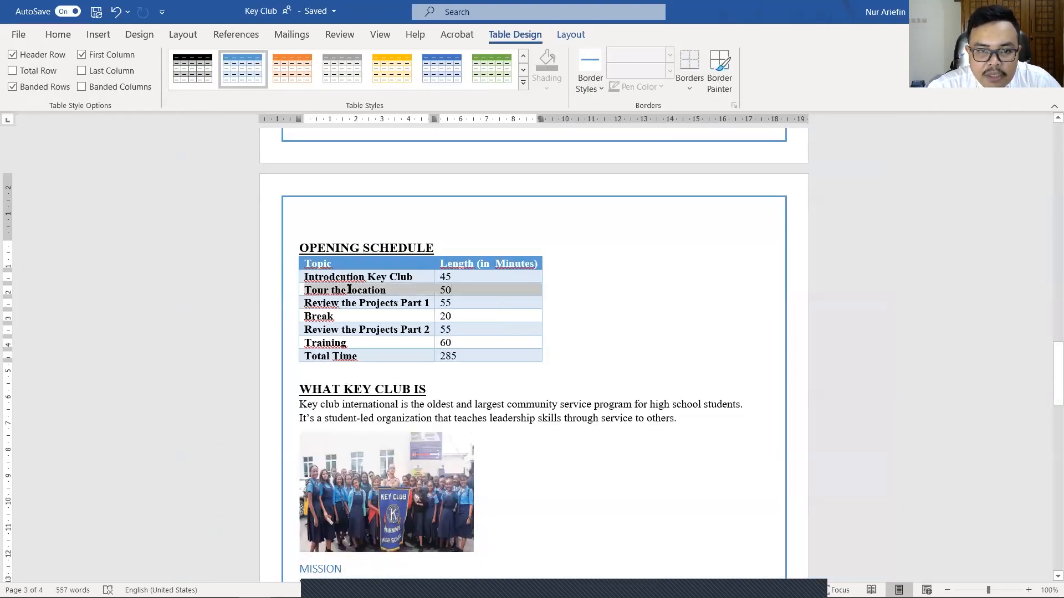
{"action": "key", "text": "Delete"}
{"action": "key", "text": "ctrl+z"}
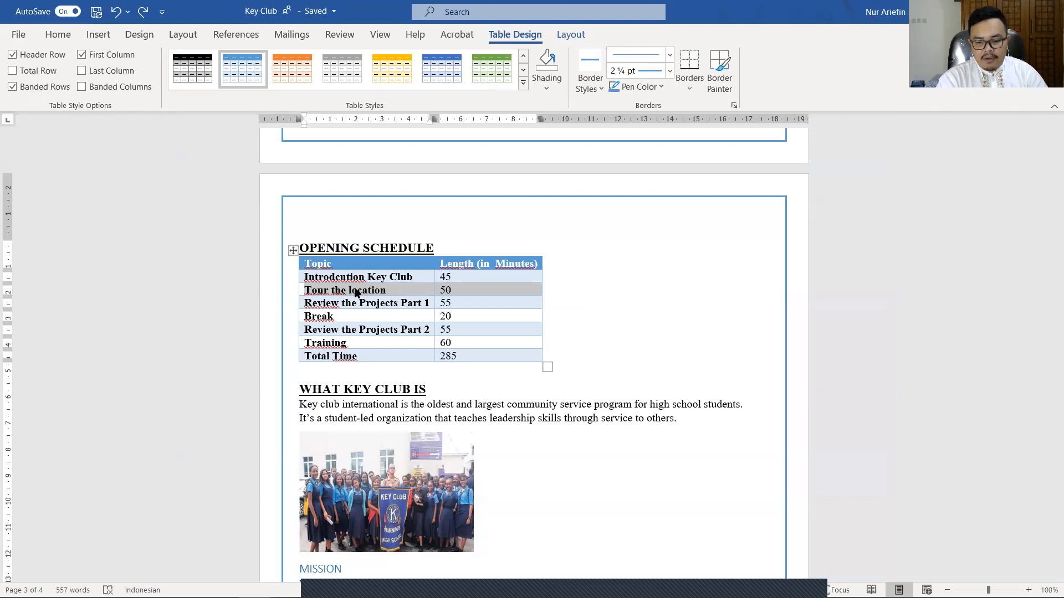
Step: Try deleting the "Tour the location" row's cells with the Shift cells left and Shift cells up options, undoing each attempt
{"action": "key", "text": "BackSpace"}
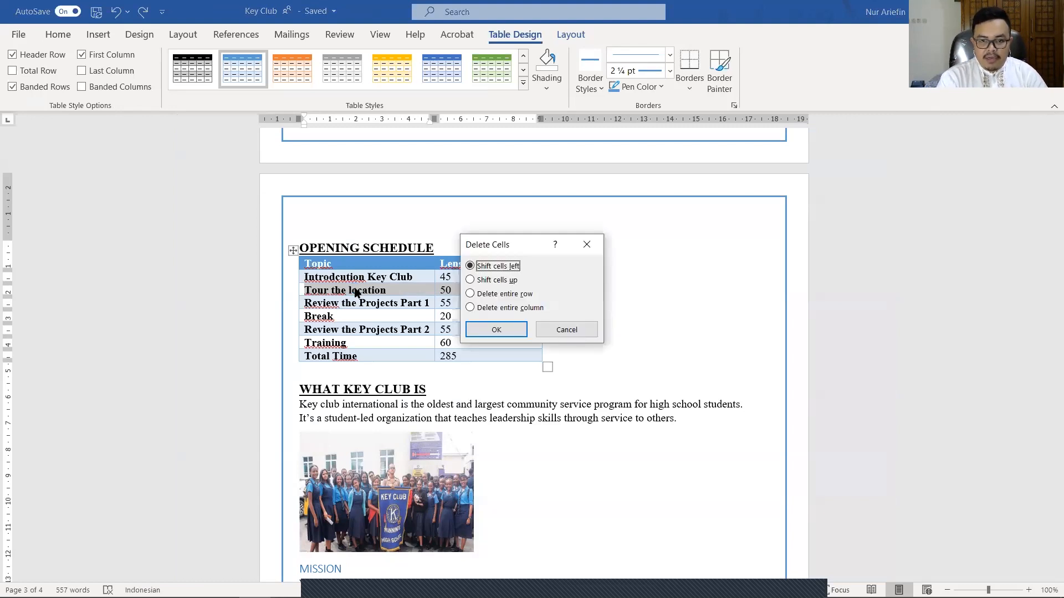
{"action": "key", "text": "Return"}
{"action": "key", "text": "ctrl+z"}
{"action": "key", "text": "BackSpace"}
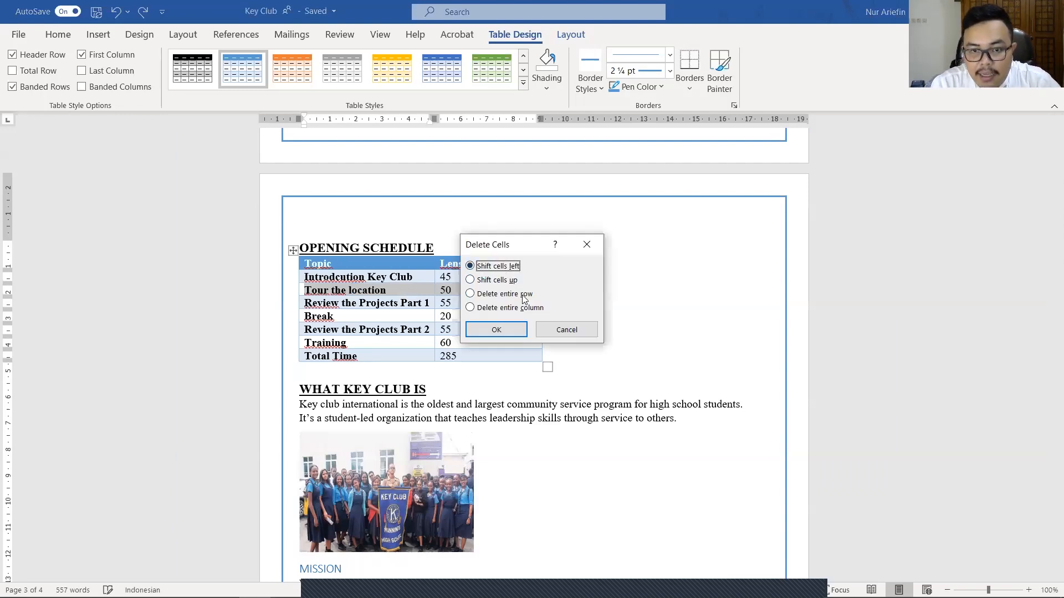
{"action": "left_click", "coordinate": [470, 280]}
{"action": "left_click", "coordinate": [511, 329]}
{"action": "key", "text": "ctrl+z"}
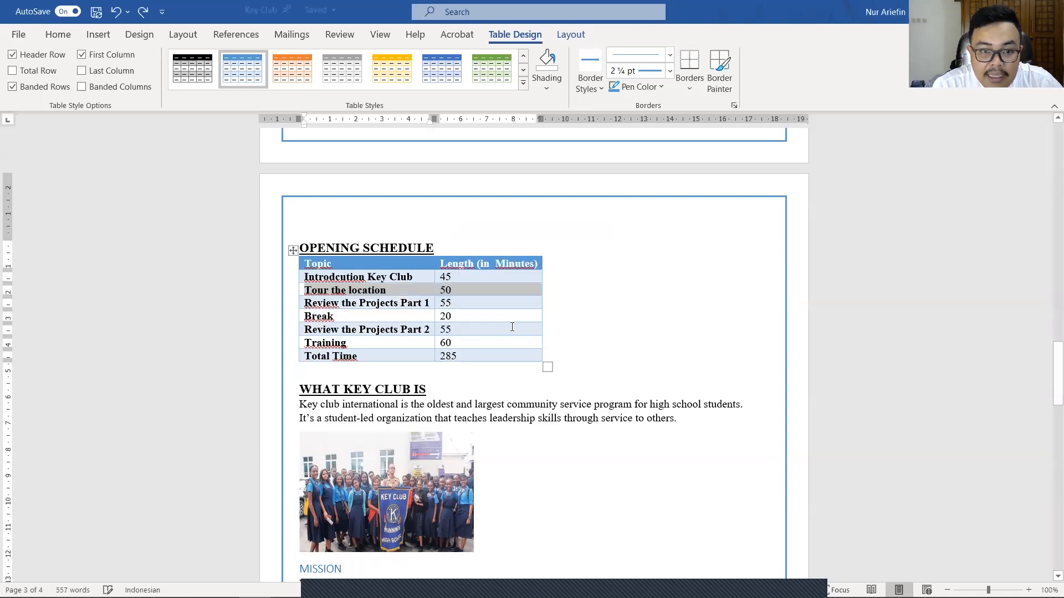
{"action": "key", "text": "BackSpace"}
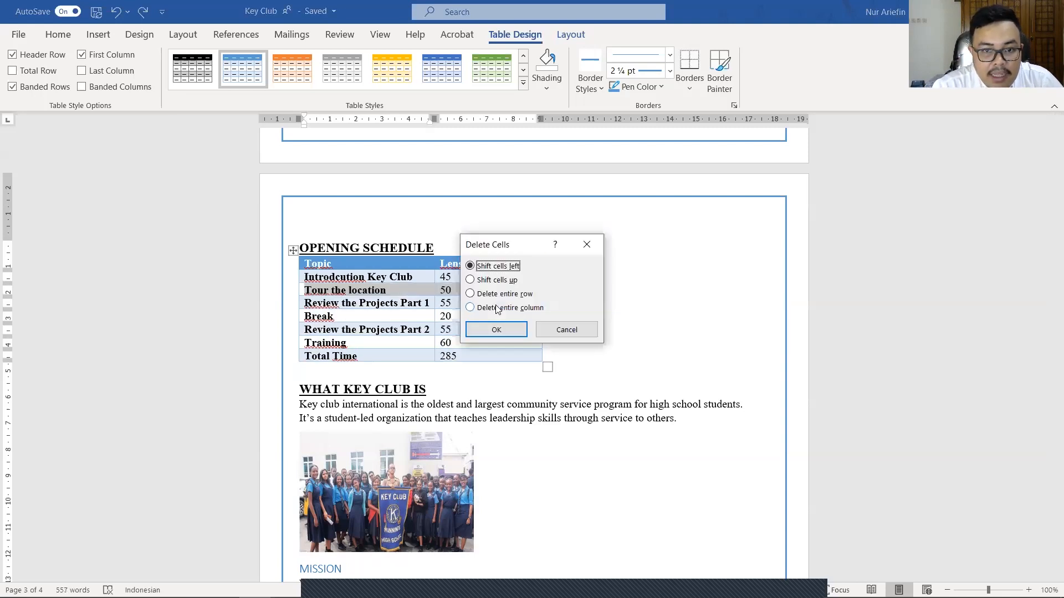
{"action": "left_click", "coordinate": [505, 324]}
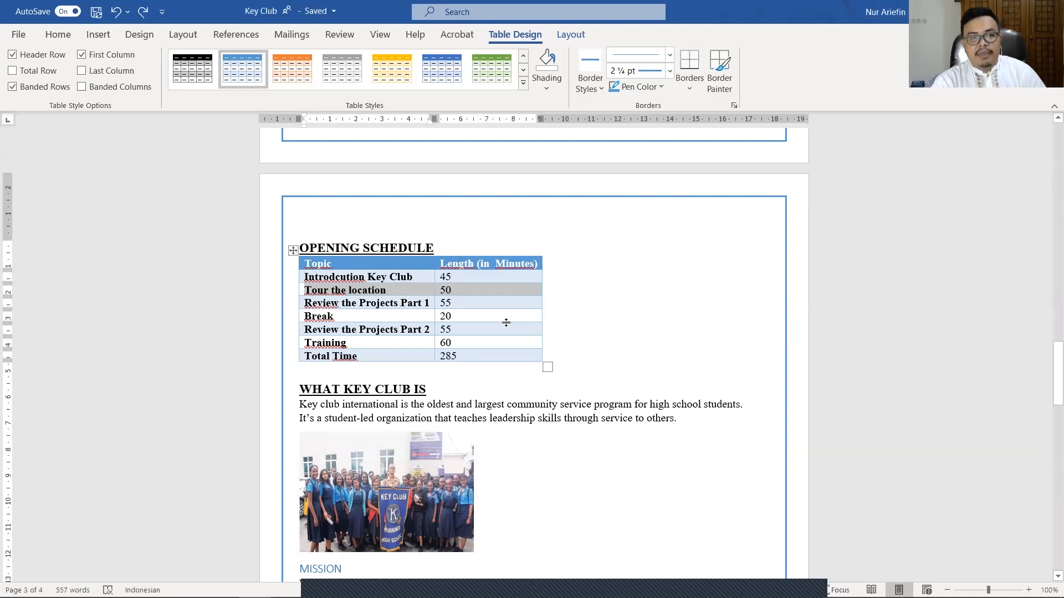
Step: Remove the selected "Tour the location" row from the OPENING SCHEDULE table with the Delete Cells command
{"action": "left_click", "coordinate": [576, 35]}
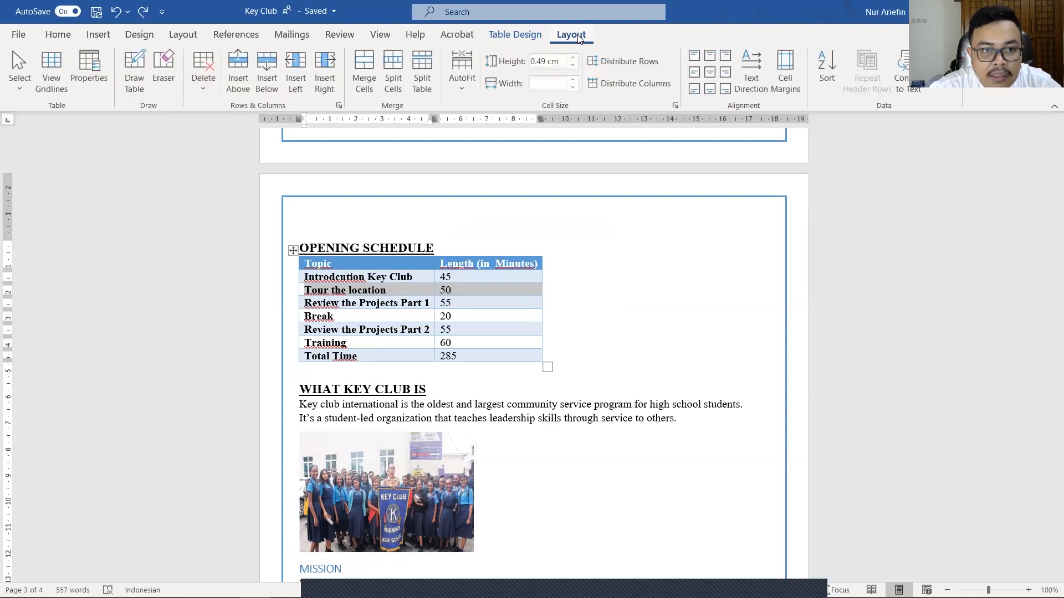
{"action": "left_click", "coordinate": [216, 93]}
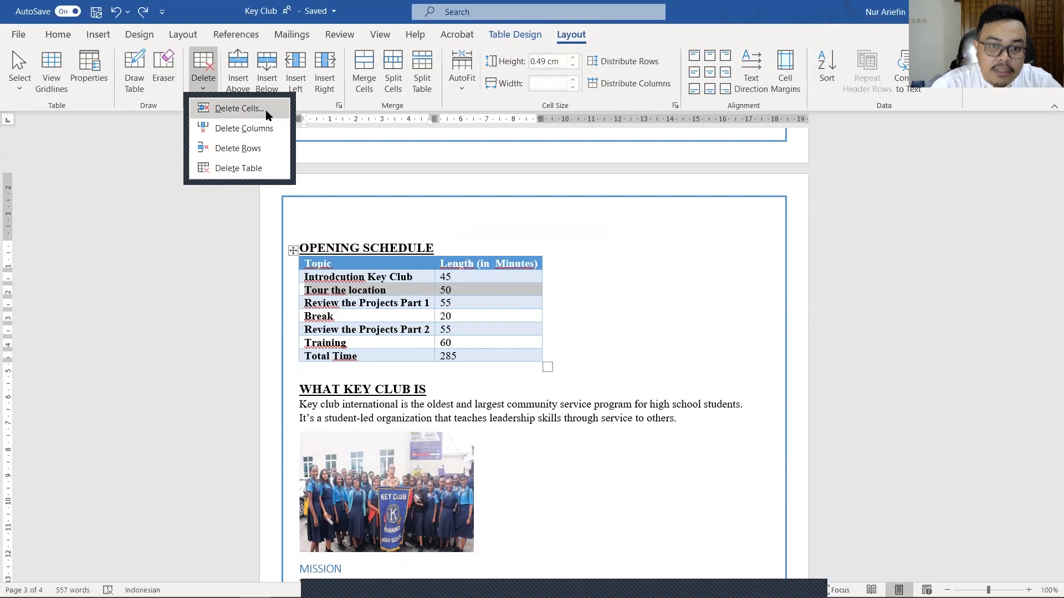
{"action": "left_click", "coordinate": [239, 108]}
{"action": "left_click", "coordinate": [491, 327]}
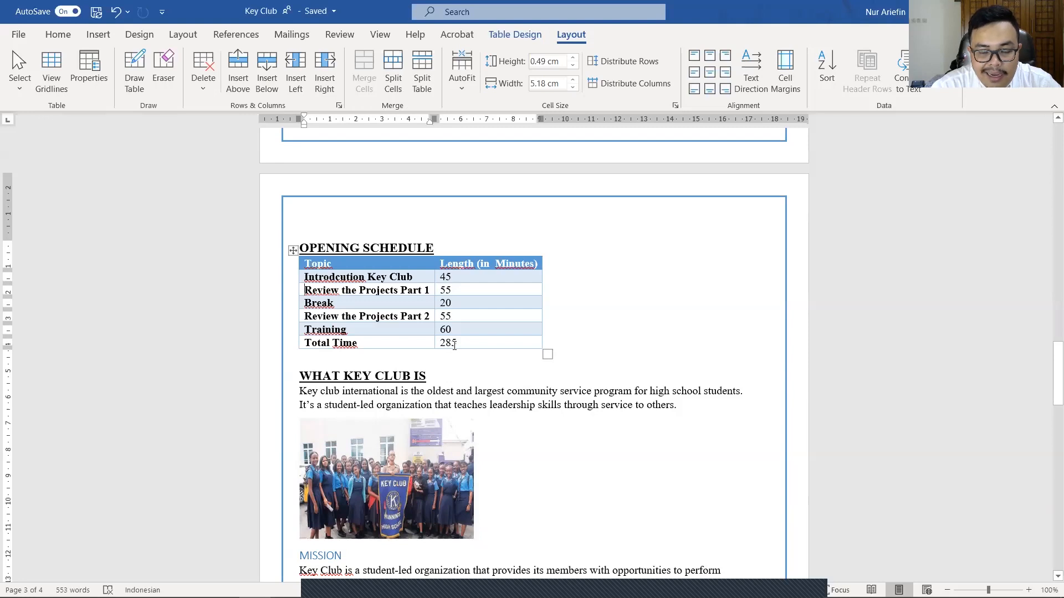
Step: Change the Total Time length value in the OPENING SCHEDULE table to 235
{"action": "left_click", "coordinate": [452, 345]}
{"action": "key", "text": "BackSpace"}
{"action": "type", "text": "3"}
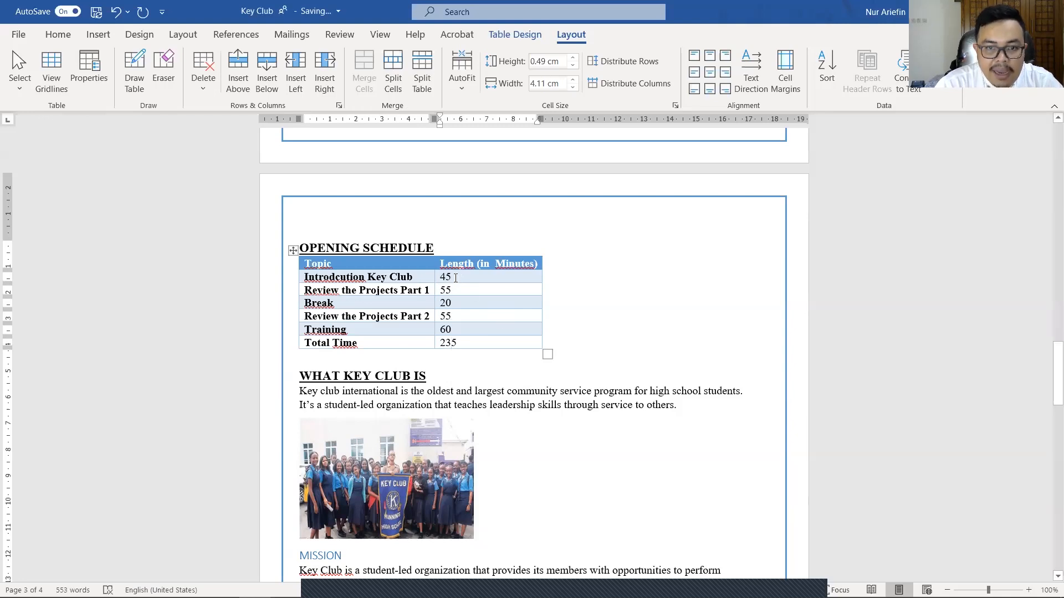
Step: Center align the data cells of the Length (in Minutes) column, from Introduction Key Club through Total Time
{"action": "left_click_drag", "start_coordinate": [455, 277], "coordinate": [484, 335]}
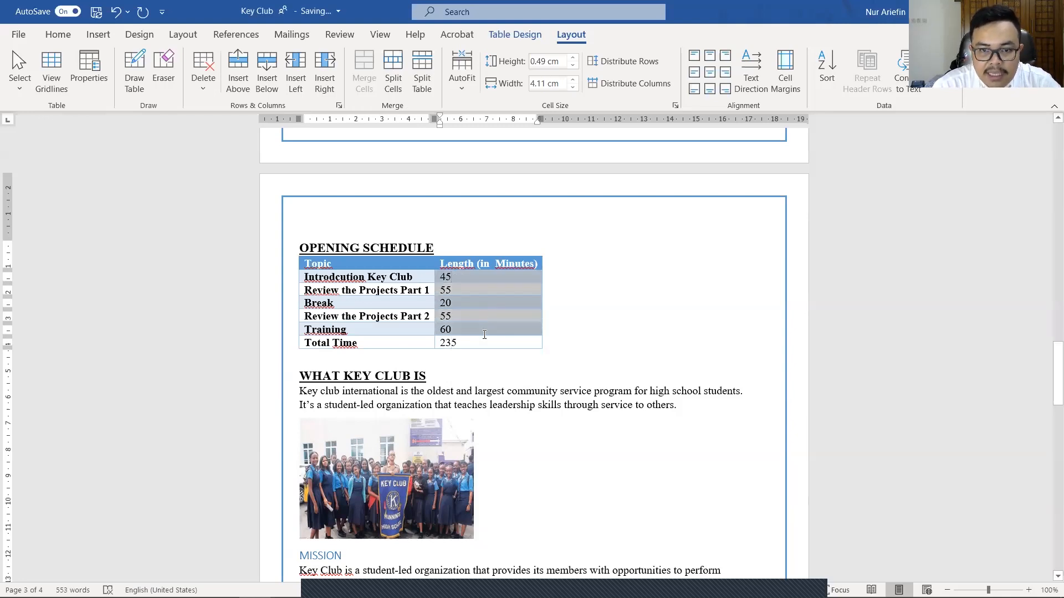
{"action": "left_click_drag", "start_coordinate": [451, 274], "coordinate": [482, 338]}
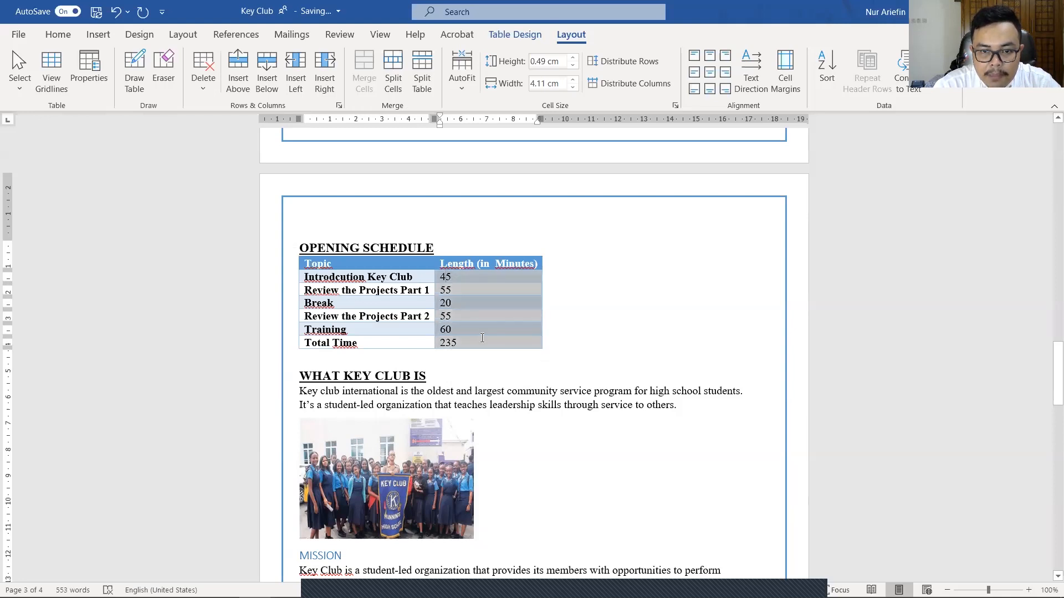
{"action": "left_click", "coordinate": [58, 34]}
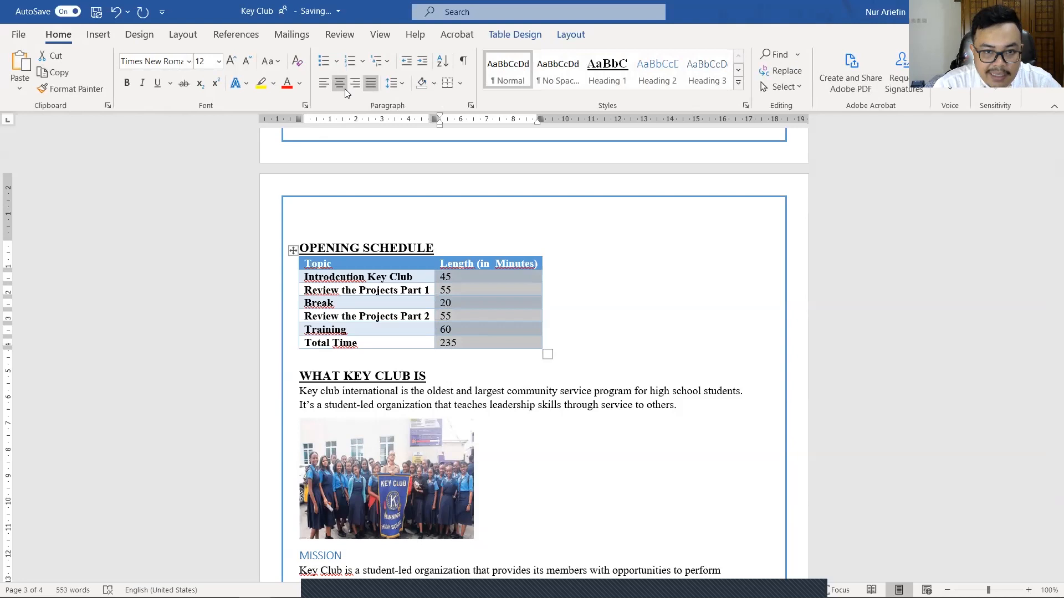
{"action": "left_click", "coordinate": [345, 88]}
{"action": "left_click", "coordinate": [556, 309]}
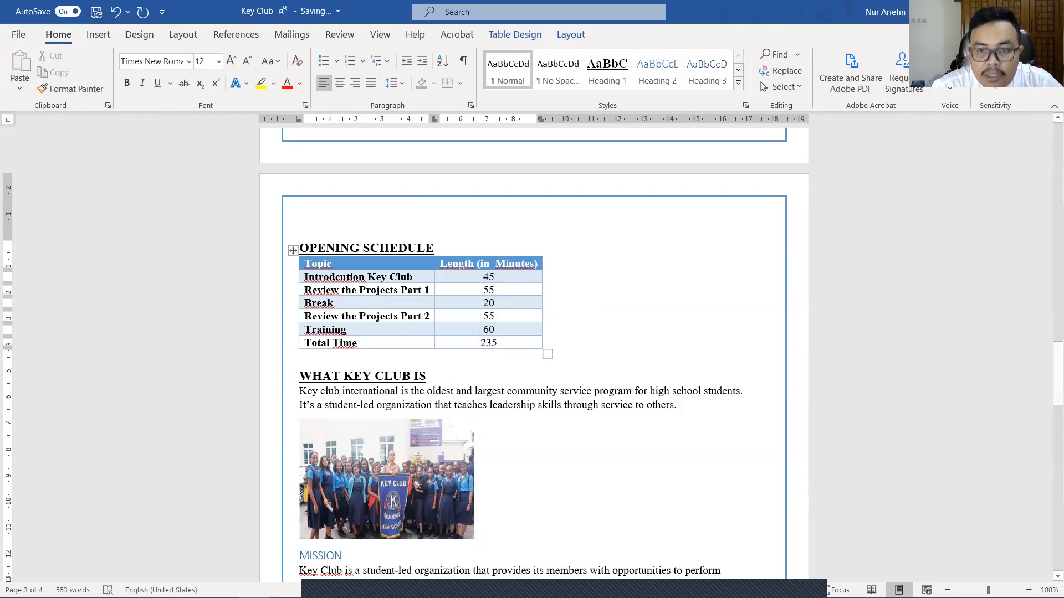
Step: Check the OPENING SCHEDULE table against the Modify Table requirements and tick off task 15 in the Simulation Test 1.1 document
{"action": "key", "text": "alt+Tab"}
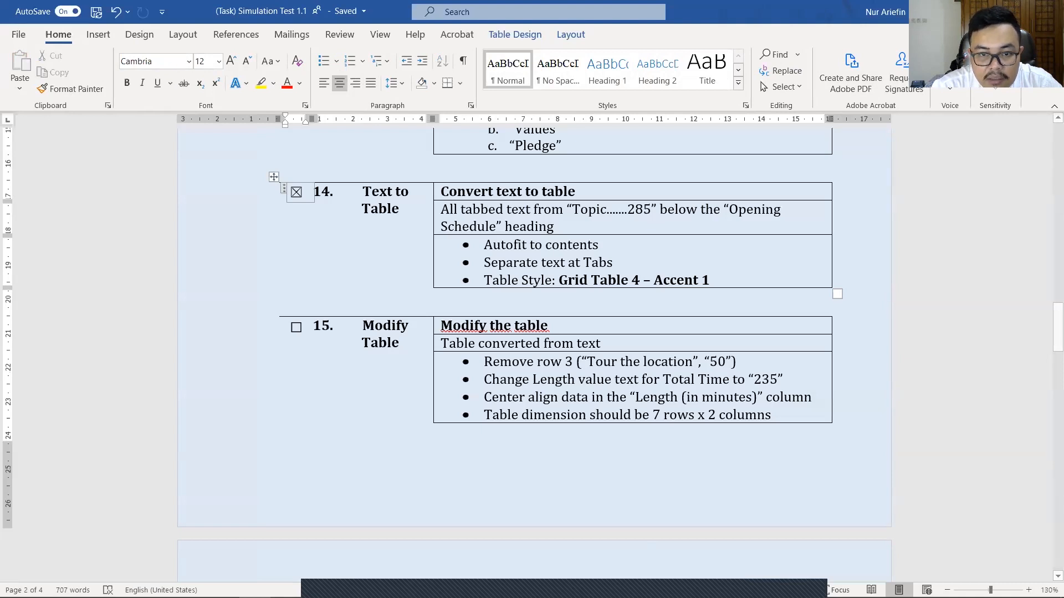
{"action": "key", "text": "alt+Tab"}
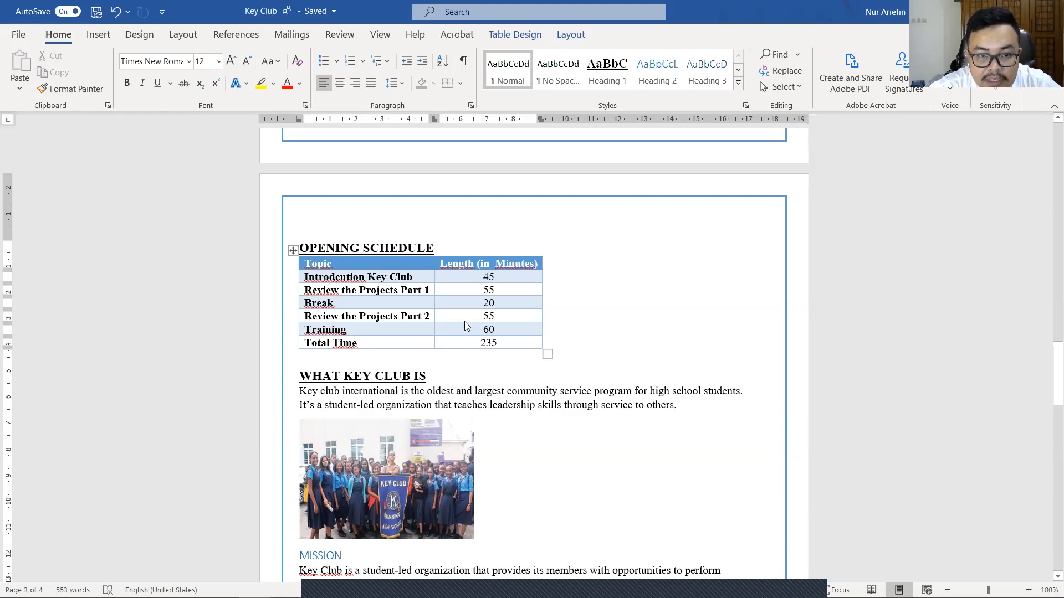
{"action": "key", "text": "alt+Tab"}
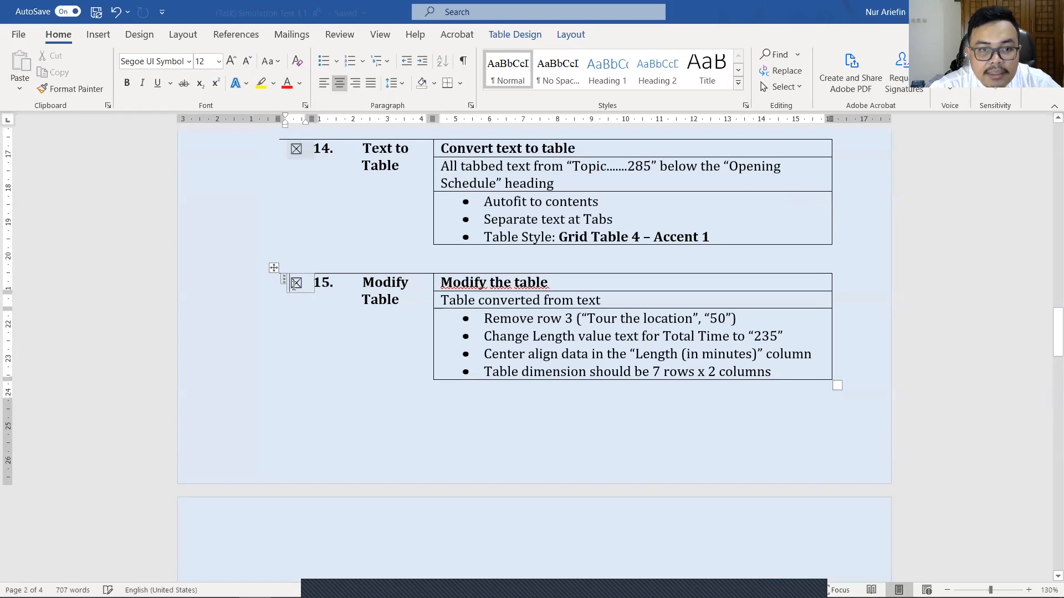
Step: Copy the caption text "-Opening Schedule in the first day" from task 16, Table Captions
{"action": "scroll", "coordinate": [363, 382], "scroll_direction": "down", "scroll_amount": 3}
{"action": "scroll", "coordinate": [362, 381], "scroll_direction": "down", "scroll_amount": 1}
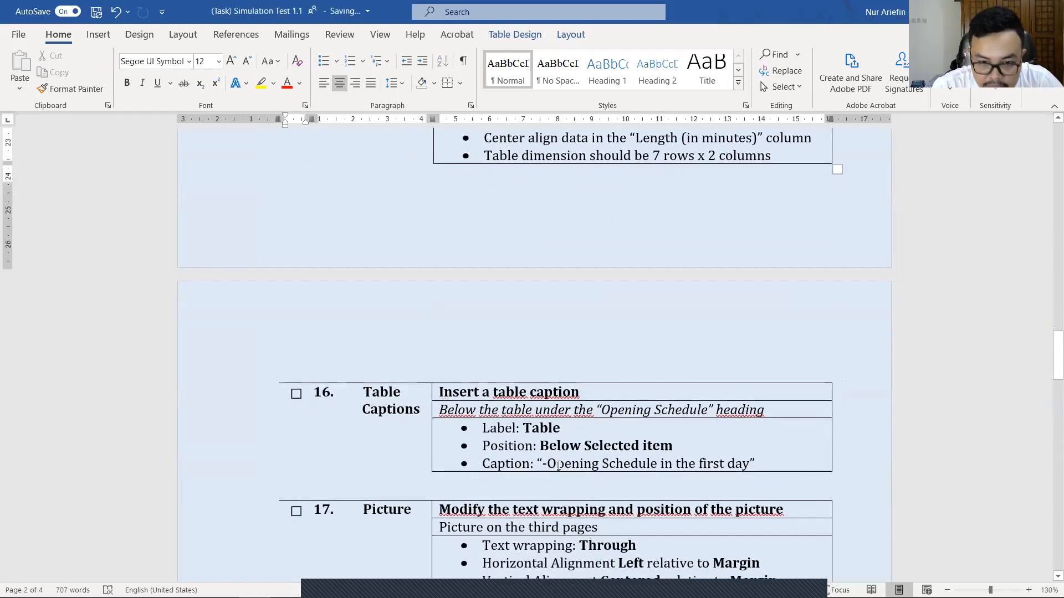
{"action": "left_click_drag", "start_coordinate": [548, 464], "coordinate": [711, 464]}
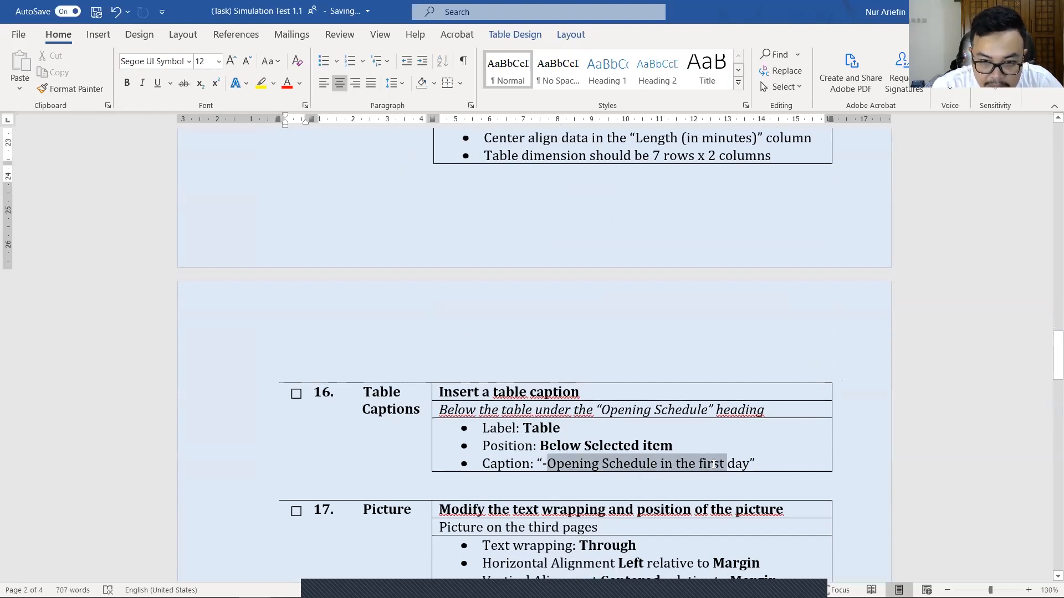
{"action": "left_click", "coordinate": [713, 464]}
{"action": "left_click_drag", "start_coordinate": [539, 464], "coordinate": [745, 464]}
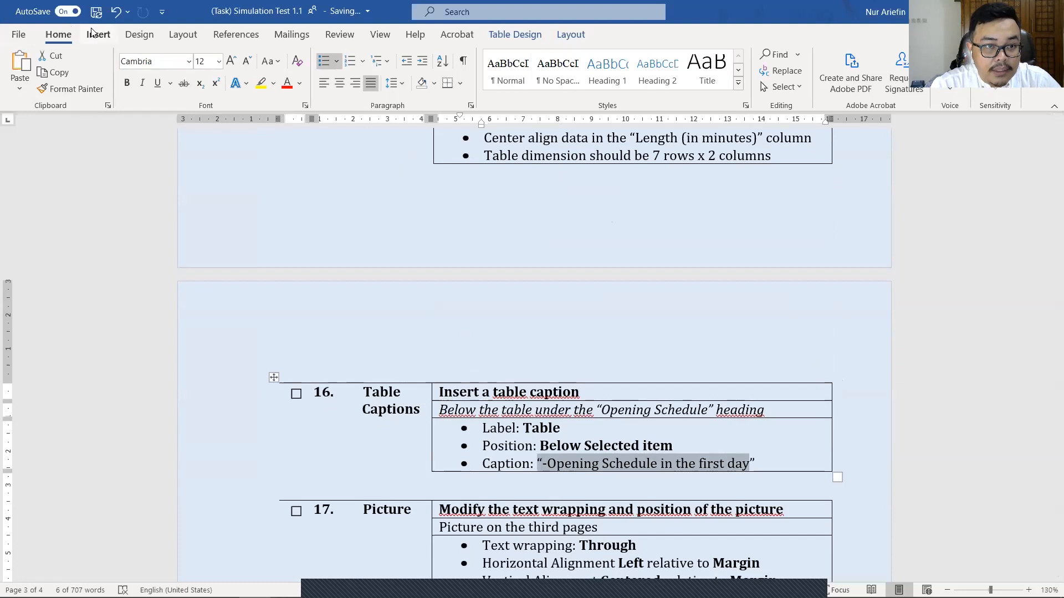
{"action": "left_click", "coordinate": [58, 73]}
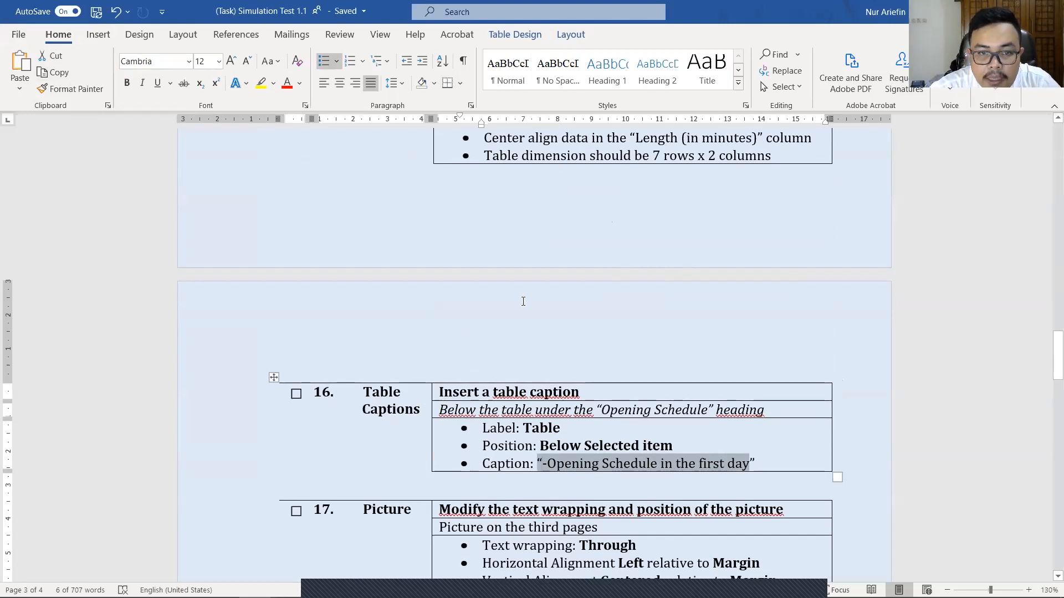
Step: Switch to the Key Club document and select the whole OPENING SCHEDULE table for captioning
{"action": "key", "text": "alt+Tab"}
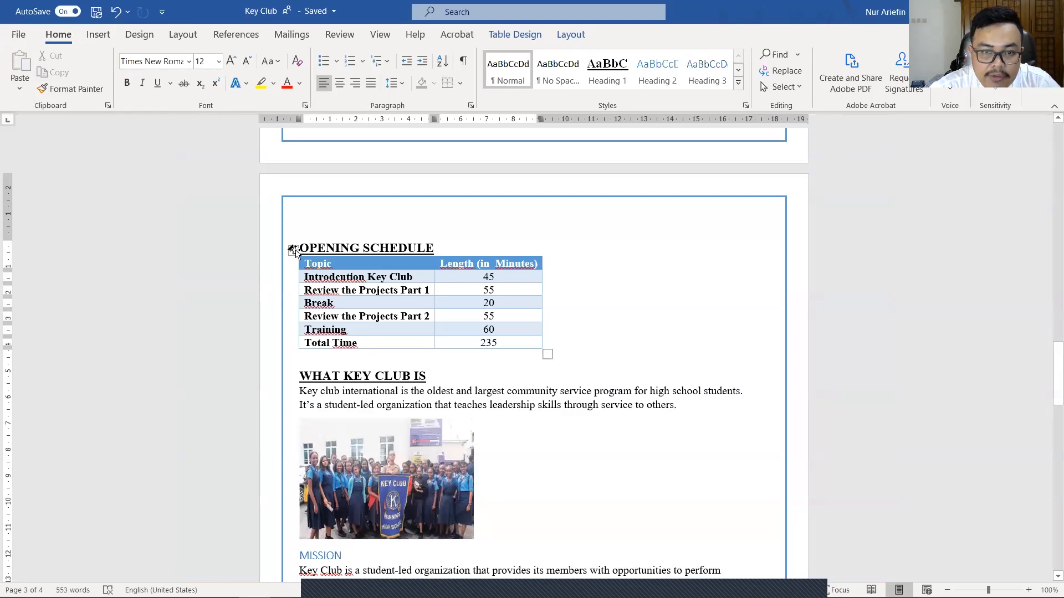
{"action": "left_click", "coordinate": [293, 250]}
{"action": "left_click", "coordinate": [238, 36]}
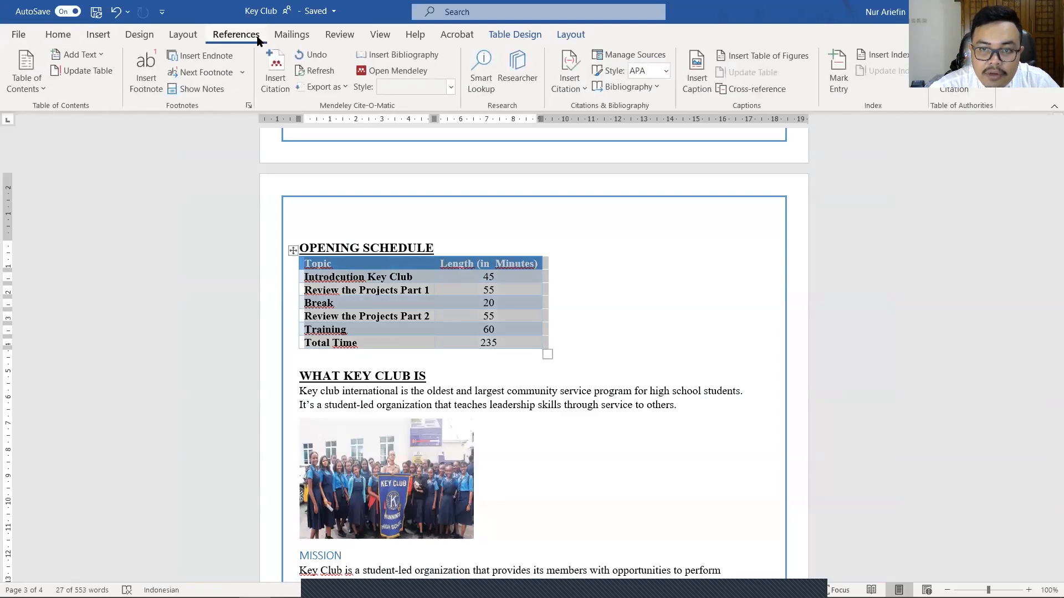
{"action": "left_click", "coordinate": [696, 58]}
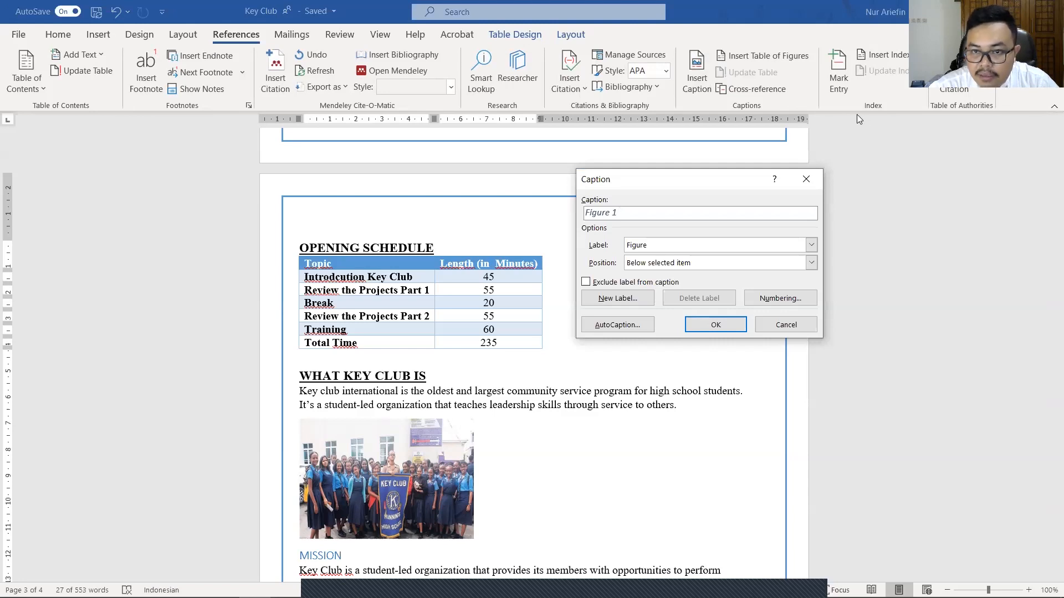
{"action": "left_click", "coordinate": [674, 249]}
{"action": "left_click", "coordinate": [650, 270]}
{"action": "left_click", "coordinate": [647, 218]}
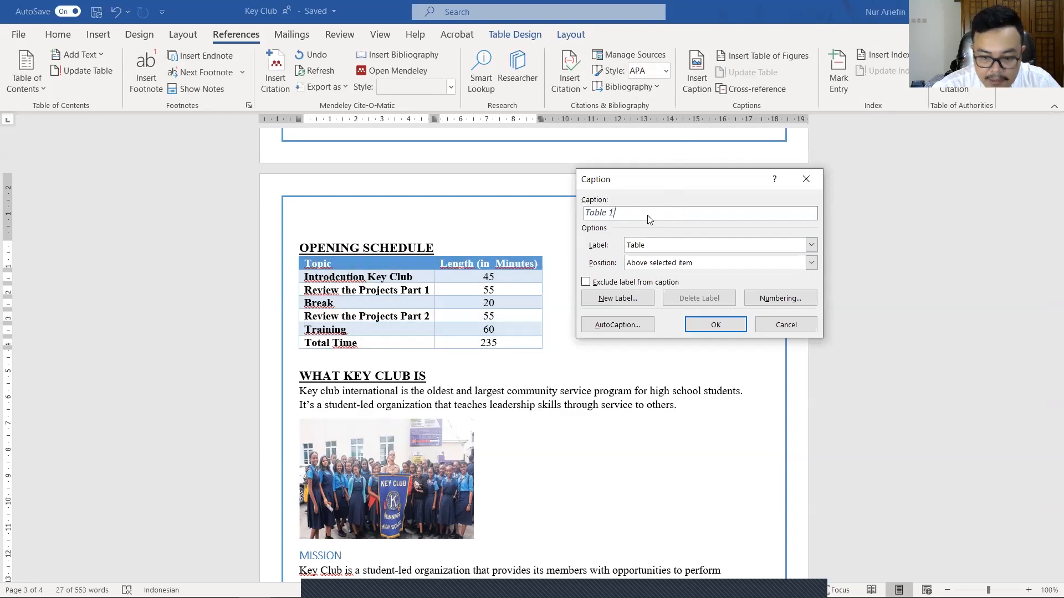
{"action": "type", "text": "-"}
{"action": "key", "text": "Escape"}
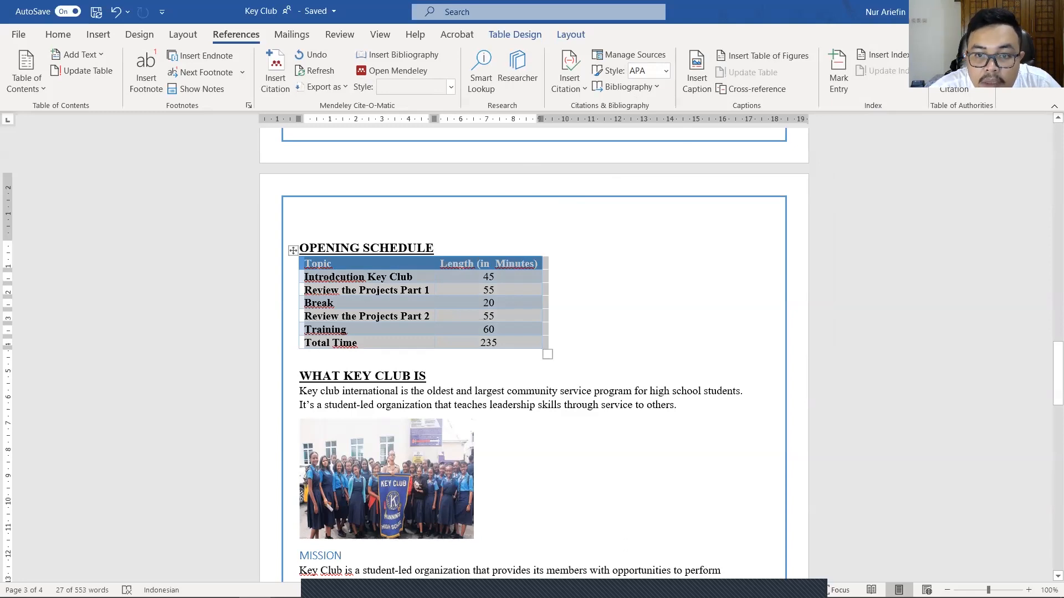
Step: Insert the caption "Table 1 - Opening schedule at the first day" above the OPENING SCHEDULE table, using the Table label
{"action": "key", "text": "alt+Tab"}
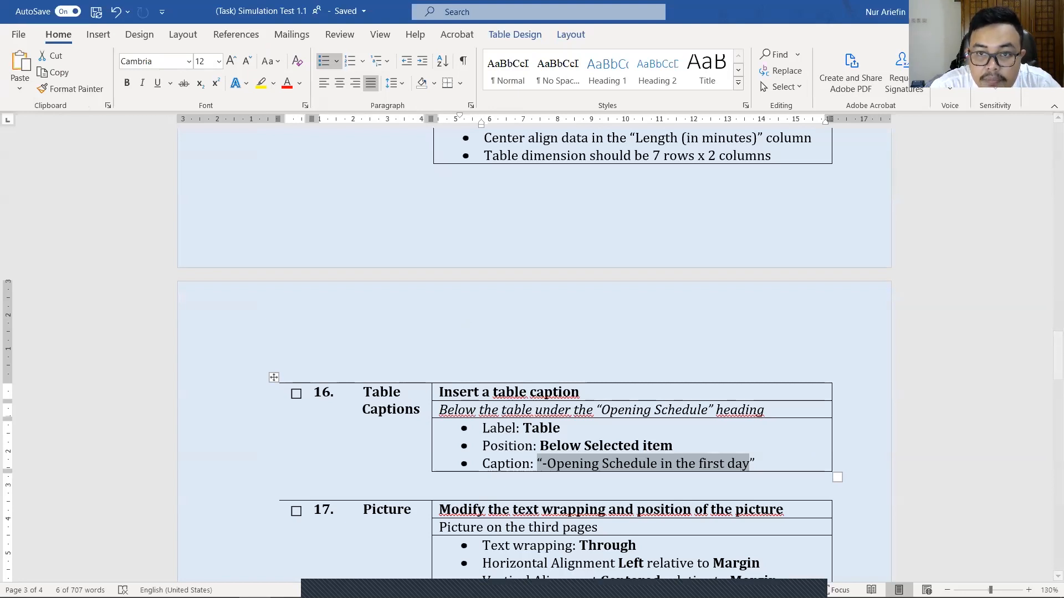
{"action": "key", "text": "alt+Tab"}
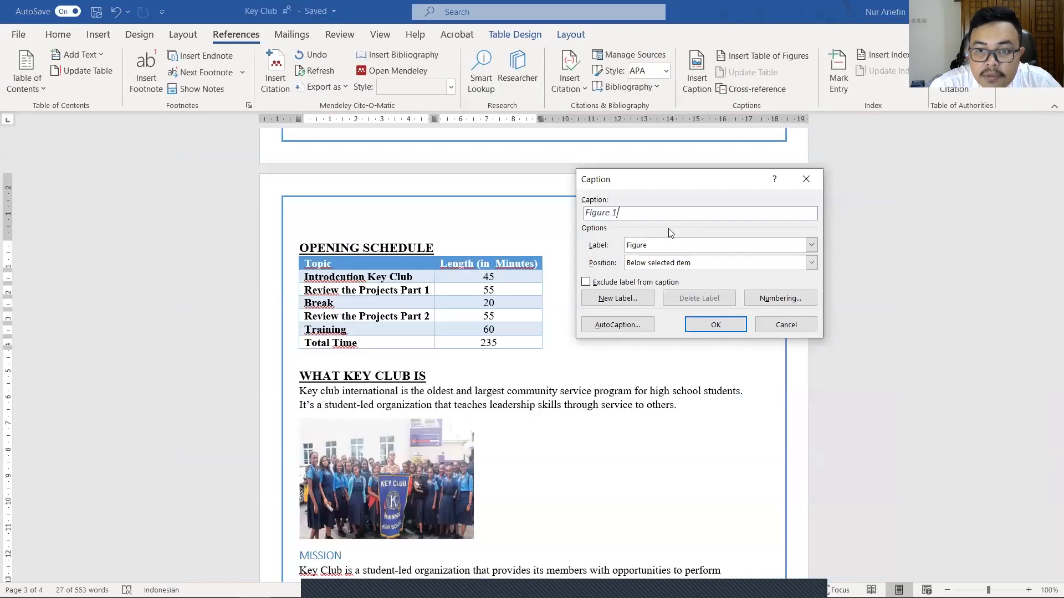
{"action": "left_click", "coordinate": [667, 245]}
{"action": "left_click", "coordinate": [668, 277]}
{"action": "left_click", "coordinate": [646, 215]}
{"action": "type", "text": "- Opening sch"}
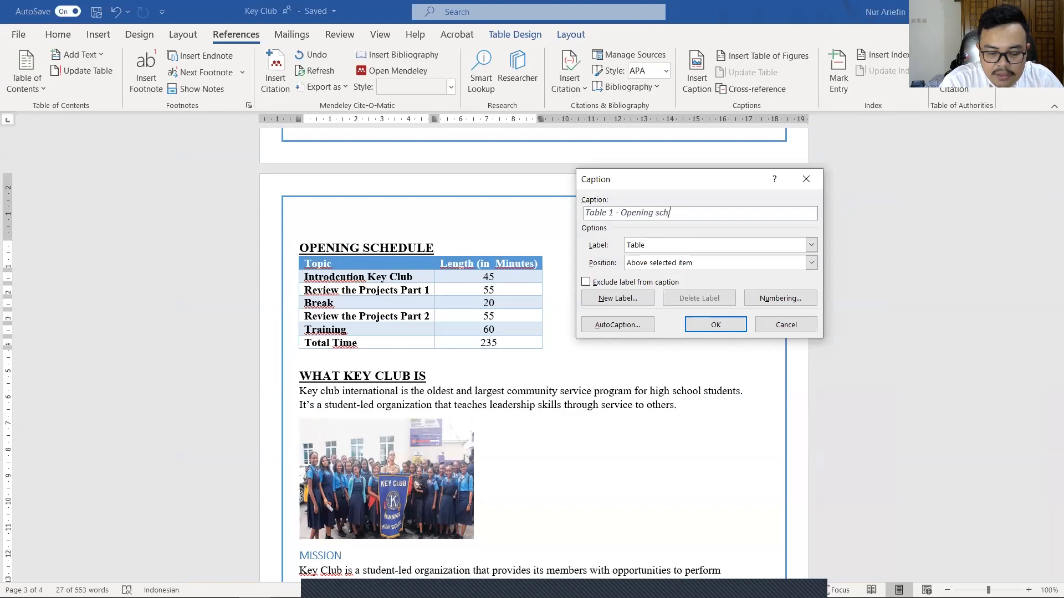
{"action": "type", "text": "edule in"}
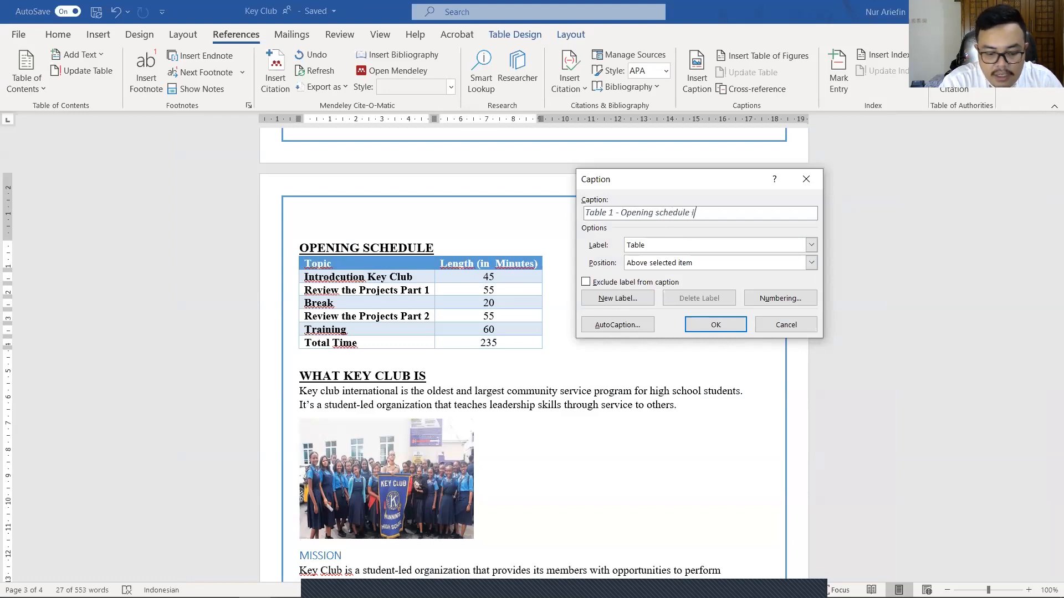
{"action": "key", "text": "BackSpace"}
{"action": "key", "text": "BackSpace"}
{"action": "type", "text": "at"}
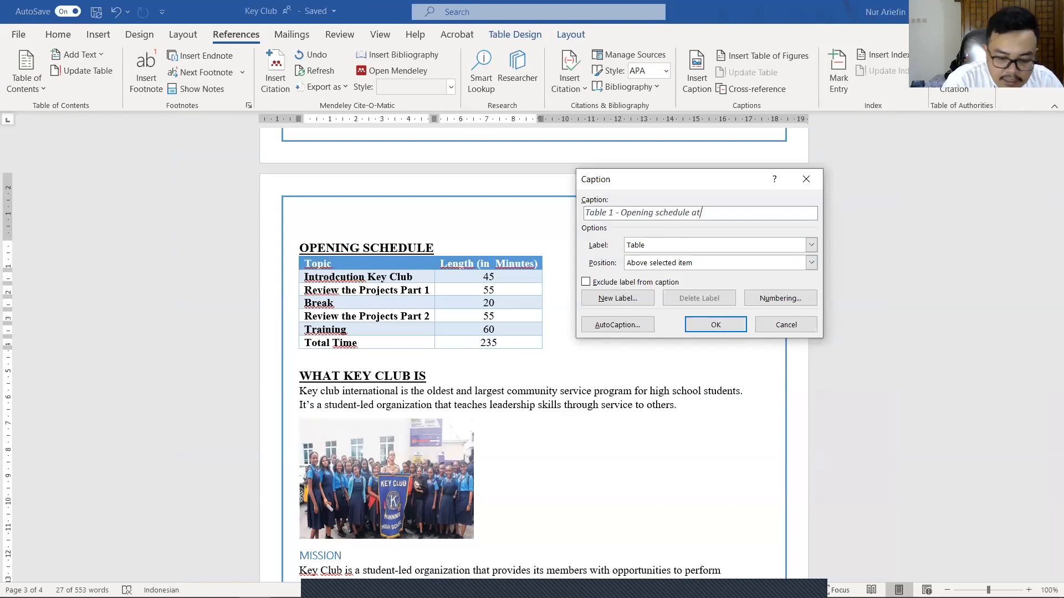
{"action": "type", "text": " th"}
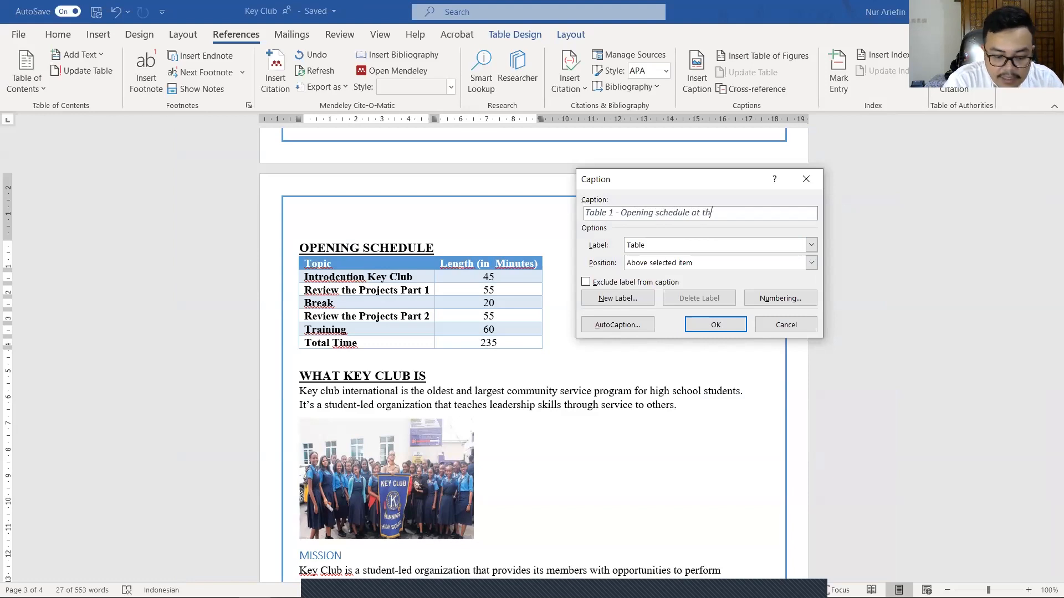
{"action": "type", "text": "e first day"}
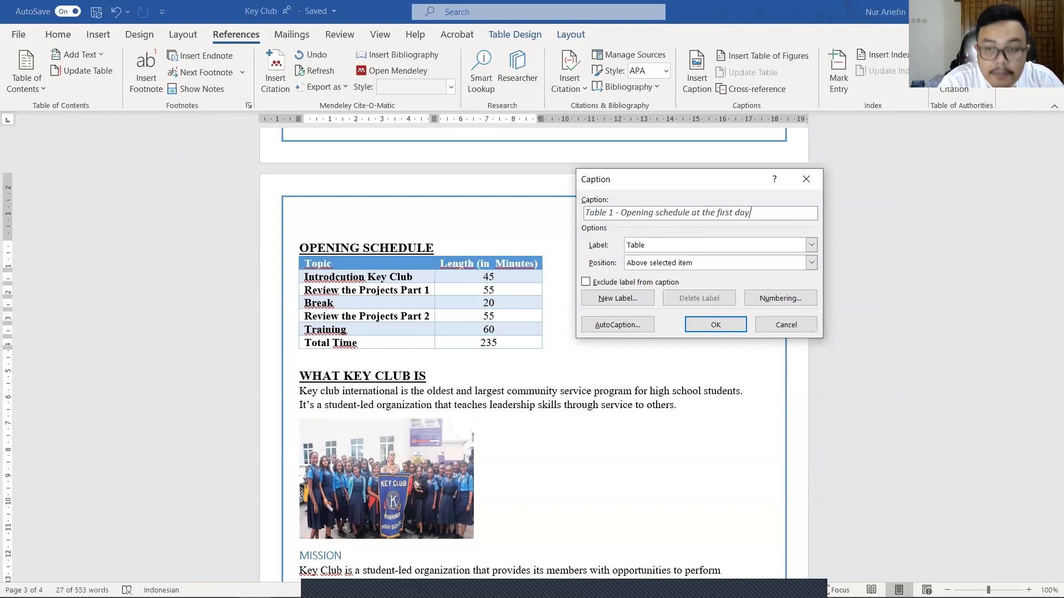
{"action": "key", "text": "Return"}
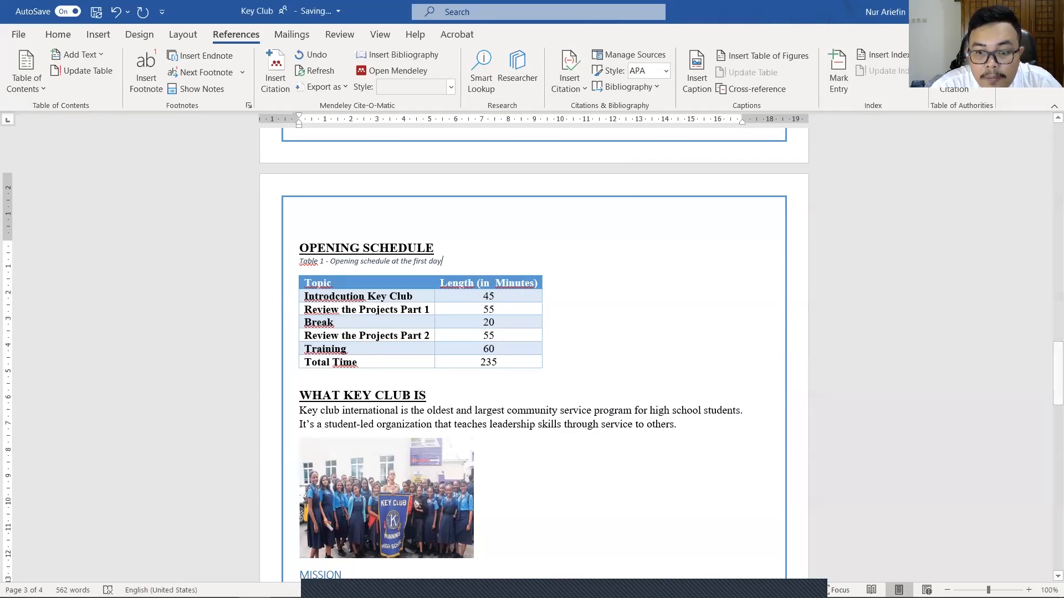
Step: Recheck the task 16 caption requirements and undo the caption inserted above the OPENING SCHEDULE table
{"action": "key", "text": "alt+Tab"}
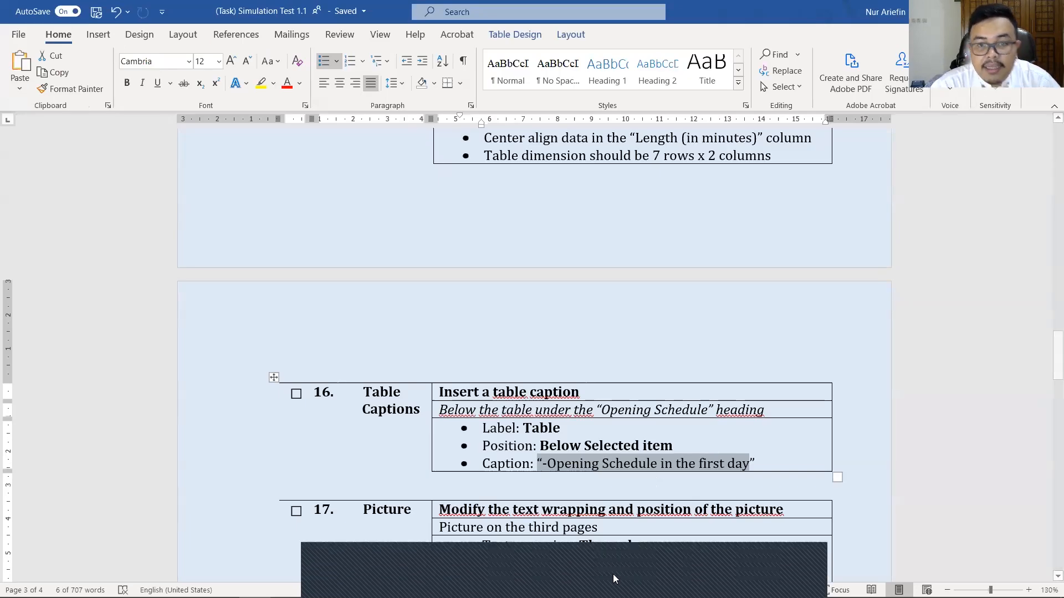
{"action": "left_click", "coordinate": [613, 574]}
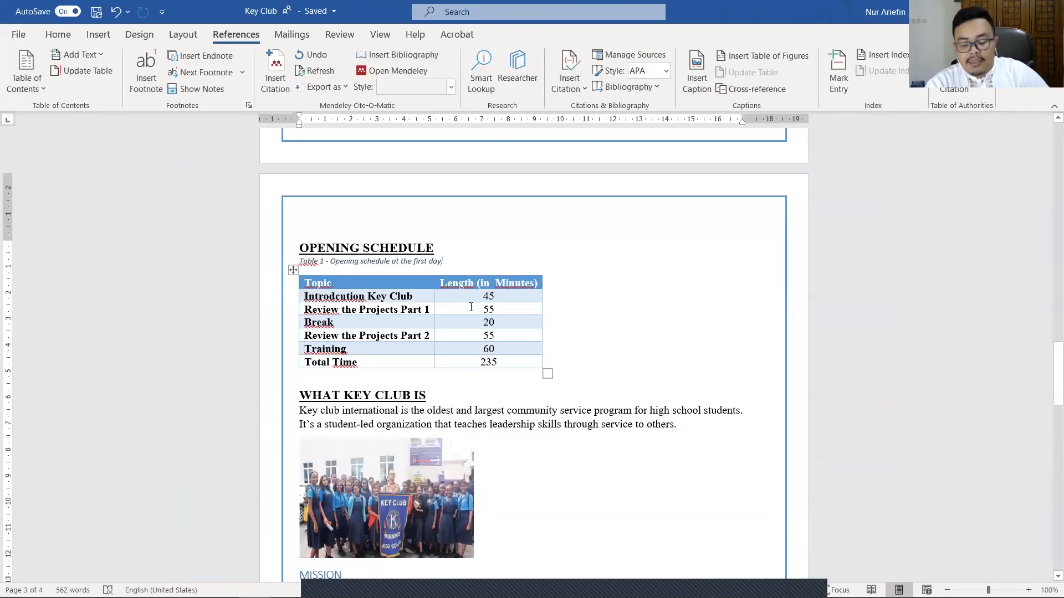
{"action": "key", "text": "ctrl+z"}
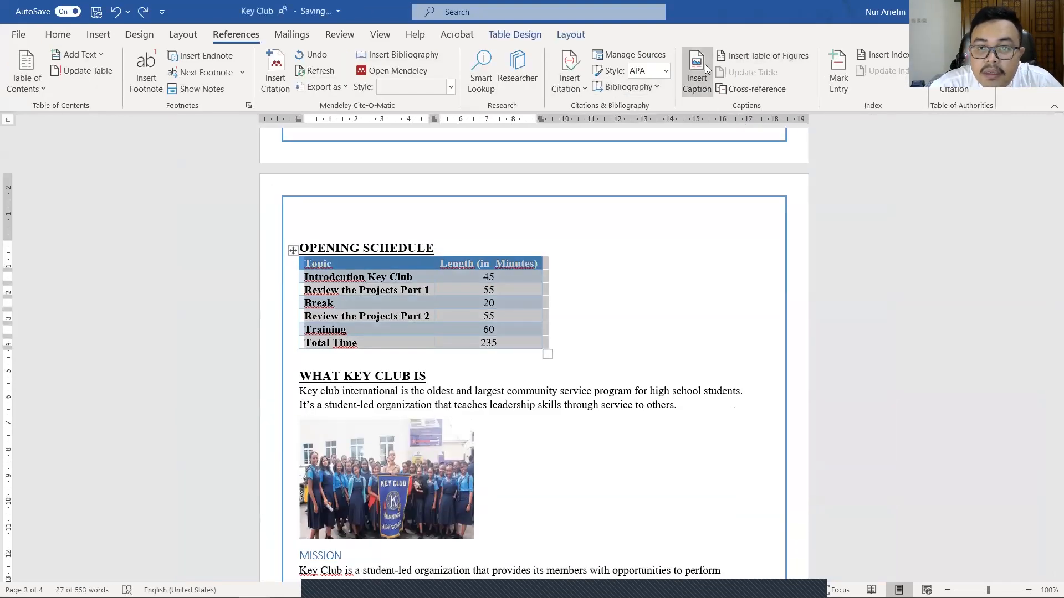
Step: Insert the caption "Table 1 - Opening Schedule in the first day" for the selected table, with label Table and position Below selected item
{"action": "left_click", "coordinate": [697, 69]}
{"action": "type", "text": "-"}
{"action": "key", "text": "ctrl+v"}
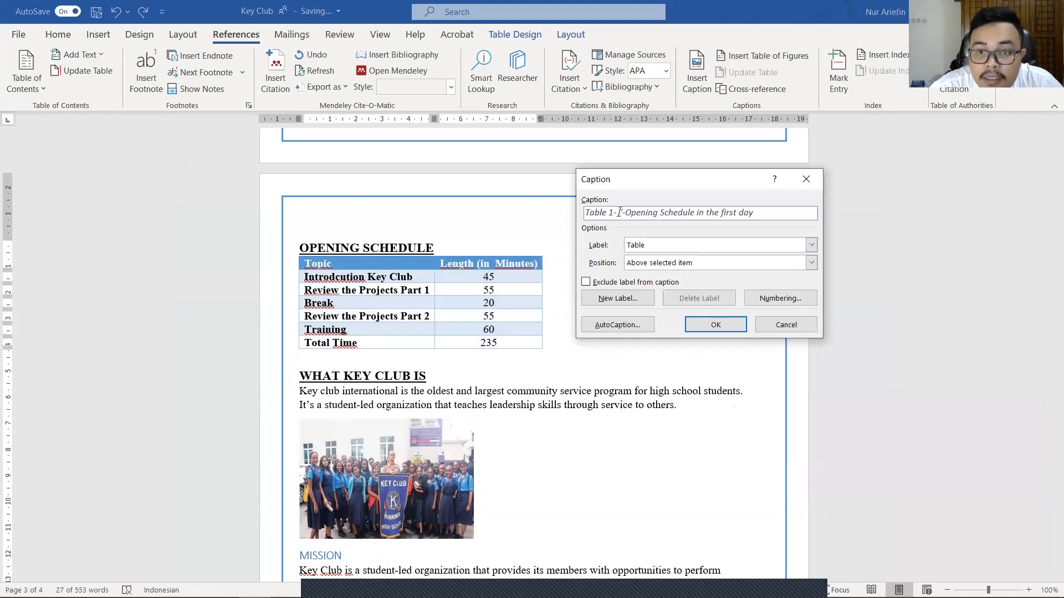
{"action": "key", "text": "Delete"}
{"action": "key", "text": "Delete"}
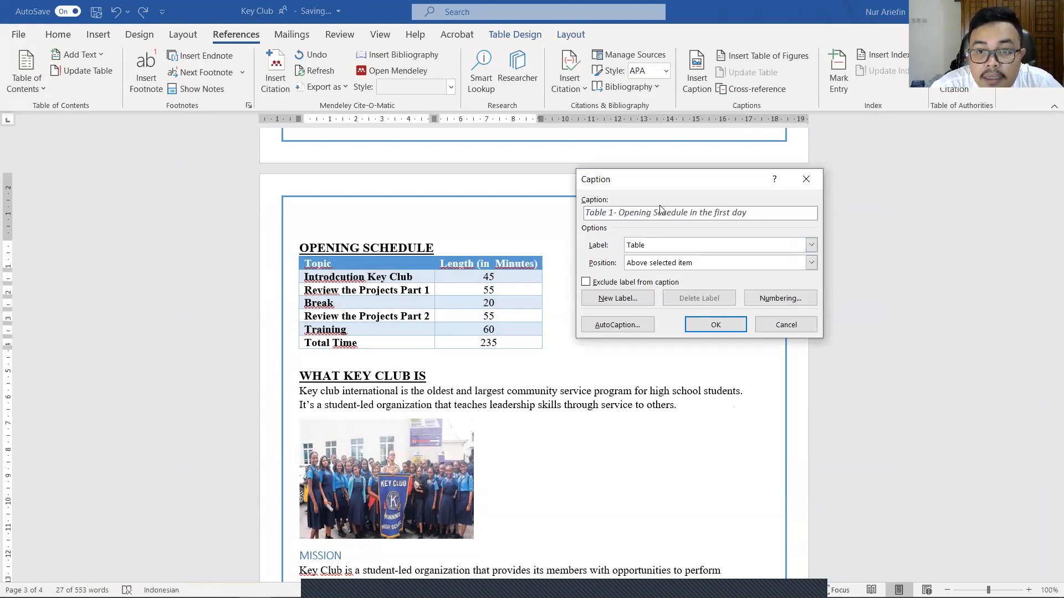
{"action": "key", "text": "Left"}
{"action": "key", "text": "Left"}
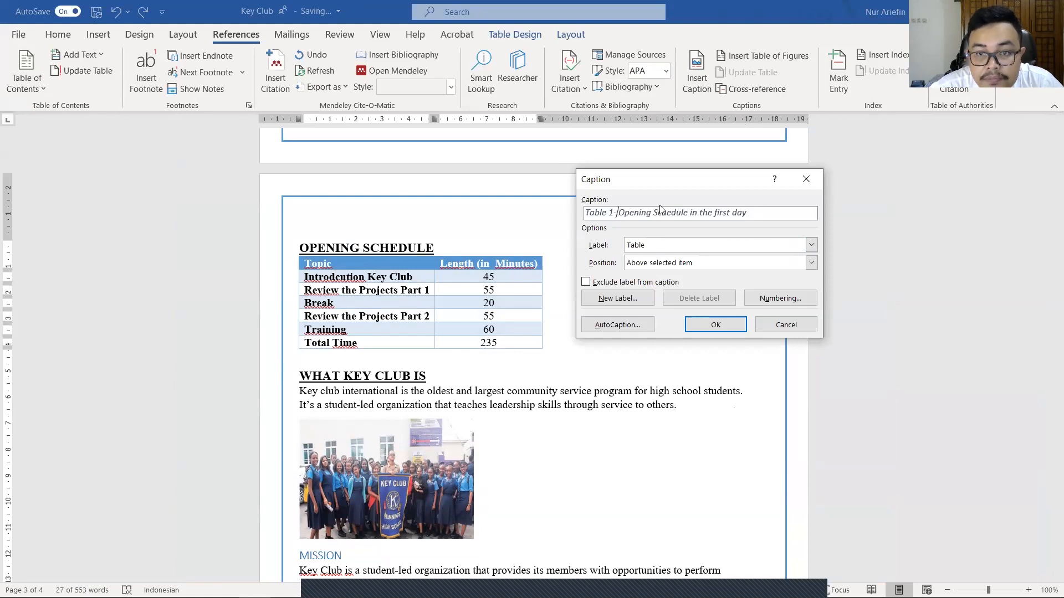
{"action": "left_click", "coordinate": [660, 262]}
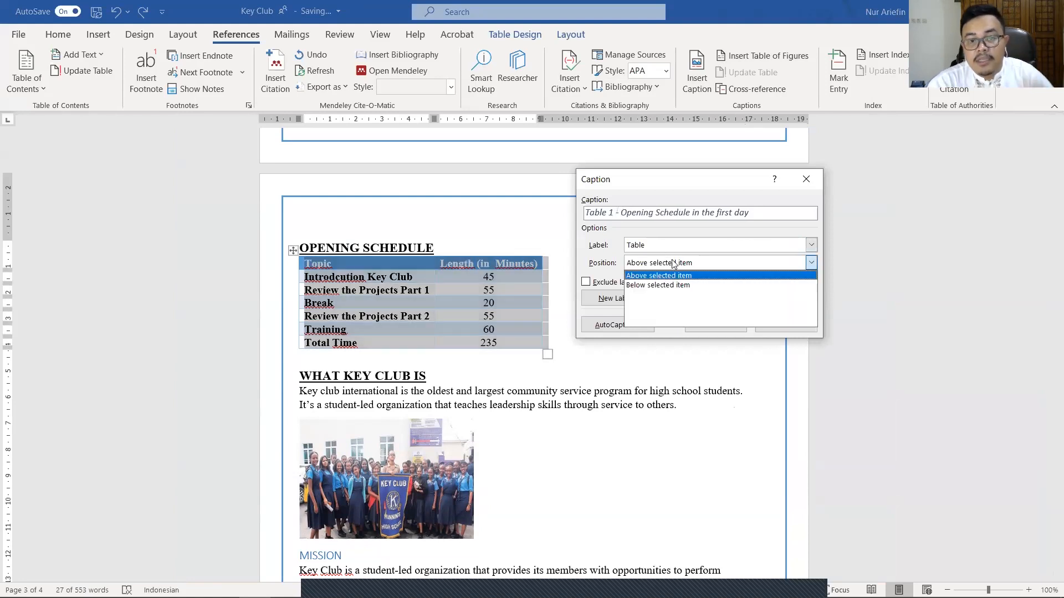
{"action": "left_click", "coordinate": [684, 283]}
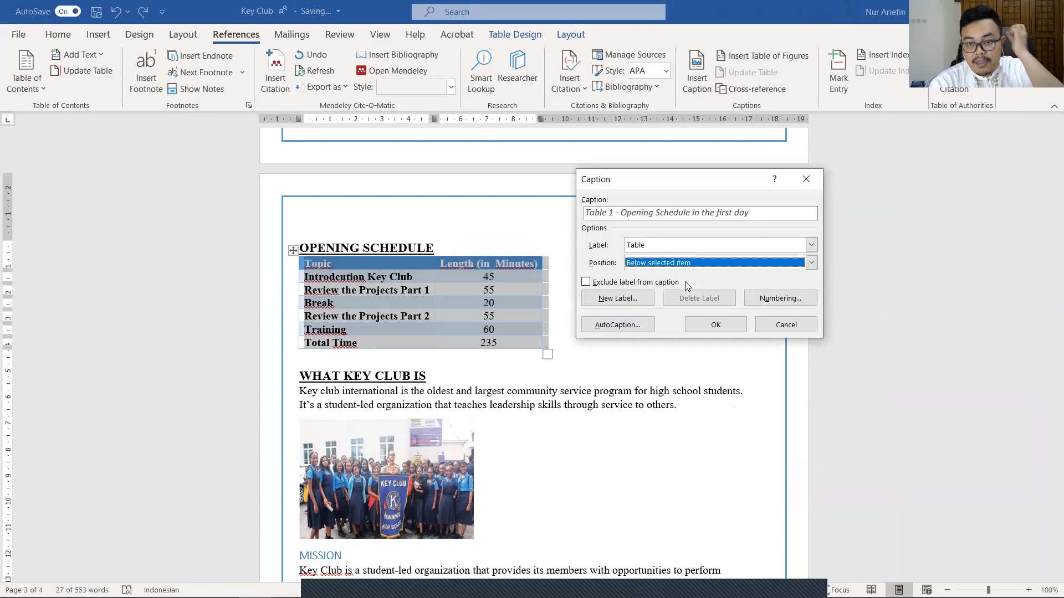
{"action": "left_click", "coordinate": [721, 323]}
{"action": "left_click", "coordinate": [718, 325]}
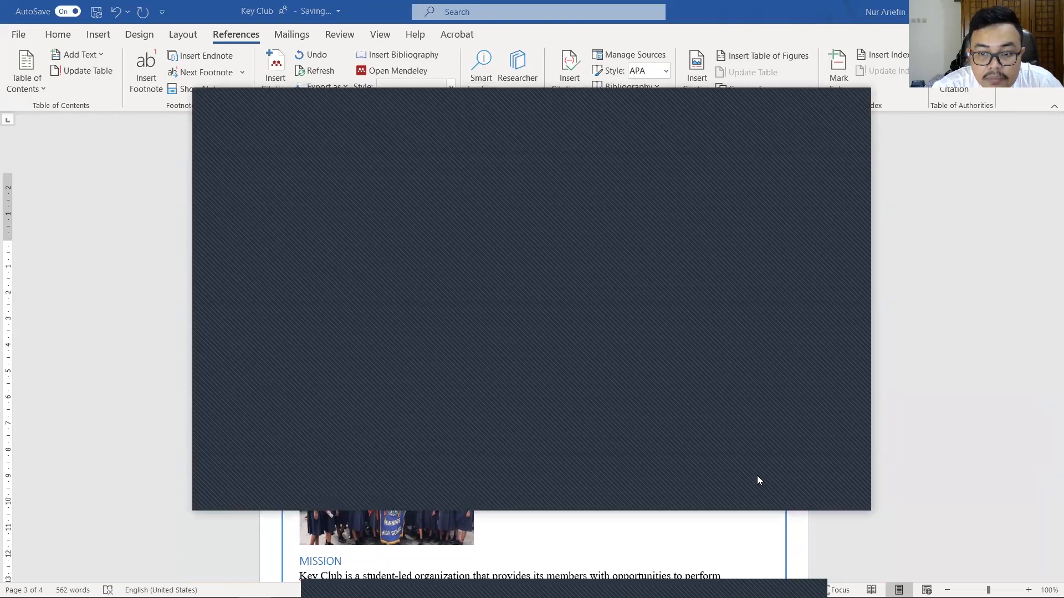
Step: Switch to the Simulation Test 1.1 document and tick off task 16, Table Captions
{"action": "key", "text": "alt+Tab"}
{"action": "left_click", "coordinate": [558, 487]}
{"action": "left_click", "coordinate": [296, 394]}
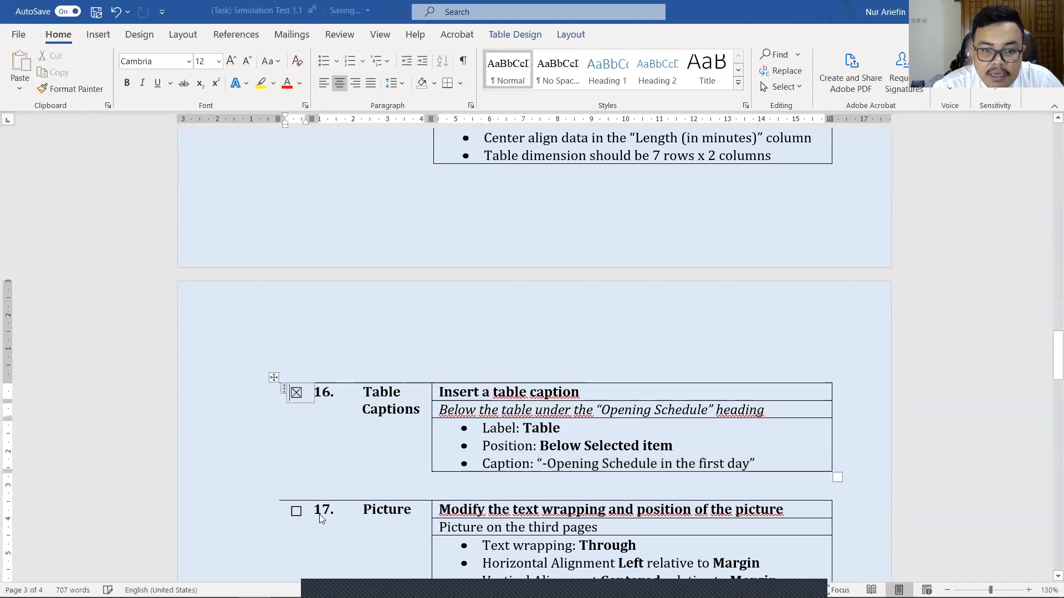
Step: Review the task 17 picture requirements in the Simulation Test 1.1 document and return to the picture's formatting options in Key Club
{"action": "scroll", "coordinate": [327, 510], "scroll_direction": "down", "scroll_amount": 1}
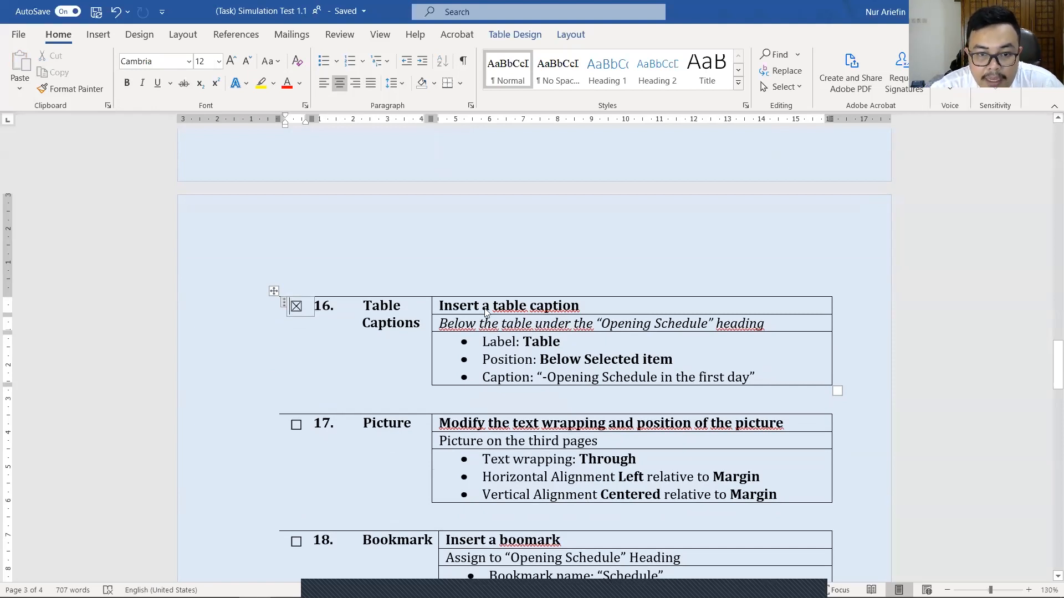
{"action": "key", "text": "alt+Tab"}
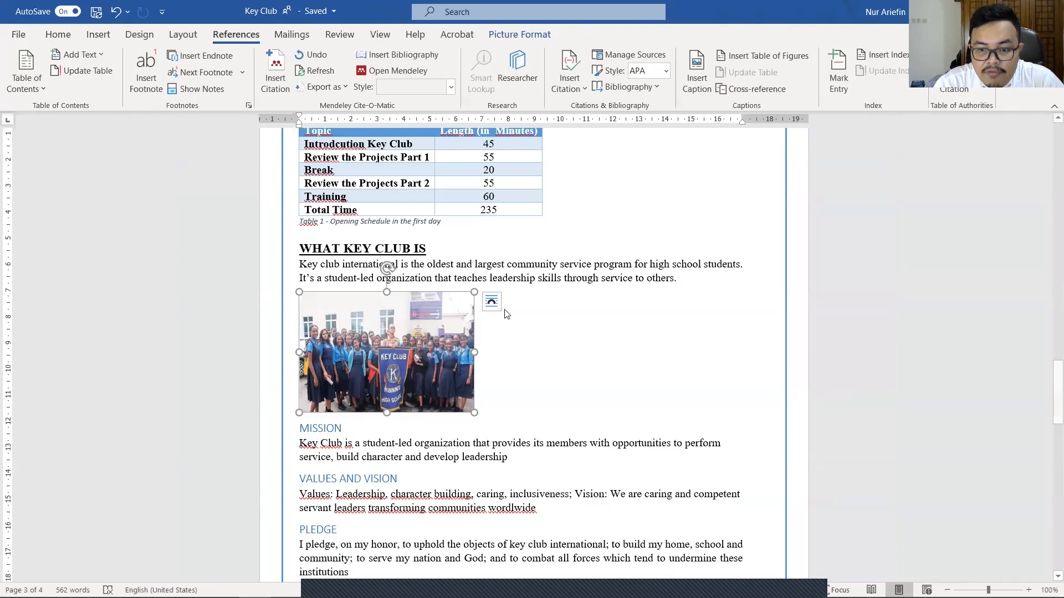
{"action": "key", "text": "alt+Tab"}
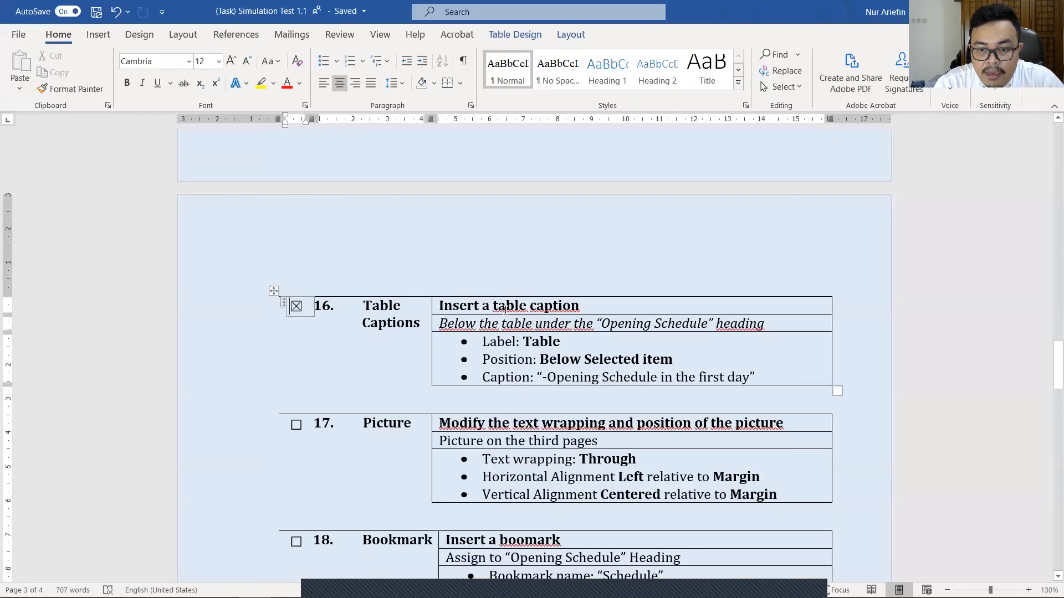
{"action": "left_click", "coordinate": [576, 580]}
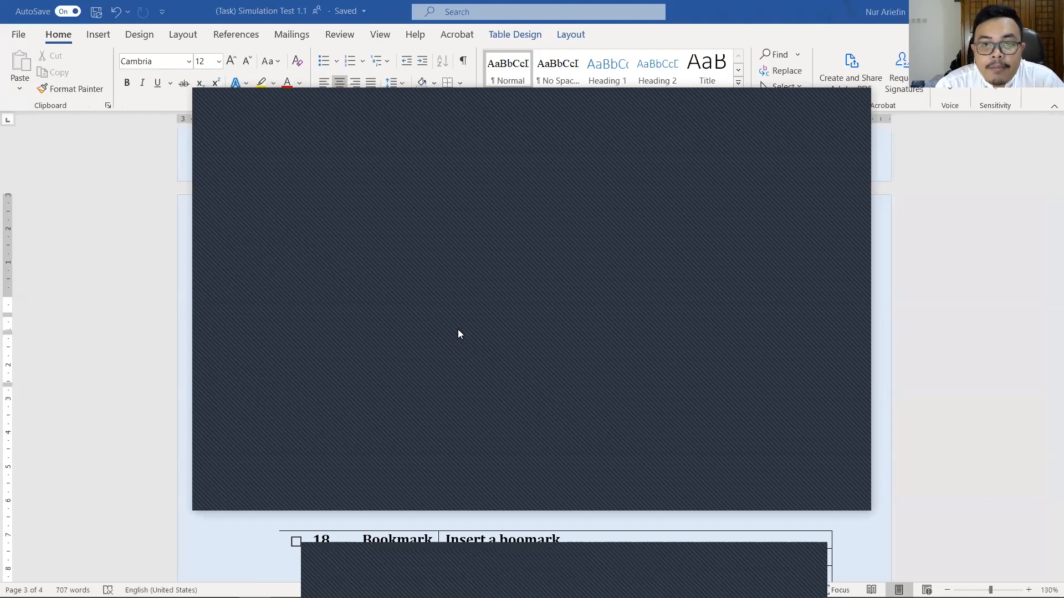
{"action": "left_click", "coordinate": [459, 334]}
{"action": "left_click", "coordinate": [521, 34]}
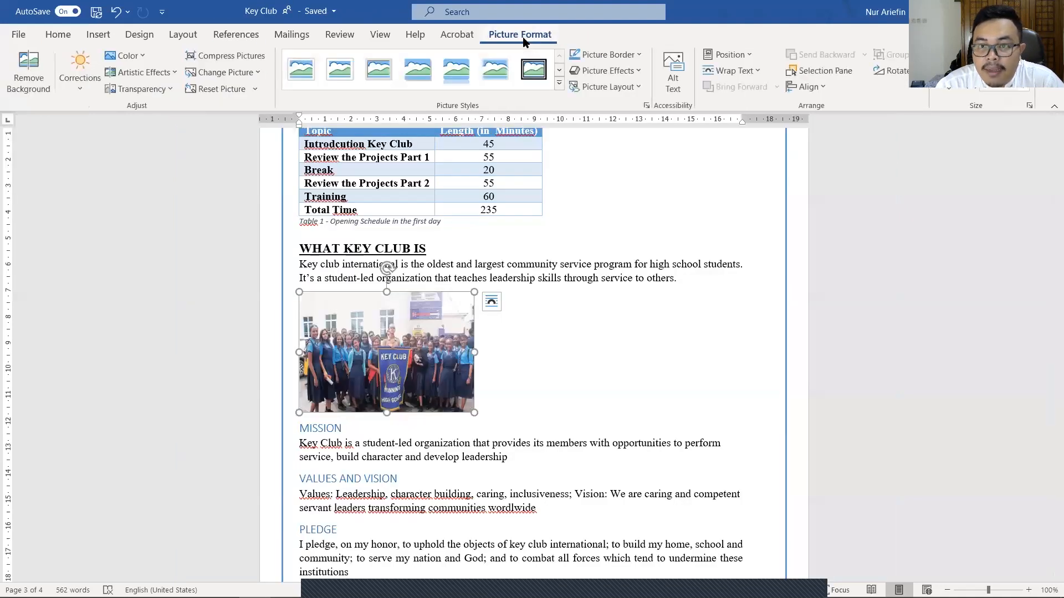
{"action": "left_click", "coordinate": [748, 70]}
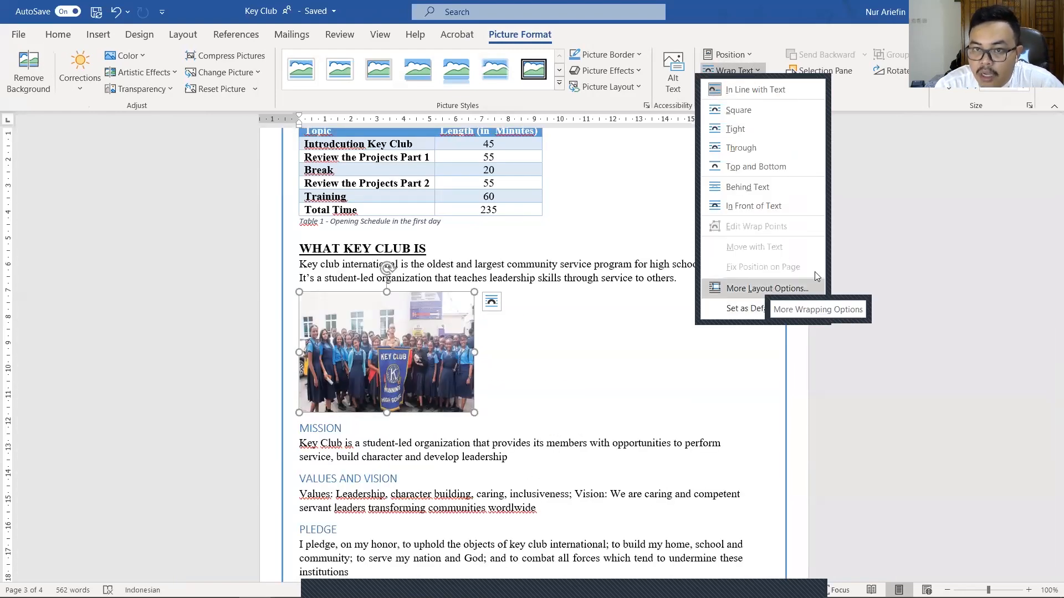
{"action": "left_click", "coordinate": [827, 103]}
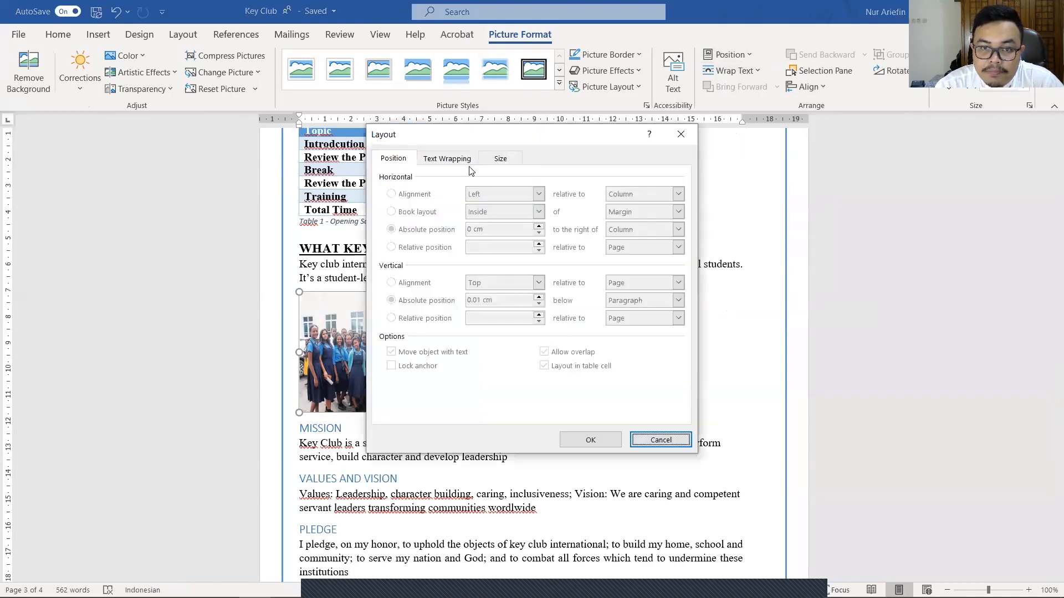
{"action": "left_click", "coordinate": [469, 160]}
{"action": "left_click", "coordinate": [681, 135]}
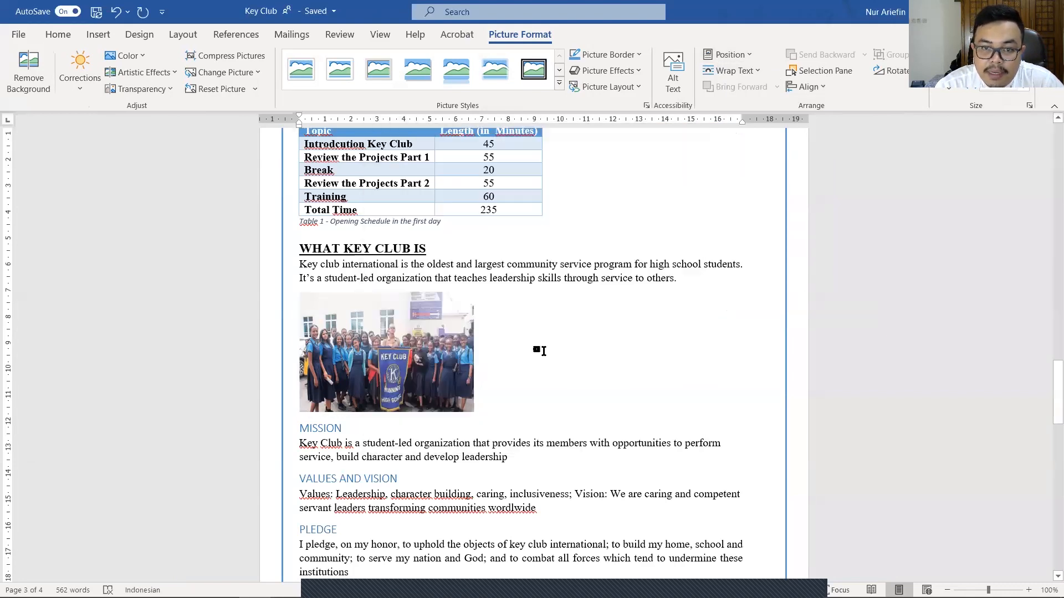
Step: Set the text wrapping of the picture under WHAT KEY CLUB IS to Through in its layout settings
{"action": "left_click", "coordinate": [734, 51]}
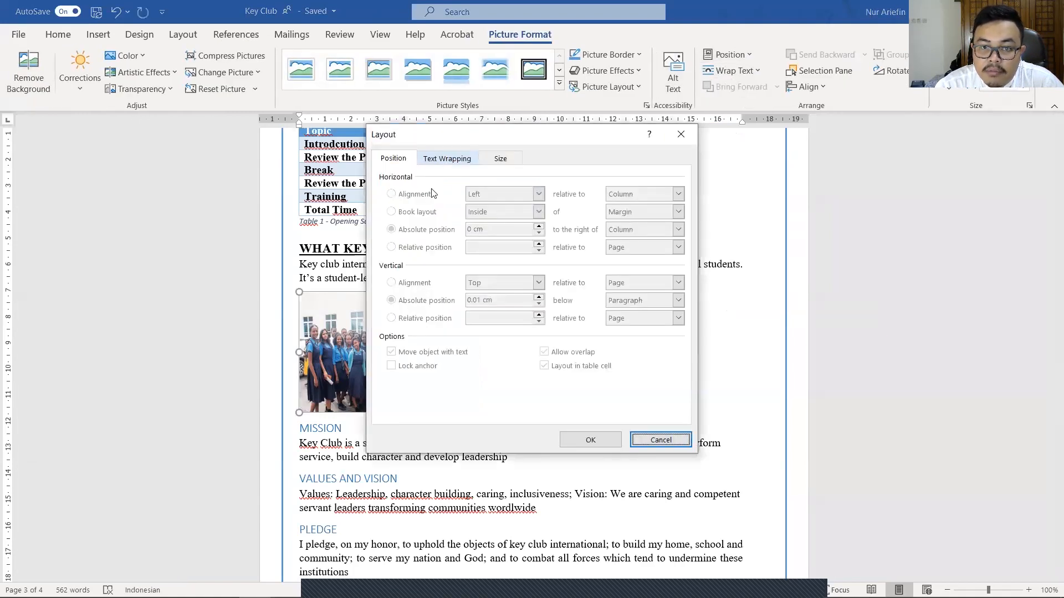
{"action": "left_click", "coordinate": [447, 159]}
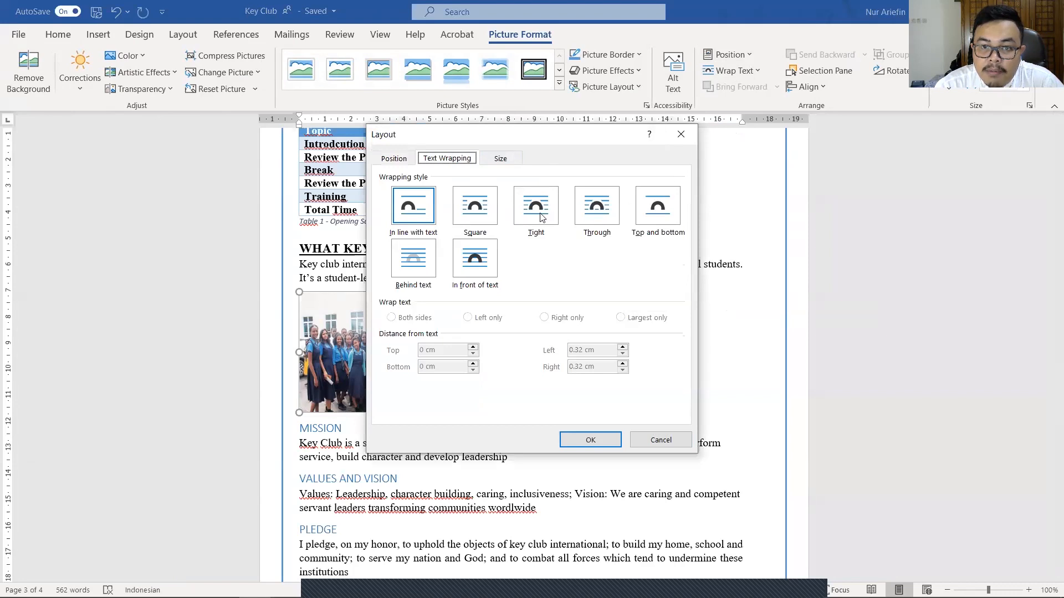
{"action": "left_click", "coordinate": [586, 208]}
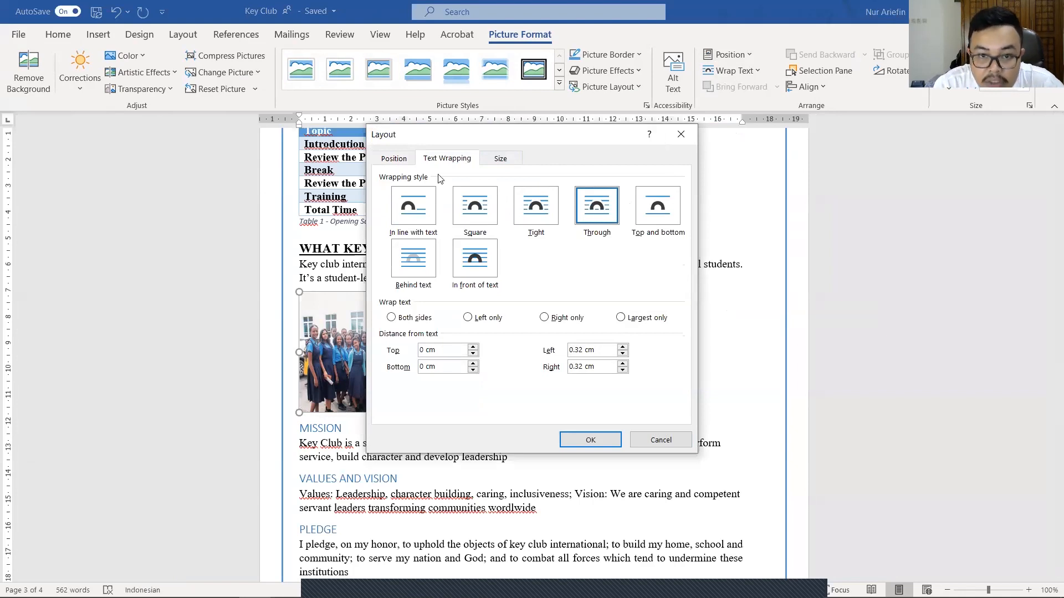
Step: Set the picture's horizontal alignment to Left relative to Margin
{"action": "left_click", "coordinate": [404, 162]}
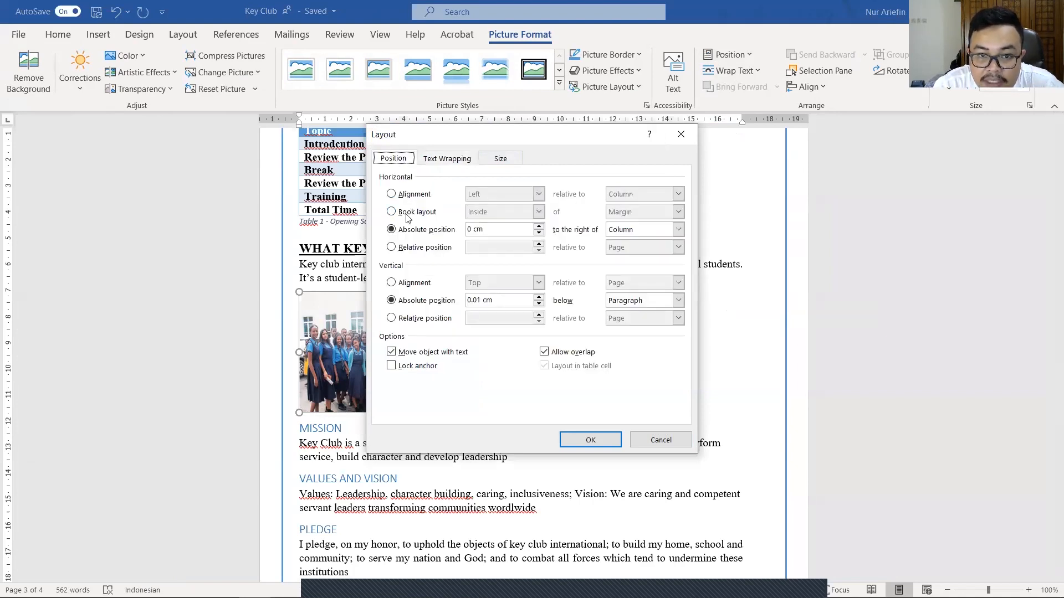
{"action": "left_click", "coordinate": [423, 198]}
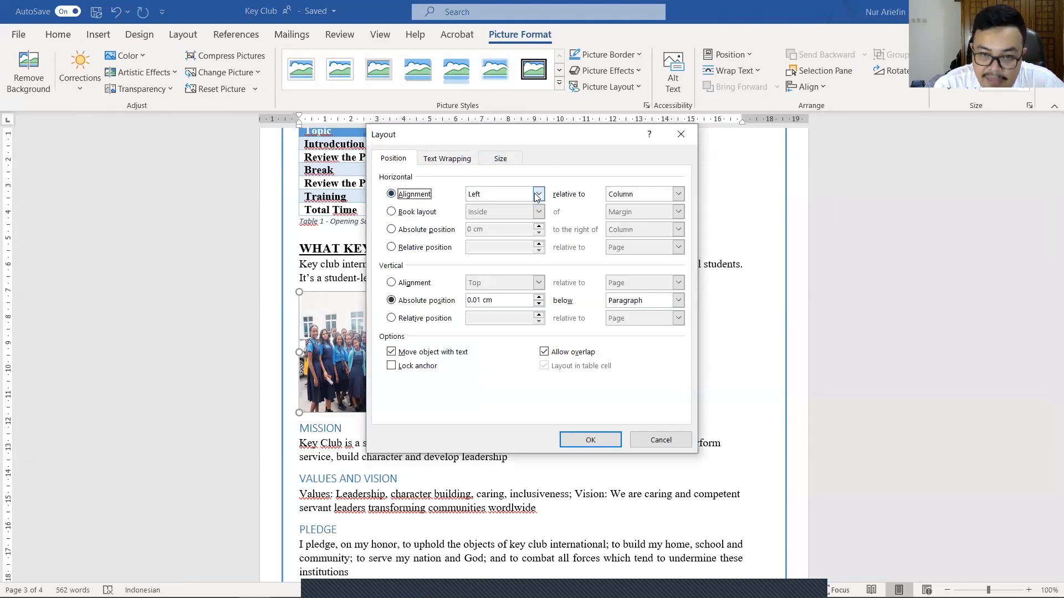
{"action": "left_click", "coordinate": [677, 194]}
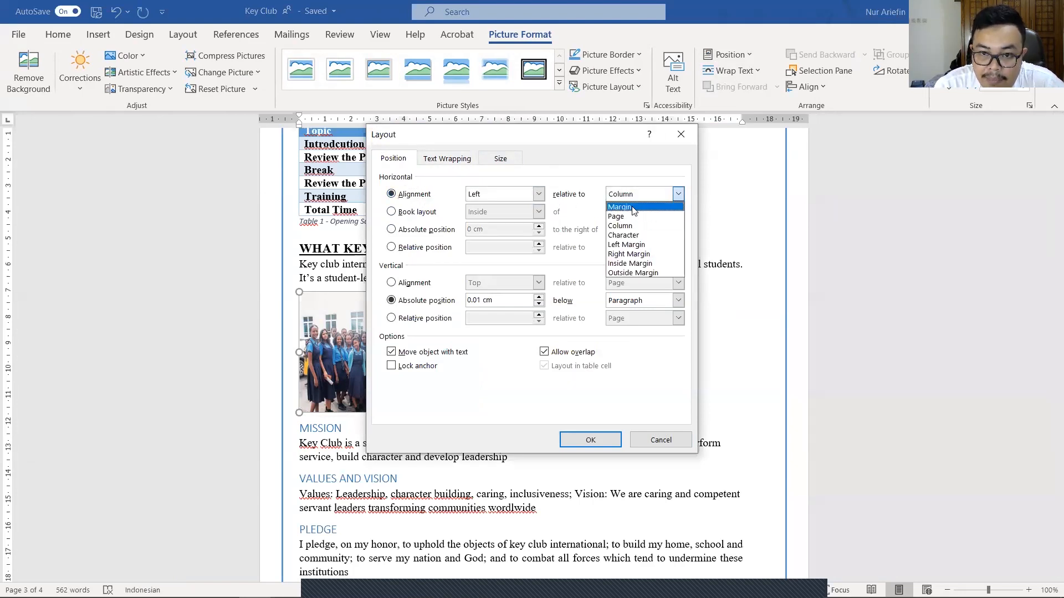
{"action": "left_click", "coordinate": [631, 207]}
Step: Set the picture's vertical alignment to Centered relative to Margin and apply the layout
{"action": "left_click", "coordinate": [415, 282]}
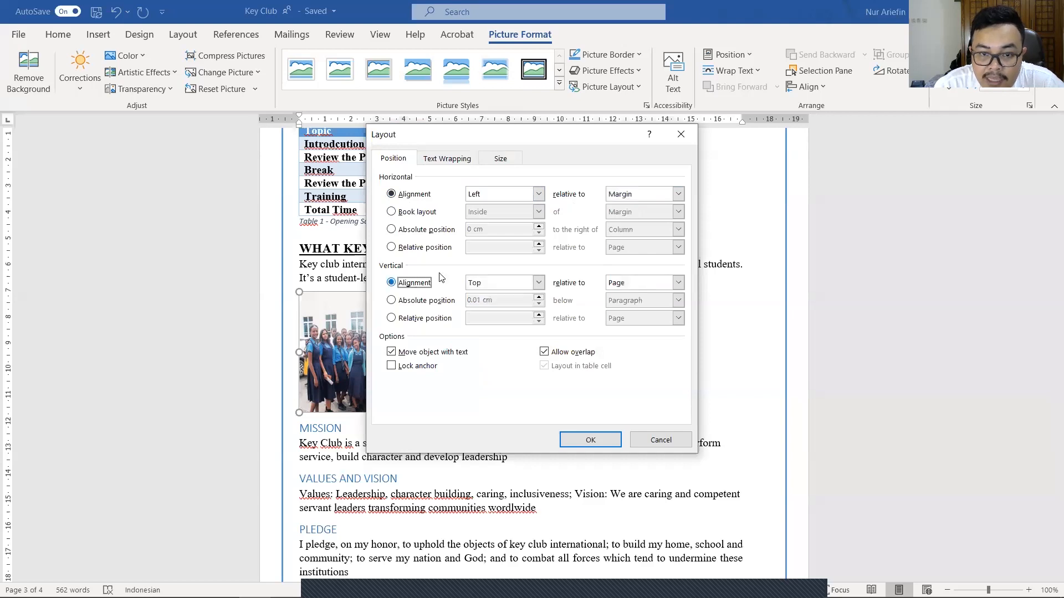
{"action": "left_click", "coordinate": [538, 282]}
{"action": "left_click", "coordinate": [482, 305]}
{"action": "left_click", "coordinate": [637, 278]}
{"action": "left_click", "coordinate": [642, 294]}
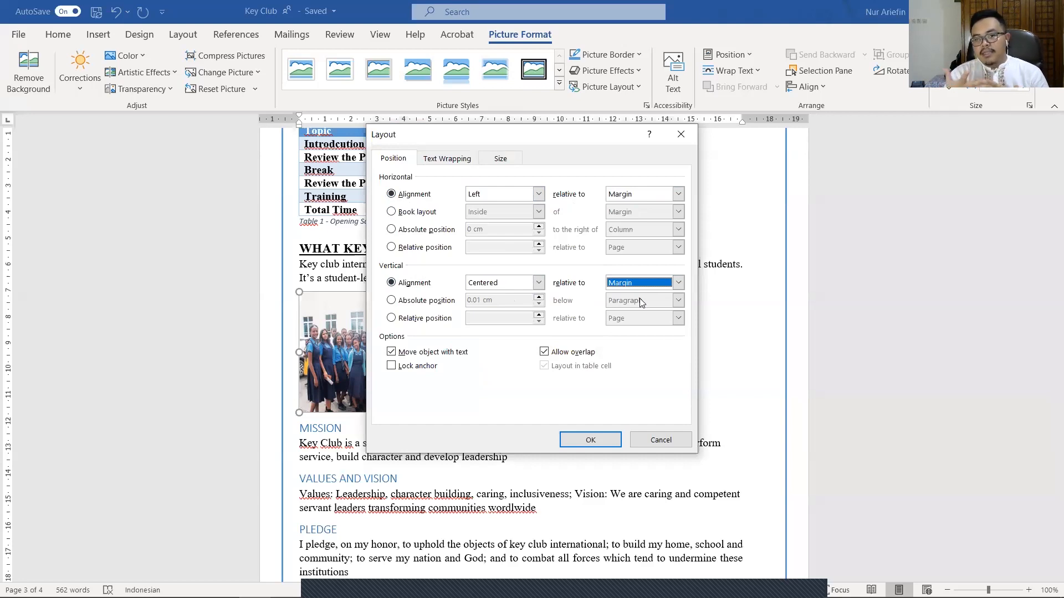
{"action": "left_click", "coordinate": [611, 441]}
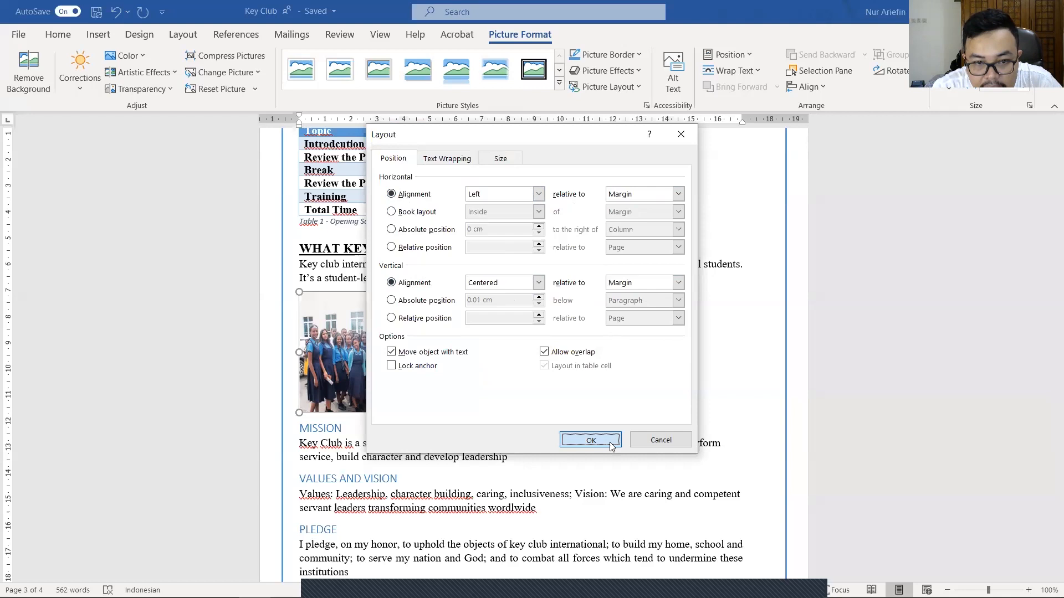
{"action": "left_click", "coordinate": [495, 320]}
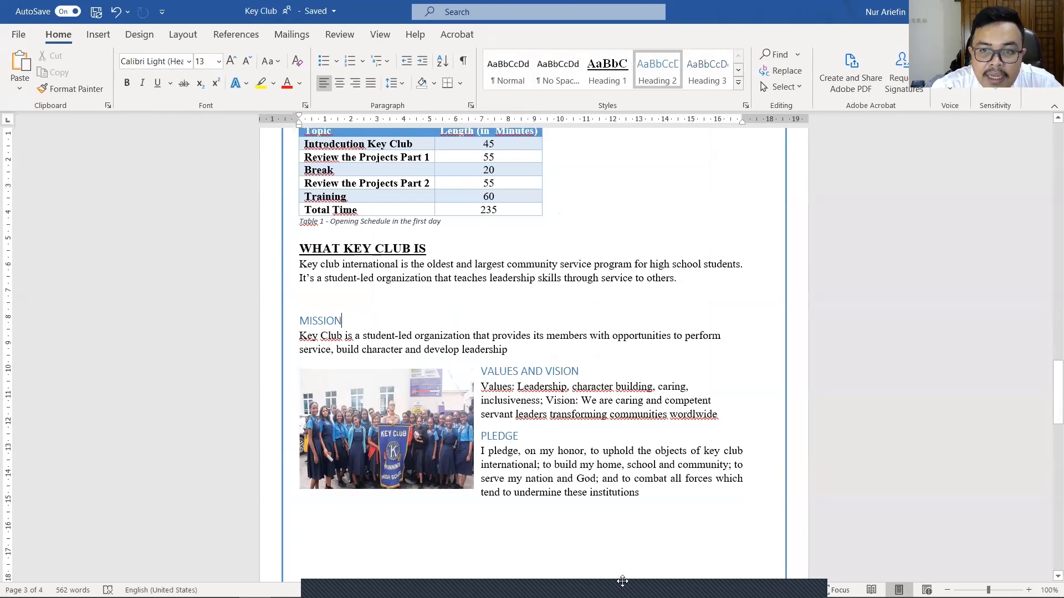
Step: Reopen the layout settings of the group picture and switch its text wrapping to In line with text
{"action": "left_click", "coordinate": [387, 429]}
{"action": "left_click", "coordinate": [519, 35]}
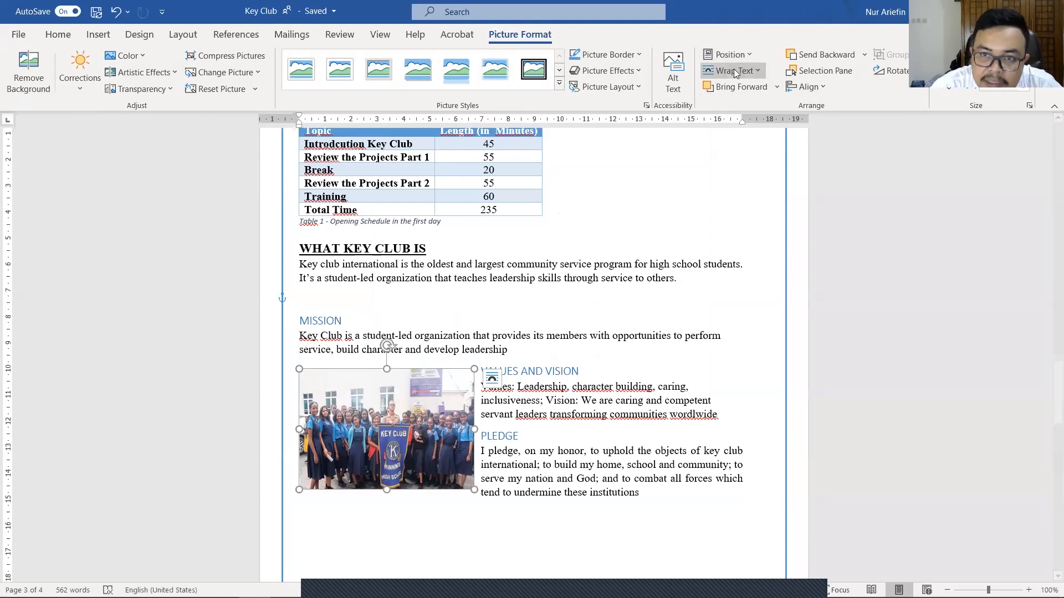
{"action": "left_click", "coordinate": [740, 54]}
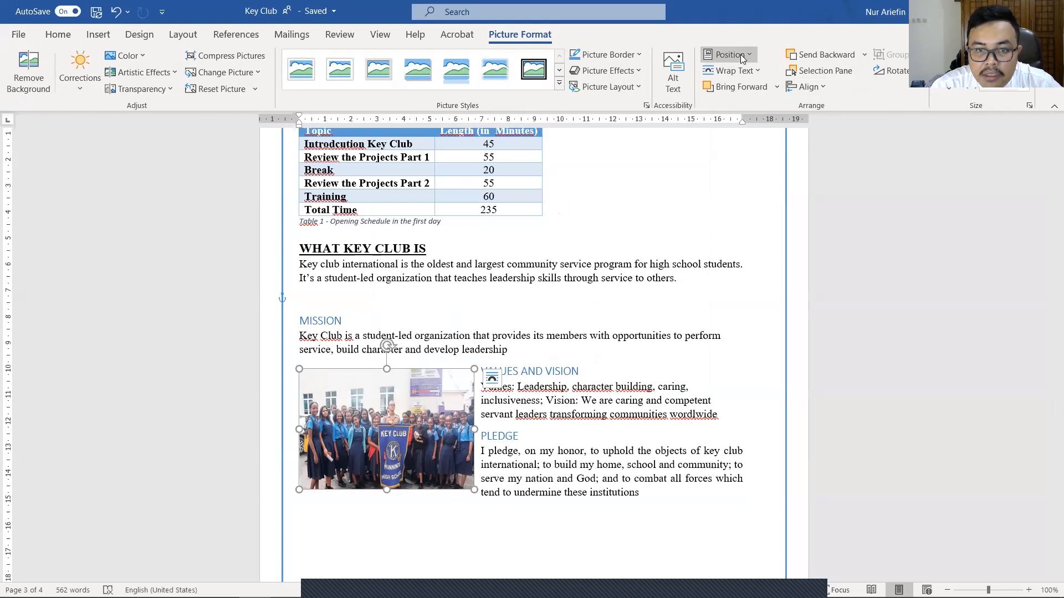
{"action": "left_click", "coordinate": [569, 275]}
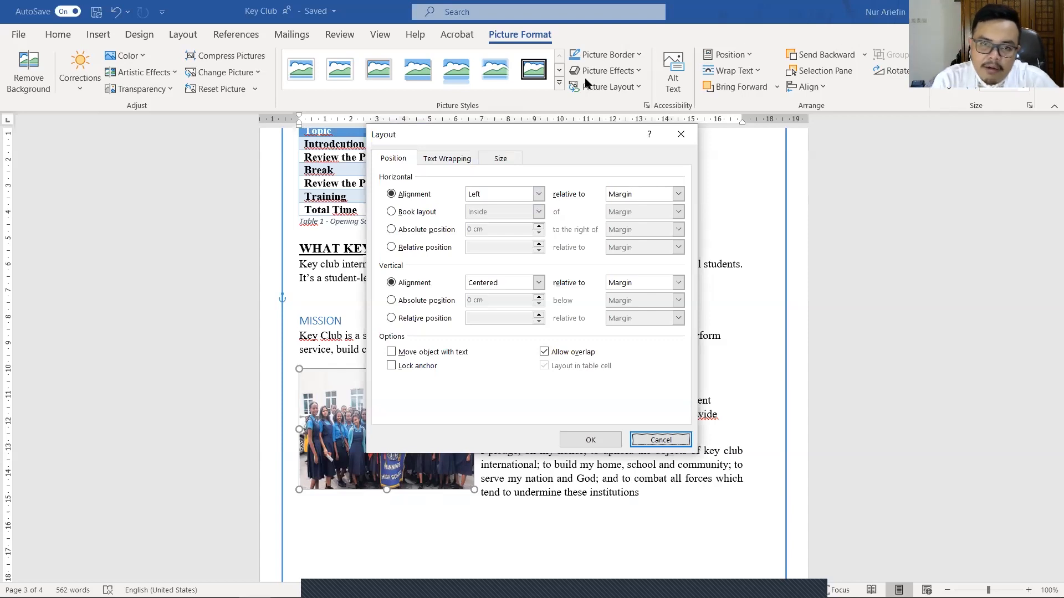
{"action": "left_click", "coordinate": [474, 157]}
{"action": "left_click", "coordinate": [418, 198]}
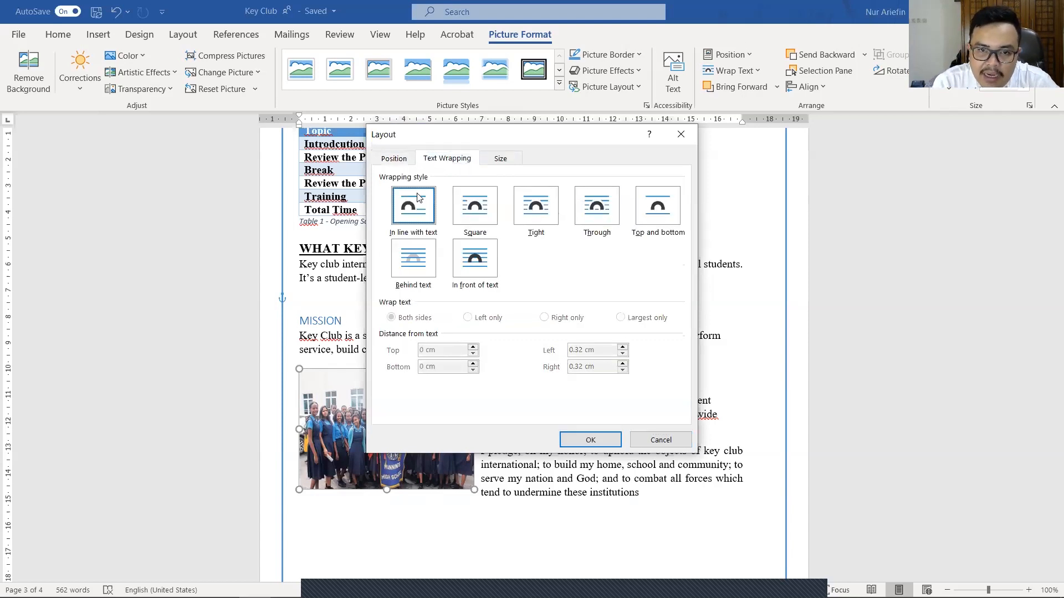
{"action": "left_click", "coordinate": [391, 162]}
Step: Set the picture's text wrapping to Through, with horizontal alignment Left and vertical alignment Centered, both relative to Margin, and apply the layout
{"action": "left_click", "coordinate": [445, 161]}
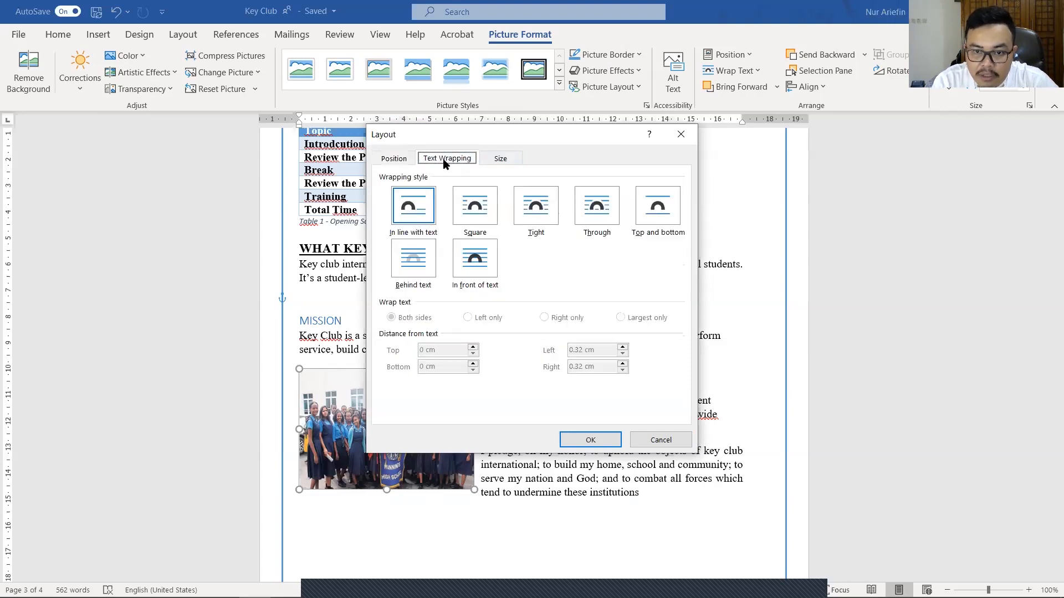
{"action": "left_click", "coordinate": [604, 217]}
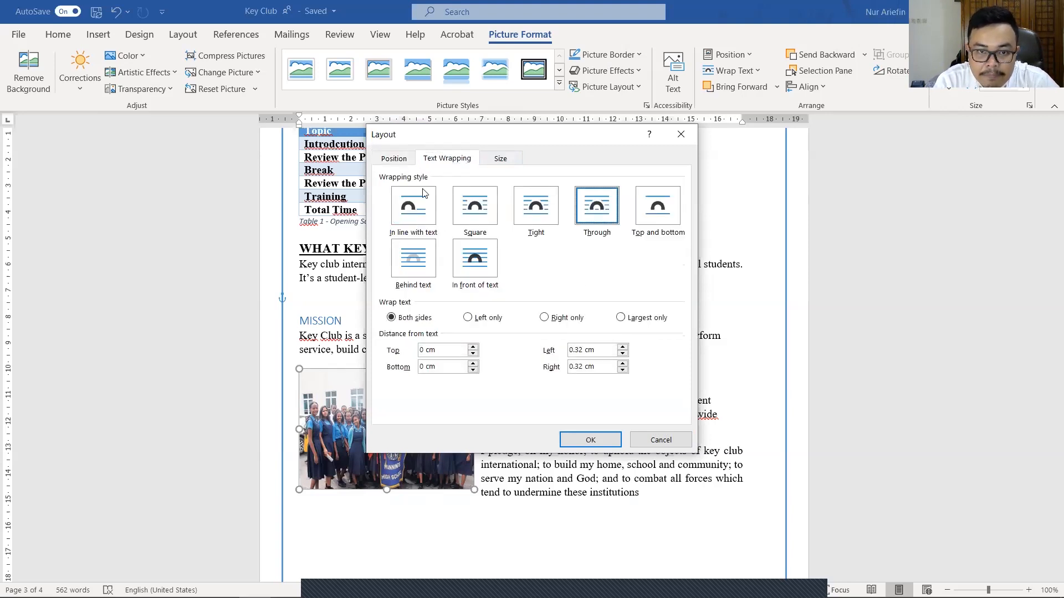
{"action": "left_click", "coordinate": [405, 159]}
{"action": "left_click", "coordinate": [433, 193]}
{"action": "left_click", "coordinate": [515, 193]}
{"action": "left_click", "coordinate": [512, 203]}
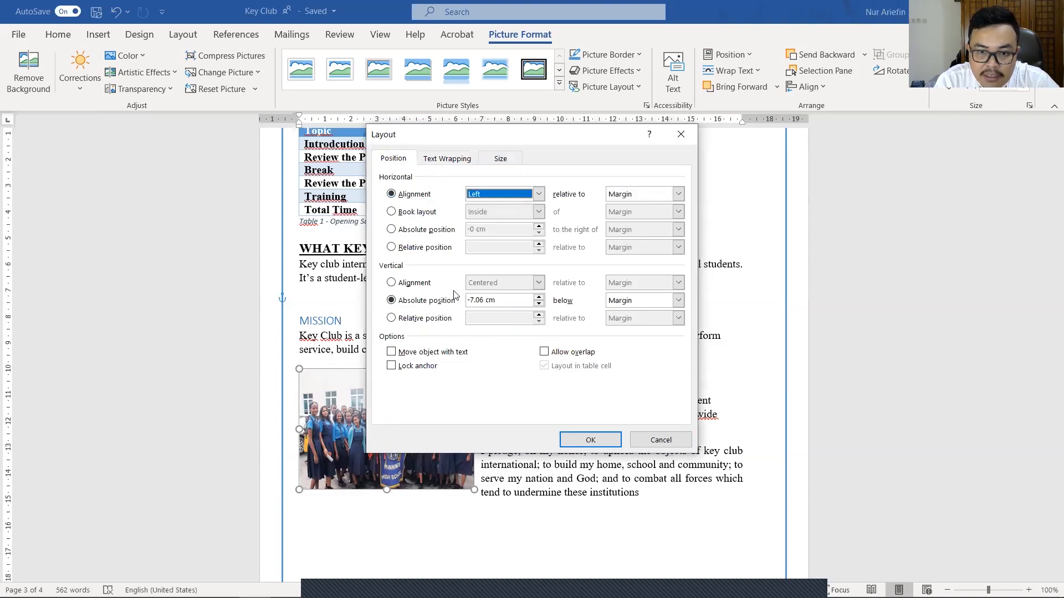
{"action": "left_click", "coordinate": [433, 283]}
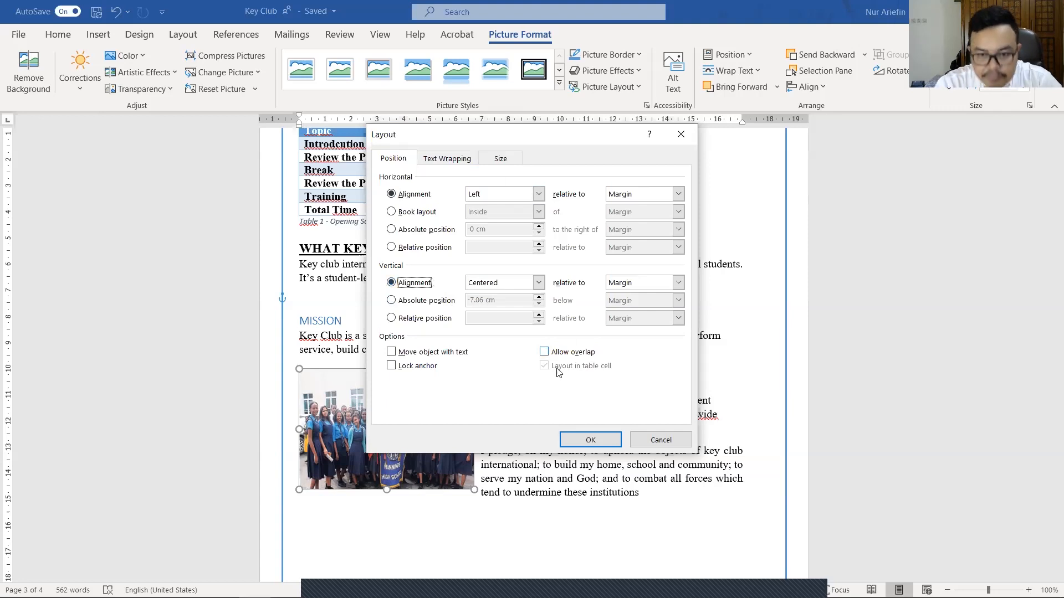
{"action": "left_click", "coordinate": [590, 440]}
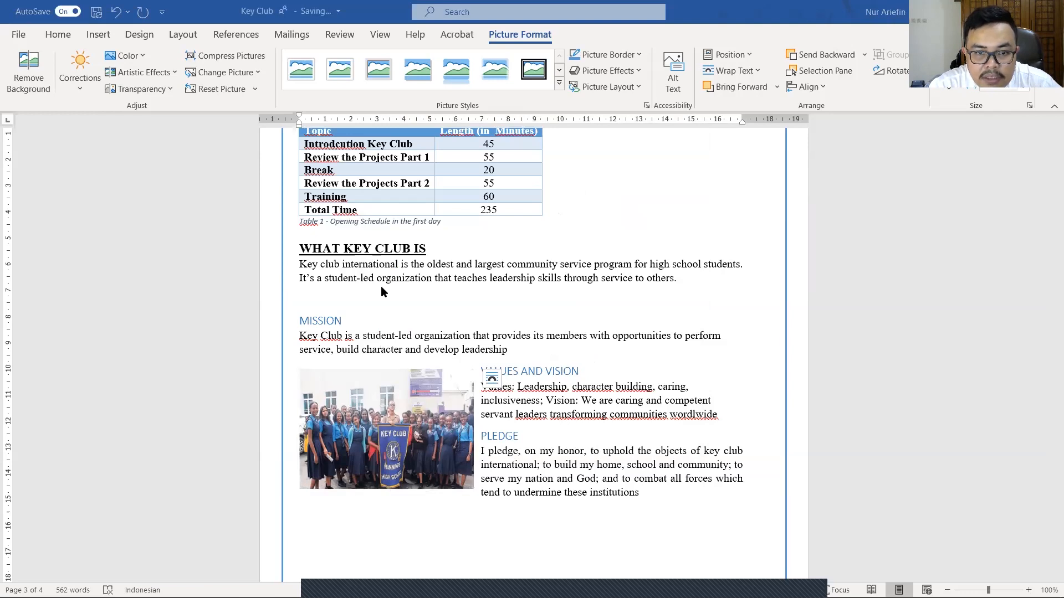
Step: Tick off task 17, Picture, in the Simulation Test 1.1 document and return to the Key Club document
{"action": "key", "text": "alt+Tab"}
{"action": "scroll", "coordinate": [675, 492], "scroll_direction": "down", "scroll_amount": 3}
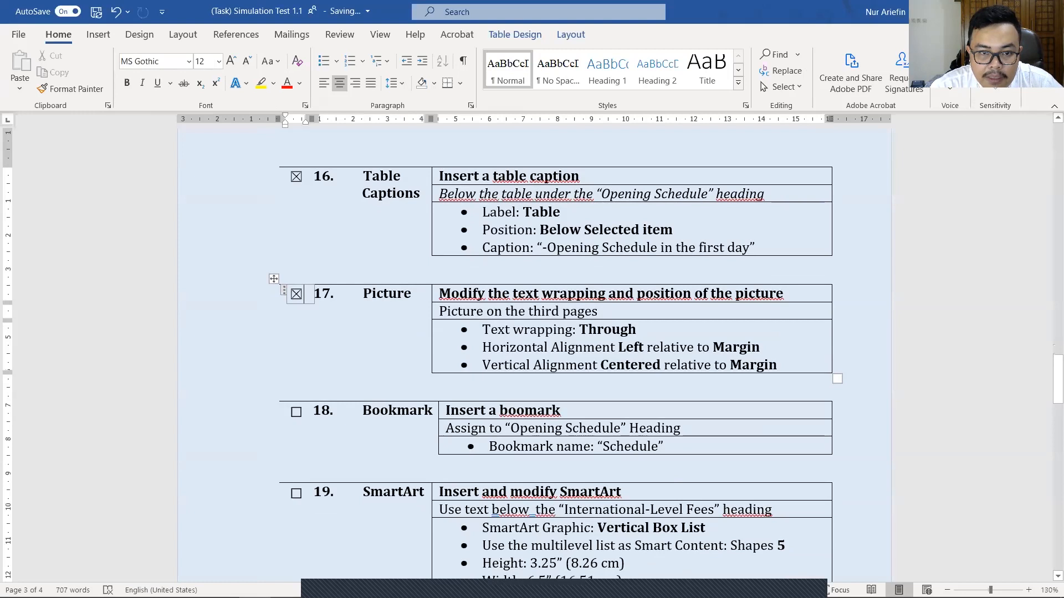
{"action": "key", "text": "alt+Tab"}
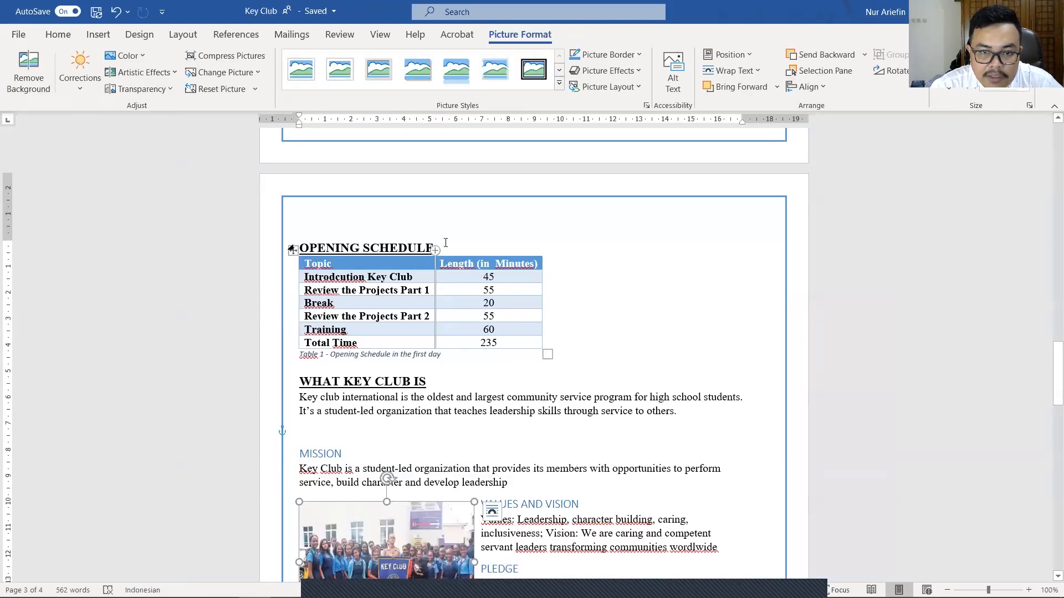
Step: Add a bookmark named "Schedule" to the OPENING SCHEDULE heading
{"action": "left_click_drag", "start_coordinate": [442, 247], "coordinate": [306, 242]}
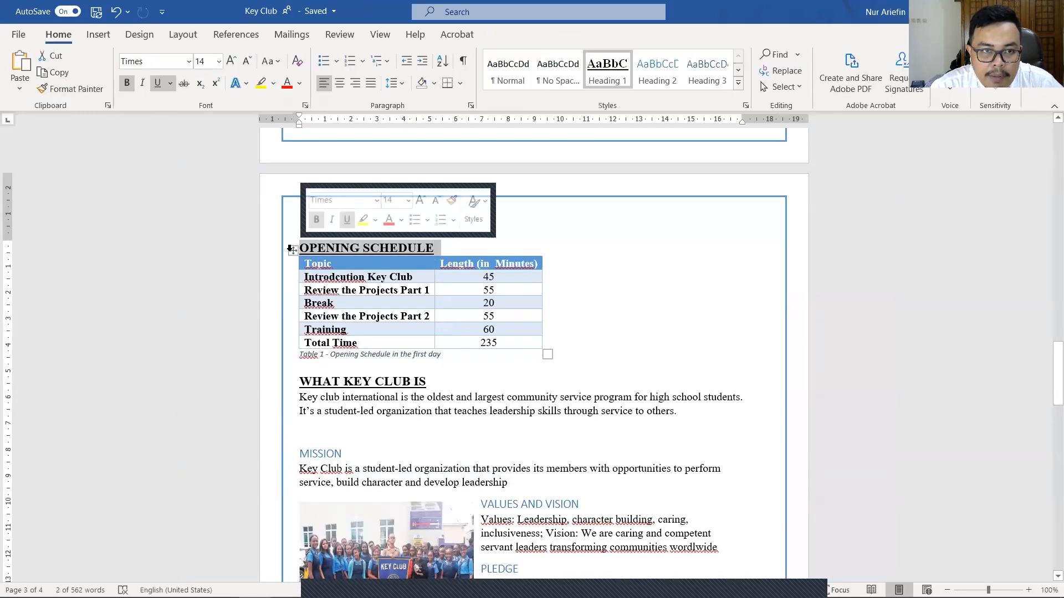
{"action": "left_click", "coordinate": [100, 36]}
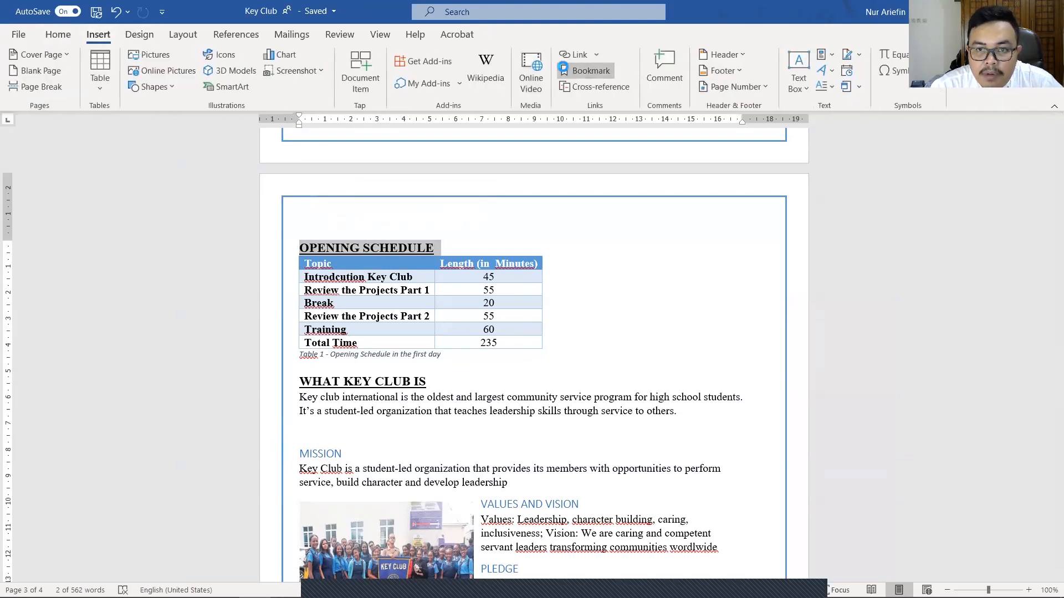
{"action": "left_click", "coordinate": [563, 68]}
{"action": "type", "text": "s"}
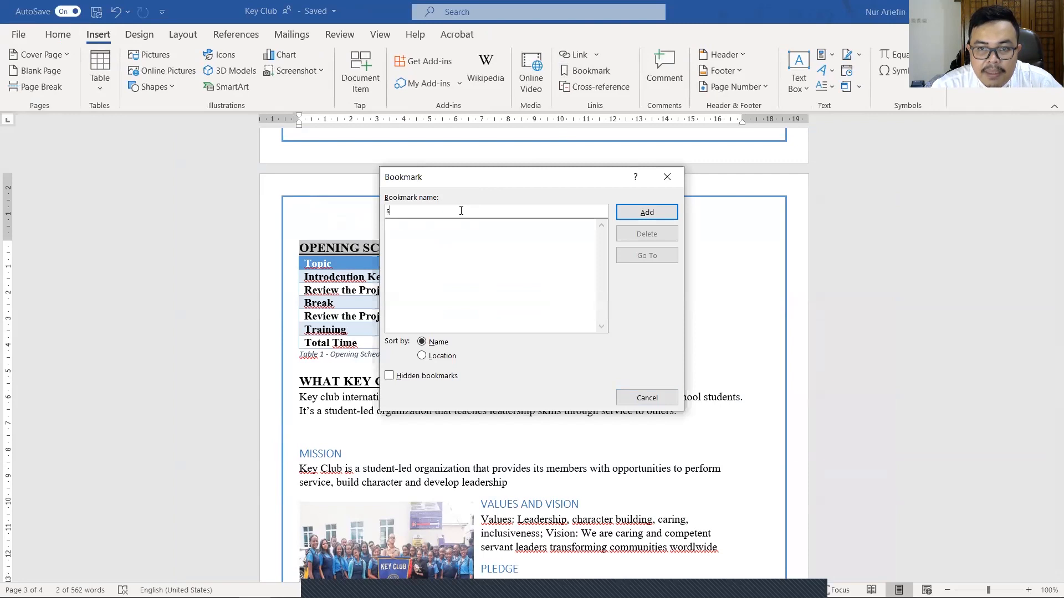
{"action": "key", "text": "BackSpace"}
{"action": "type", "text": "Schedule"}
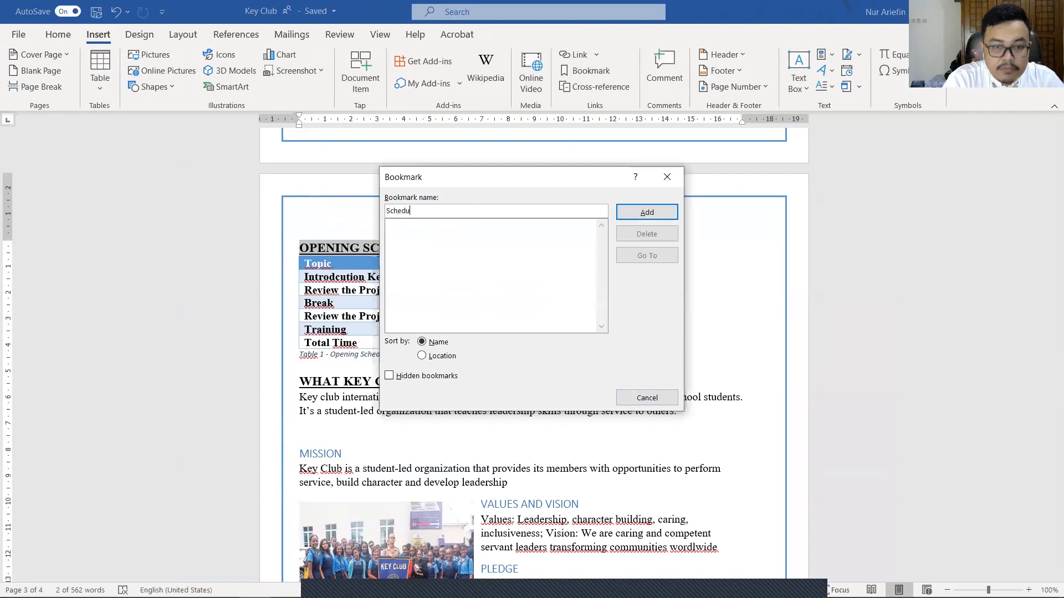
{"action": "left_click", "coordinate": [643, 214]}
{"action": "left_click", "coordinate": [620, 378]}
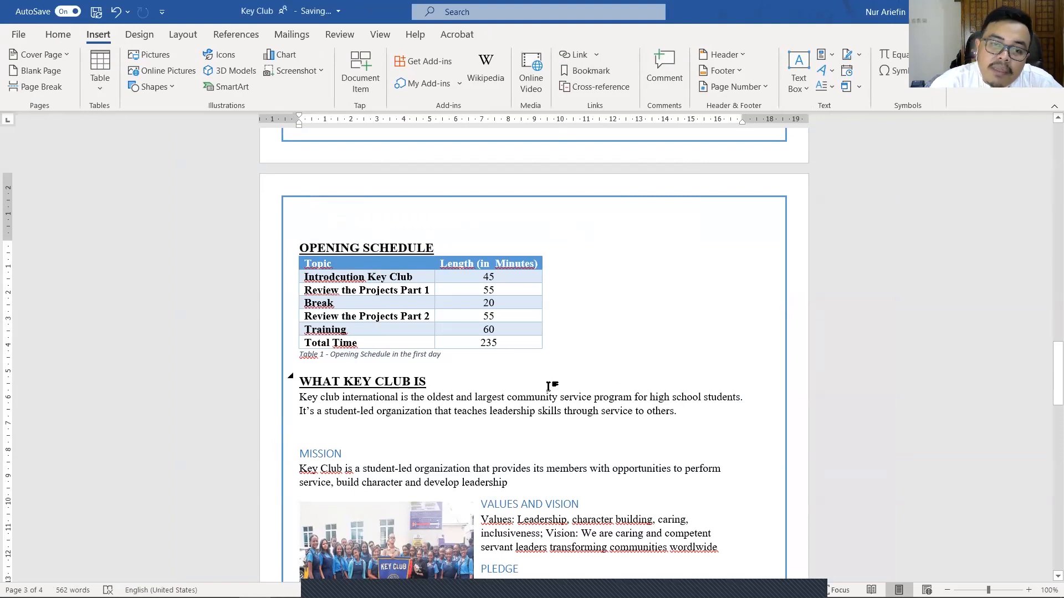
Step: Test the "Schedule" bookmark by jumping to it from the MY KIWANIS FAMILY section on the last page
{"action": "scroll", "coordinate": [535, 359], "scroll_direction": "down", "scroll_amount": 10}
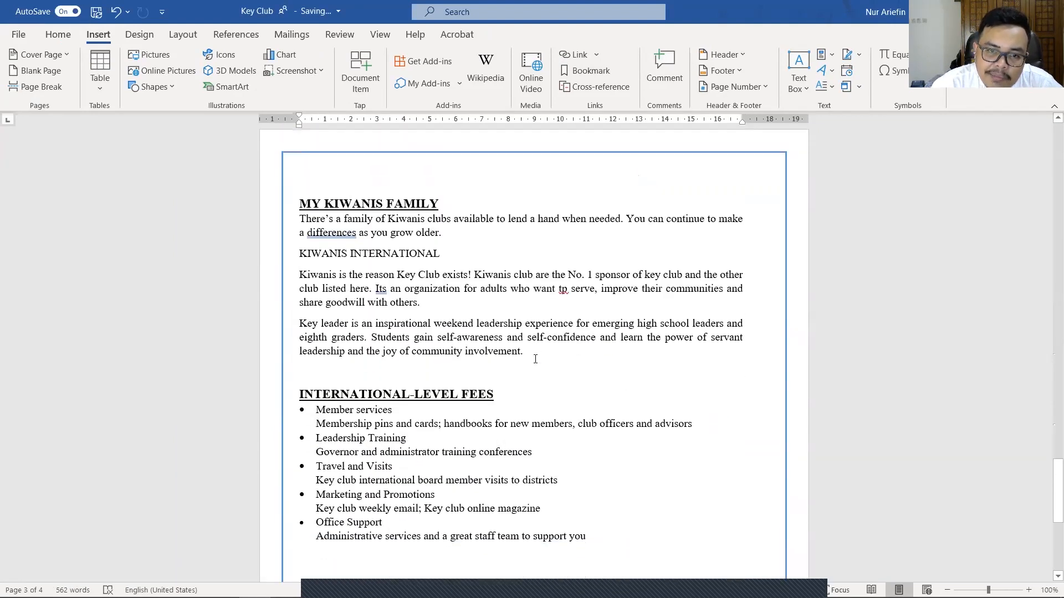
{"action": "left_click", "coordinate": [536, 358]}
{"action": "left_click", "coordinate": [584, 71]}
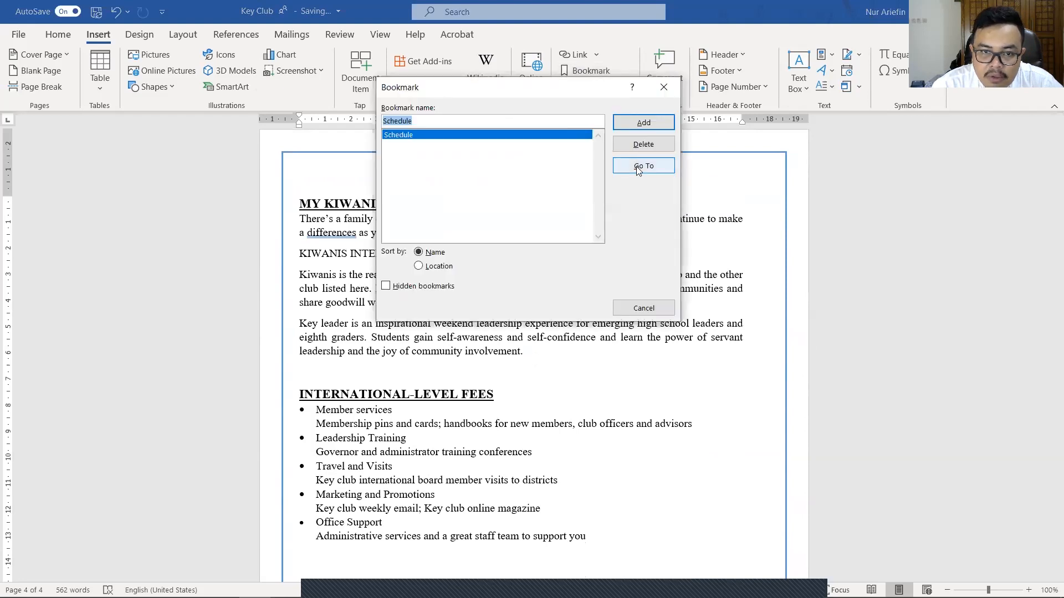
{"action": "left_click", "coordinate": [638, 168]}
{"action": "left_click", "coordinate": [637, 308]}
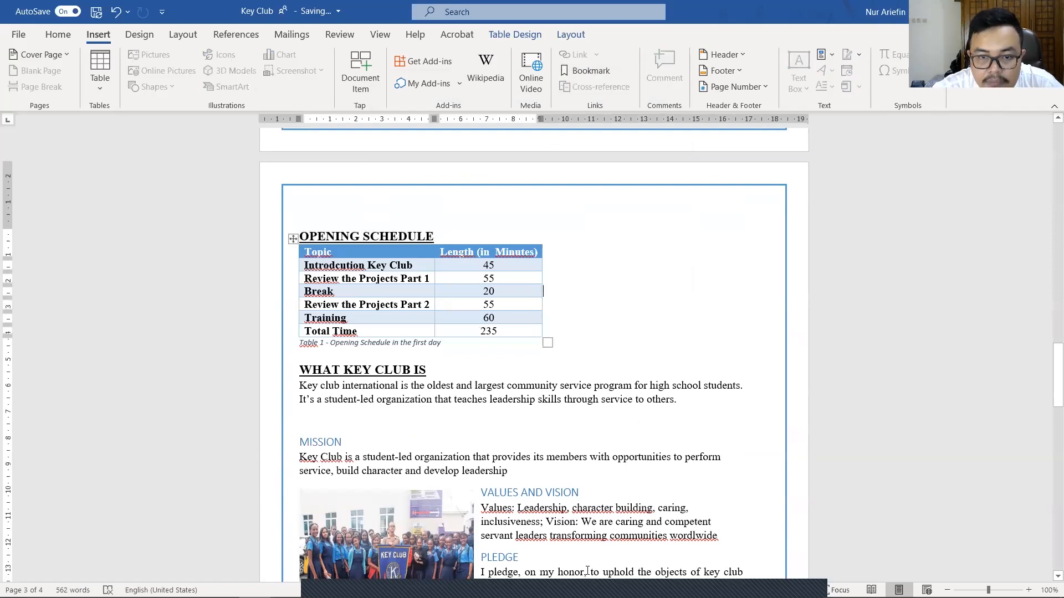
Step: Tick off task 18, Bookmark, in the Simulation Test 1.1 document and read the requirements of task 19, SmartArt
{"action": "key", "text": "alt+Tab"}
{"action": "left_click", "coordinate": [296, 410]}
{"action": "scroll", "coordinate": [419, 384], "scroll_direction": "down", "scroll_amount": 2}
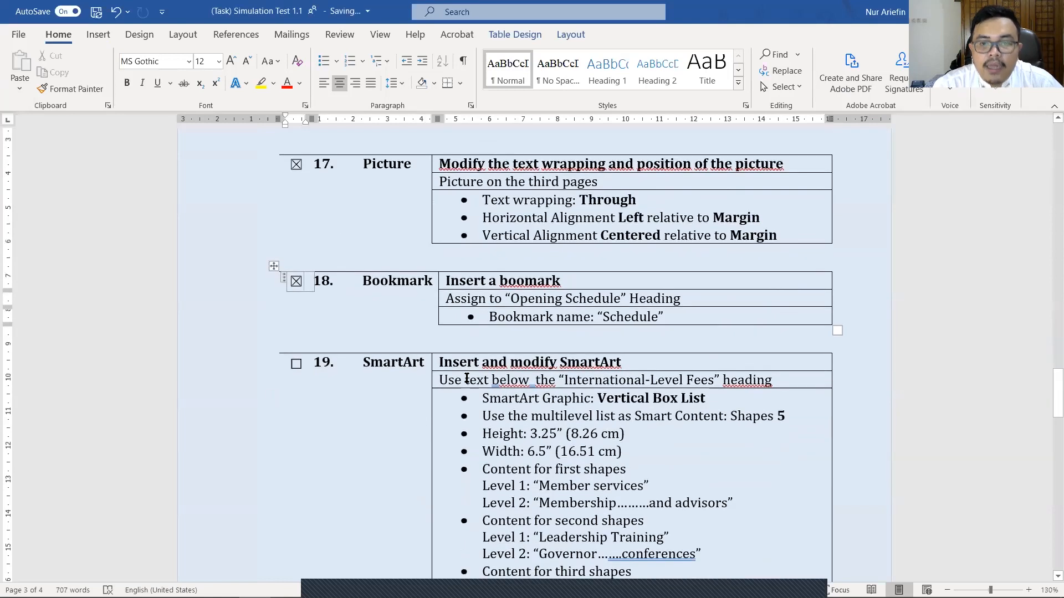
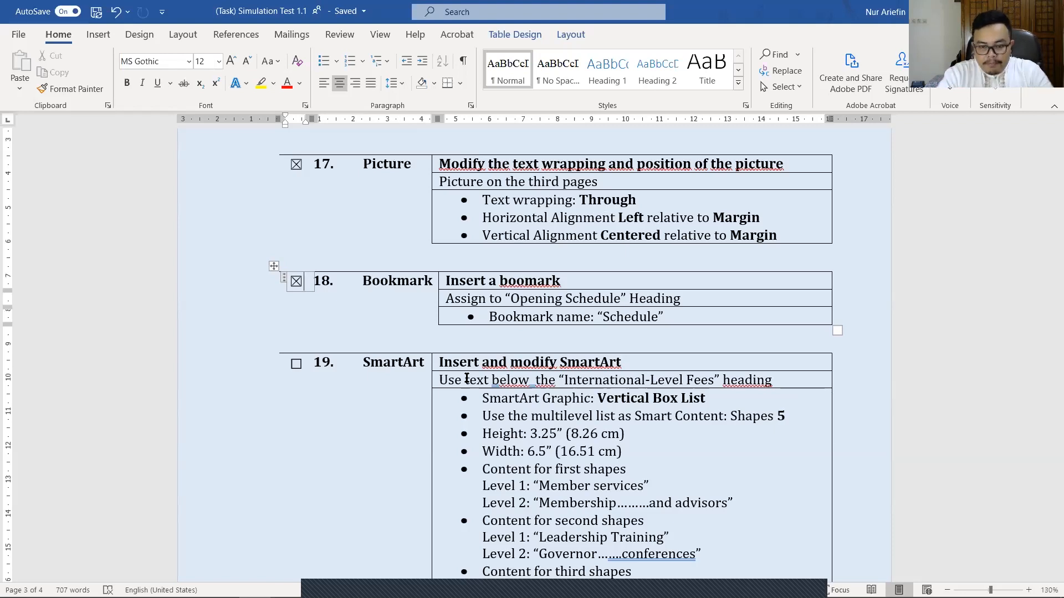
{"action": "scroll", "coordinate": [509, 454], "scroll_direction": "down", "scroll_amount": 3}
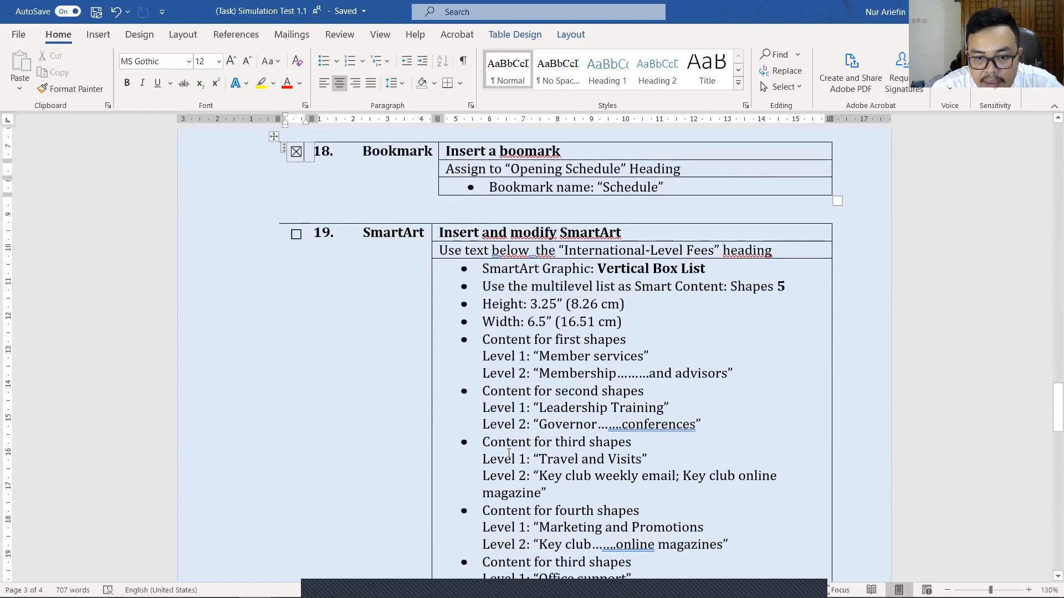
{"action": "scroll", "coordinate": [508, 453], "scroll_direction": "down", "scroll_amount": 1}
{"action": "scroll", "coordinate": [577, 513], "scroll_direction": "up", "scroll_amount": 3}
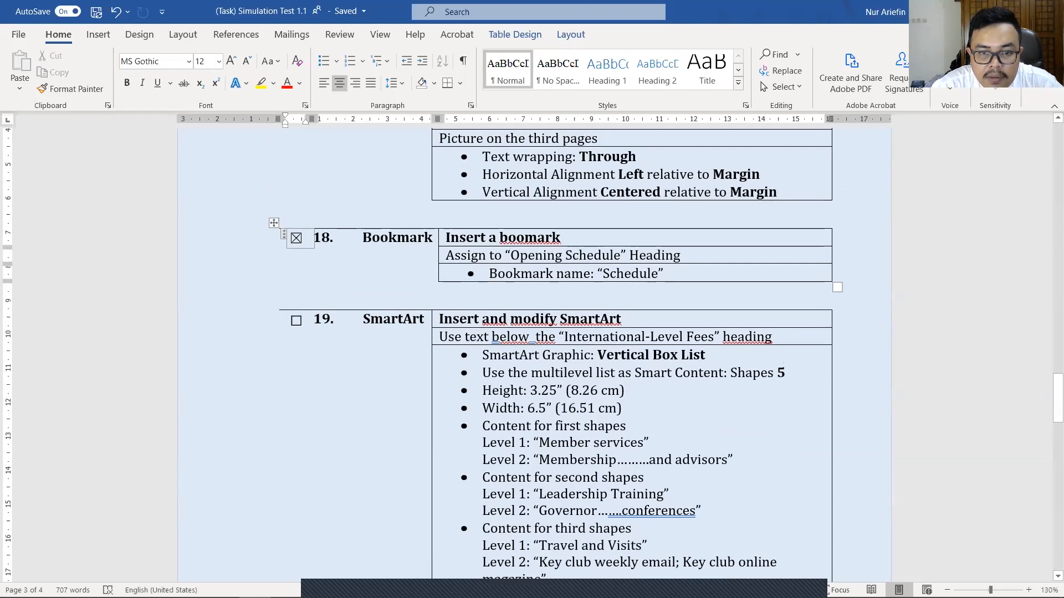
Step: Return to the Key Club document and insert an empty, unbulleted line directly below the INTERNATIONAL-LEVEL FEES heading
{"action": "key", "text": "alt+Tab"}
{"action": "scroll", "coordinate": [512, 398], "scroll_direction": "down", "scroll_amount": 10}
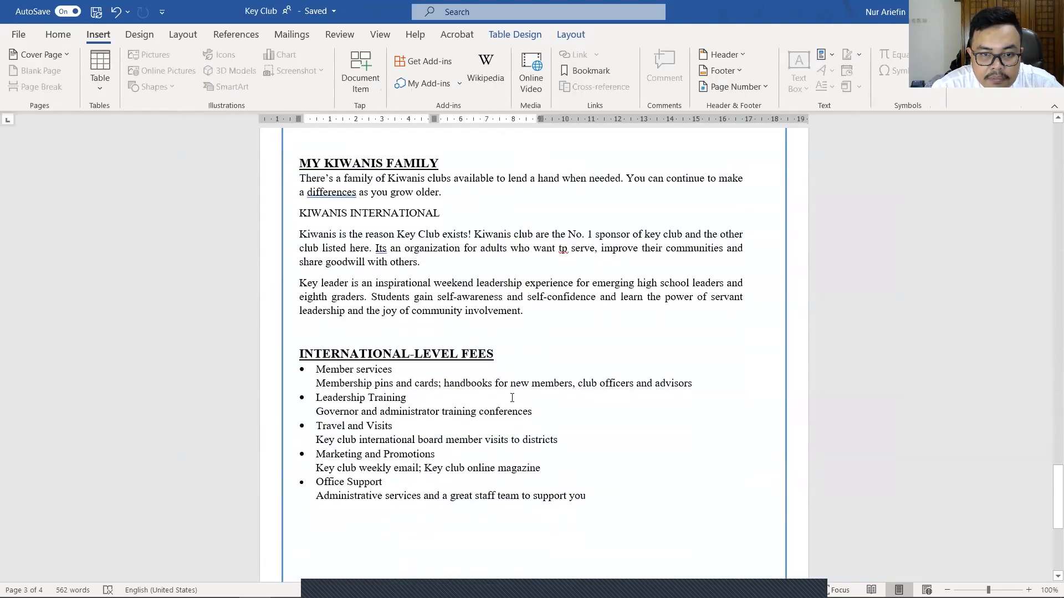
{"action": "left_click", "coordinate": [504, 356]}
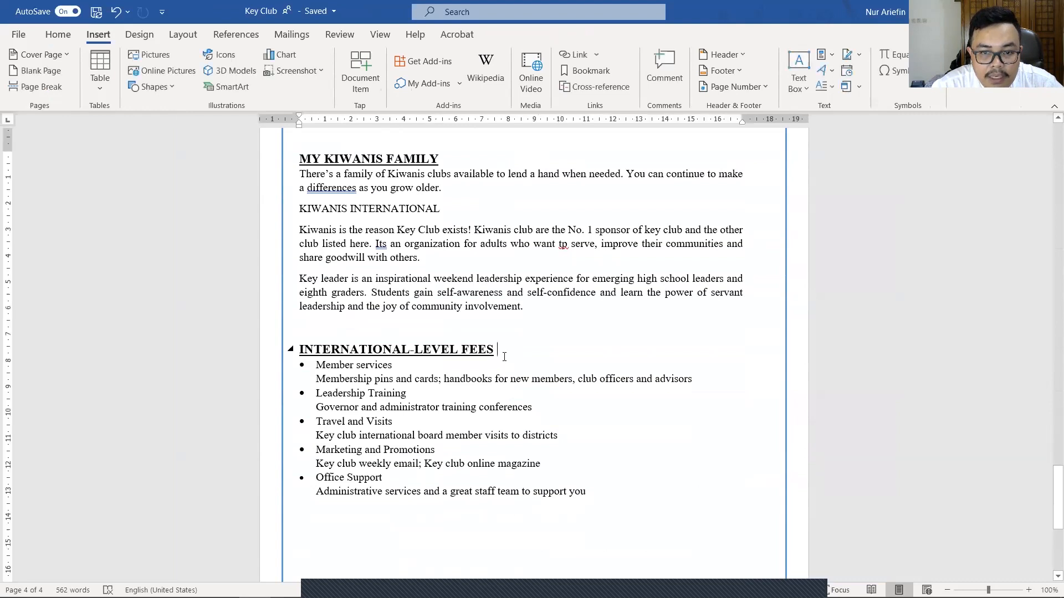
{"action": "key", "text": "Right"}
{"action": "key", "text": "Return"}
{"action": "key", "text": "BackSpace"}
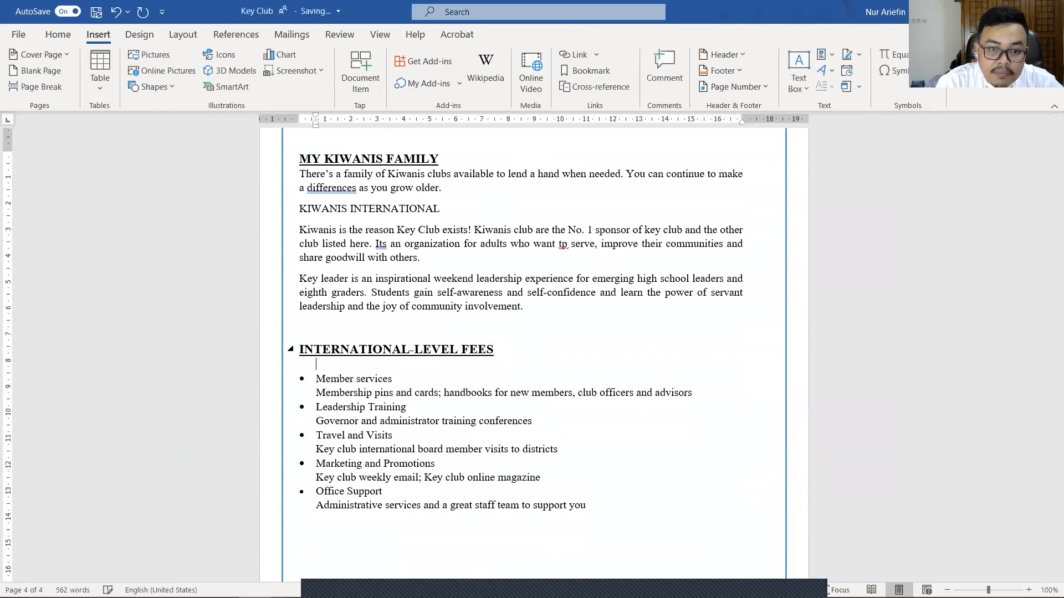
{"action": "key", "text": "BackSpace"}
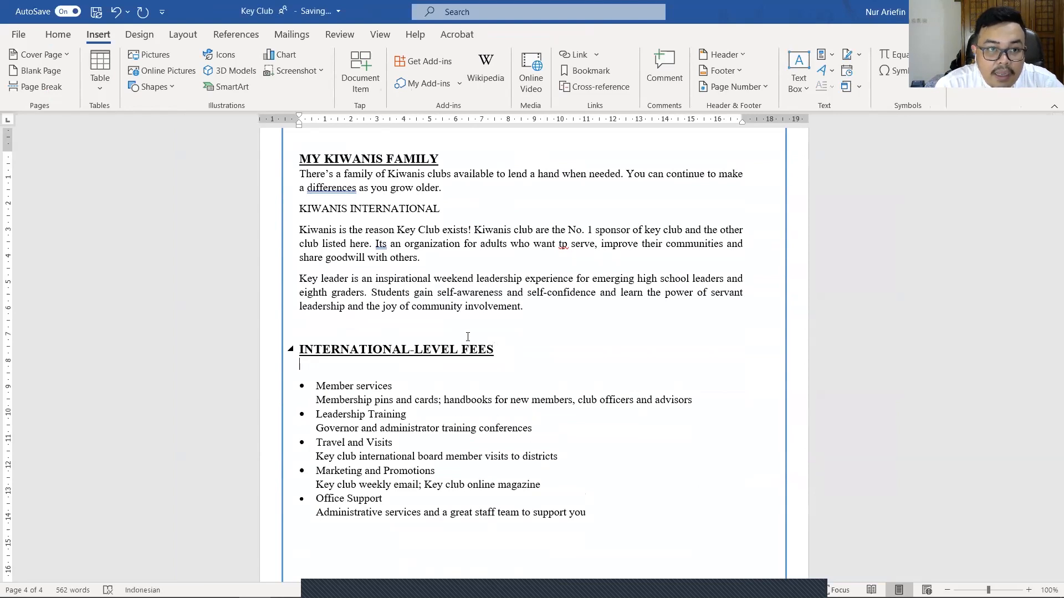
Step: Insert a Vertical Box List SmartArt graphic on the empty line below the INTERNATIONAL-LEVEL FEES heading
{"action": "left_click", "coordinate": [58, 35]}
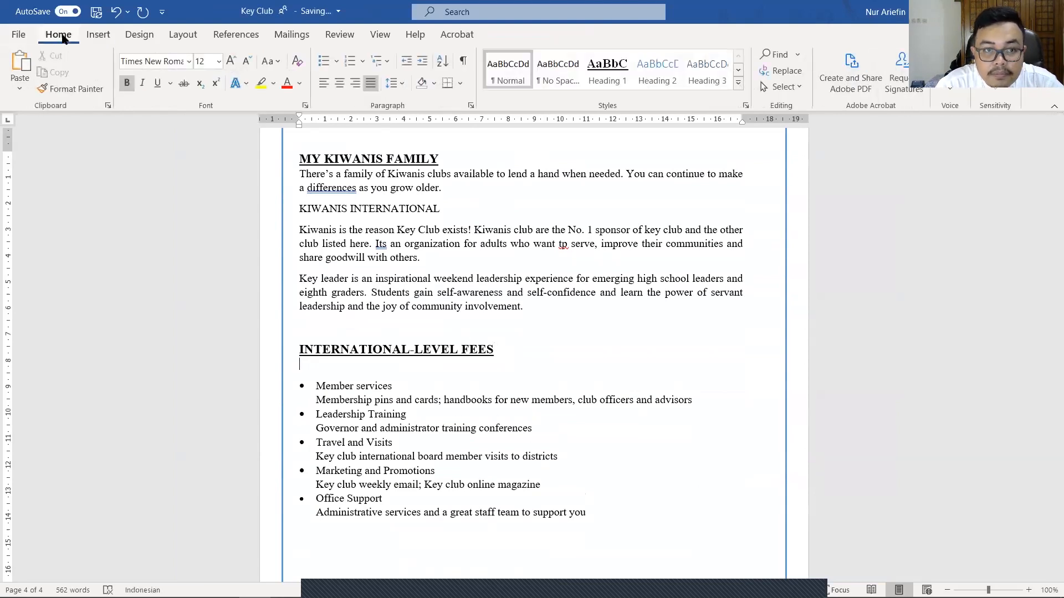
{"action": "left_click", "coordinate": [98, 35]}
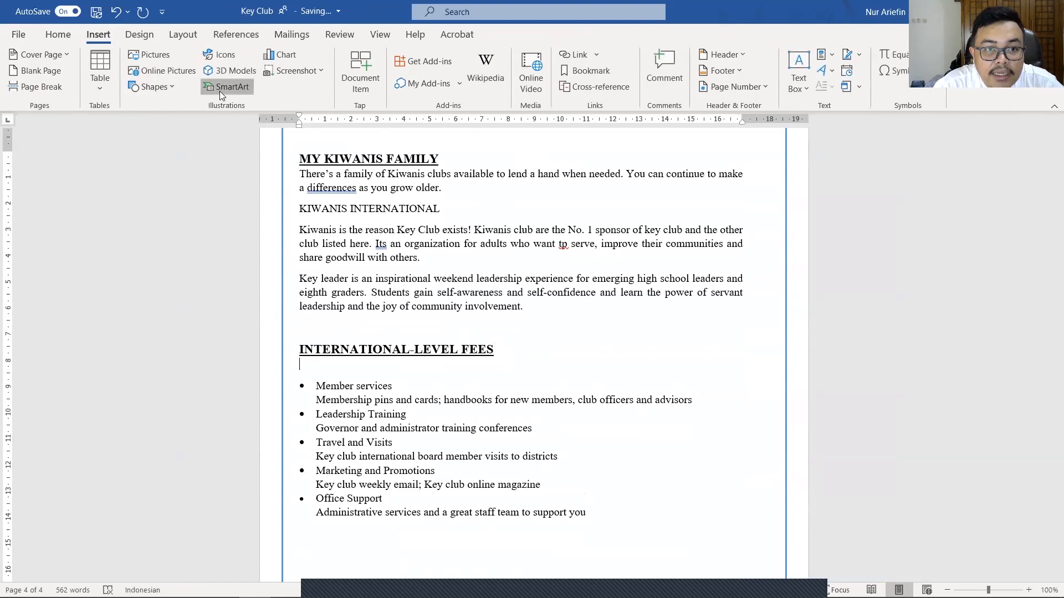
{"action": "left_click", "coordinate": [224, 89]}
{"action": "left_click", "coordinate": [349, 217]}
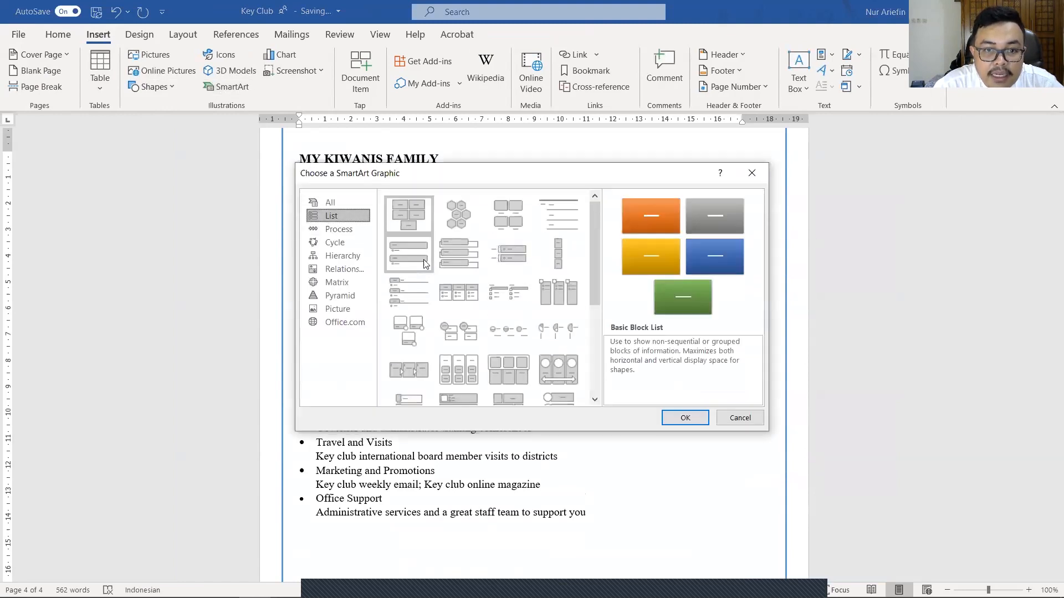
{"action": "left_click", "coordinate": [450, 271]}
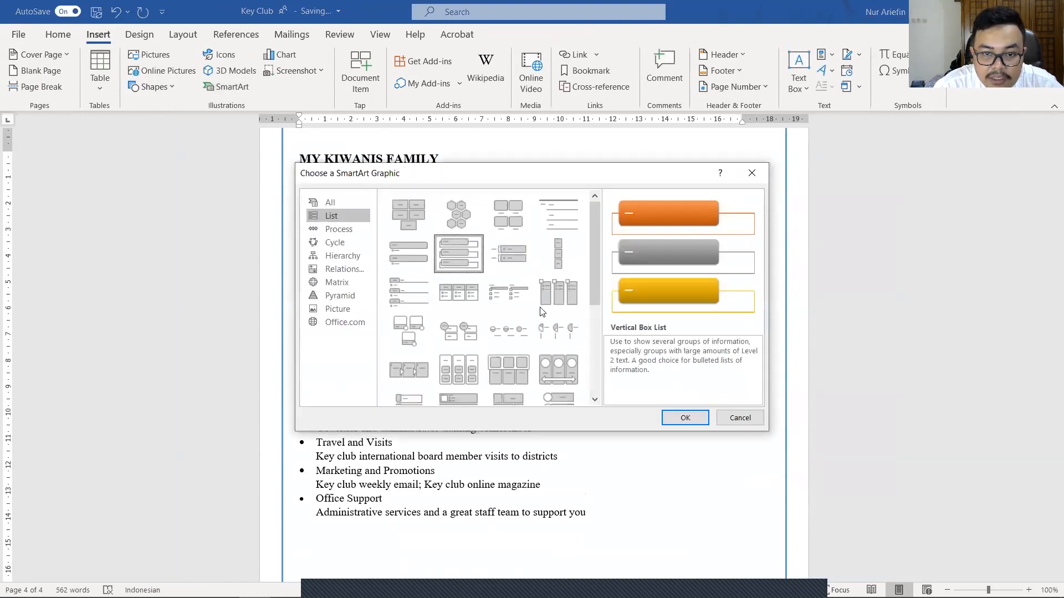
{"action": "left_click", "coordinate": [676, 418]}
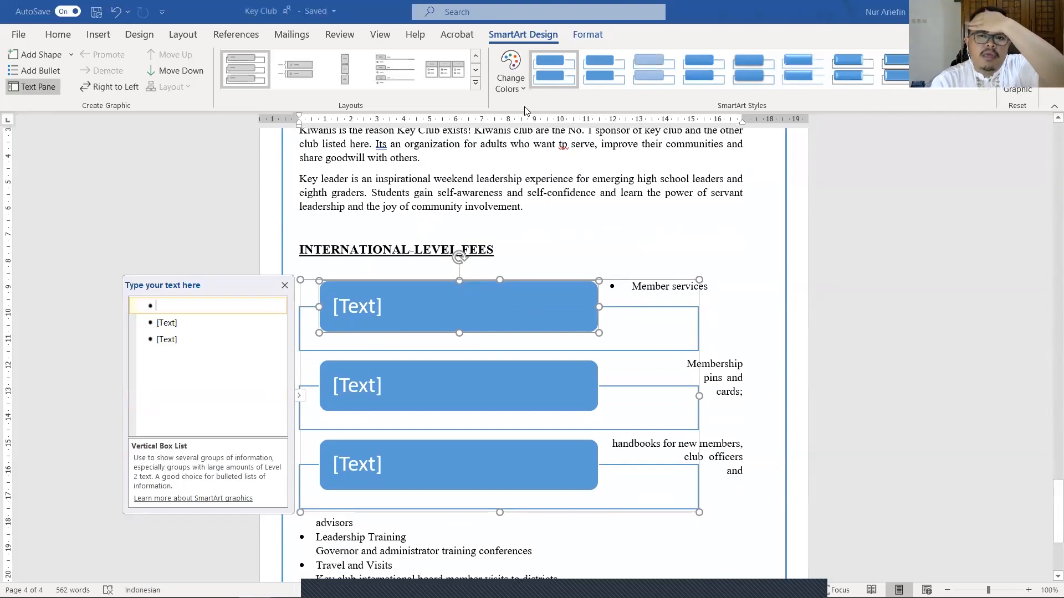
Step: Check the shape requirement in task 19 and add two shapes to the SmartArt to make five
{"action": "left_click", "coordinate": [589, 34]}
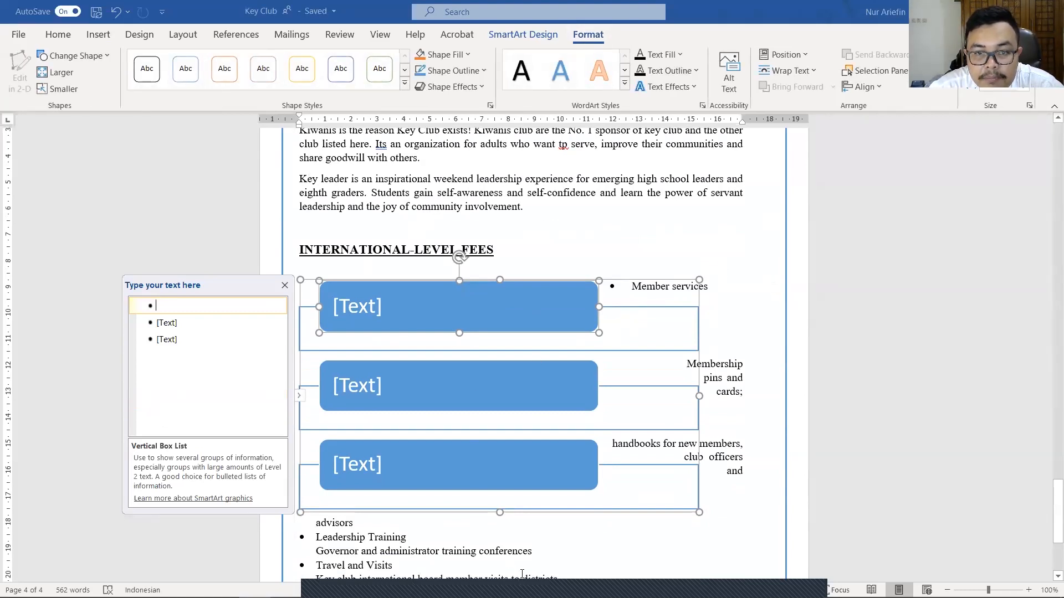
{"action": "key", "text": "alt+Tab"}
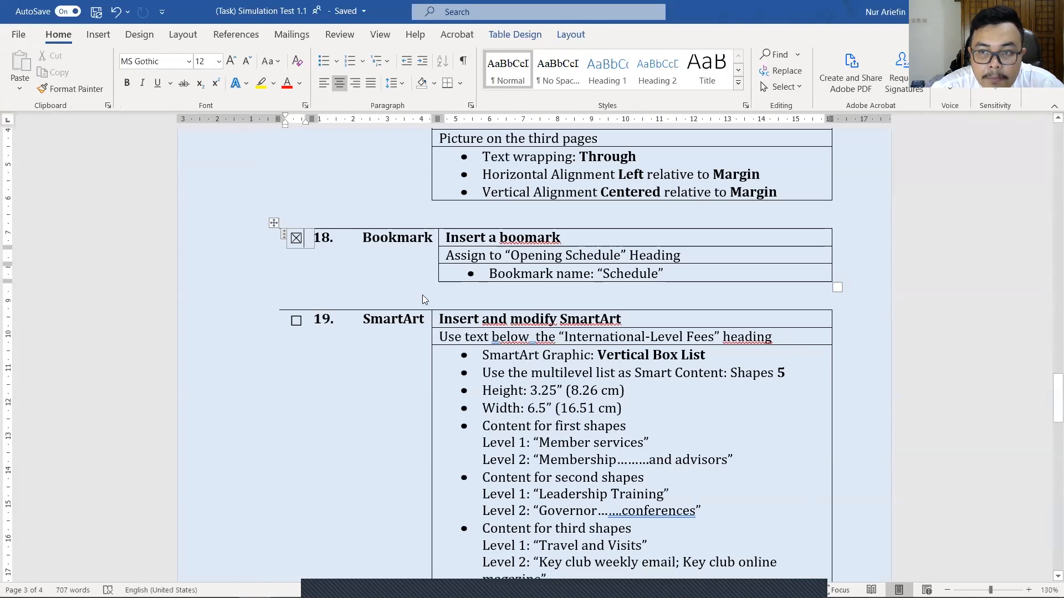
{"action": "key", "text": "alt+Tab"}
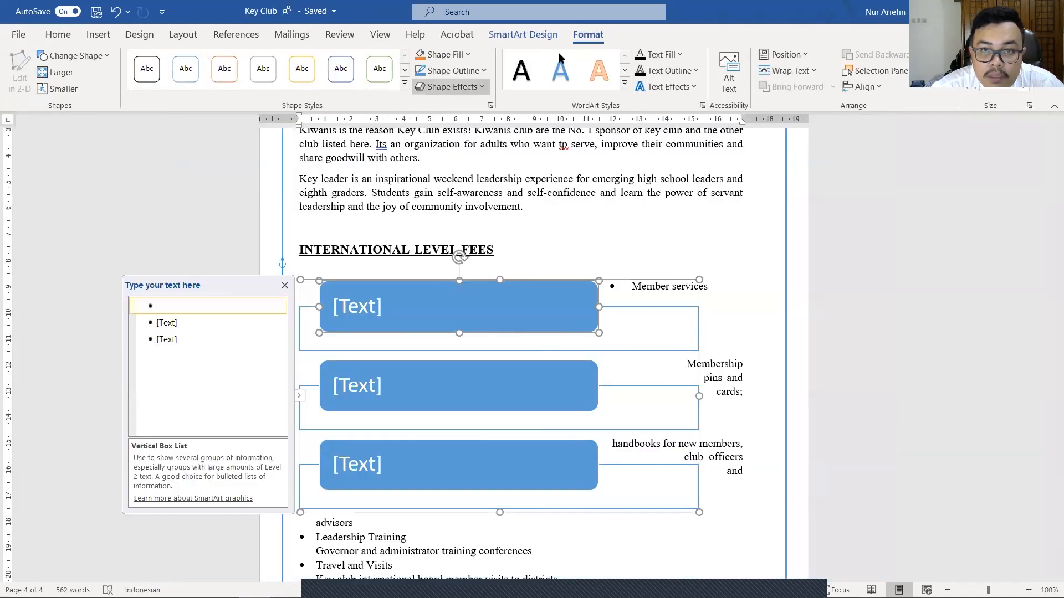
{"action": "left_click", "coordinate": [523, 34]}
{"action": "left_click", "coordinate": [39, 55]}
{"action": "left_click", "coordinate": [38, 56]}
Step: Add one empty level 2 bullet under each of the five SmartArt shapes
{"action": "left_click", "coordinate": [197, 305]}
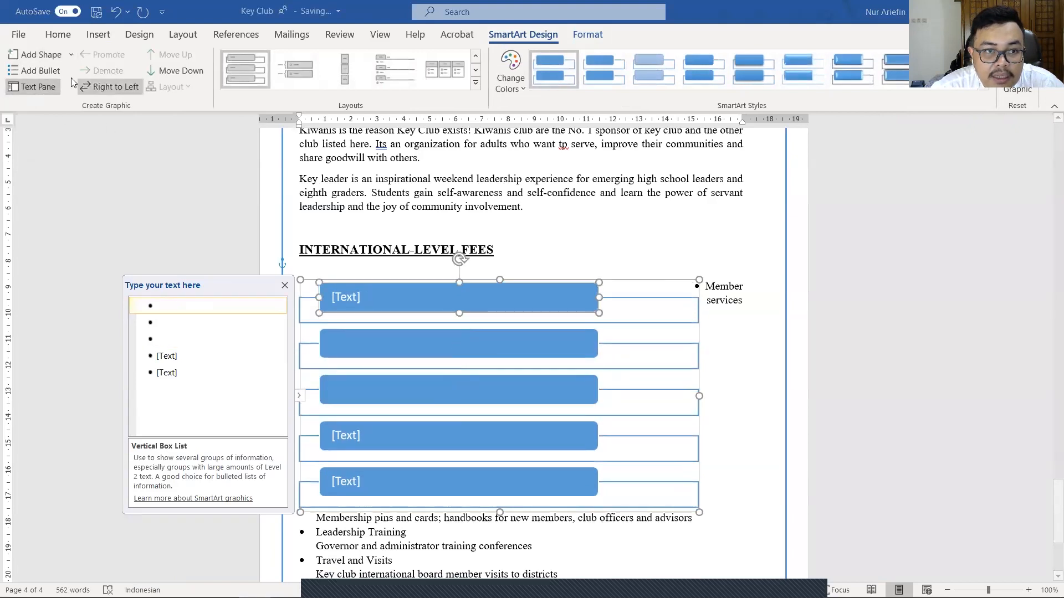
{"action": "left_click", "coordinate": [37, 71]}
{"action": "key", "text": "Down"}
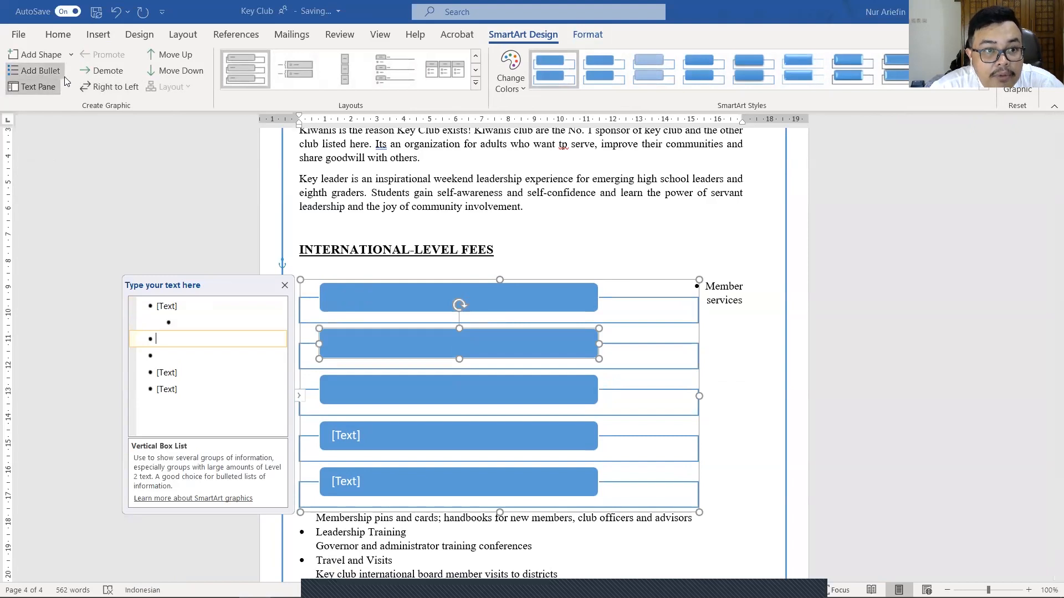
{"action": "left_click", "coordinate": [39, 70]}
{"action": "left_click", "coordinate": [232, 379]}
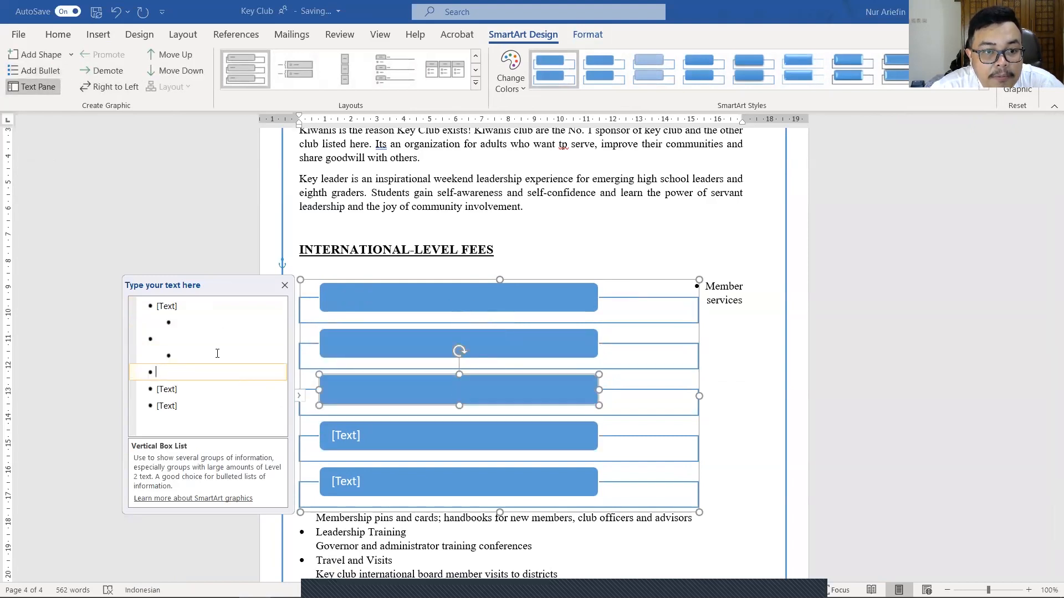
{"action": "left_click", "coordinate": [36, 71]}
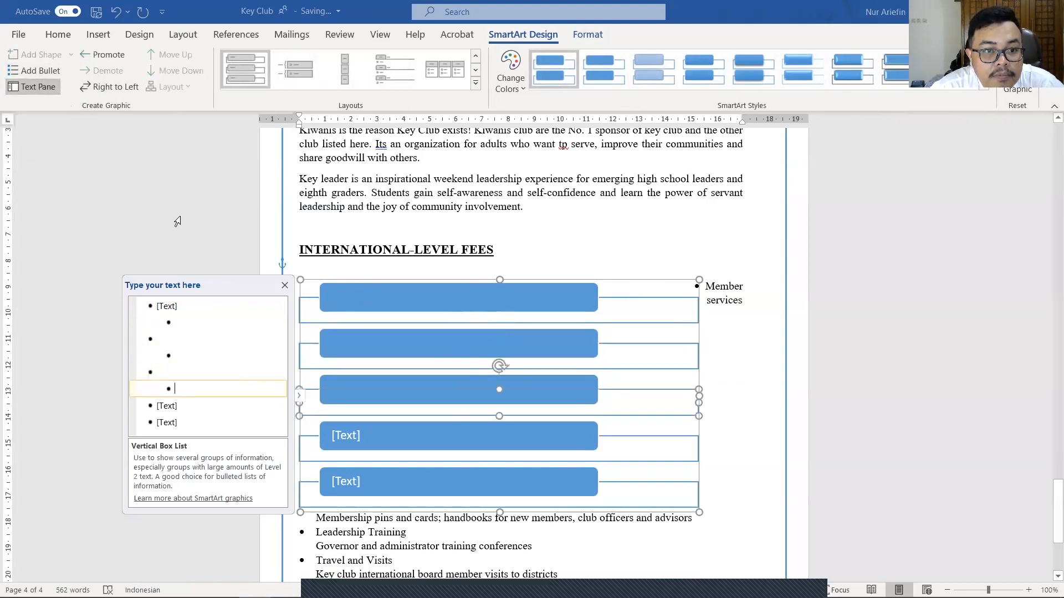
{"action": "left_click", "coordinate": [195, 405]}
{"action": "left_click", "coordinate": [36, 70]}
{"action": "scroll", "coordinate": [182, 422], "scroll_direction": "down", "scroll_amount": 1}
{"action": "left_click", "coordinate": [176, 428]}
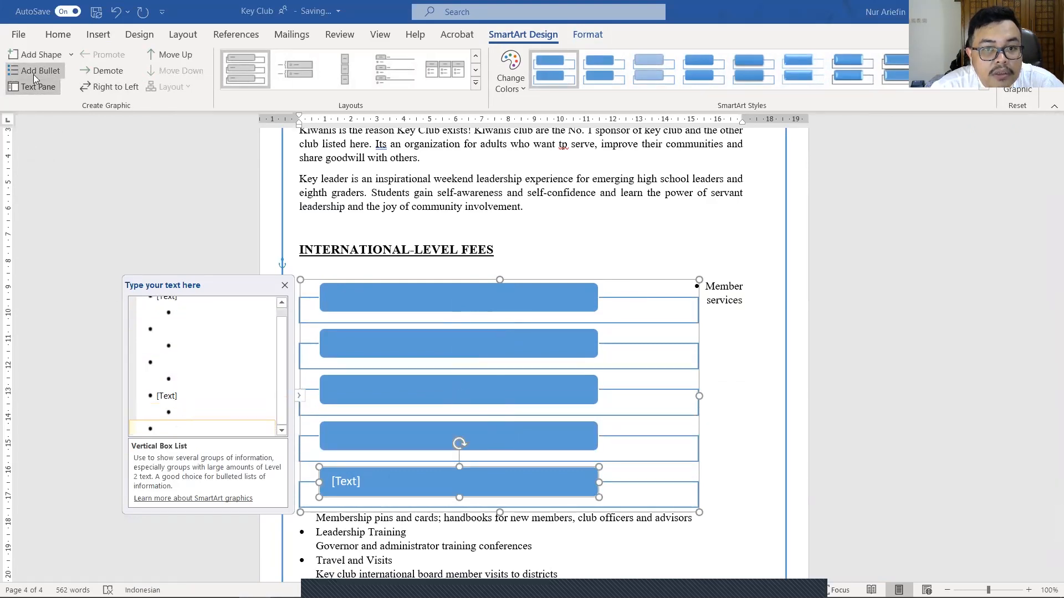
{"action": "left_click", "coordinate": [35, 77]}
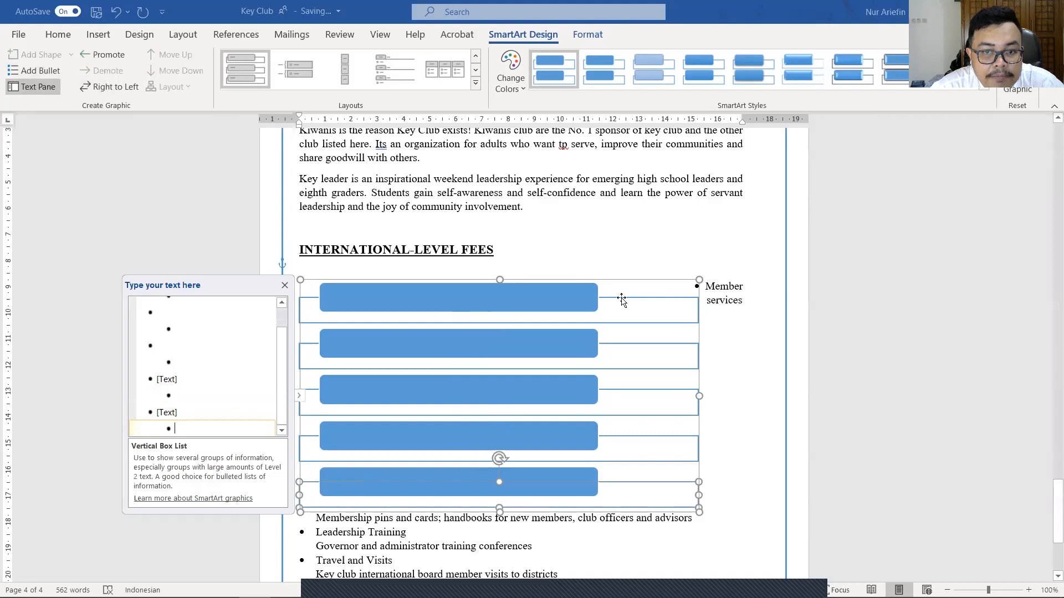
{"action": "left_click", "coordinate": [190, 308]}
{"action": "scroll", "coordinate": [191, 308], "scroll_direction": "up", "scroll_amount": 2}
{"action": "left_click", "coordinate": [195, 308]}
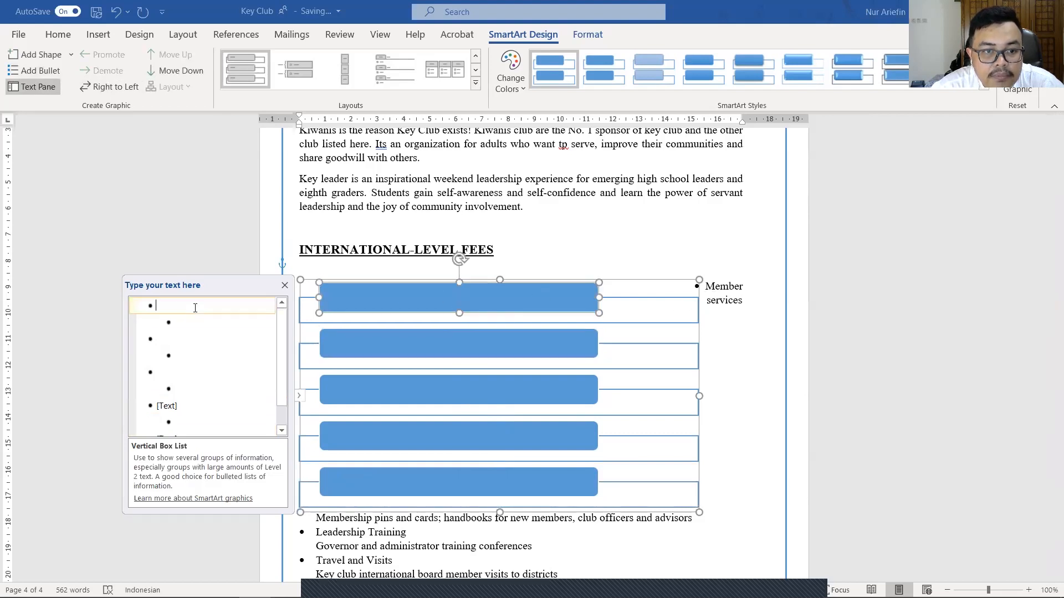
{"action": "type", "text": "Member Se"}
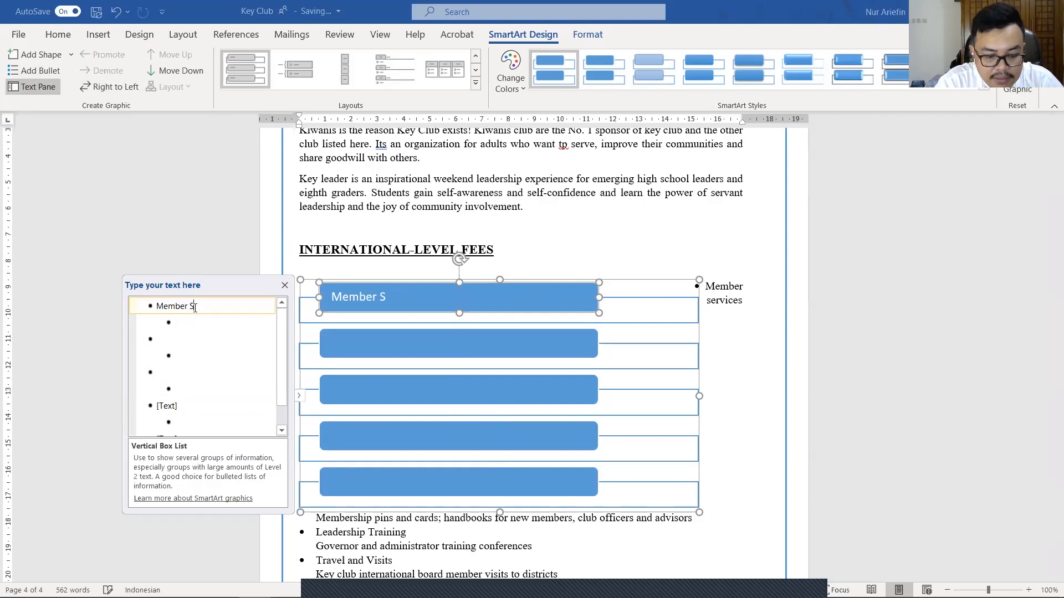
{"action": "key", "text": "BackSpace"}
{"action": "key", "text": "BackSpace"}
{"action": "key", "text": "BackSpace"}
{"action": "key", "text": "BackSpace"}
{"action": "key", "text": "BackSpace"}
{"action": "key", "text": "BackSpace"}
{"action": "key", "text": "BackSpace"}
{"action": "key", "text": "BackSpace"}
{"action": "key", "text": "BackSpace"}
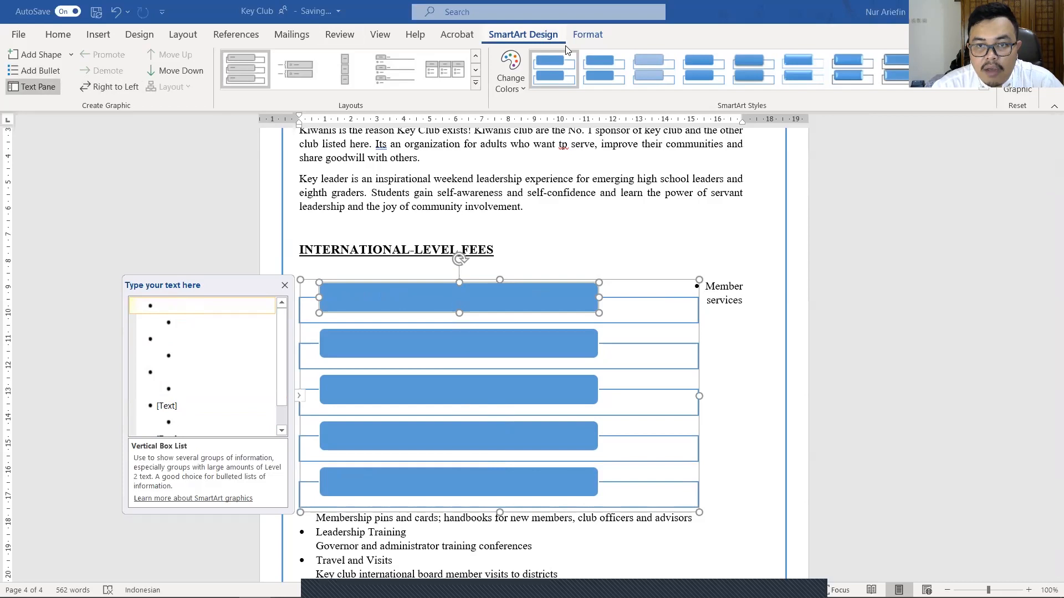
Step: Set the whole SmartArt graphic's height to 8.26 cm and its width to 16.51 cm, as task 19 requires
{"action": "left_click", "coordinate": [588, 35]}
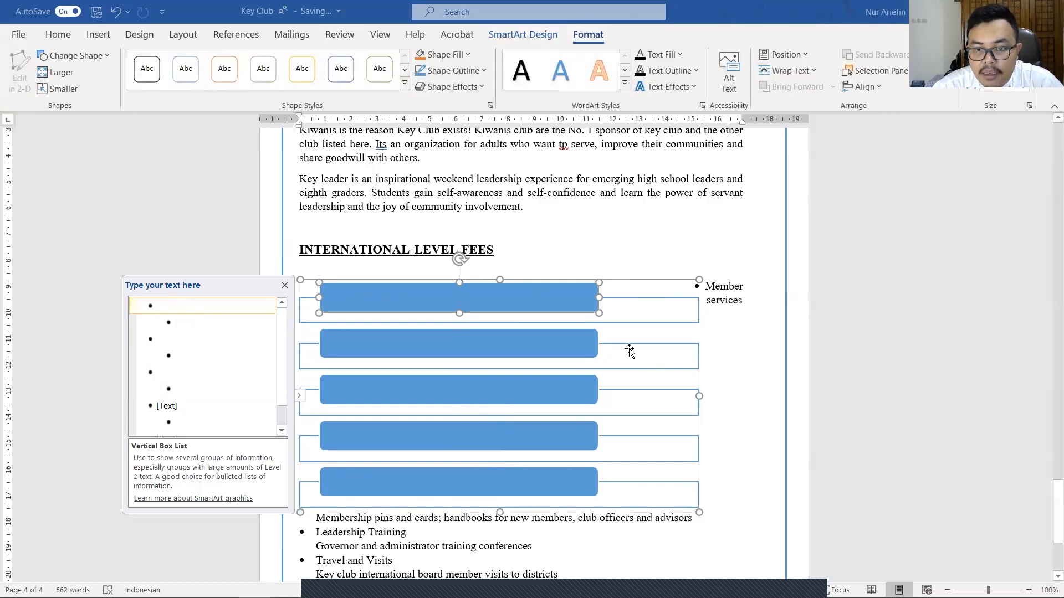
{"action": "left_click", "coordinate": [643, 280]}
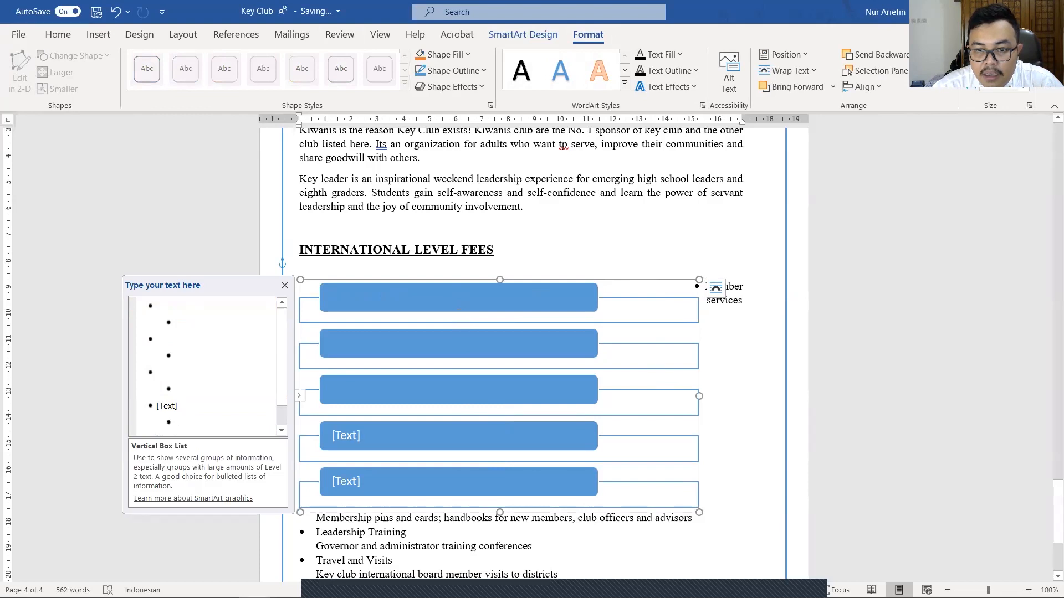
{"action": "key", "text": "alt+Tab"}
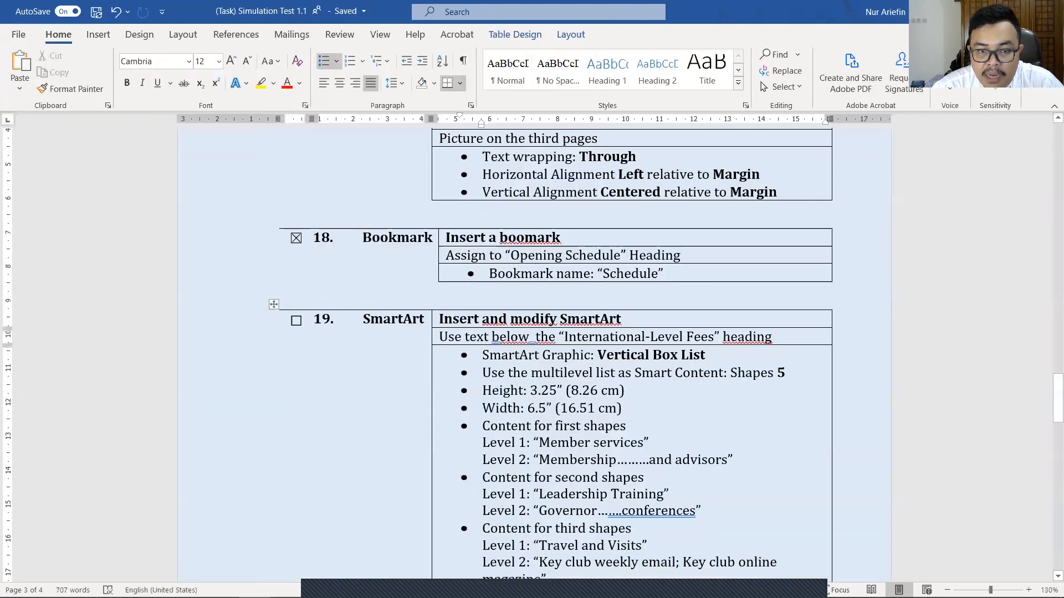
{"action": "key", "text": "alt+Tab"}
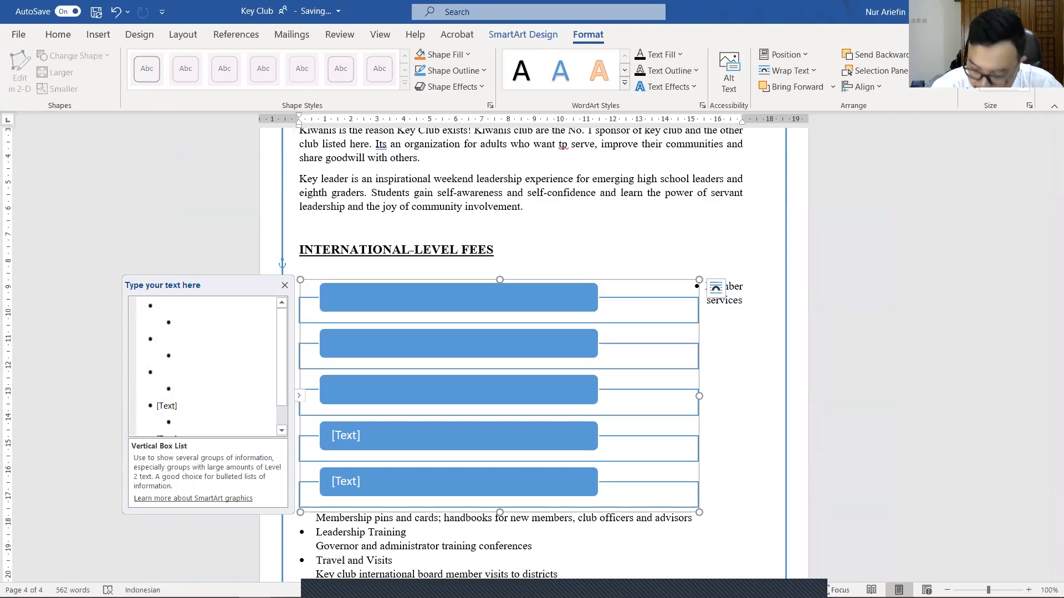
{"action": "key", "text": "ctrl+z"}
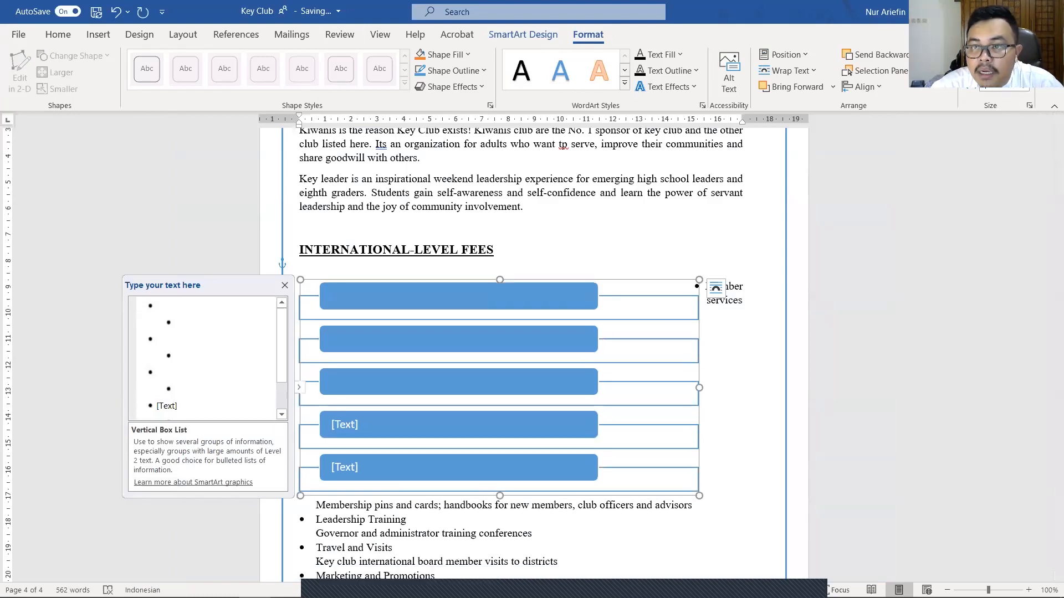
{"action": "left_click_drag", "start_coordinate": [699, 388], "coordinate": [732, 387]}
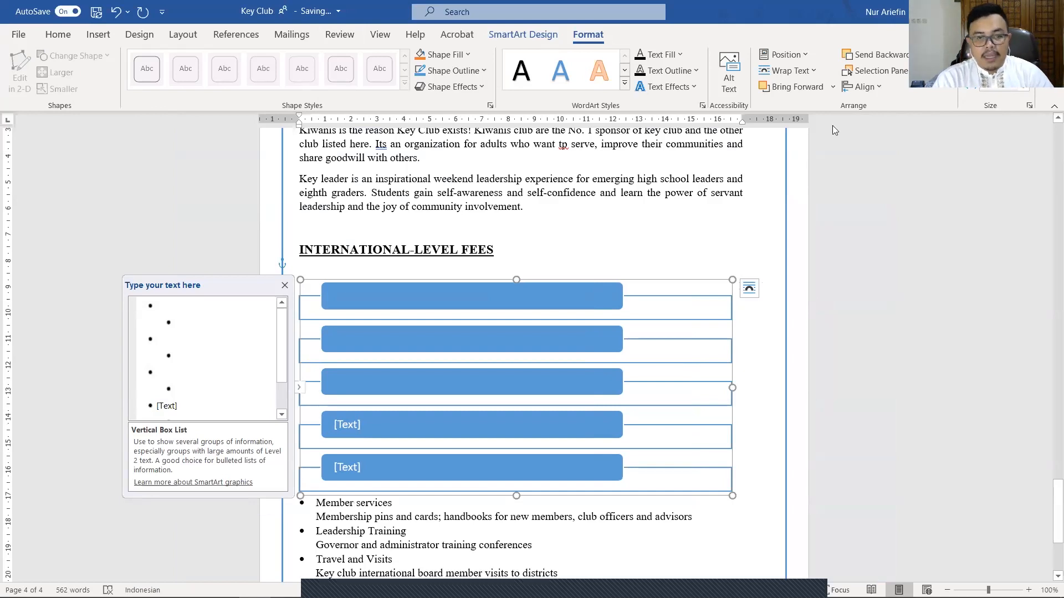
{"action": "left_click", "coordinate": [205, 303]}
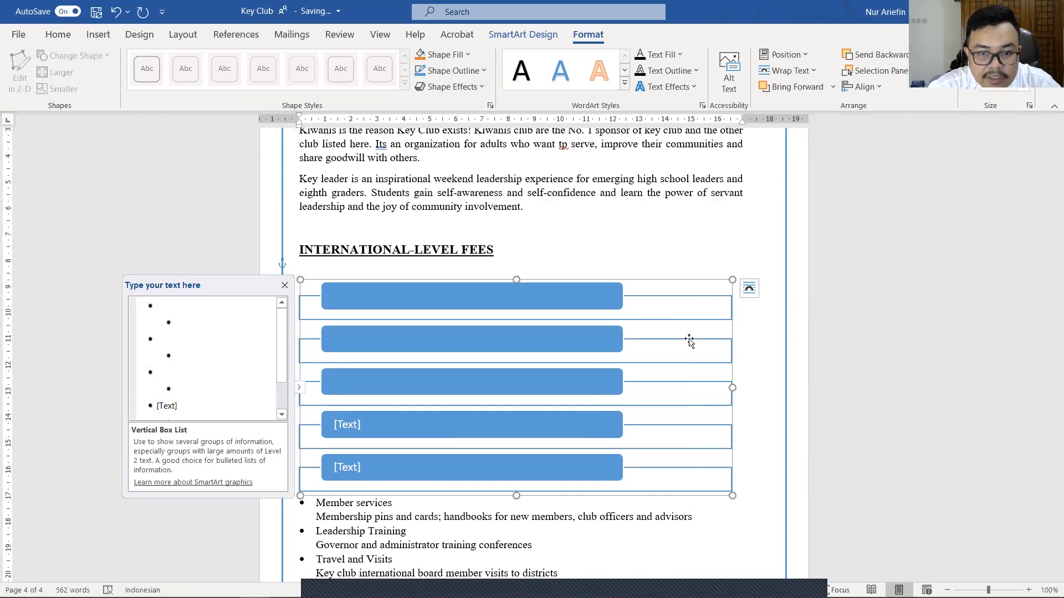
Step: Enter "Member services" as the text of the first SmartArt shape
{"action": "scroll", "coordinate": [546, 416], "scroll_direction": "down", "scroll_amount": 3}
{"action": "type", "text": "M"}
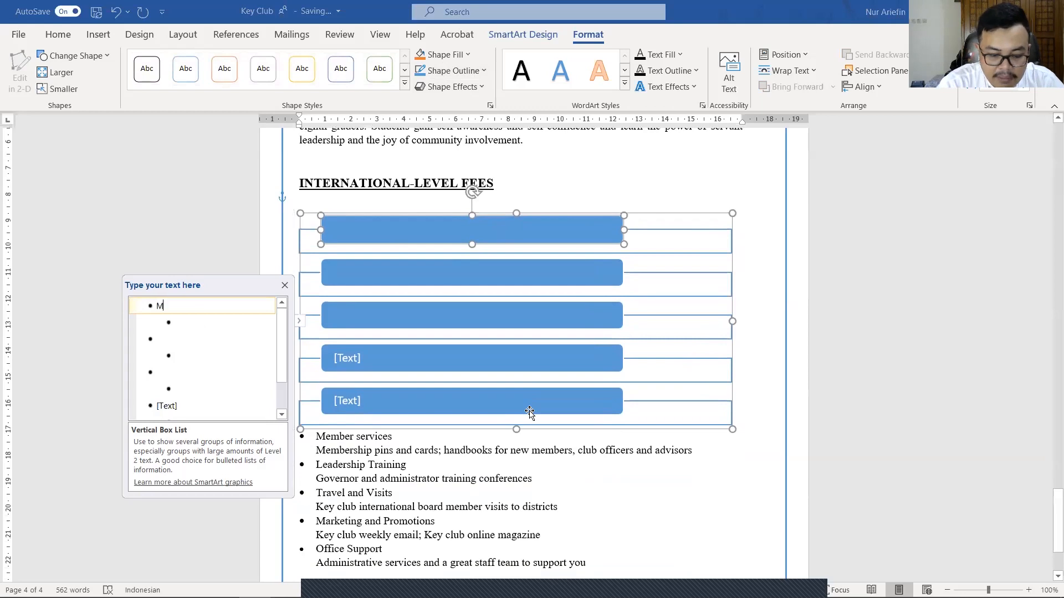
{"action": "type", "text": "ember se"}
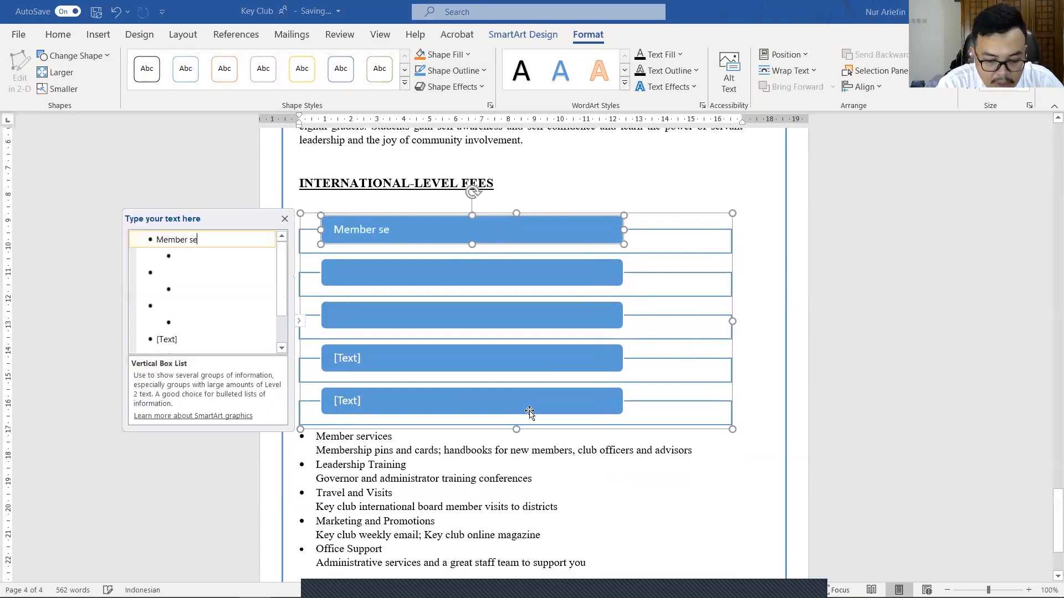
{"action": "type", "text": "rvices"}
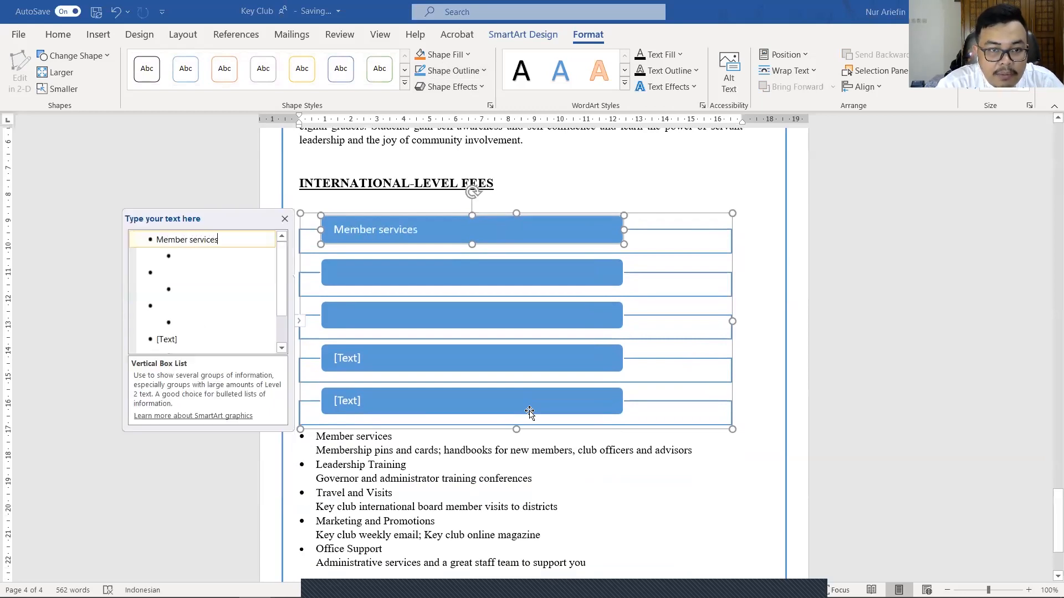
Step: Enter "Membership pins and cards; handbooks for new members, club officers and advisors" as the level 2 bullet under Member services
{"action": "key", "text": "Down"}
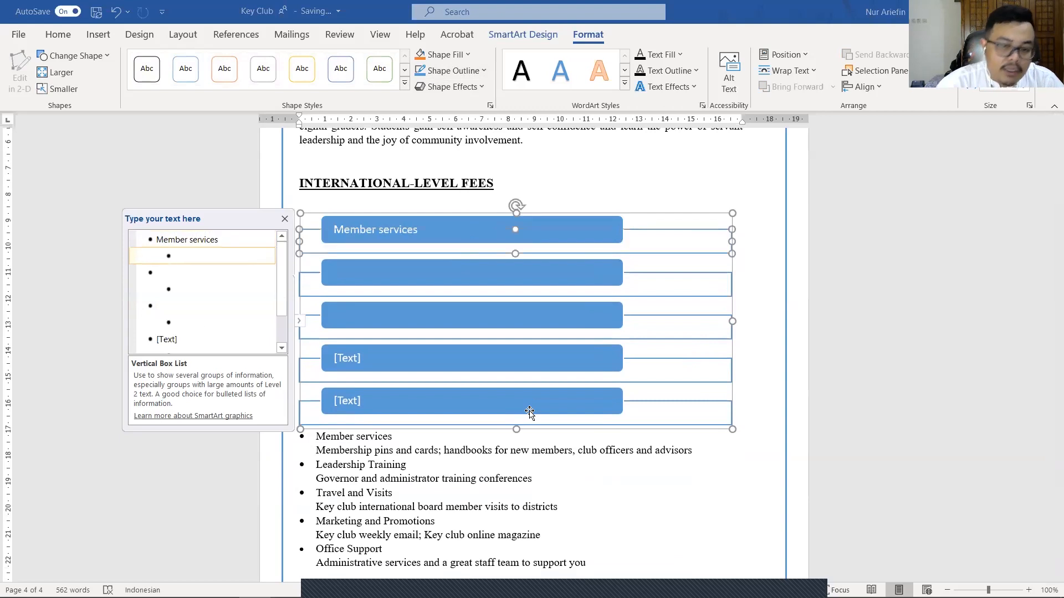
{"action": "type", "text": "Member"}
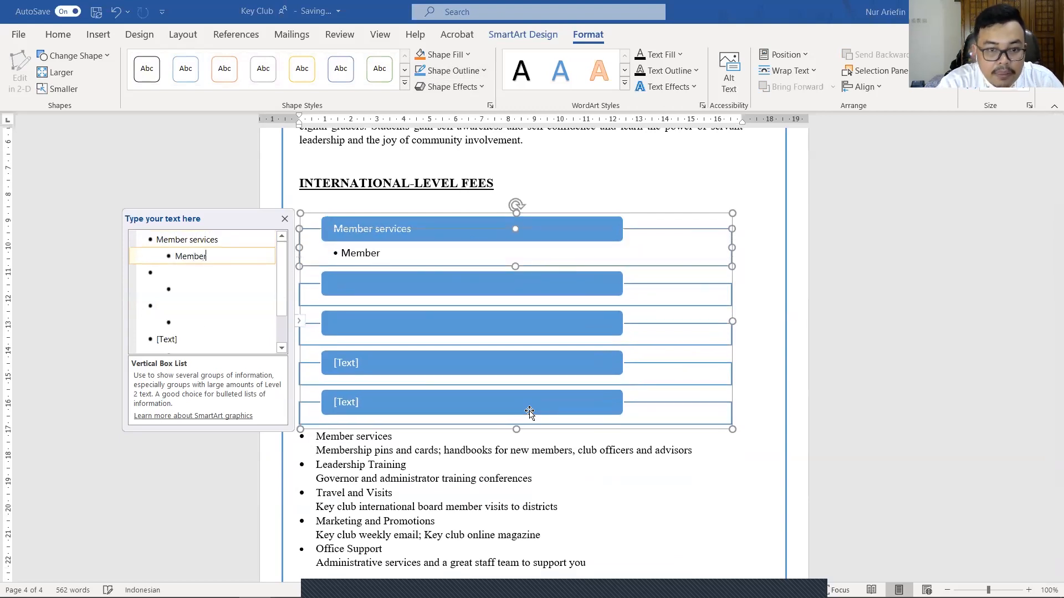
{"action": "type", "text": "shio oub"}
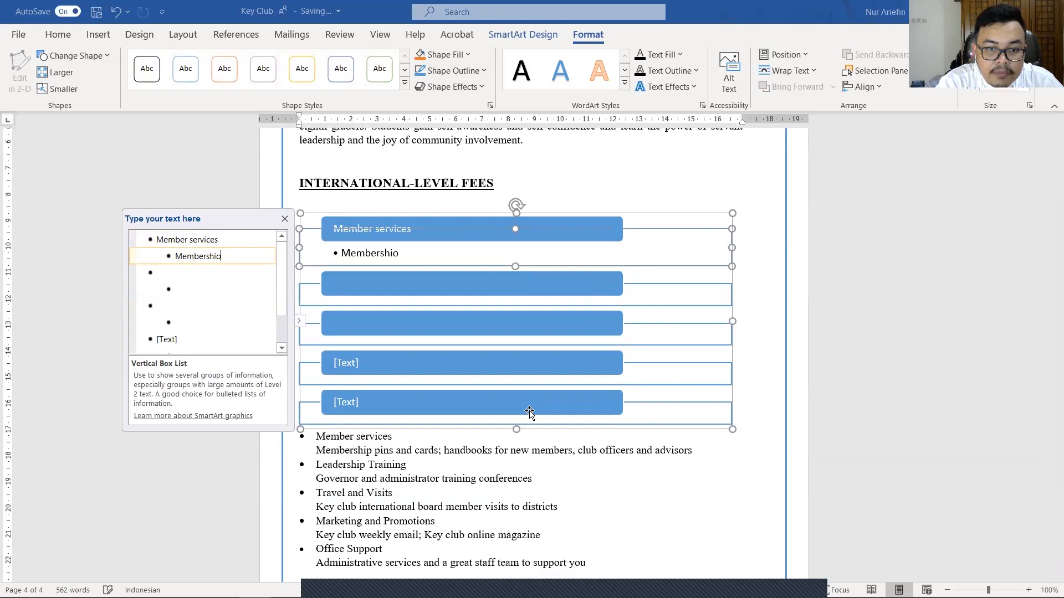
{"action": "key", "text": "BackSpace"}
{"action": "key", "text": "BackSpace"}
{"action": "key", "text": "BackSpace"}
{"action": "key", "text": "BackSpace"}
{"action": "key", "text": "BackSpace"}
{"action": "type", "text": "p pinds"}
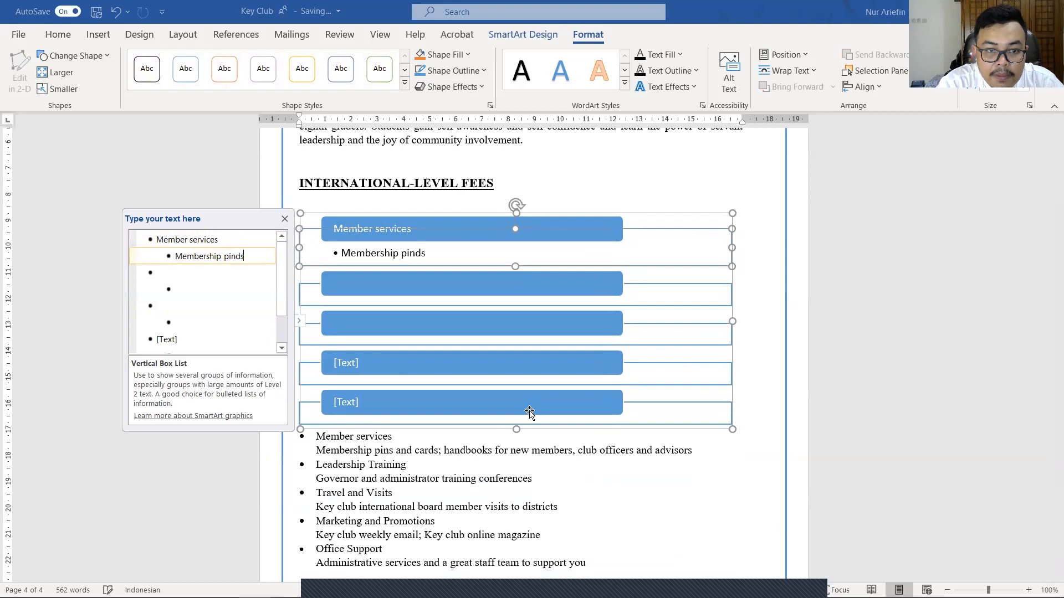
{"action": "key", "text": "BackSpace"}
{"action": "key", "text": "BackSpace"}
{"action": "type", "text": "s"}
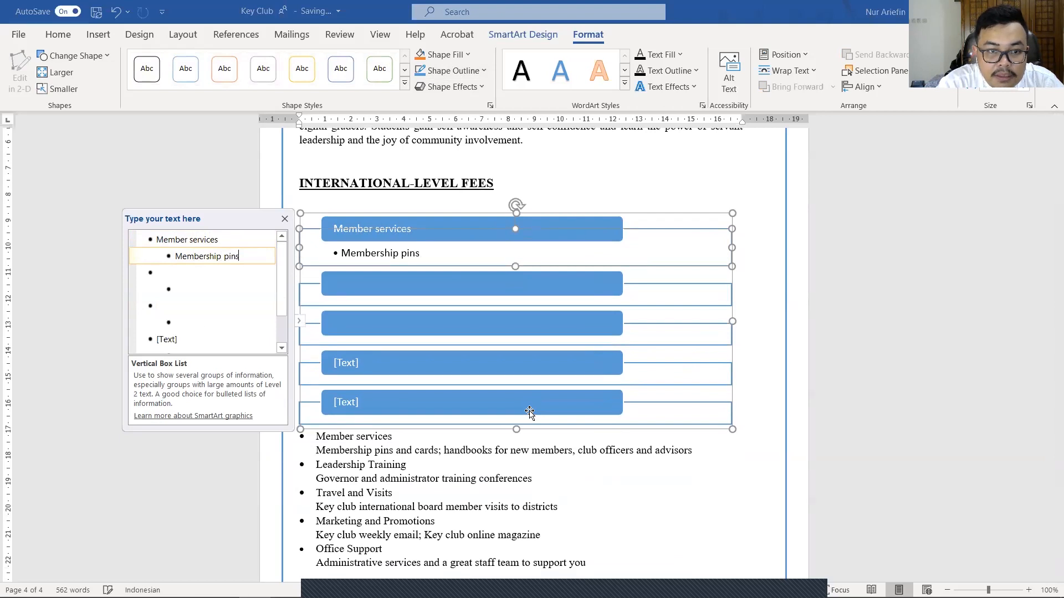
{"action": "type", "text": " and "}
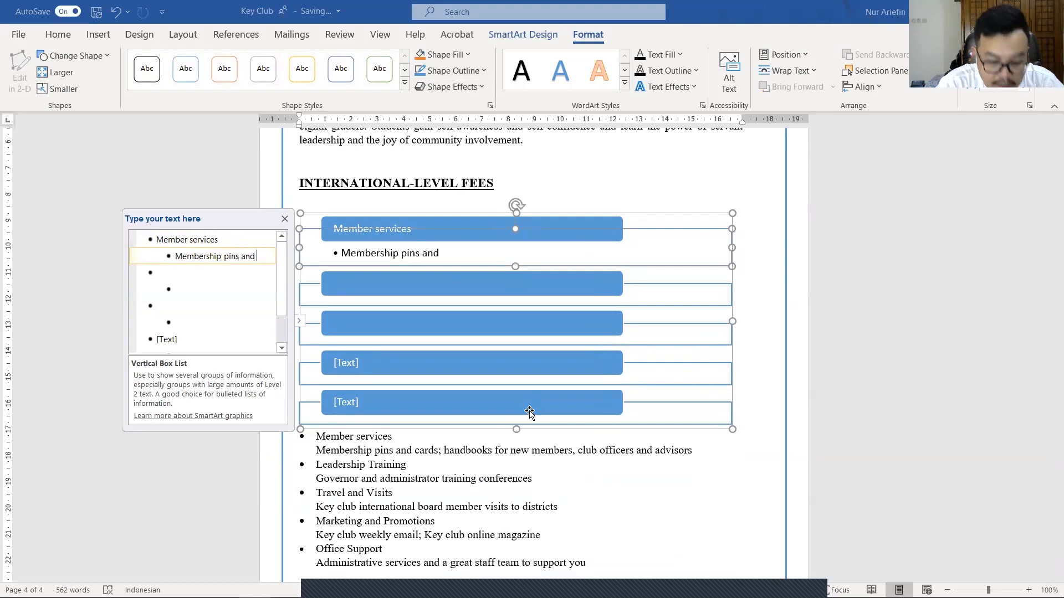
{"action": "type", "text": "cards;"}
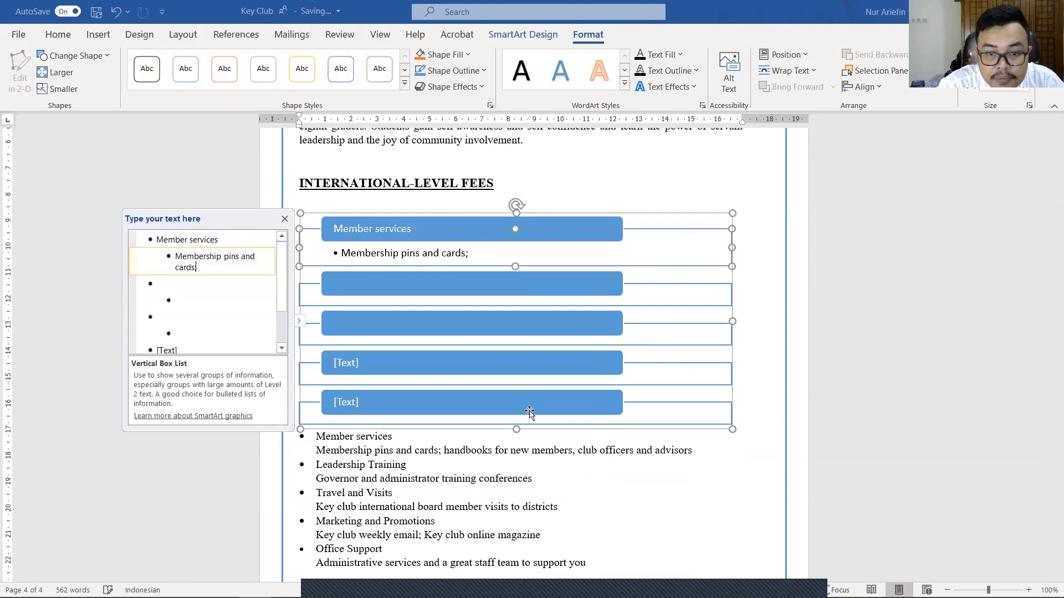
{"action": "type", "text": " handboo"}
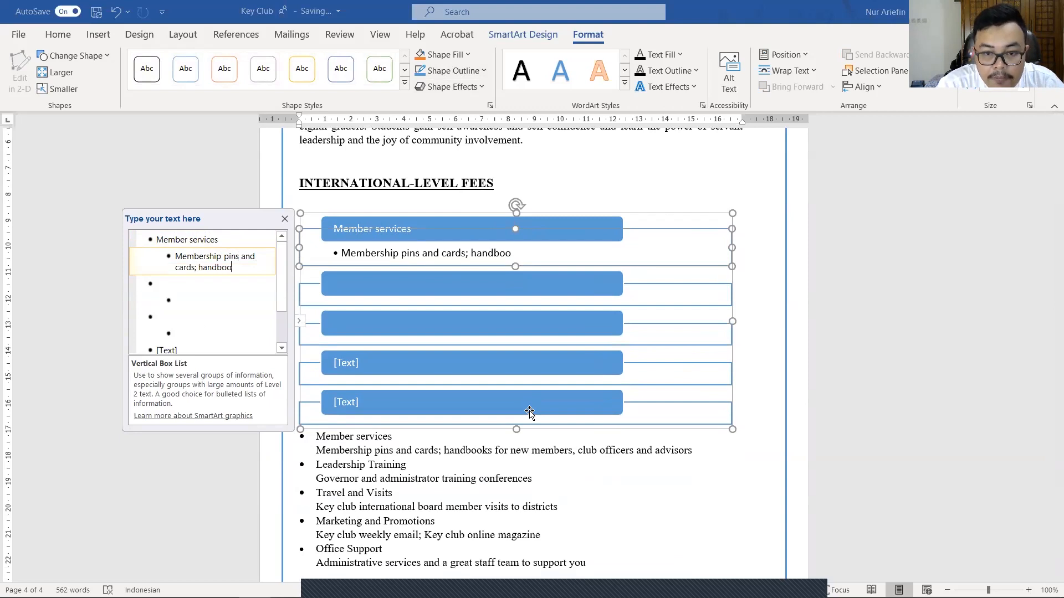
{"action": "type", "text": "ks for "}
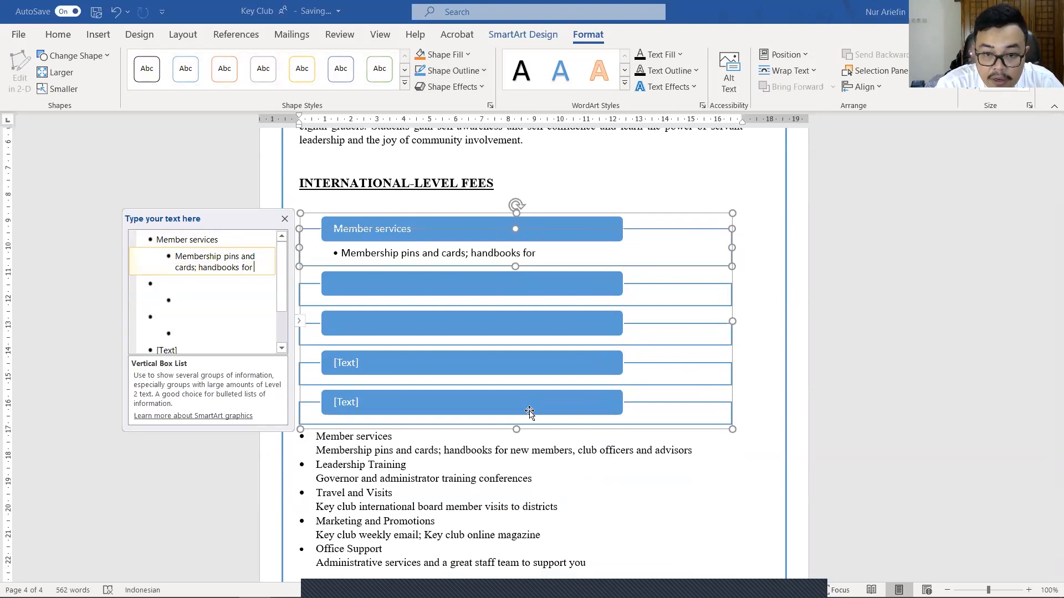
{"action": "type", "text": "new members"}
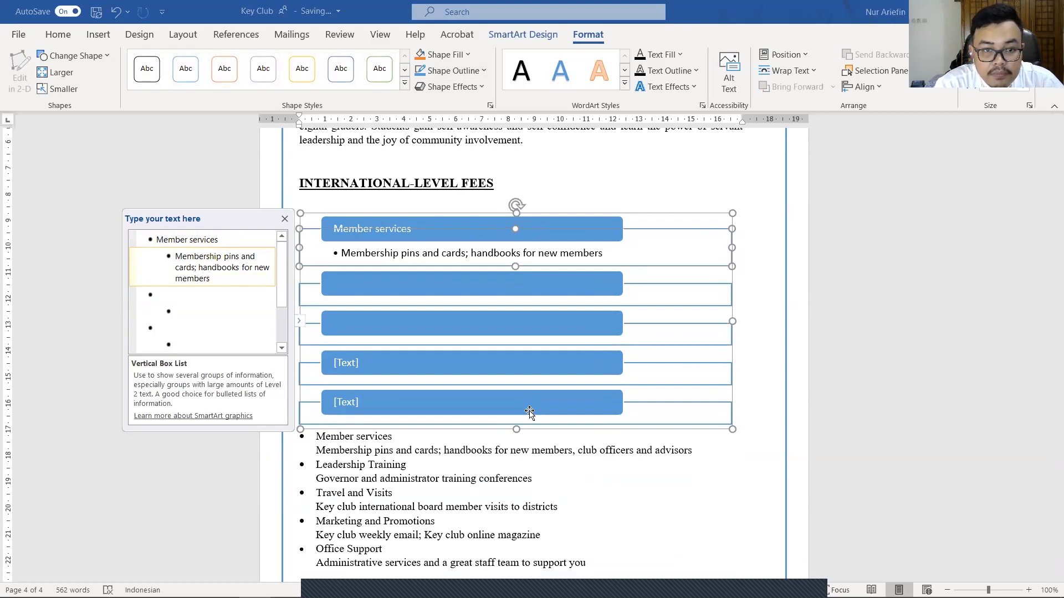
{"action": "type", "text": ", cl"}
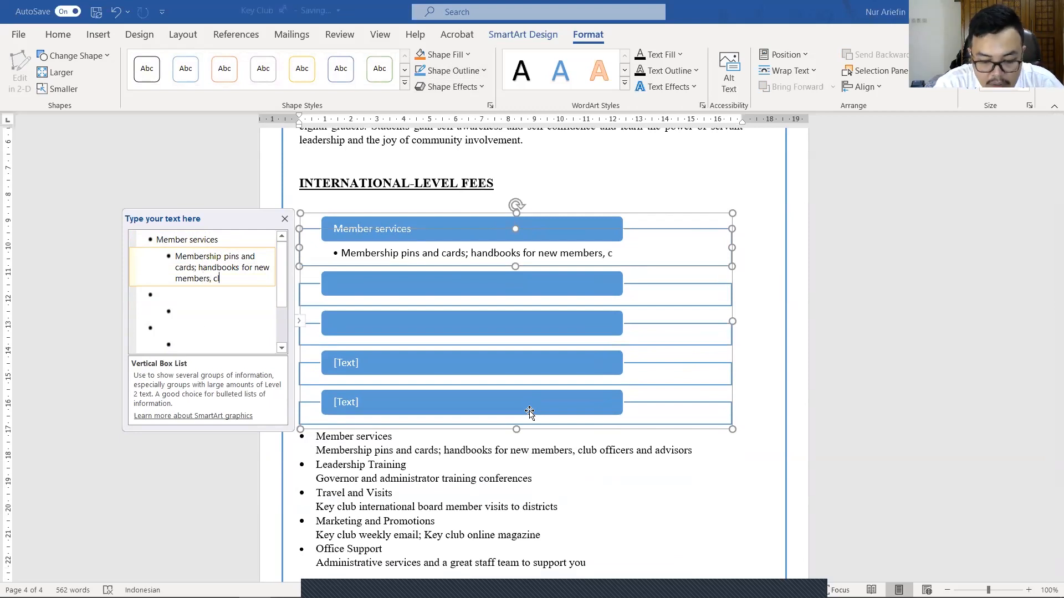
{"action": "type", "text": "ub offe"}
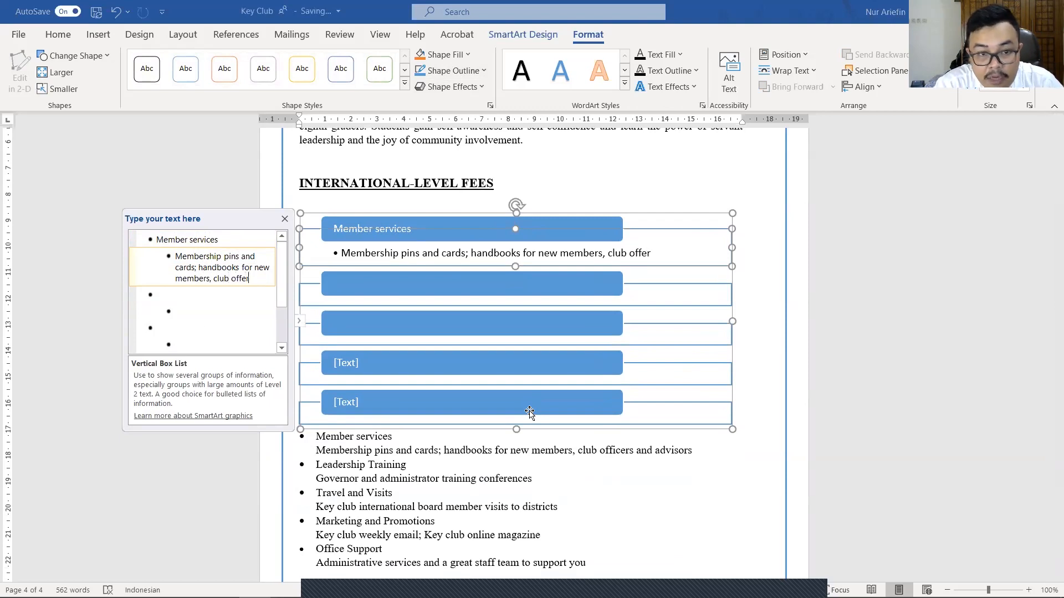
{"action": "key", "text": "BackSpace"}
{"action": "type", "text": "ice"}
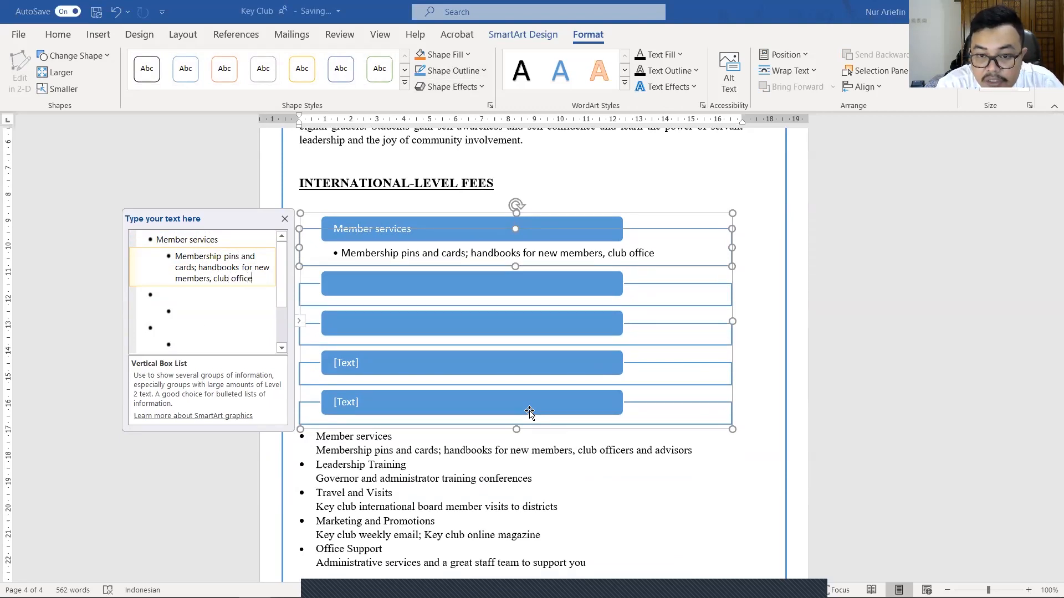
{"action": "type", "text": "rs and ad"}
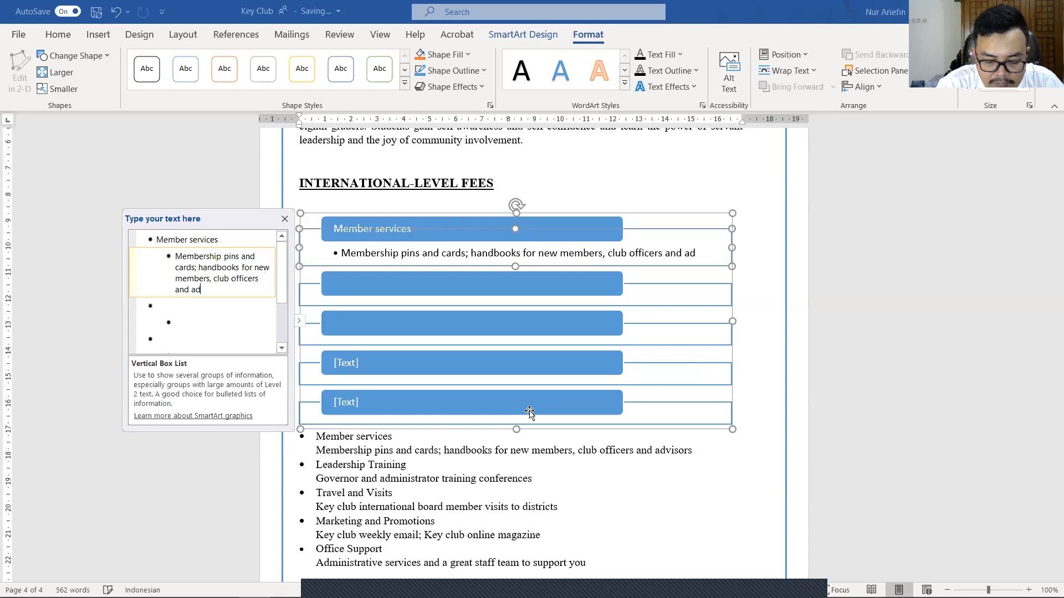
{"action": "type", "text": "vis"}
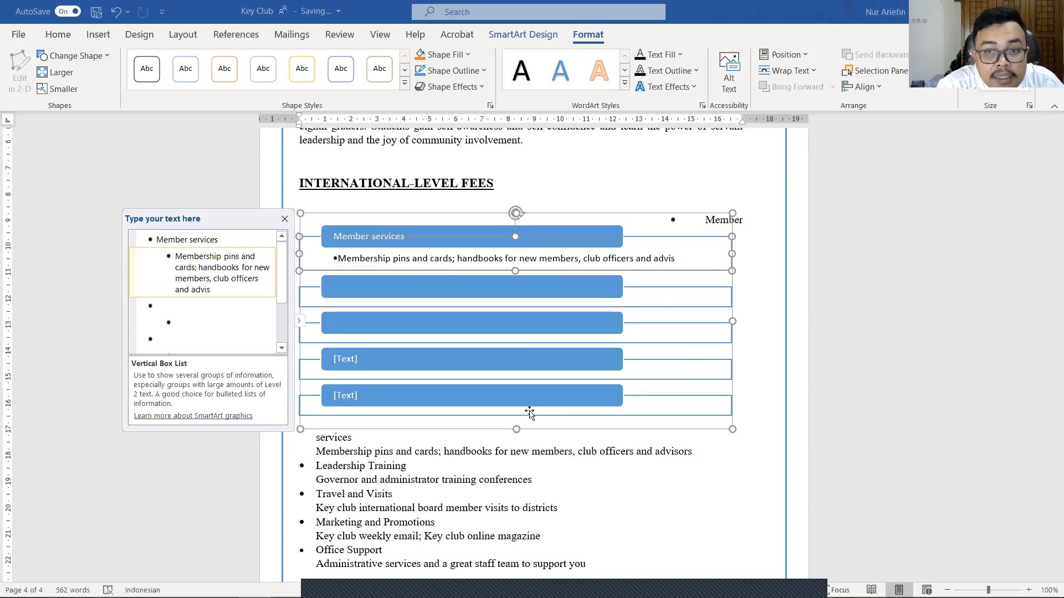
{"action": "type", "text": "ors"}
{"action": "key", "text": "BackSpace"}
{"action": "key", "text": "BackSpace"}
{"action": "type", "text": "rs"}
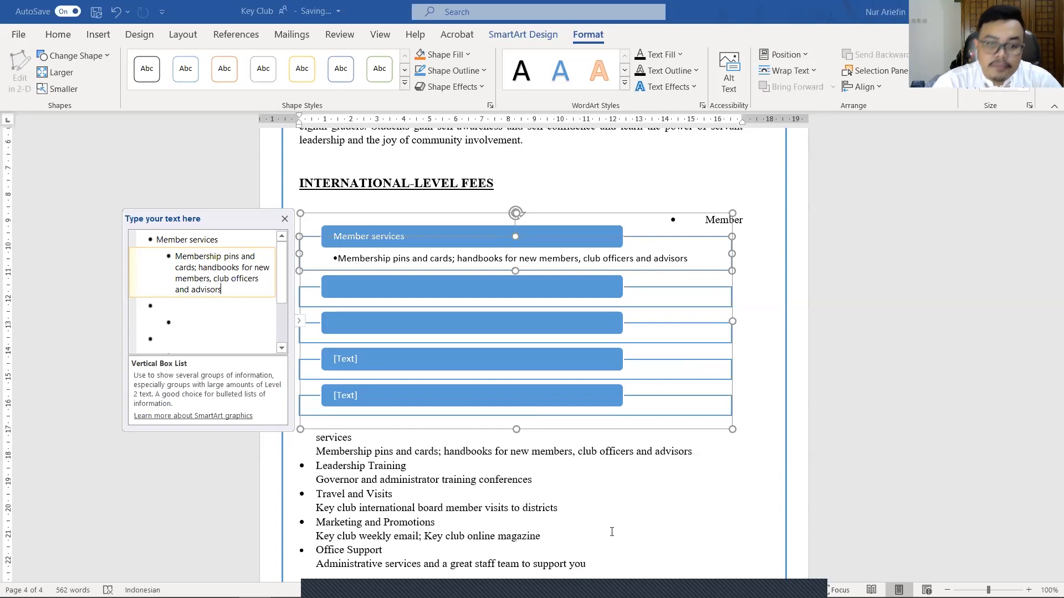
Step: Copy the list text from Leadership Training through the Office Support description and paste it into the second SmartArt shape
{"action": "scroll", "coordinate": [587, 507], "scroll_direction": "down", "scroll_amount": 2}
{"action": "left_click_drag", "start_coordinate": [588, 507], "coordinate": [332, 395]}
{"action": "key", "text": "ctrl+c"}
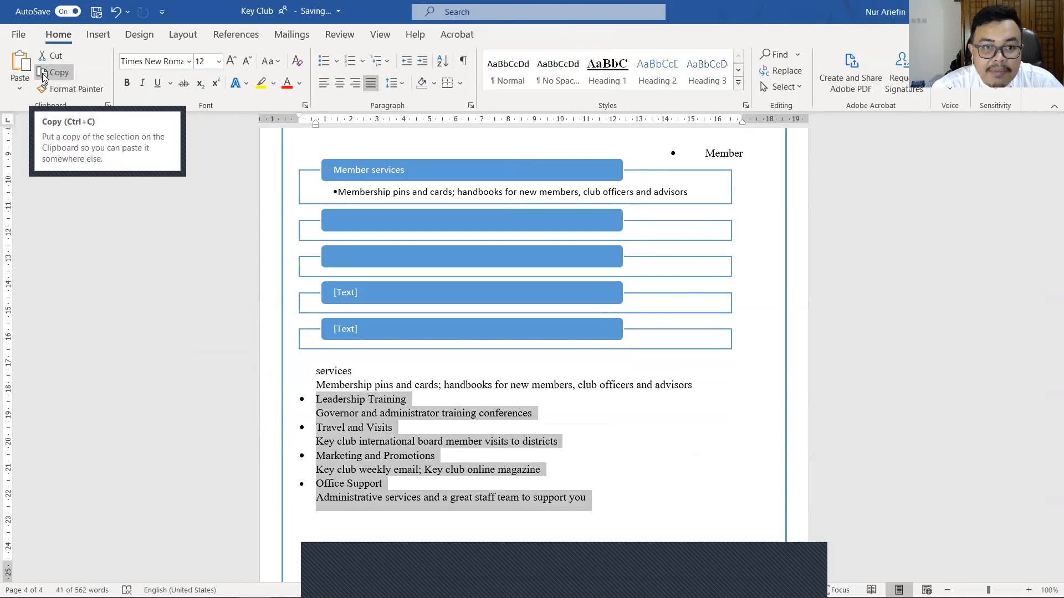
{"action": "left_click", "coordinate": [328, 209]}
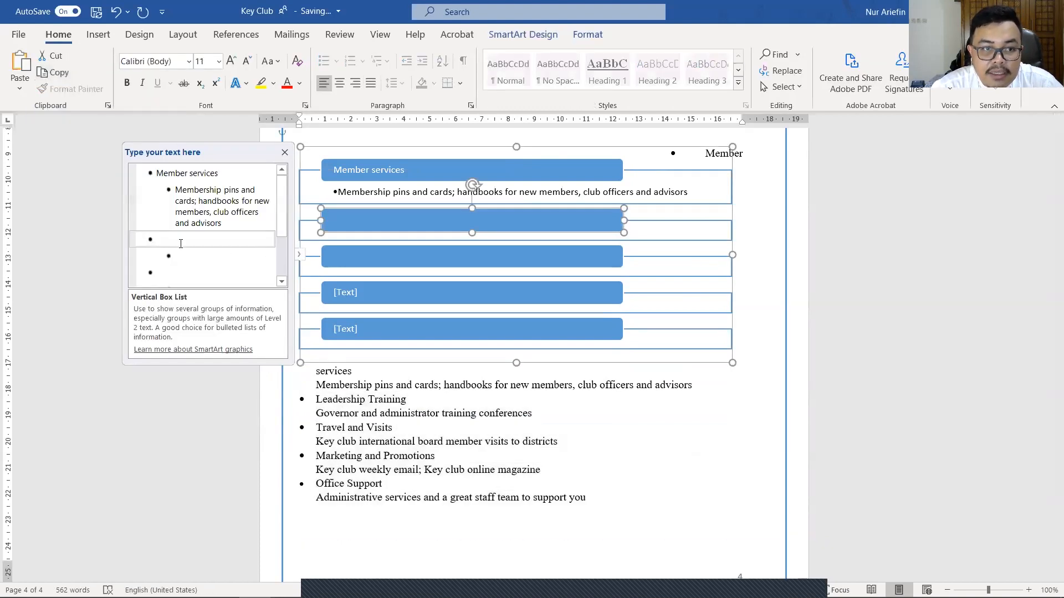
{"action": "key", "text": "ctrl+v"}
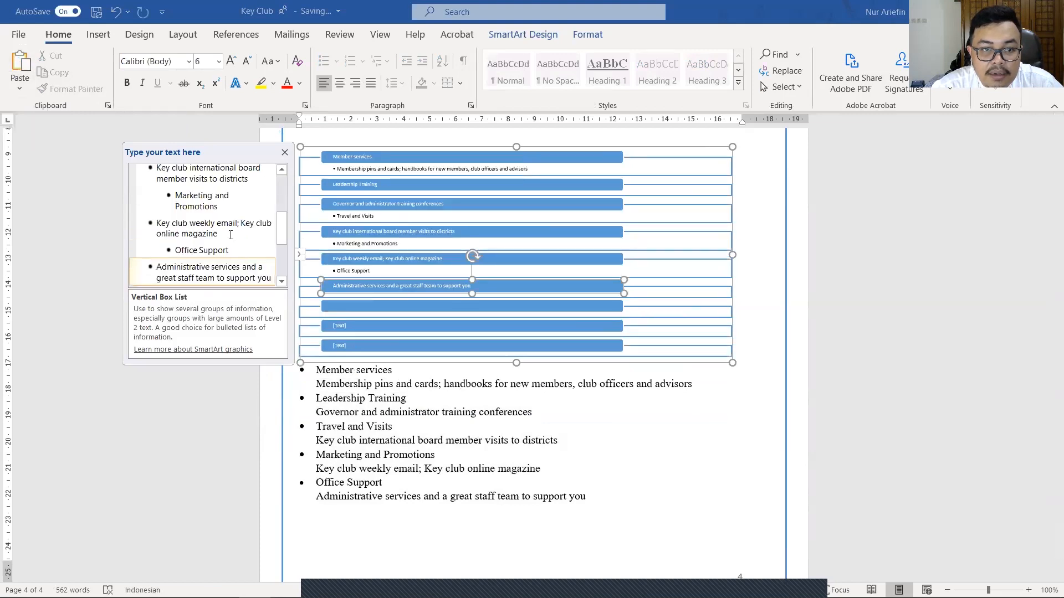
Step: Remove the empty shapes and bullets after the pasted "Administrative services and a great staff team to support you" entry
{"action": "key", "text": "Return"}
{"action": "key", "text": "Tab"}
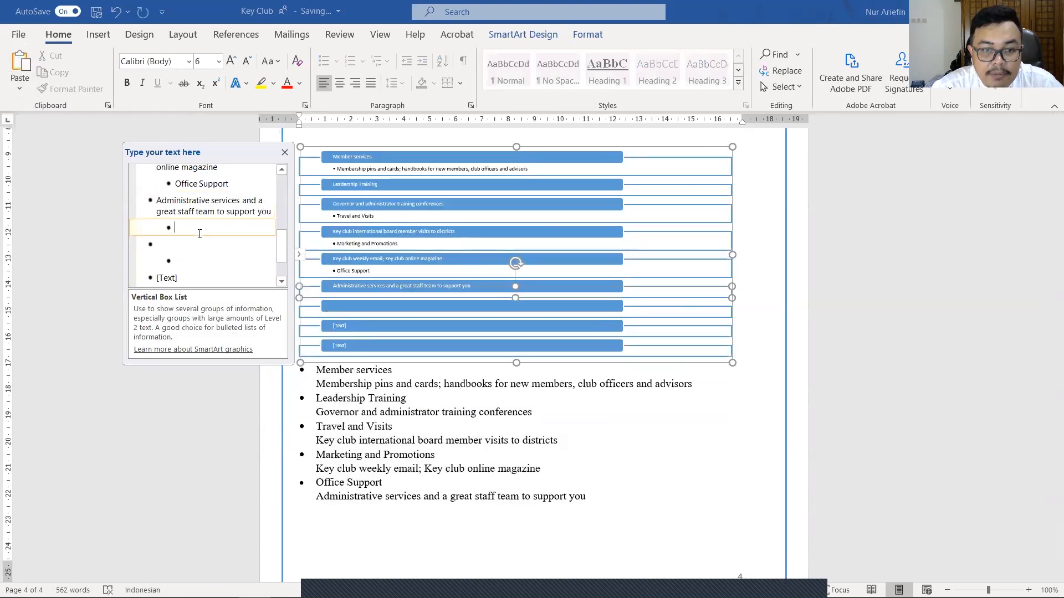
{"action": "key", "text": "Delete"}
{"action": "key", "text": "Delete"}
{"action": "key", "text": "Delete"}
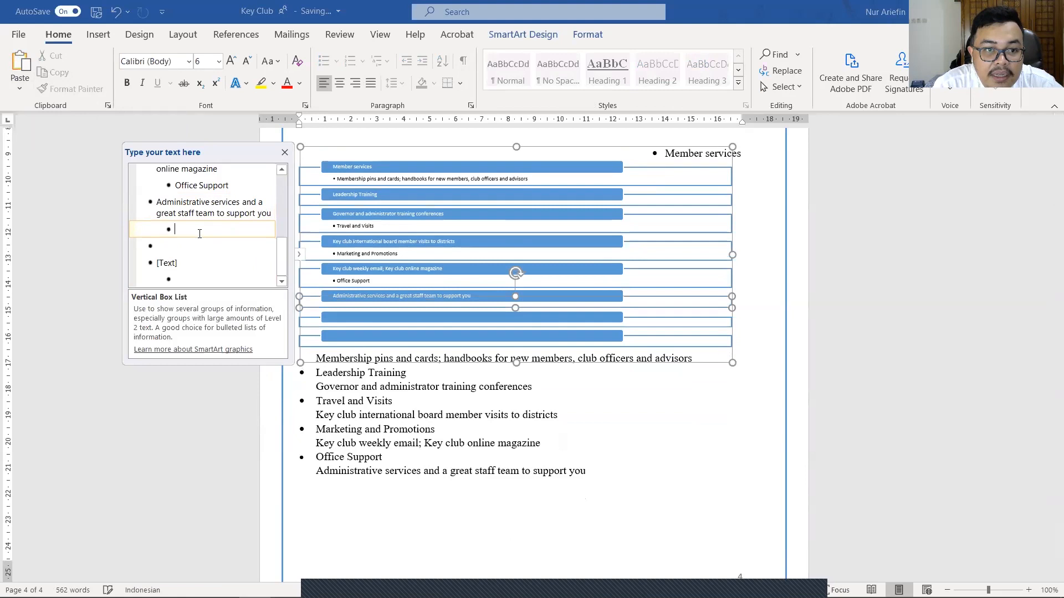
{"action": "key", "text": "Delete"}
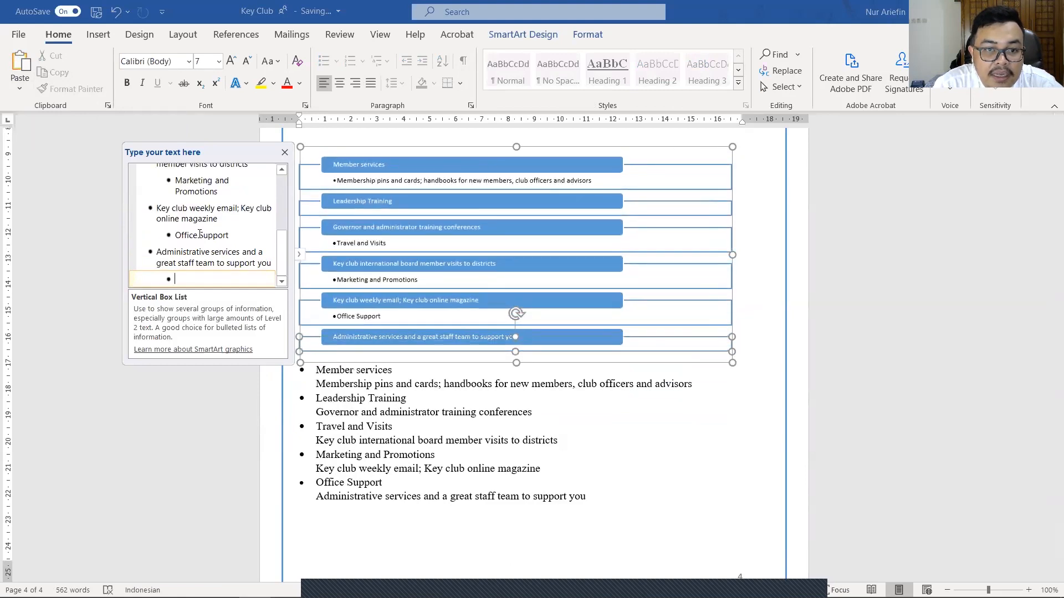
{"action": "key", "text": "BackSpace"}
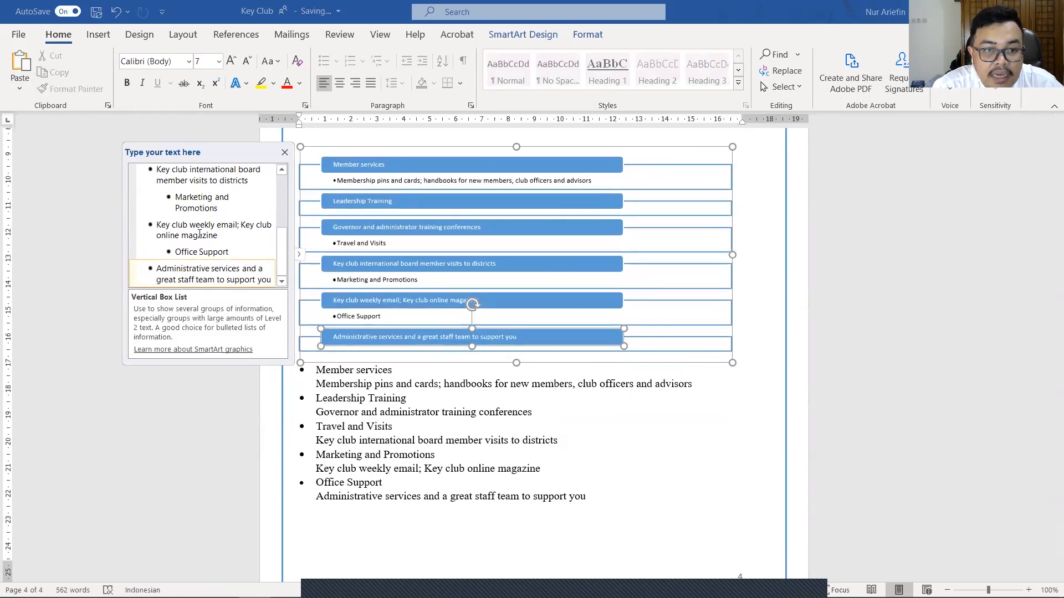
Step: Demote the "Governor and administrator training conferences" entry to a level 2 bullet under Leadership Training
{"action": "scroll", "coordinate": [199, 235], "scroll_direction": "up", "scroll_amount": 5}
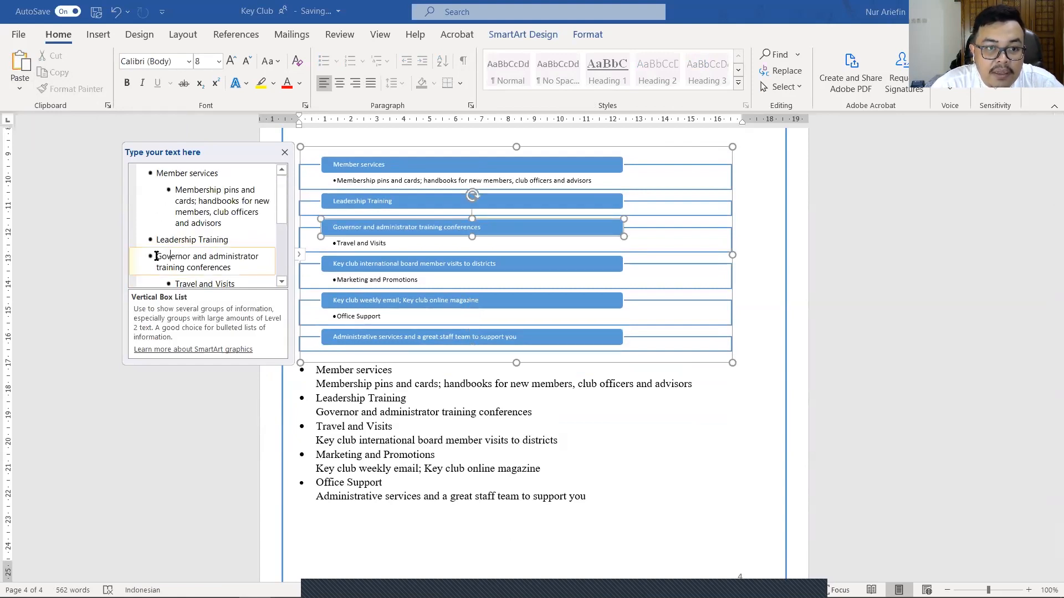
{"action": "left_click", "coordinate": [579, 32]}
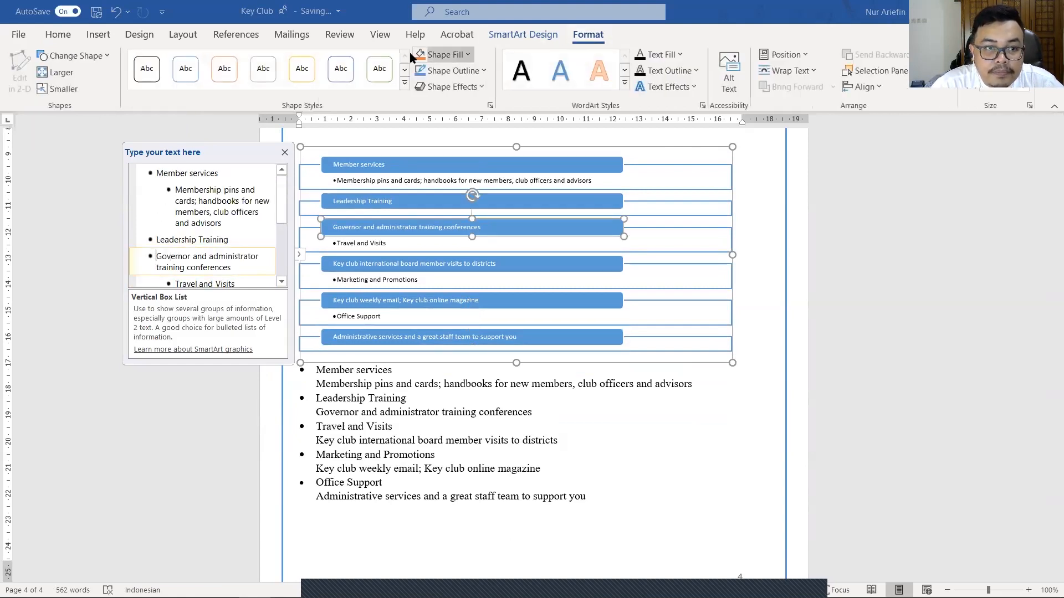
{"action": "left_click", "coordinate": [548, 32]}
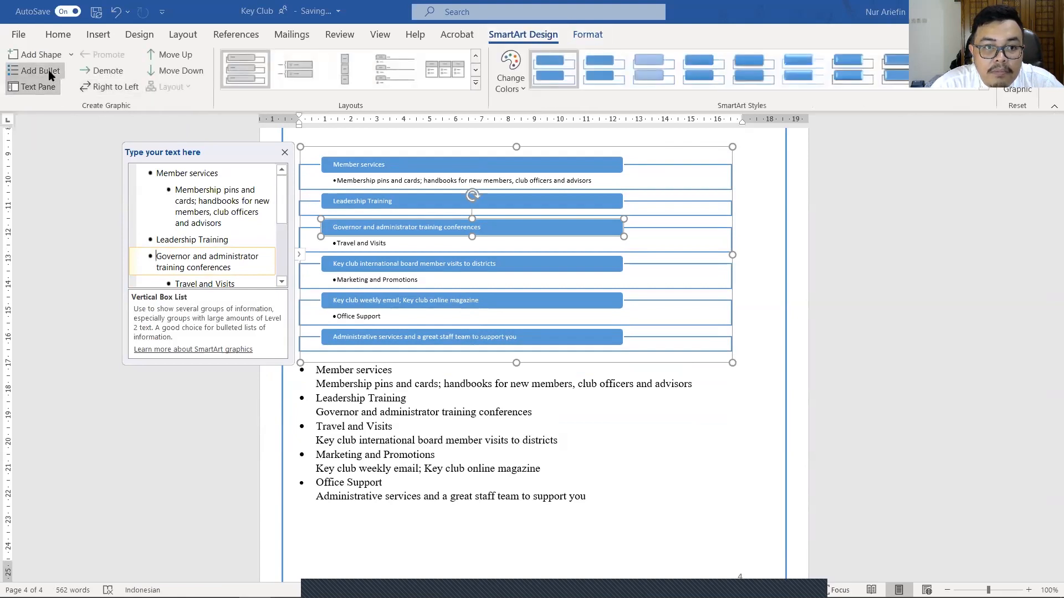
{"action": "left_click", "coordinate": [48, 70]}
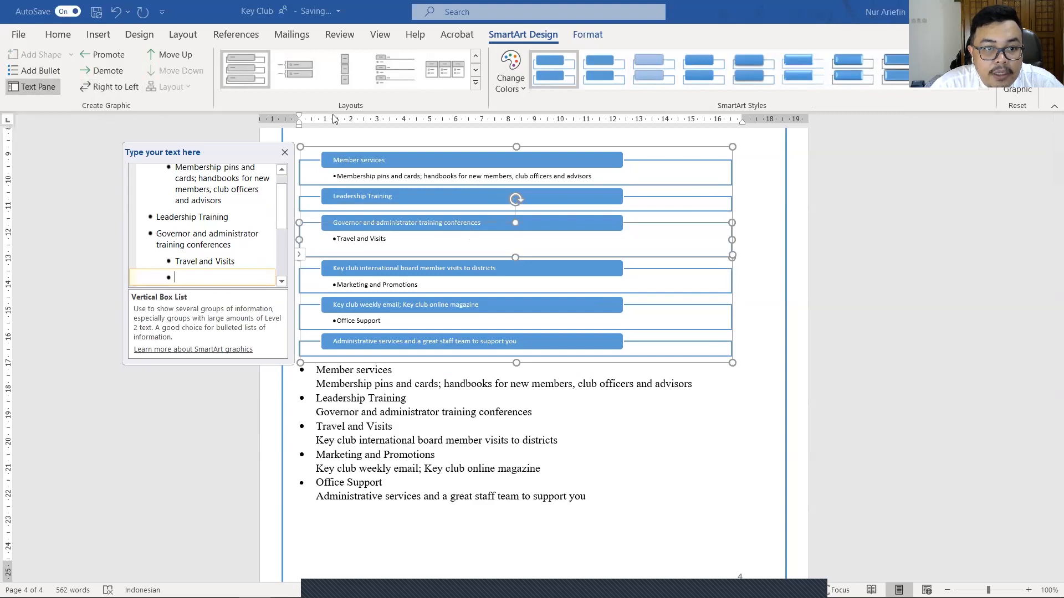
{"action": "key", "text": "ctrl+z"}
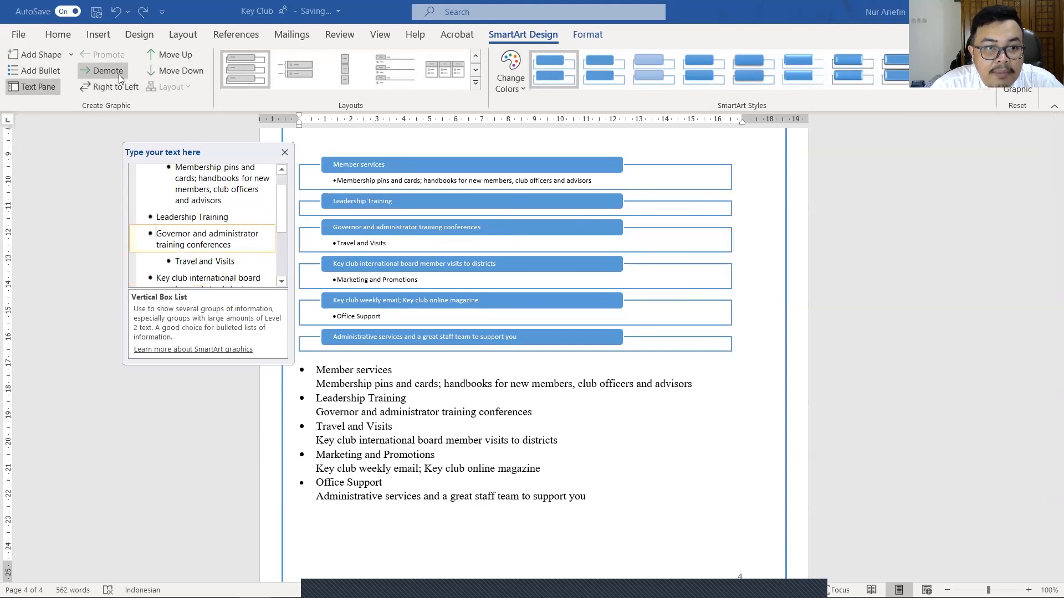
{"action": "left_click", "coordinate": [118, 74]}
{"action": "left_click", "coordinate": [102, 57]}
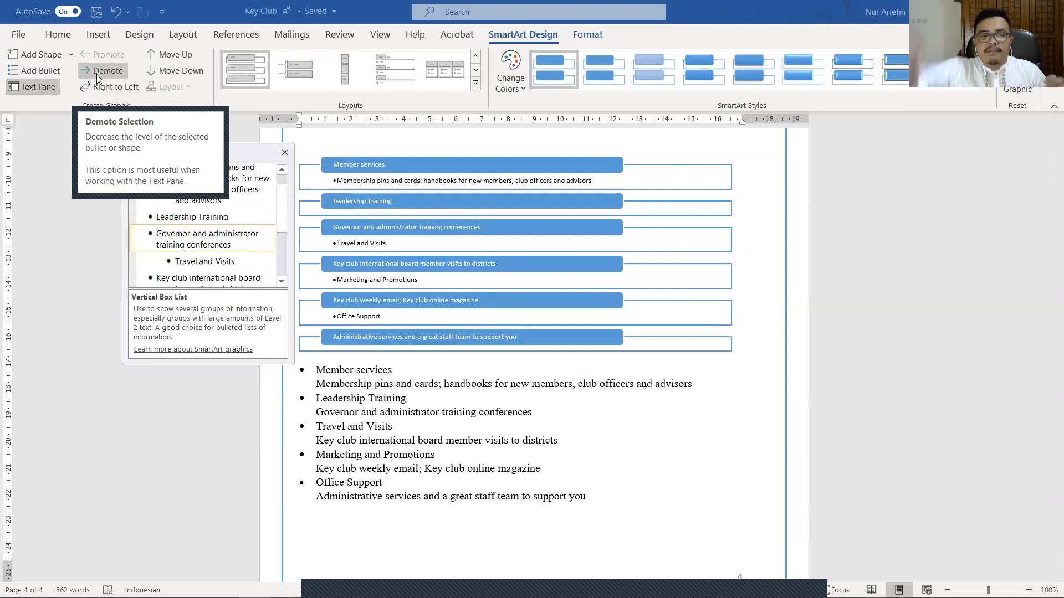
{"action": "left_click", "coordinate": [97, 71]}
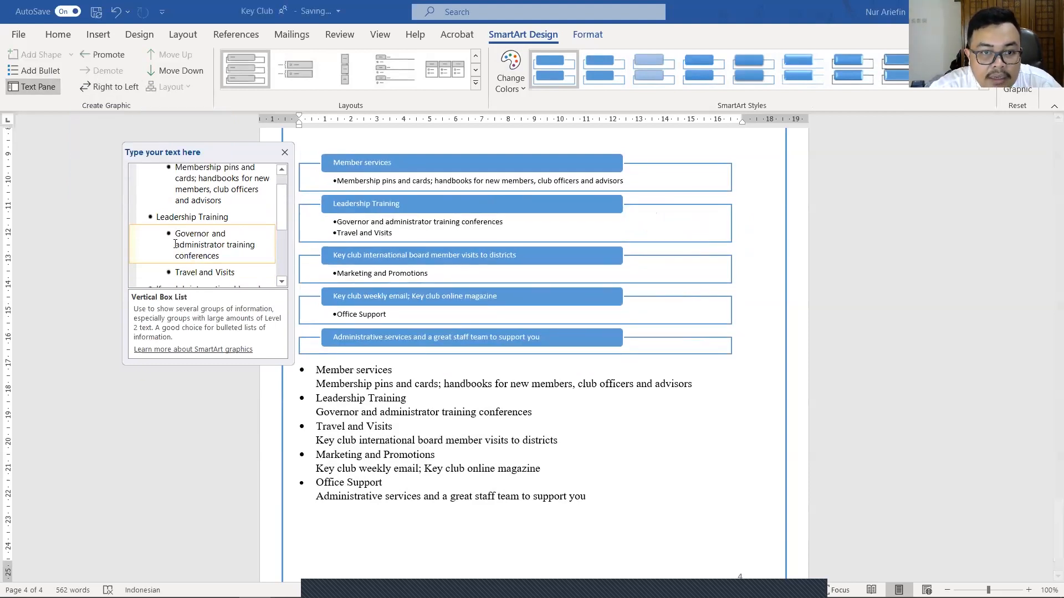
Step: Promote "Travel and Visits" to a top-level SmartArt shape and demote "Key club international board member visits to districts" to its bullet
{"action": "left_click", "coordinate": [195, 270]}
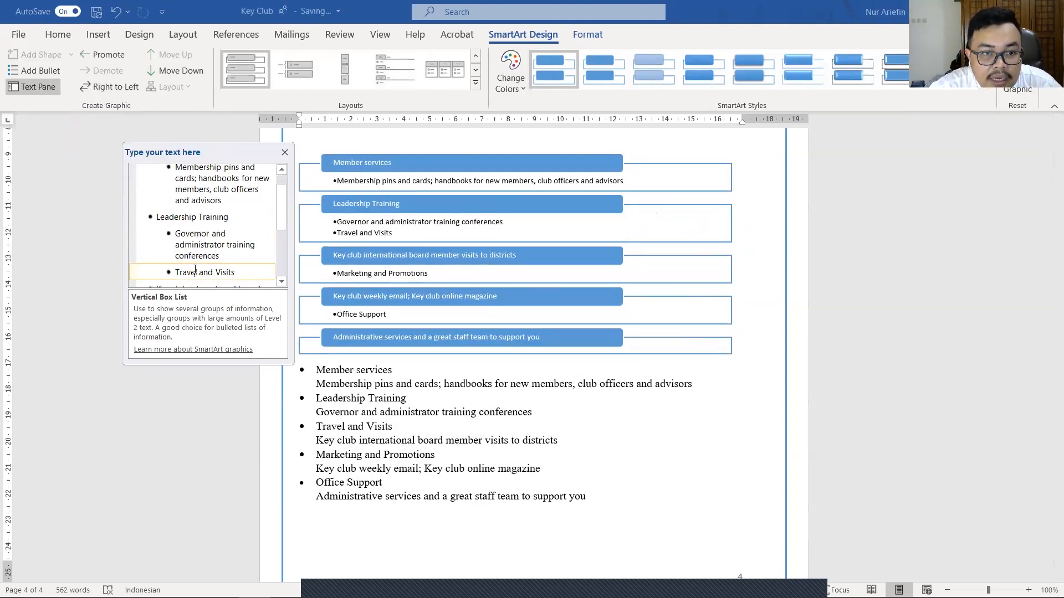
{"action": "left_click", "coordinate": [106, 54]}
{"action": "left_click", "coordinate": [217, 264]}
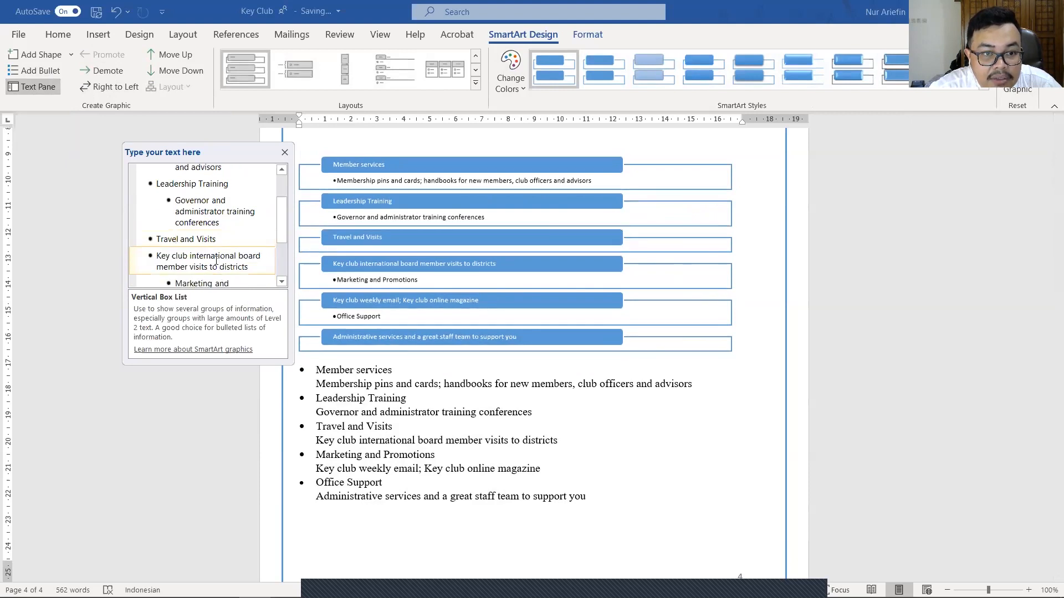
{"action": "left_click", "coordinate": [113, 72]}
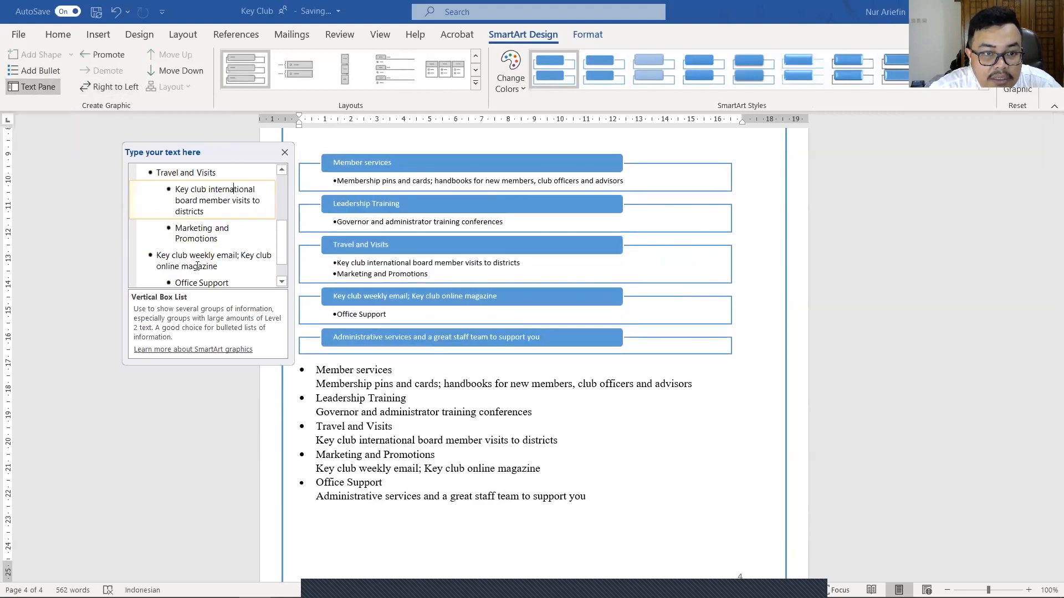
Step: Promote "Marketing and Promotions" to a top-level shape and demote "Key club weekly email; Key club online magazine" to its level 2 bullet
{"action": "left_click", "coordinate": [203, 230]}
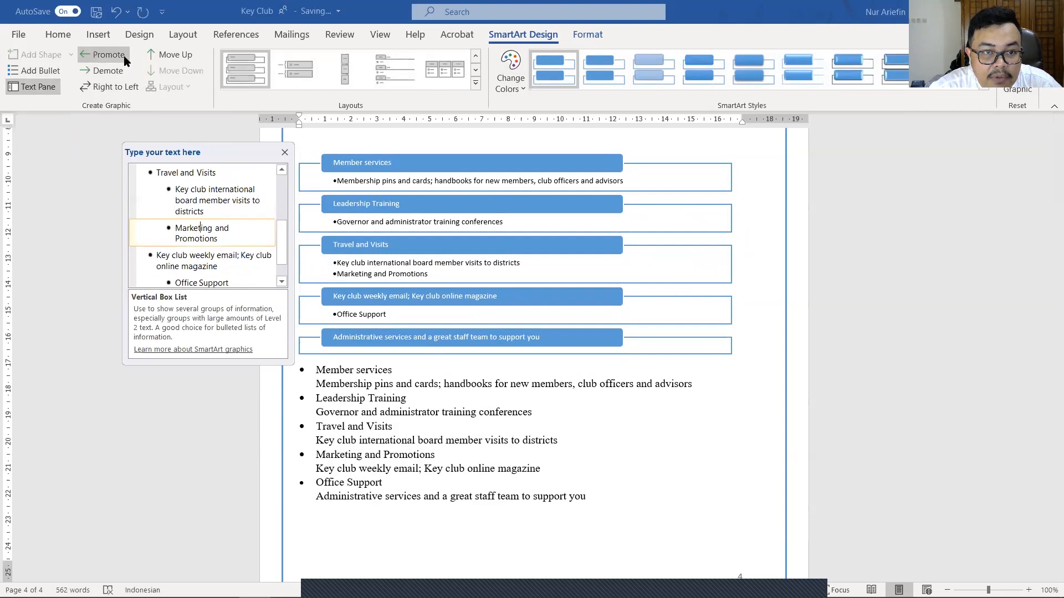
{"action": "left_click", "coordinate": [104, 54]}
{"action": "left_click", "coordinate": [184, 243]}
{"action": "left_click", "coordinate": [108, 71]}
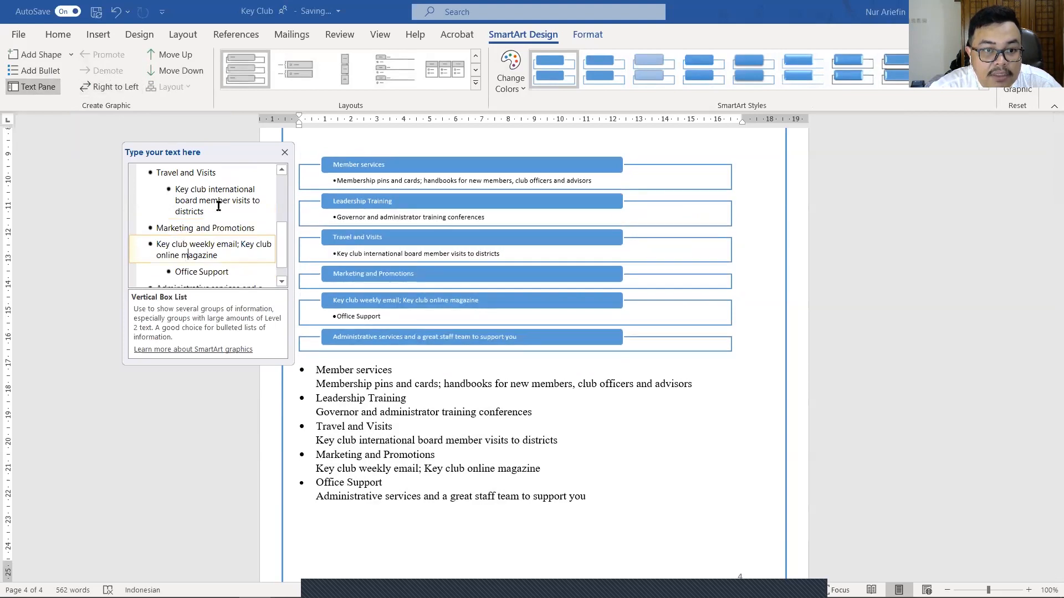
Step: Promote "Office Support" to a top-level shape and demote "Administrative services and a great staff team to support you" beneath it
{"action": "left_click", "coordinate": [199, 270]}
{"action": "left_click", "coordinate": [104, 55]}
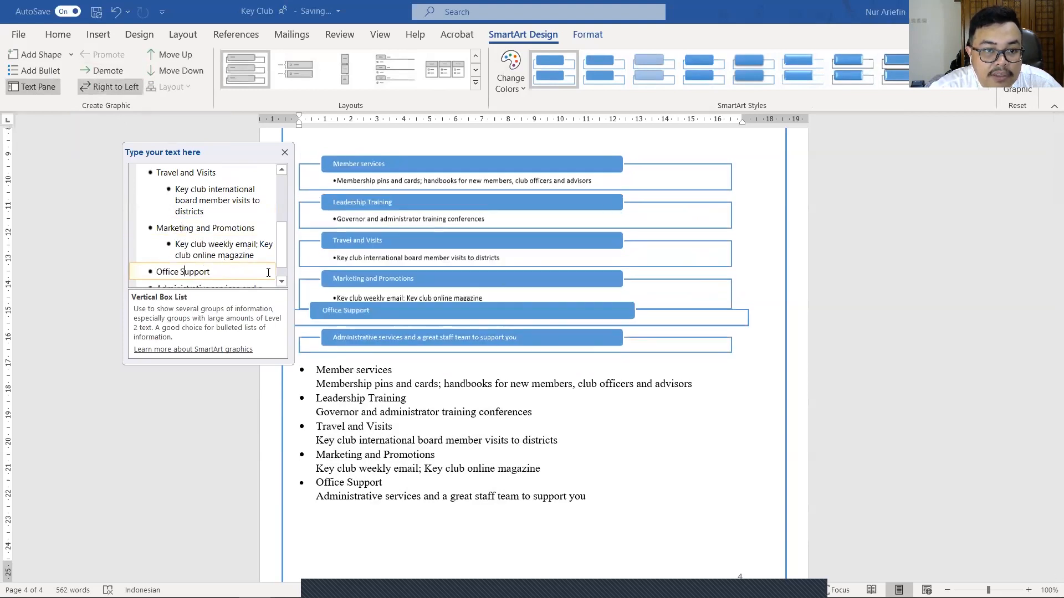
{"action": "left_click", "coordinate": [209, 274]}
{"action": "left_click", "coordinate": [123, 73]}
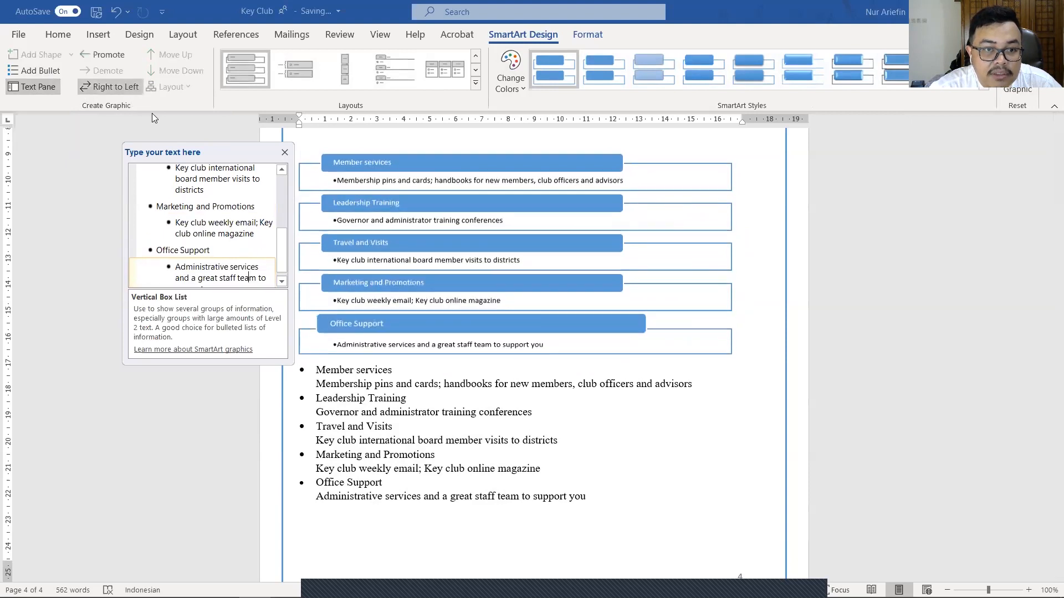
Step: Delete the original bulleted fees list below the SmartArt, from Member services through the Office Support description
{"action": "left_click_drag", "start_coordinate": [589, 497], "coordinate": [319, 375]}
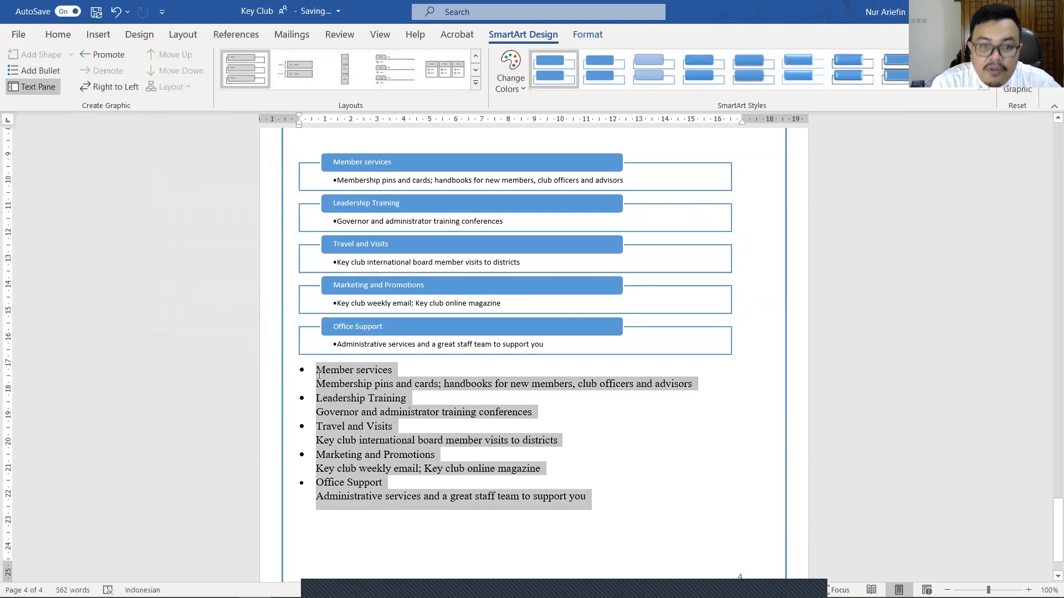
{"action": "key", "text": "Delete"}
{"action": "scroll", "coordinate": [496, 368], "scroll_direction": "up", "scroll_amount": 6}
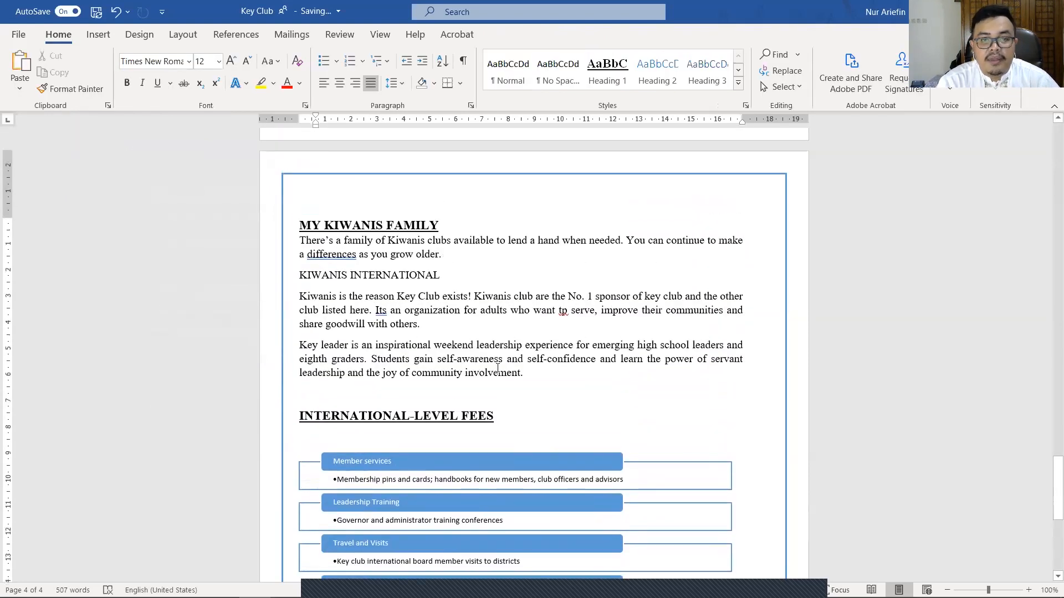
{"action": "scroll", "coordinate": [497, 368], "scroll_direction": "down", "scroll_amount": 6}
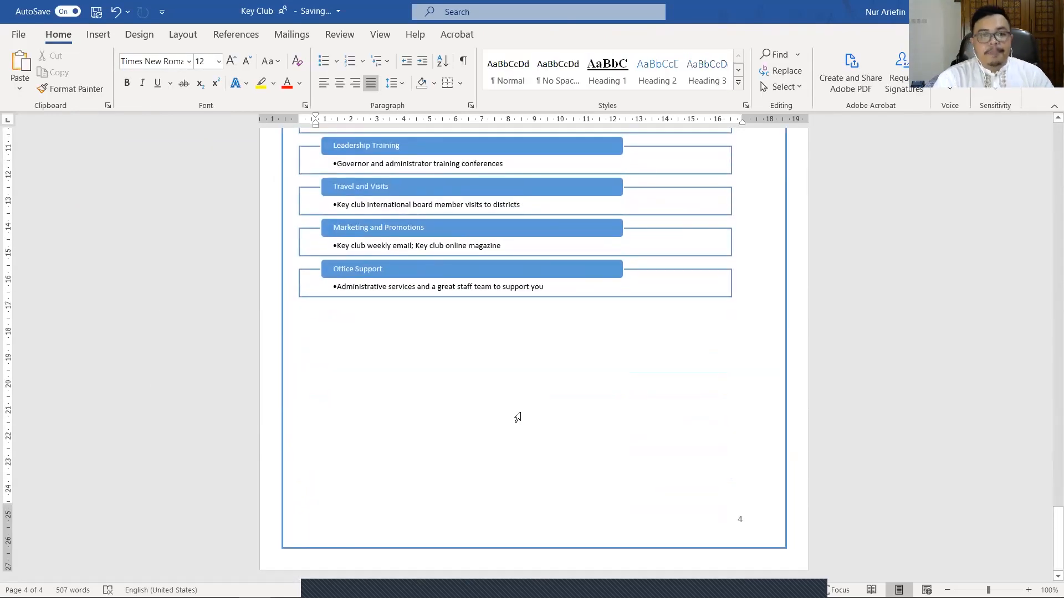
{"action": "scroll", "coordinate": [517, 417], "scroll_direction": "up", "scroll_amount": 4}
{"action": "left_click", "coordinate": [671, 333]}
{"action": "left_click", "coordinate": [644, 312]}
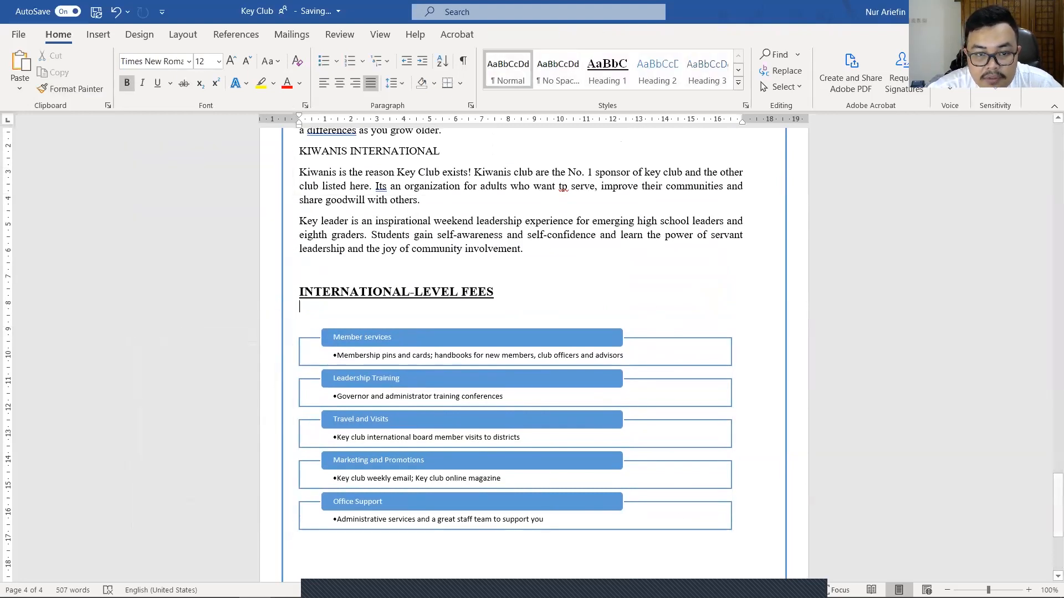
Step: Insert a caption below the fees SmartArt with the Figure label, reading "Figure 1- Fee Structure"
{"action": "key", "text": "alt+Tab"}
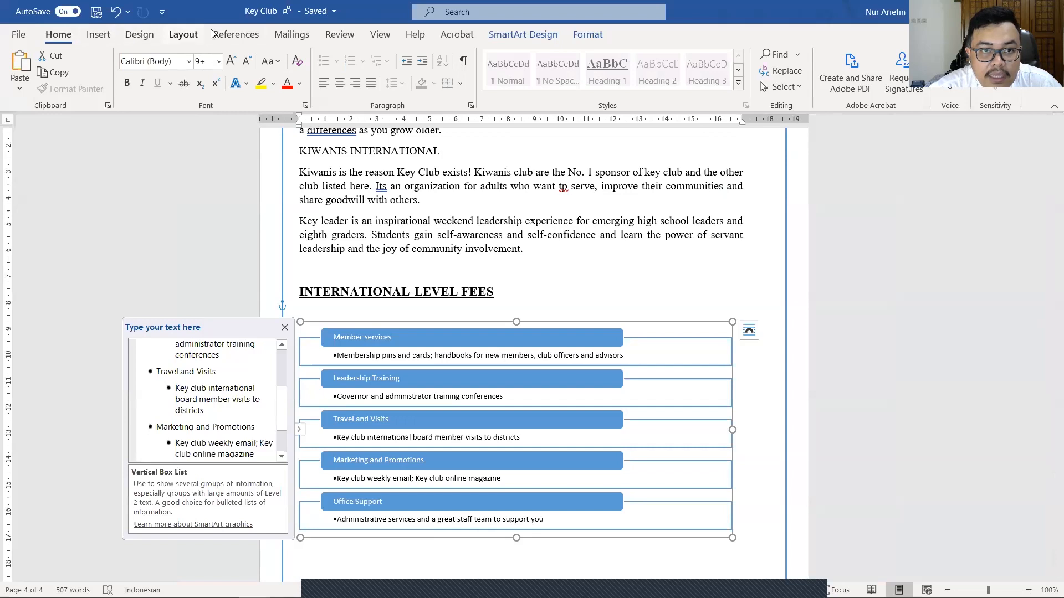
{"action": "left_click", "coordinate": [236, 34]}
{"action": "left_click", "coordinate": [699, 71]}
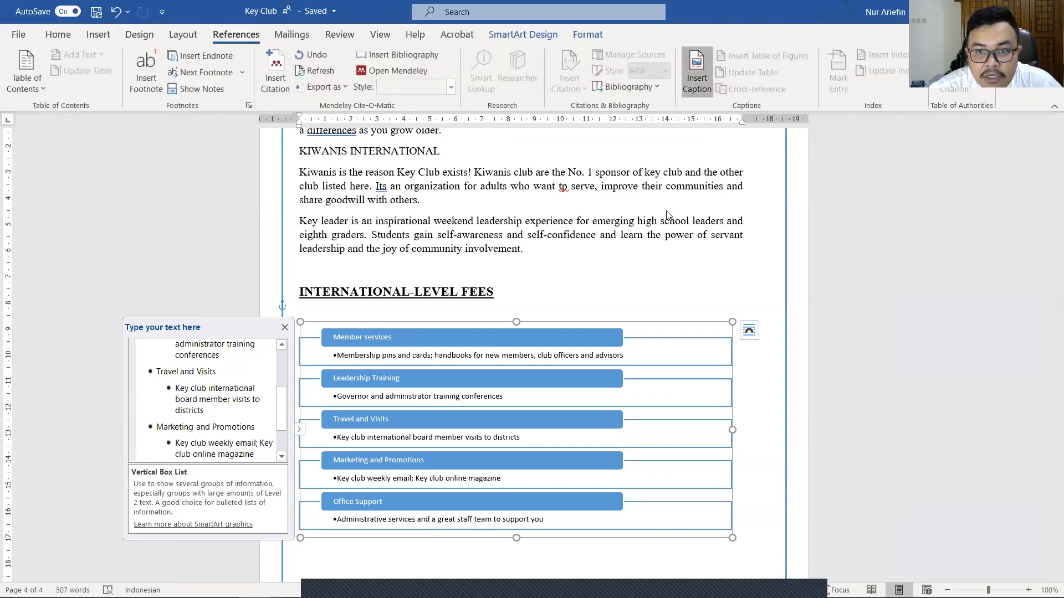
{"action": "left_click", "coordinate": [659, 245]}
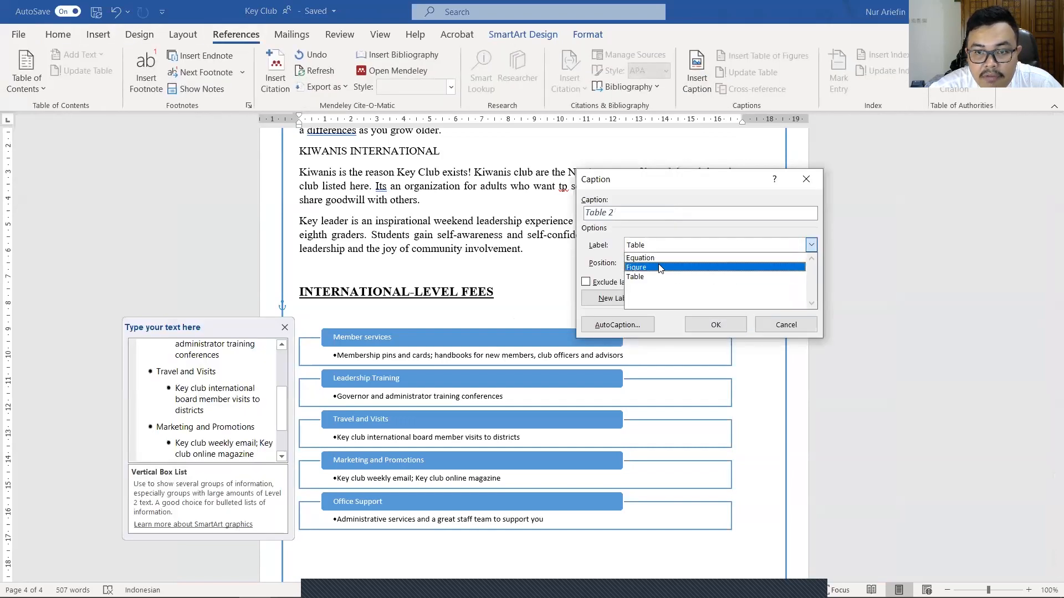
{"action": "left_click", "coordinate": [660, 269]}
{"action": "left_click", "coordinate": [655, 215]}
{"action": "type", "text": "-"}
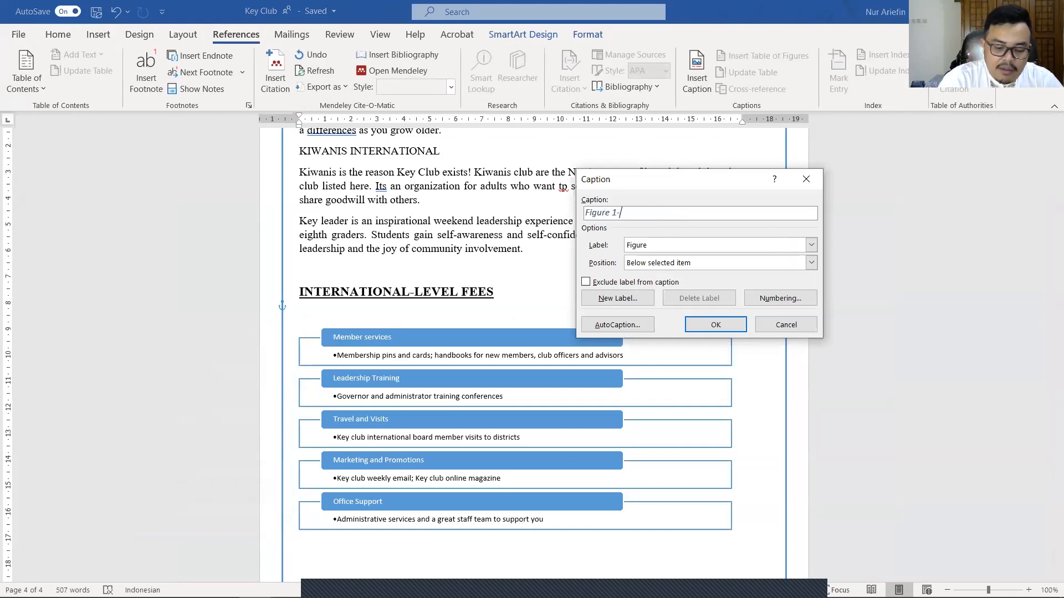
{"action": "type", "text": " Fee St"}
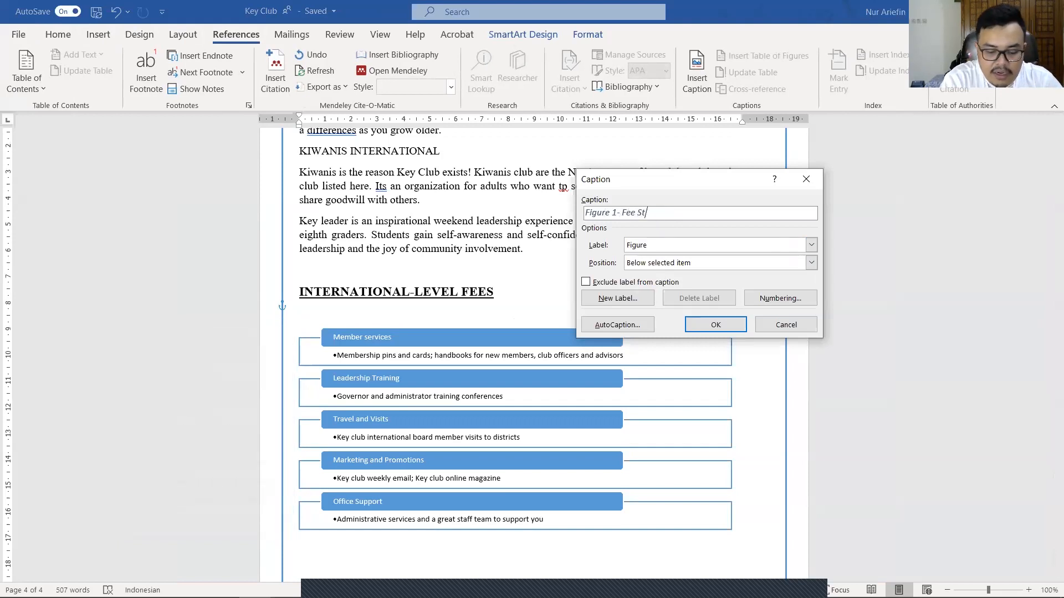
{"action": "type", "text": "ructure"}
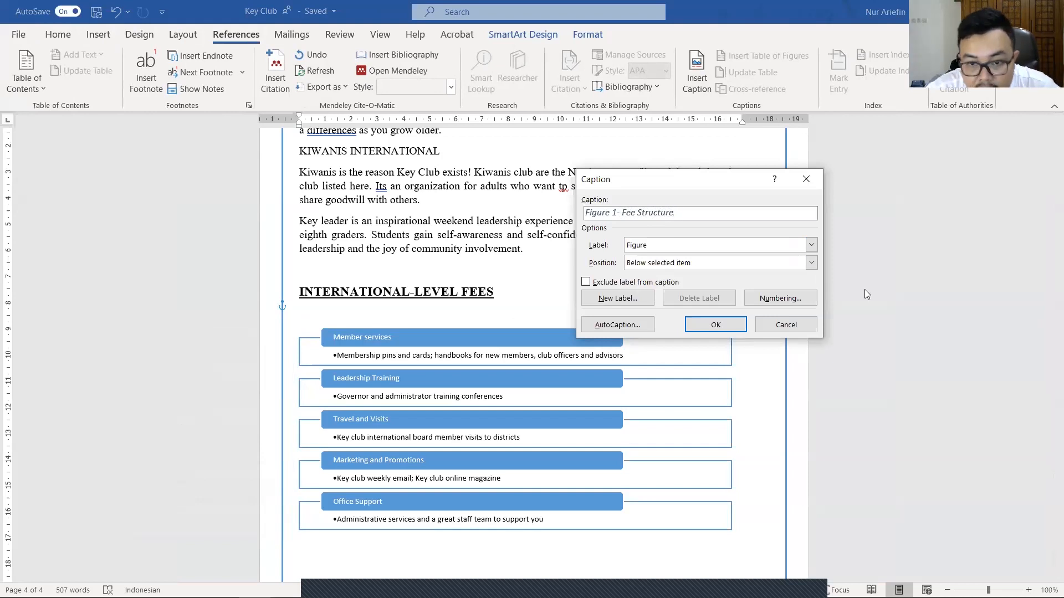
{"action": "left_click", "coordinate": [727, 325]}
{"action": "left_click", "coordinate": [740, 430]}
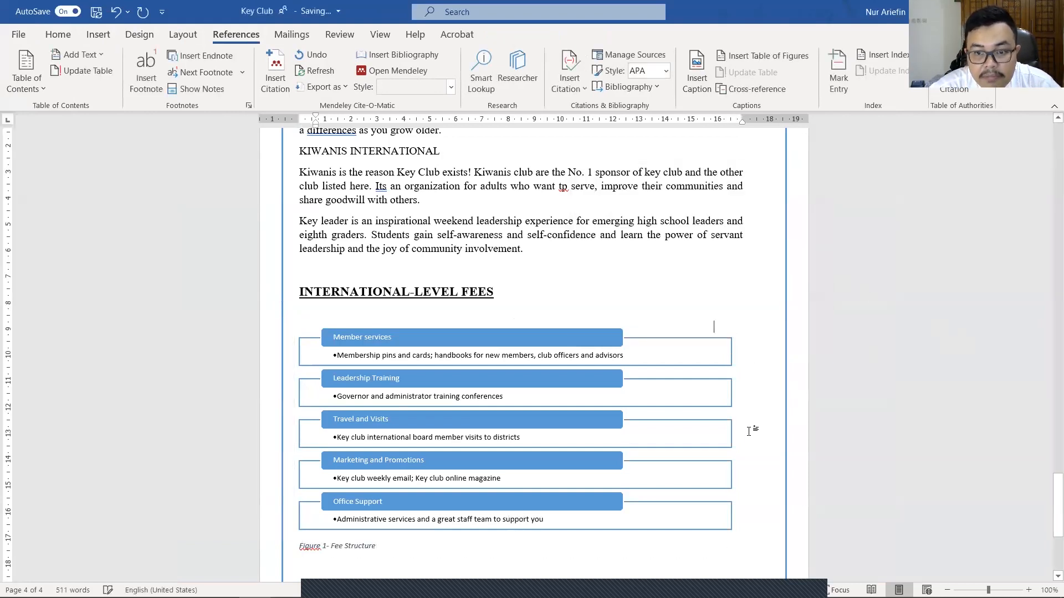
{"action": "left_click", "coordinate": [724, 406]}
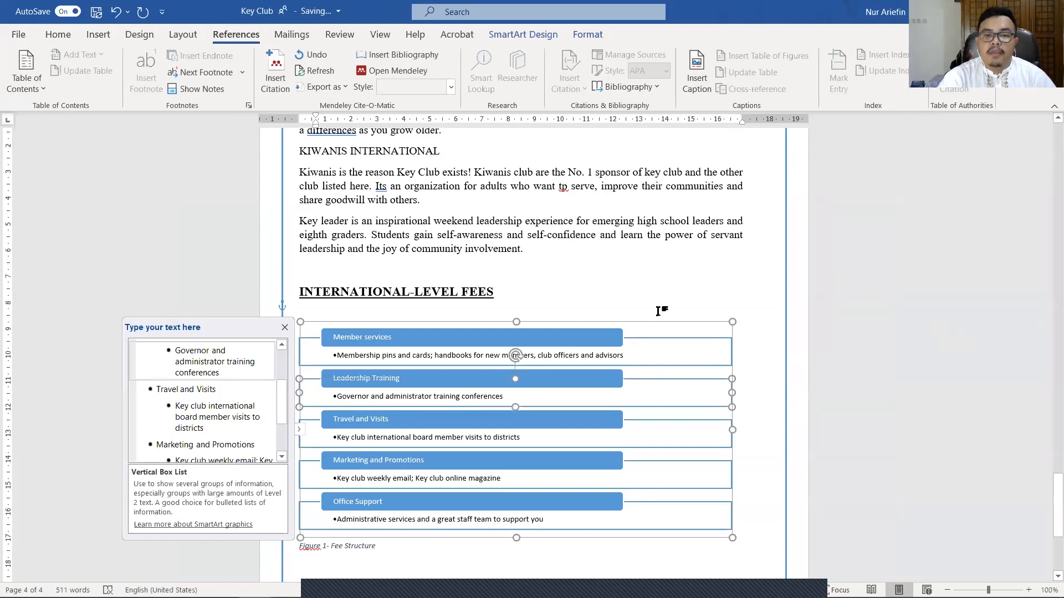
{"action": "left_click", "coordinate": [660, 309]}
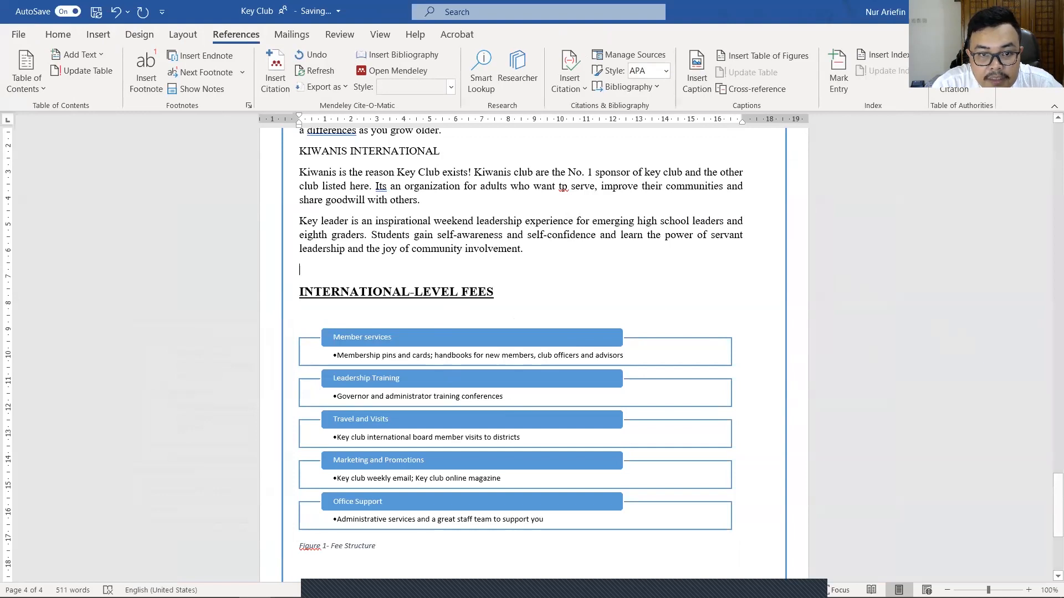
Step: Add an empty paragraph before the "Key leader" paragraph and insert a Banded Quote text box there
{"action": "key", "text": "alt+Tab"}
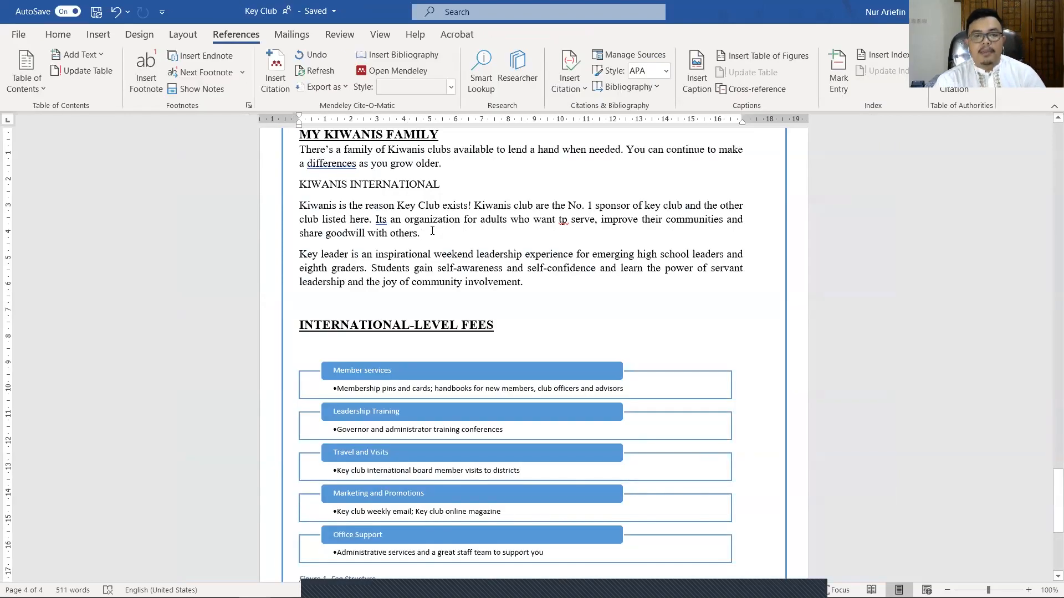
{"action": "key", "text": "Return"}
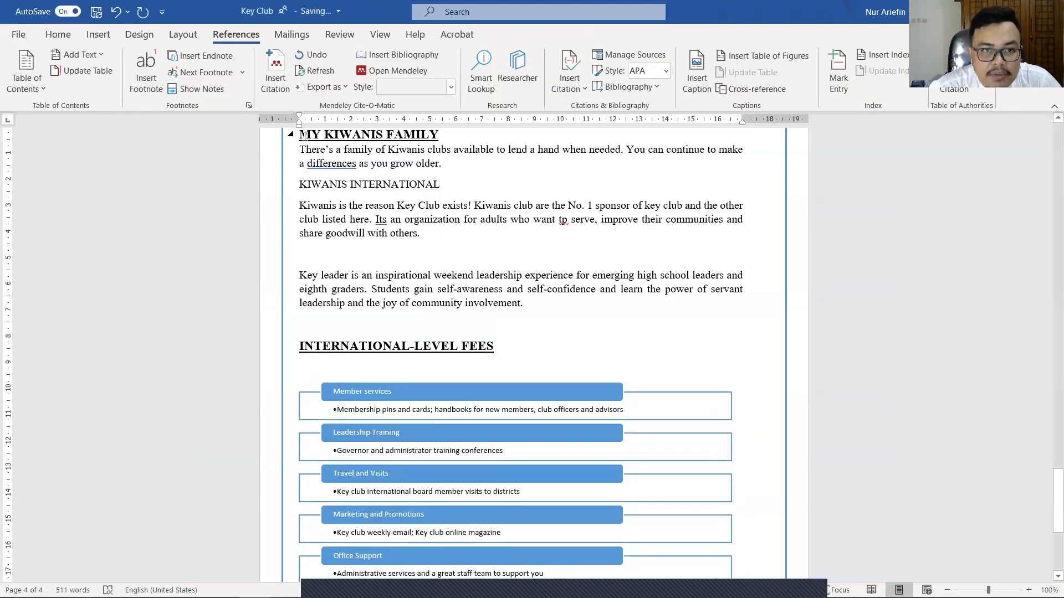
{"action": "left_click", "coordinate": [115, 30]}
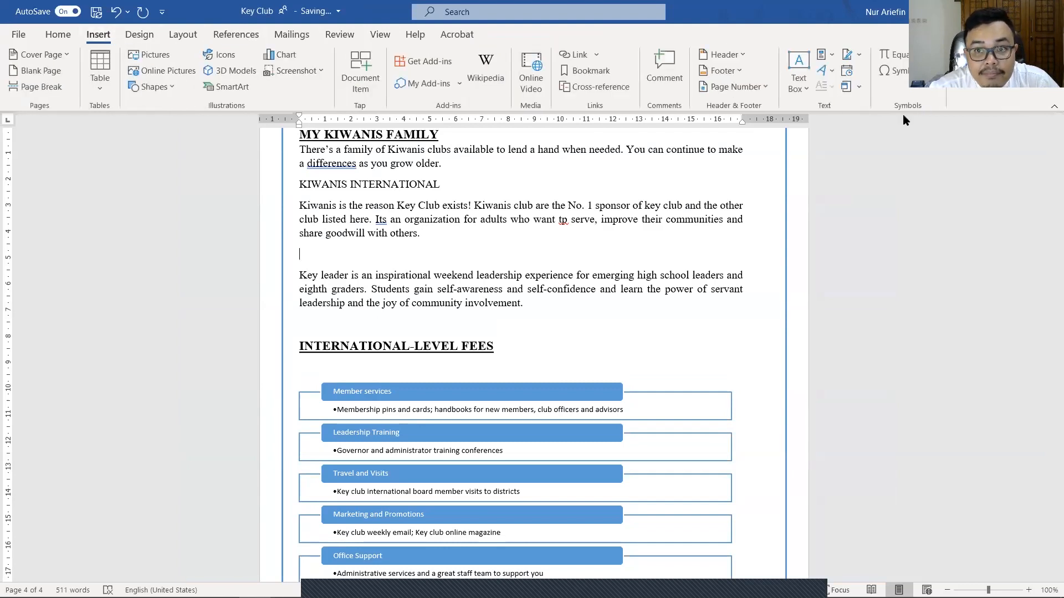
{"action": "left_click", "coordinate": [806, 89]}
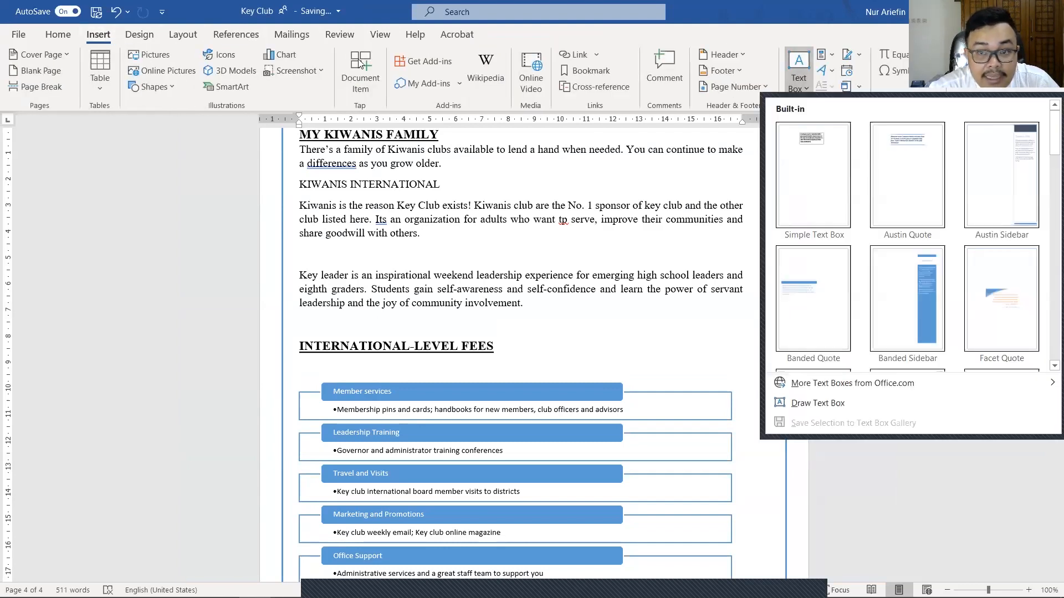
{"action": "left_click", "coordinate": [840, 283]}
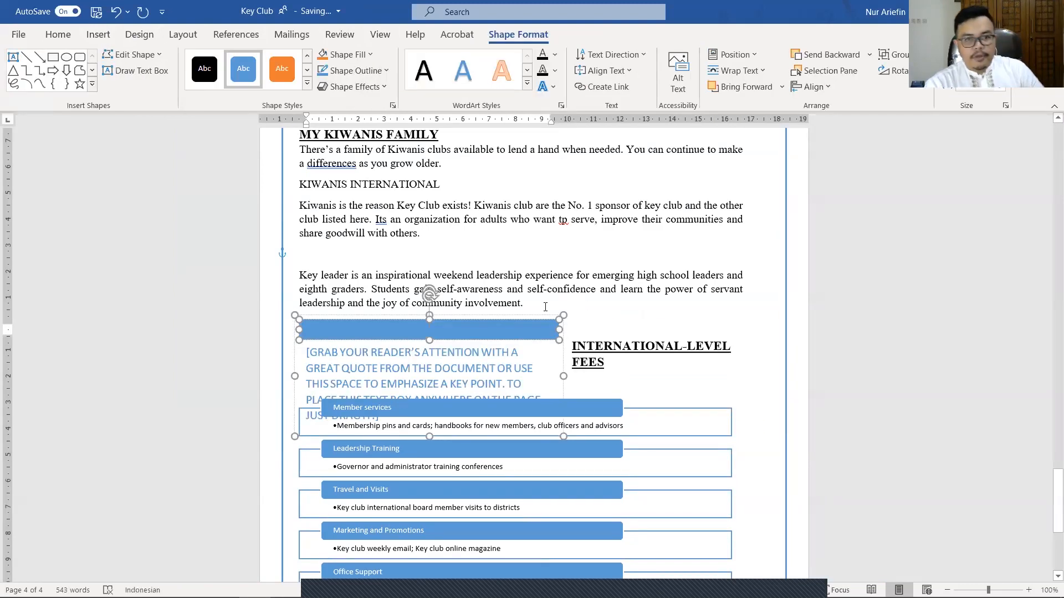
Step: Cut the "Key leader" paragraph and paste it over the quote text box placeholder, removing the extra empty line at its end
{"action": "left_click", "coordinate": [526, 295]}
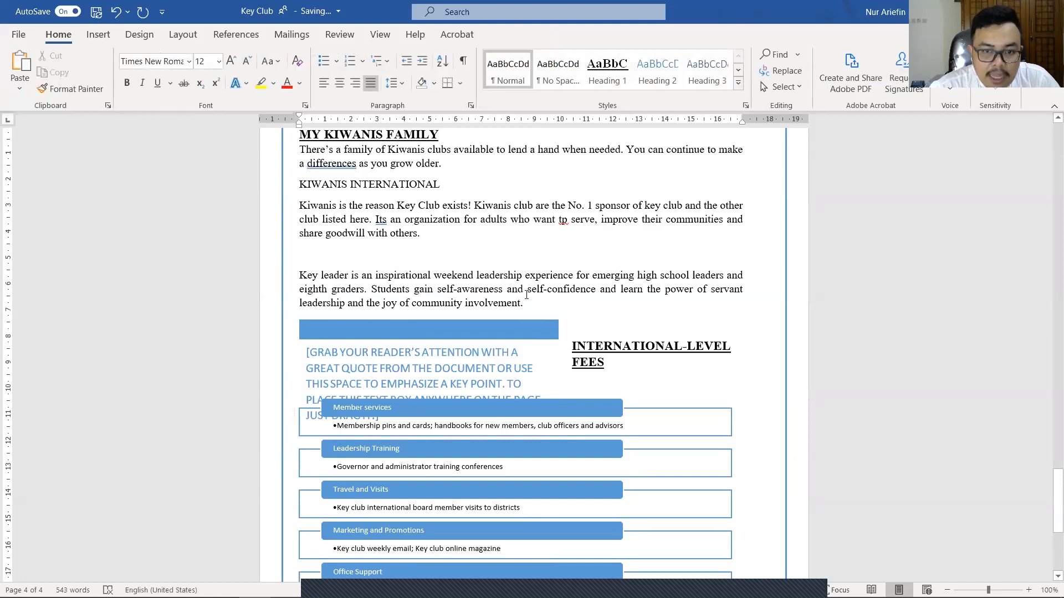
{"action": "left_click_drag", "start_coordinate": [526, 304], "coordinate": [297, 273]}
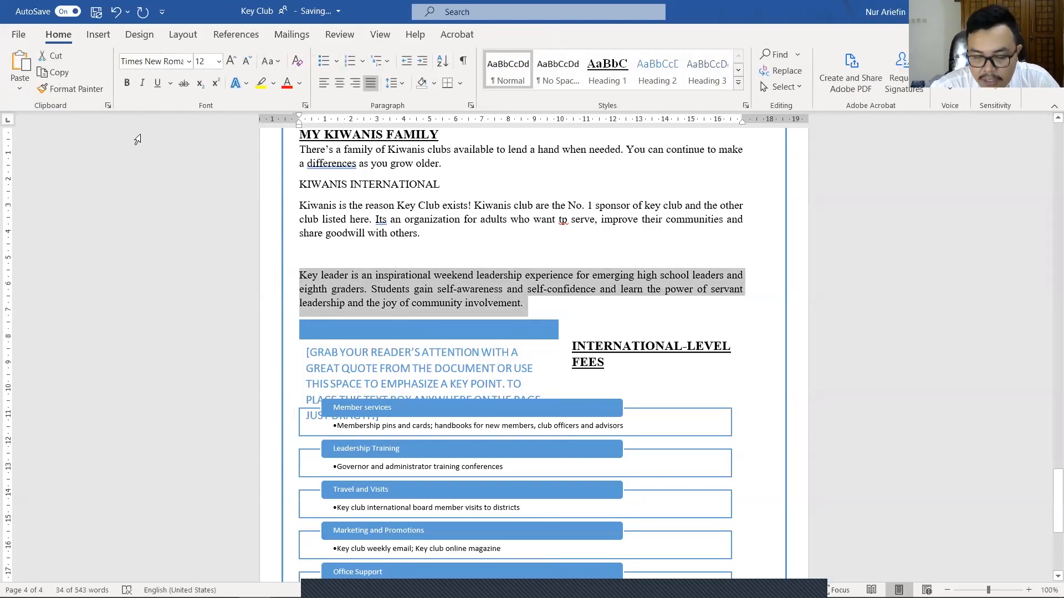
{"action": "key", "text": "ctrl+c"}
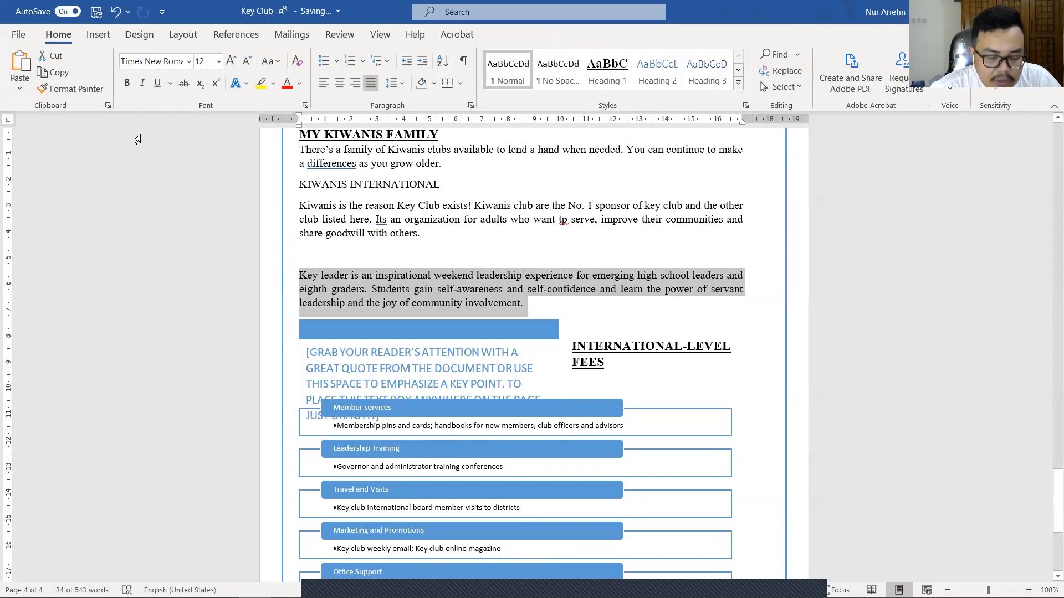
{"action": "left_click", "coordinate": [51, 57]}
{"action": "left_click", "coordinate": [309, 356]}
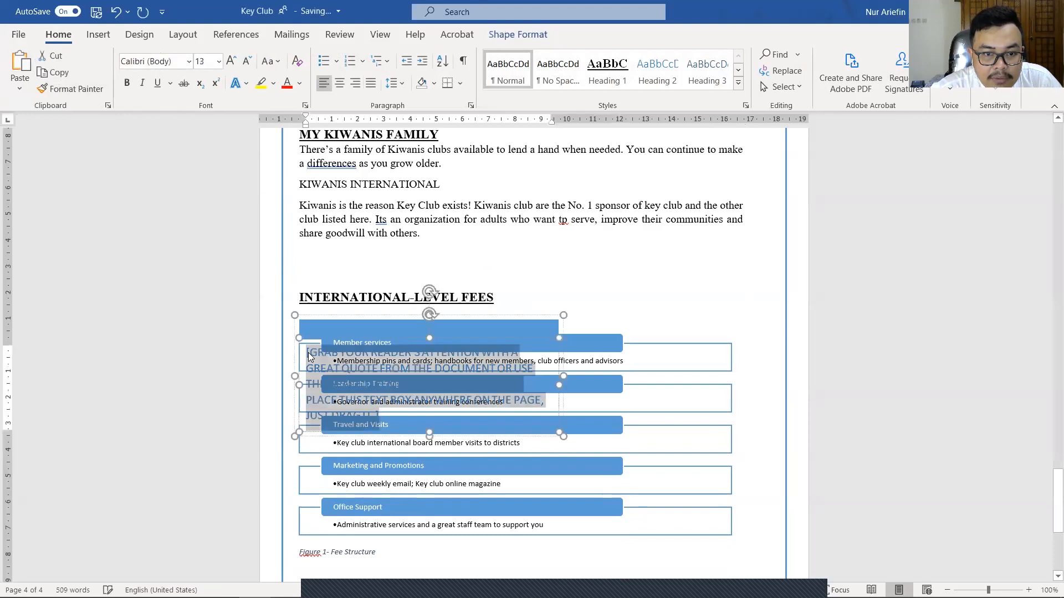
{"action": "left_click", "coordinate": [21, 64]}
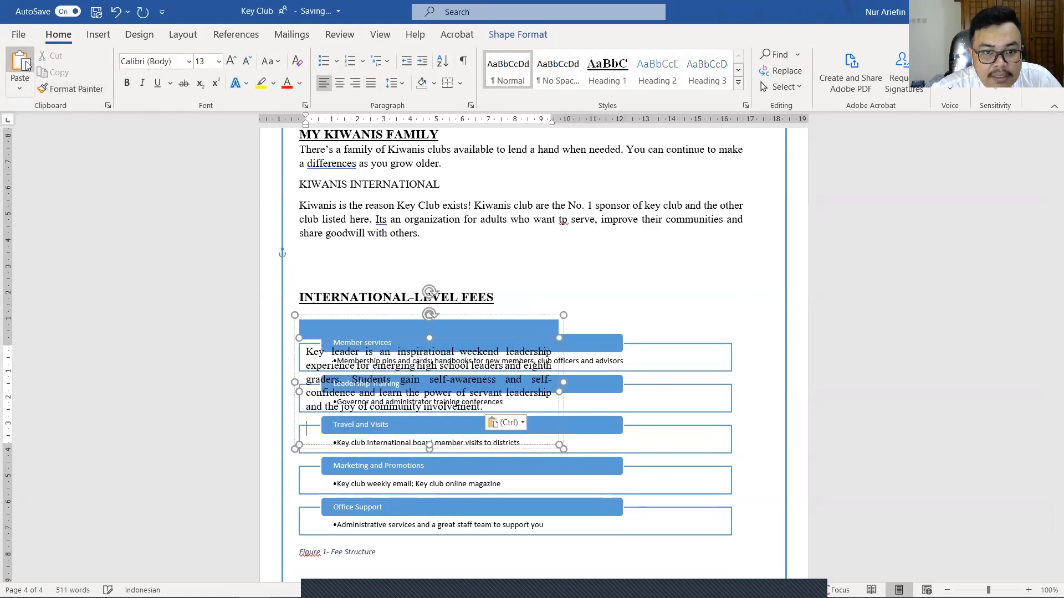
{"action": "key", "text": "BackSpace"}
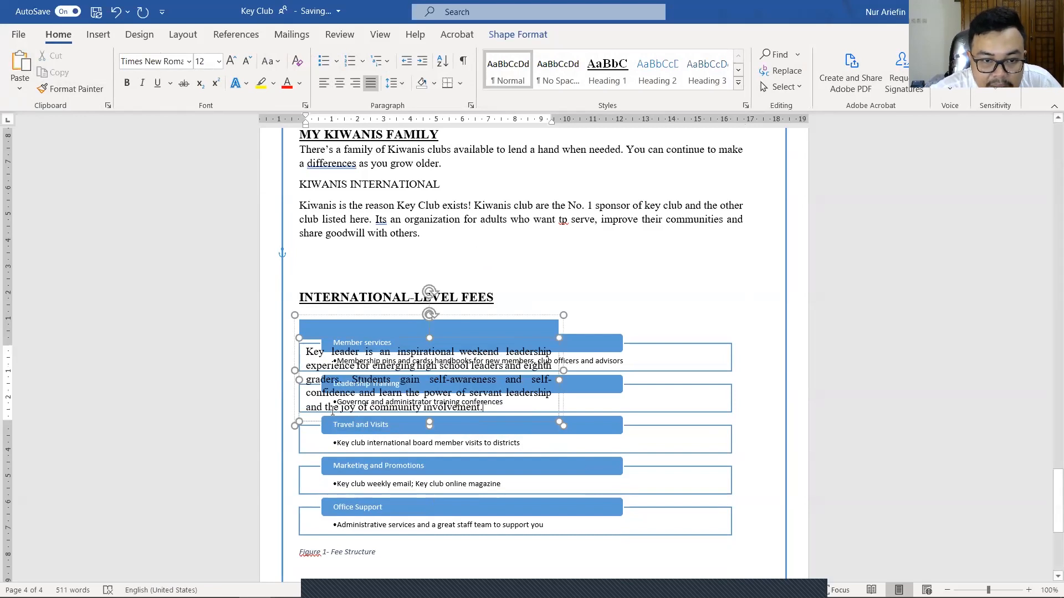
Step: Set the quote text box's horizontal alignment to Right relative to the Margin in its layout settings
{"action": "left_click", "coordinate": [292, 406]}
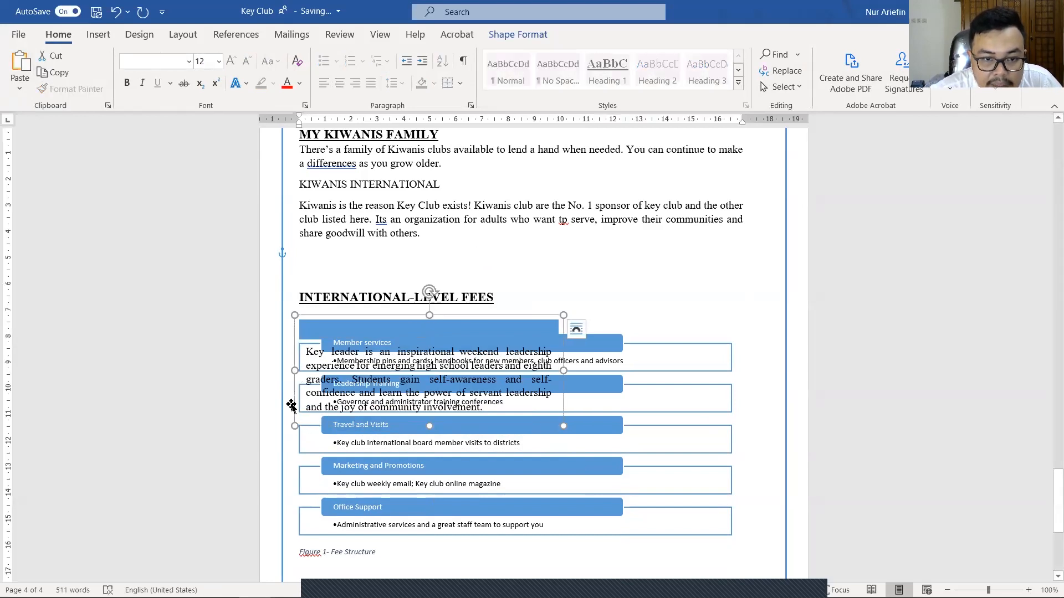
{"action": "left_click", "coordinate": [510, 37]}
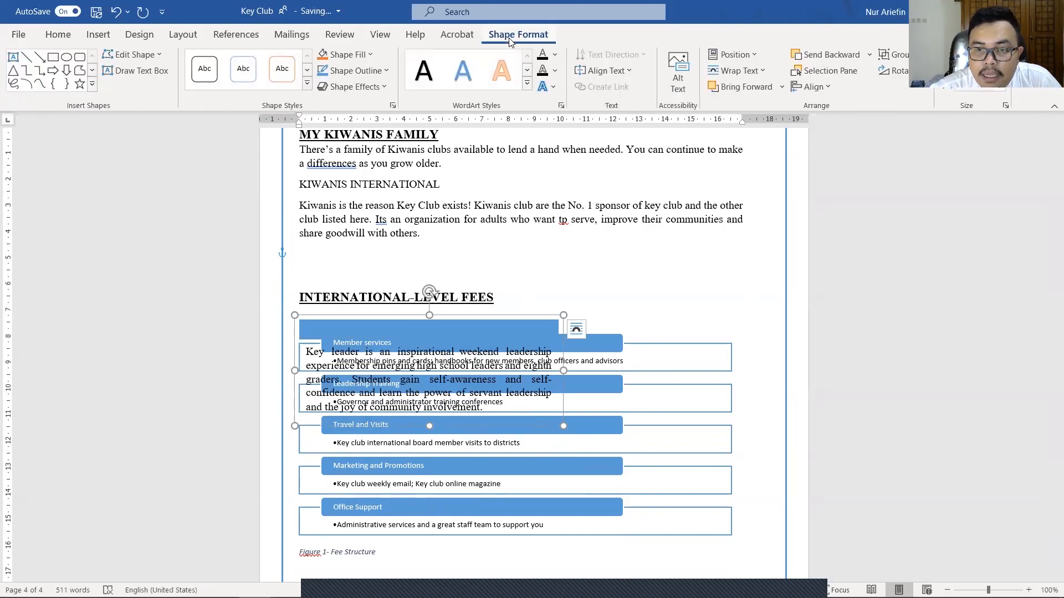
{"action": "left_click", "coordinate": [753, 55]}
{"action": "left_click", "coordinate": [593, 217]}
{"action": "left_click", "coordinate": [393, 160]}
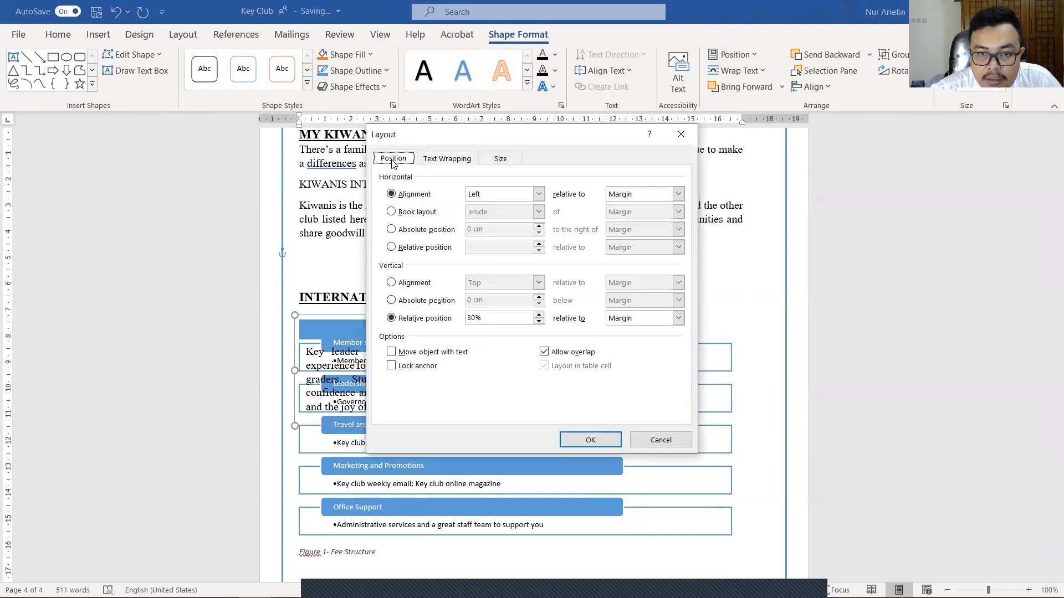
{"action": "left_click", "coordinate": [505, 194]}
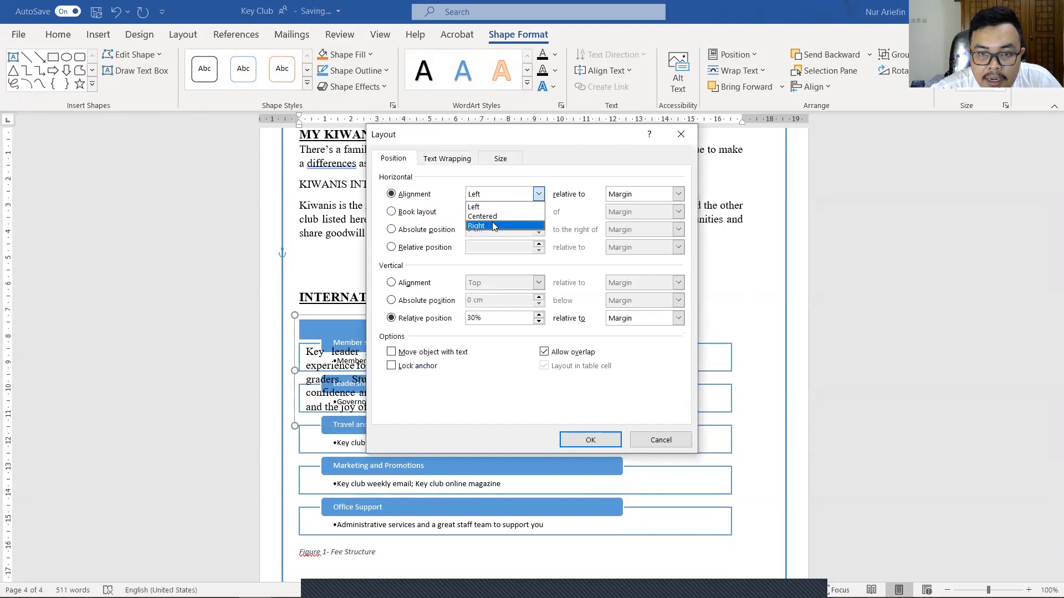
{"action": "left_click", "coordinate": [492, 221]}
Step: Set the quote text box's vertical absolute position to 4.32 cm below the Margin and apply the layout
{"action": "left_click", "coordinate": [438, 300]}
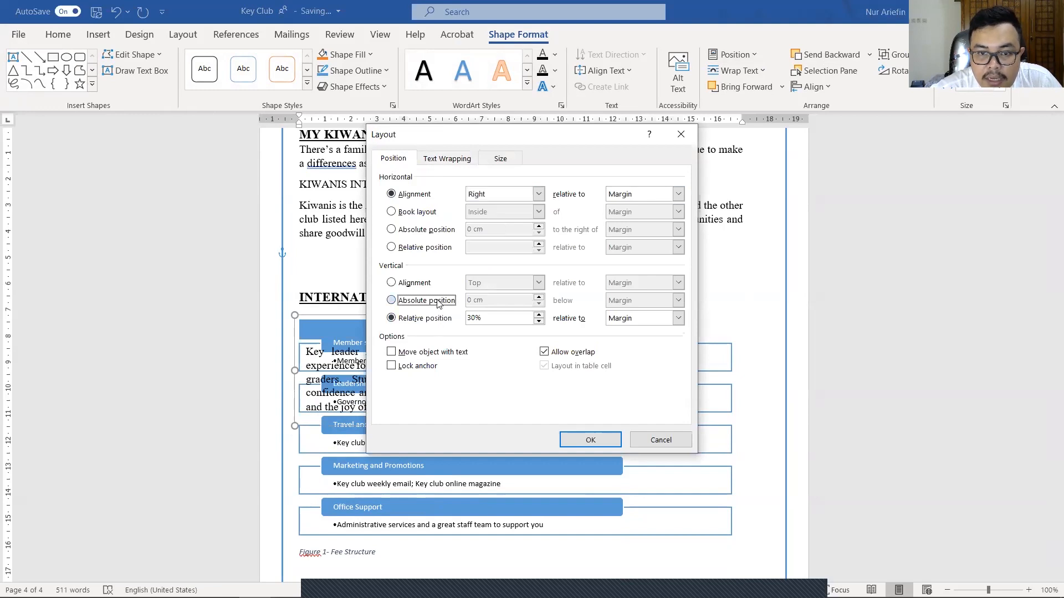
{"action": "left_click", "coordinate": [474, 300]}
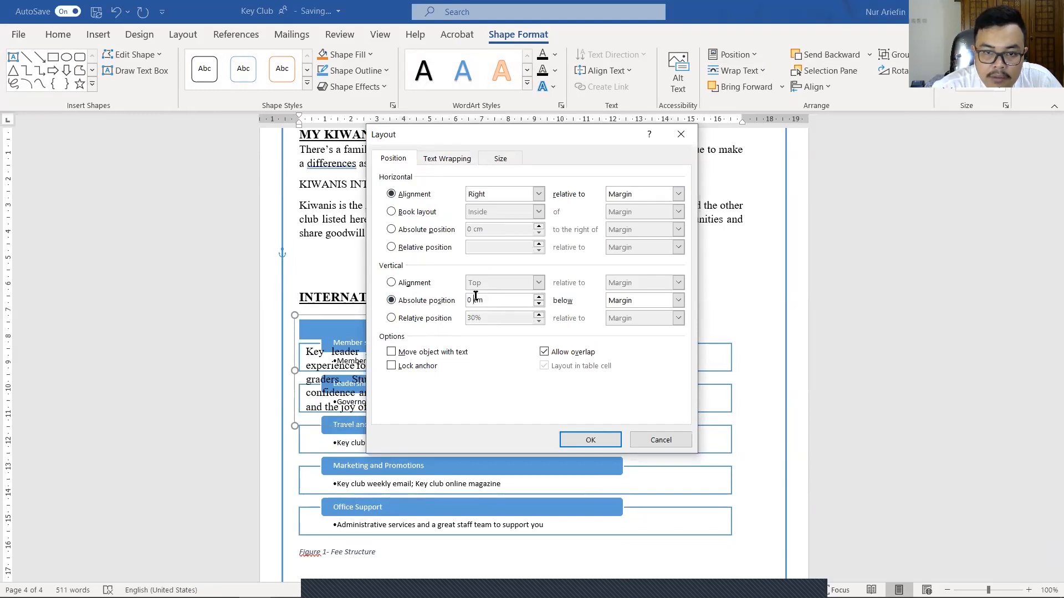
{"action": "key", "text": "BackSpace"}
{"action": "key", "text": "BackSpace"}
{"action": "type", "text": "4.32"}
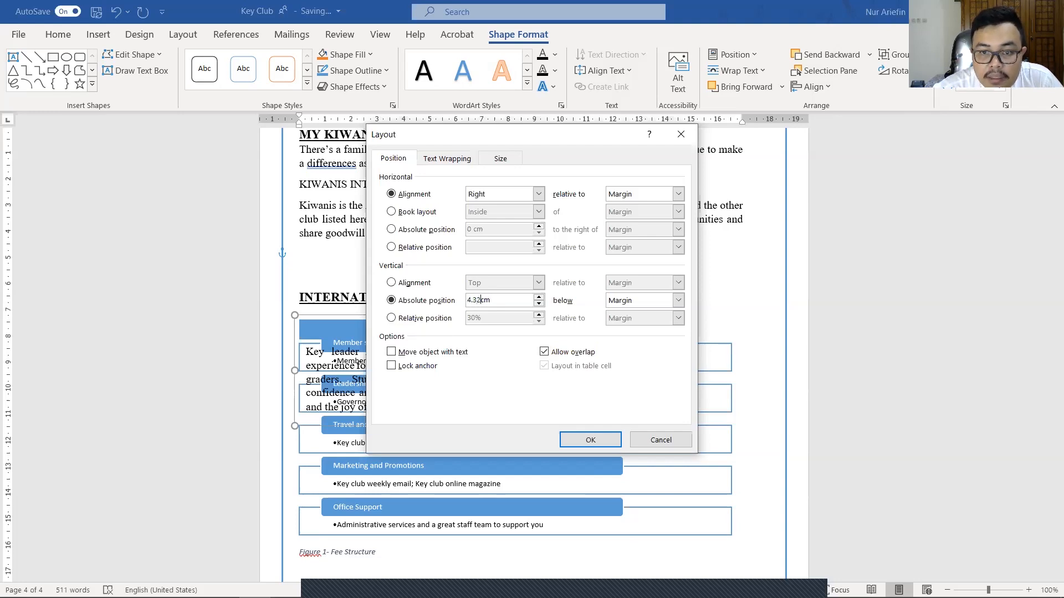
{"action": "key", "text": "Return"}
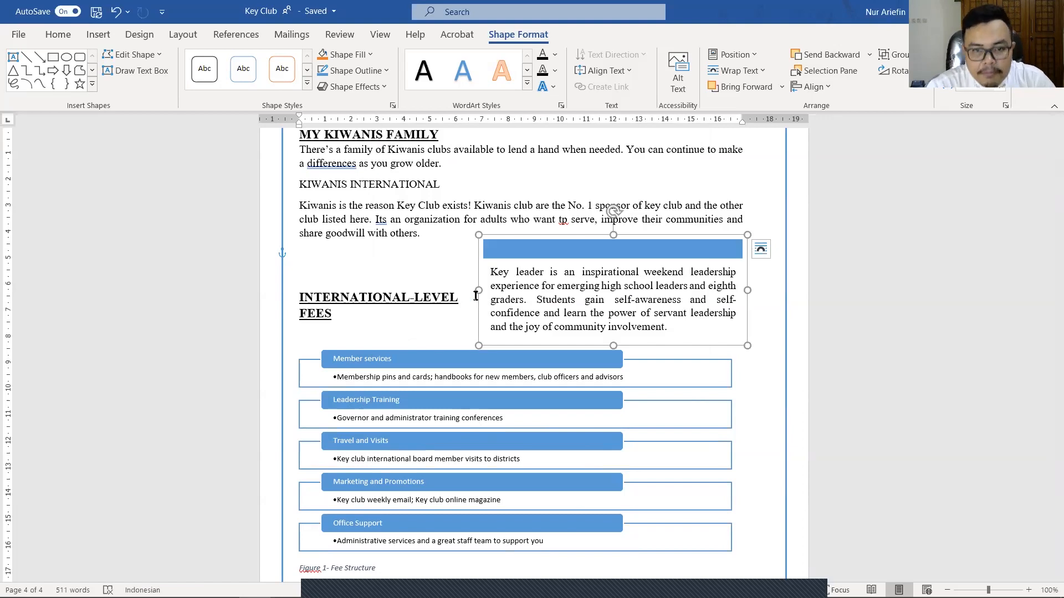
{"action": "scroll", "coordinate": [608, 450], "scroll_direction": "down", "scroll_amount": 1}
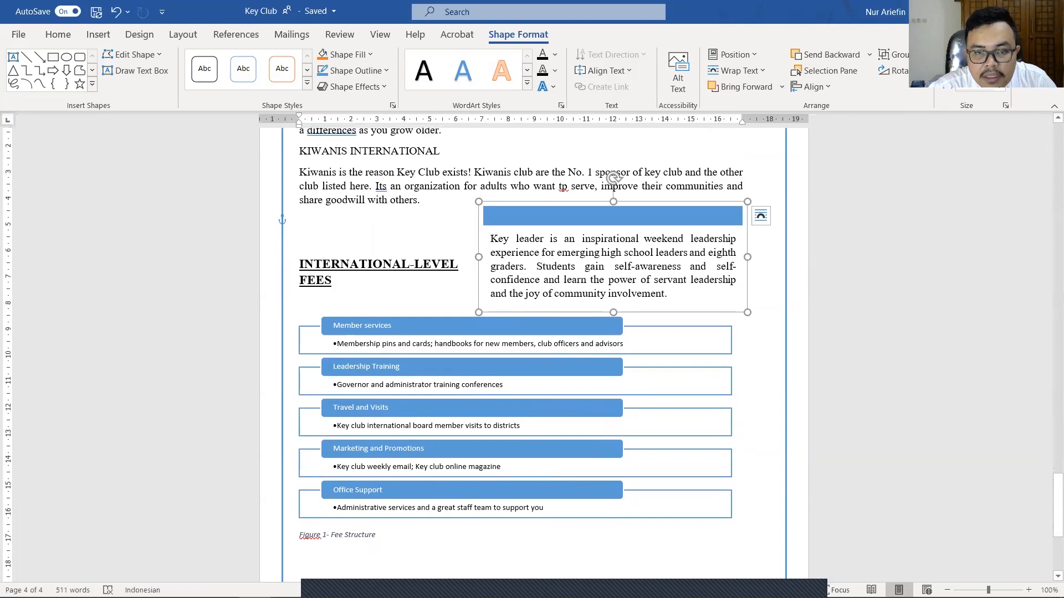
Step: Check the next tasks in the Simulation Test document, and set the Key Club document's Title property to "Key Club Handbook"
{"action": "key", "text": "alt+Tab"}
{"action": "scroll", "coordinate": [349, 384], "scroll_direction": "down", "scroll_amount": 5}
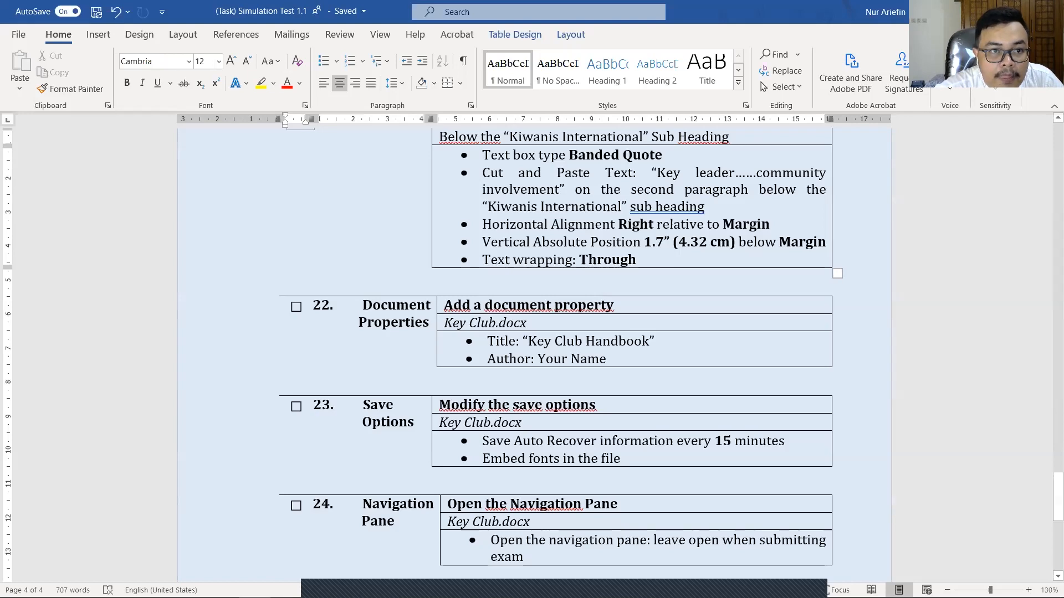
{"action": "key", "text": "alt+Tab"}
{"action": "left_click", "coordinate": [29, 34]}
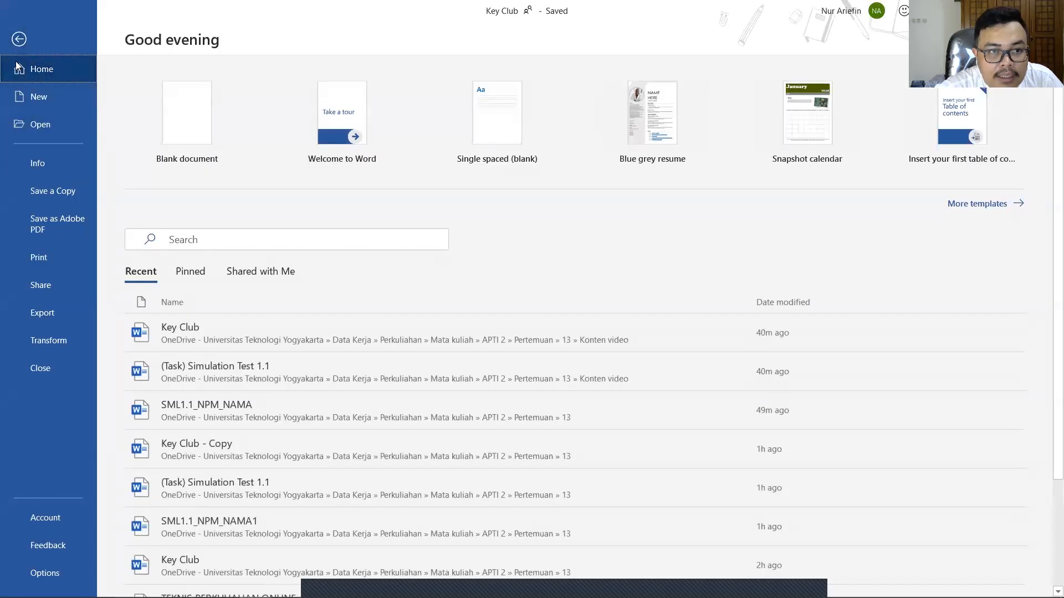
{"action": "left_click", "coordinate": [19, 39]}
{"action": "left_click", "coordinate": [20, 35]}
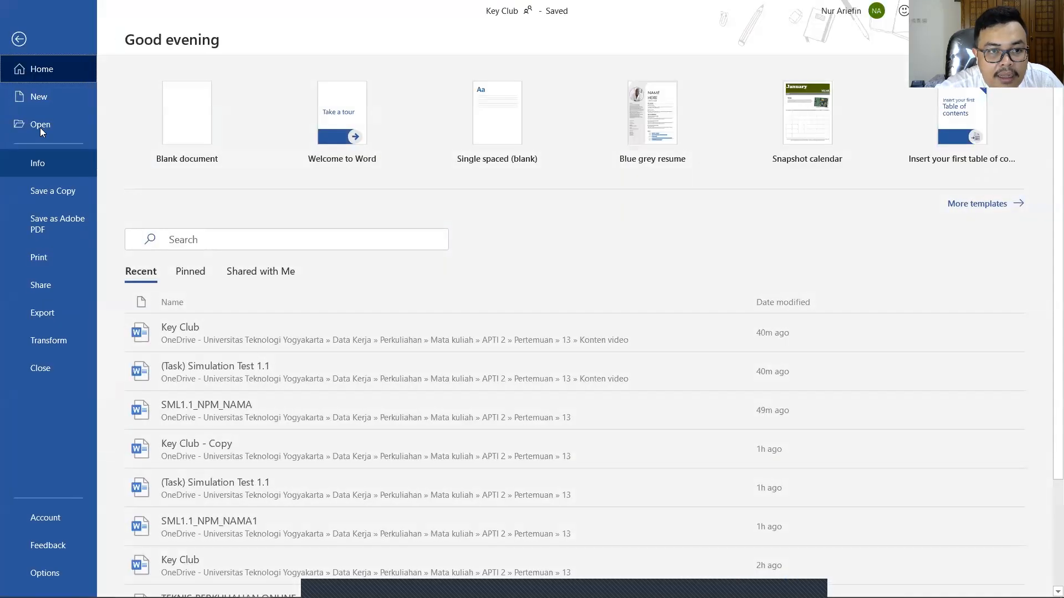
{"action": "left_click", "coordinate": [45, 161]}
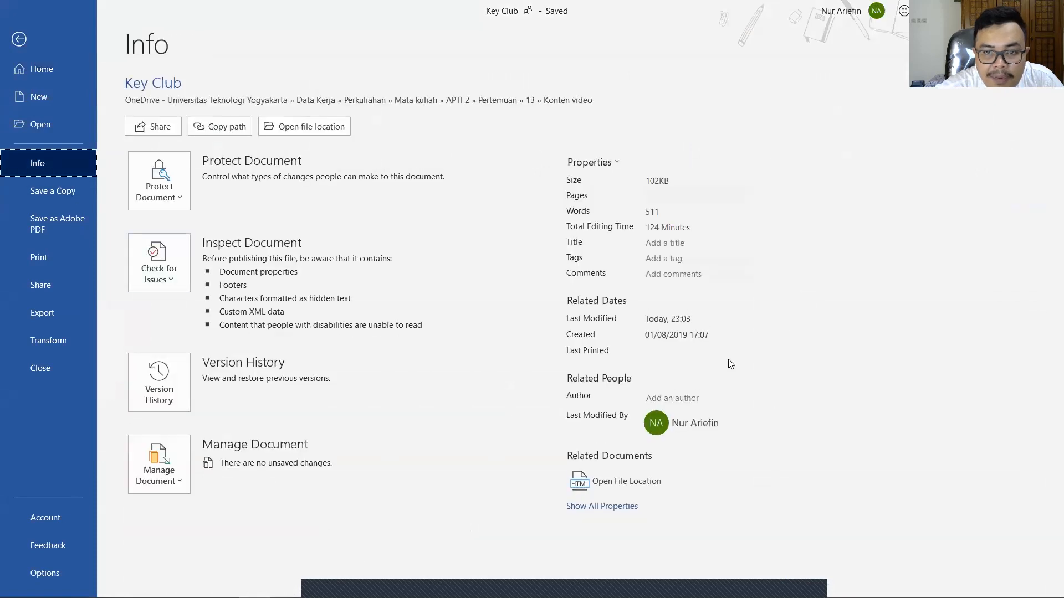
{"action": "left_click", "coordinate": [593, 163]}
{"action": "left_click", "coordinate": [587, 182]}
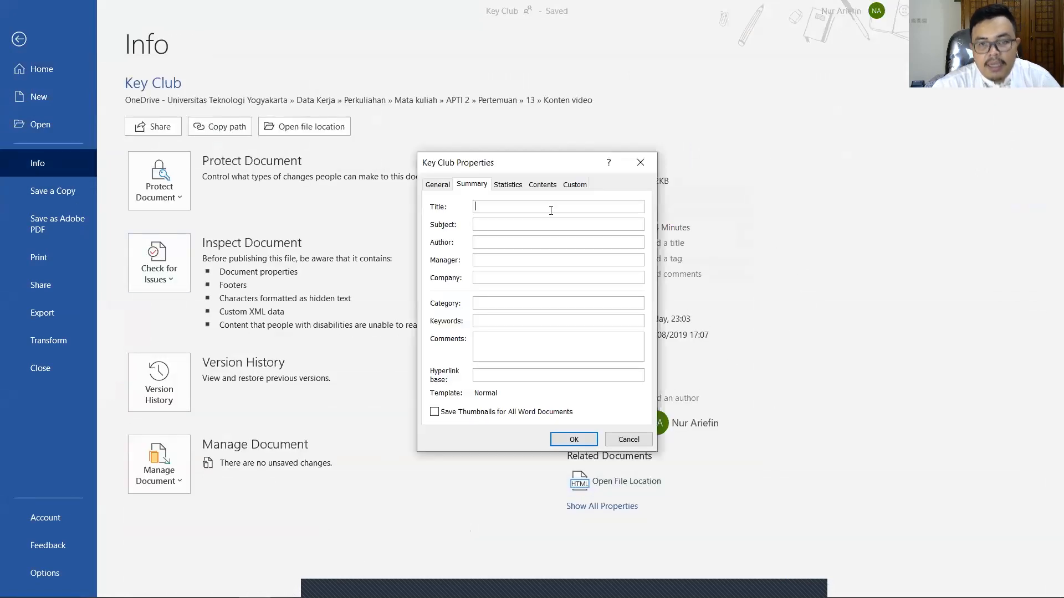
{"action": "type", "text": "Key Ckub"}
{"action": "key", "text": "BackSpace"}
{"action": "key", "text": "BackSpace"}
{"action": "key", "text": "BackSpace"}
{"action": "key", "text": "BackSpace"}
{"action": "type", "text": "lub Handbook"}
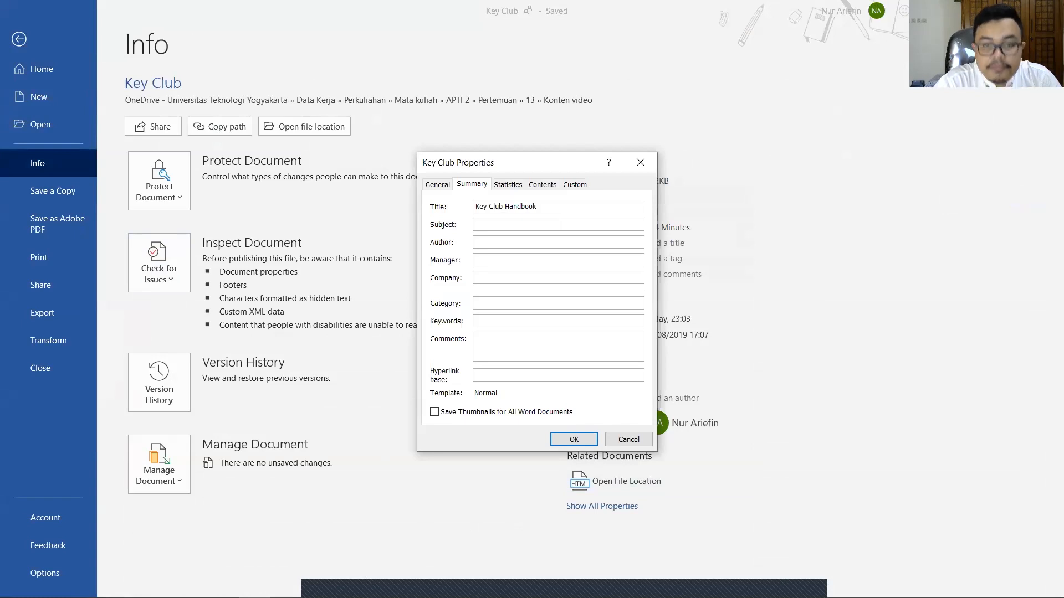
Step: Enter the author's name in the document properties and apply them, and tick off task 22 in the Simulation Test document
{"action": "left_click", "coordinate": [501, 242]}
{"action": "type", "text": "Nur Ariefin"}
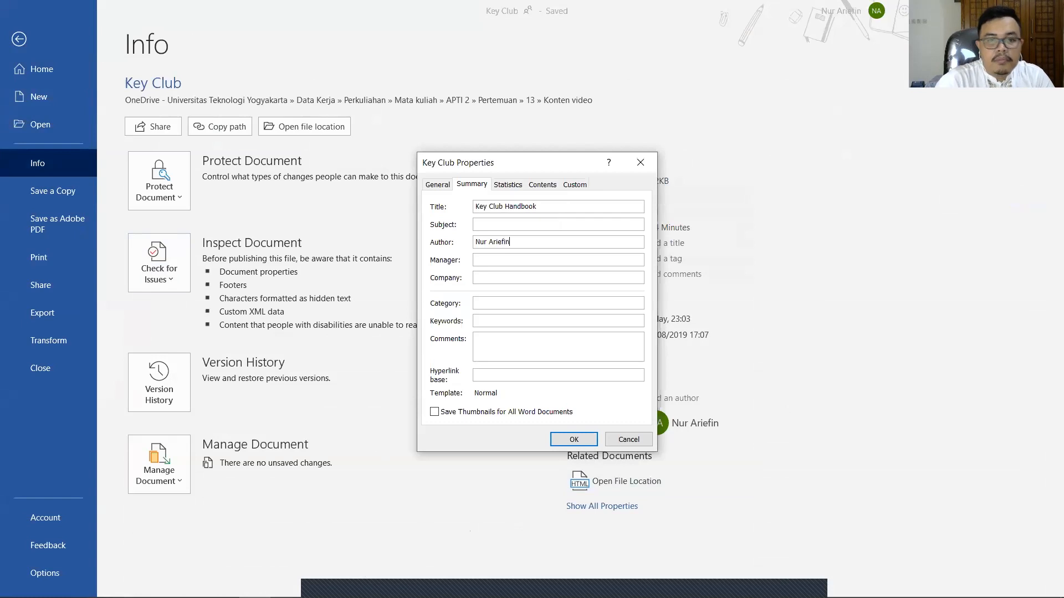
{"action": "left_click", "coordinate": [574, 439]}
{"action": "left_click", "coordinate": [19, 39]}
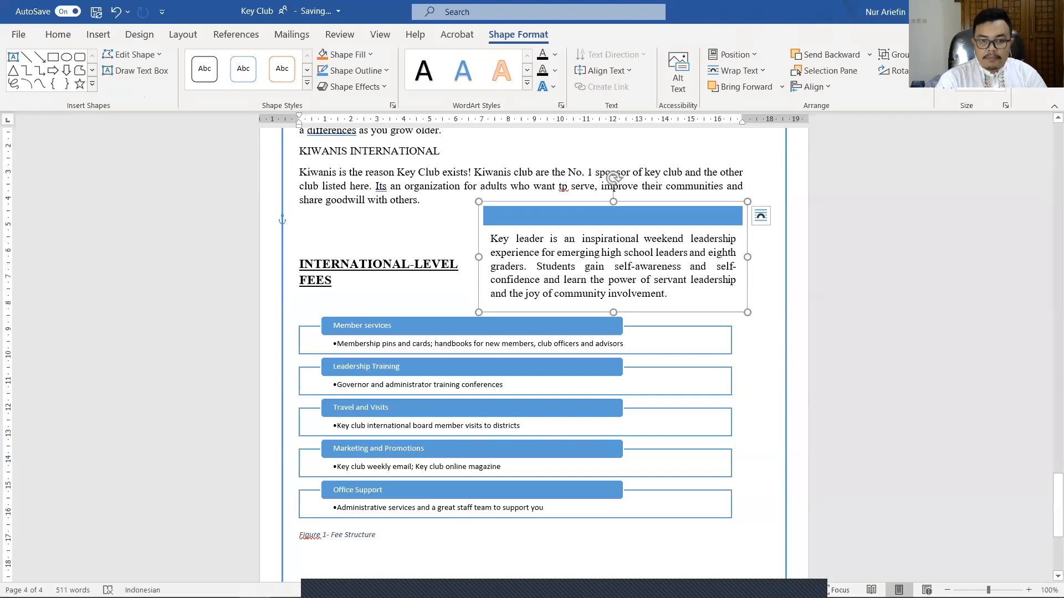
{"action": "key", "text": "alt+Tab"}
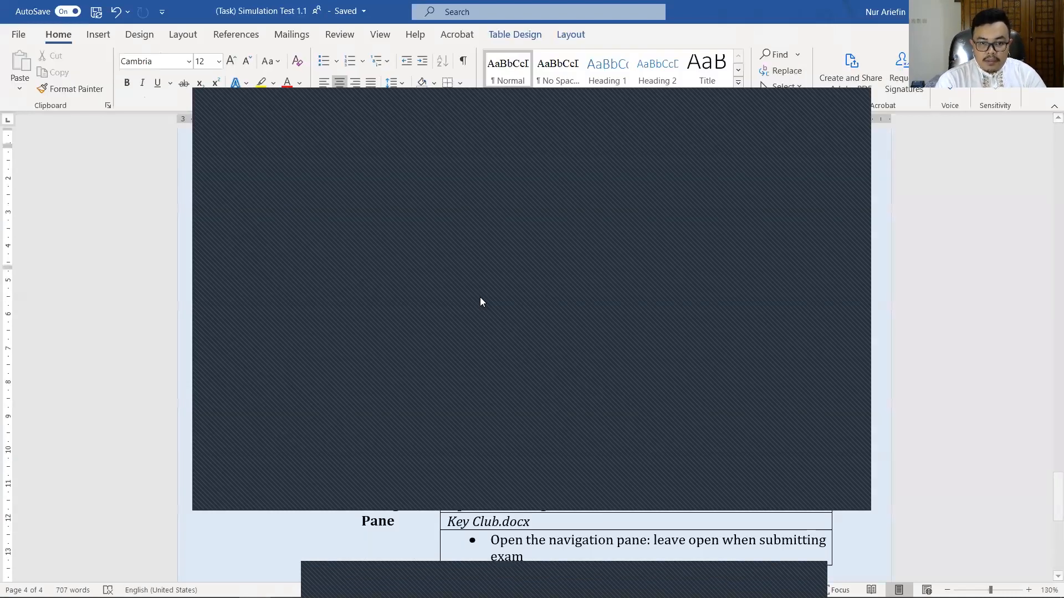
{"action": "left_click", "coordinate": [299, 306]}
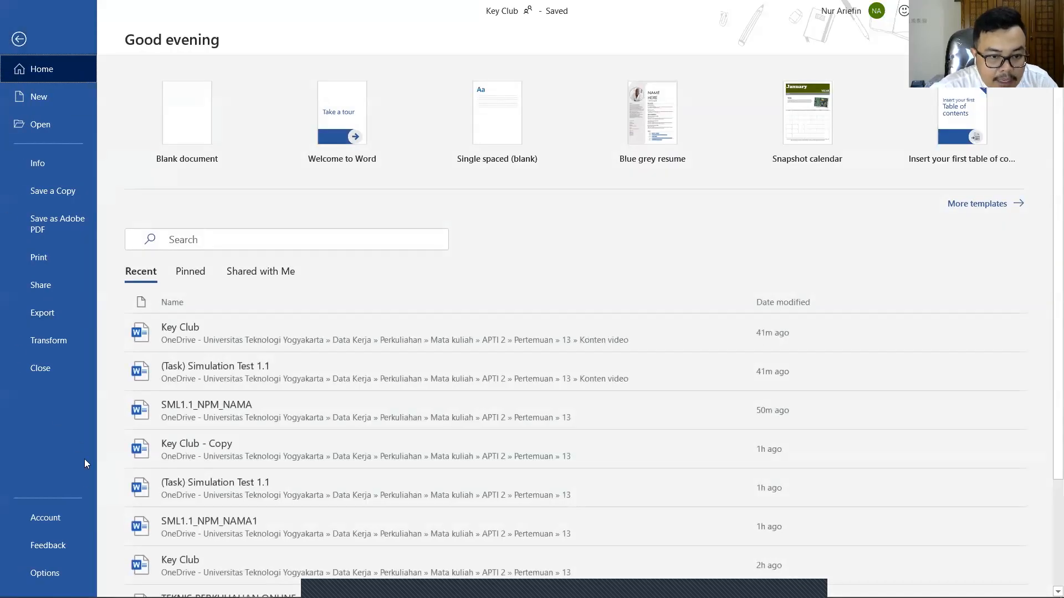
Step: In the Key Club document's save options, use a 15-minute AutoRecover interval and enable embedding fonts in the file
{"action": "left_click", "coordinate": [63, 568]}
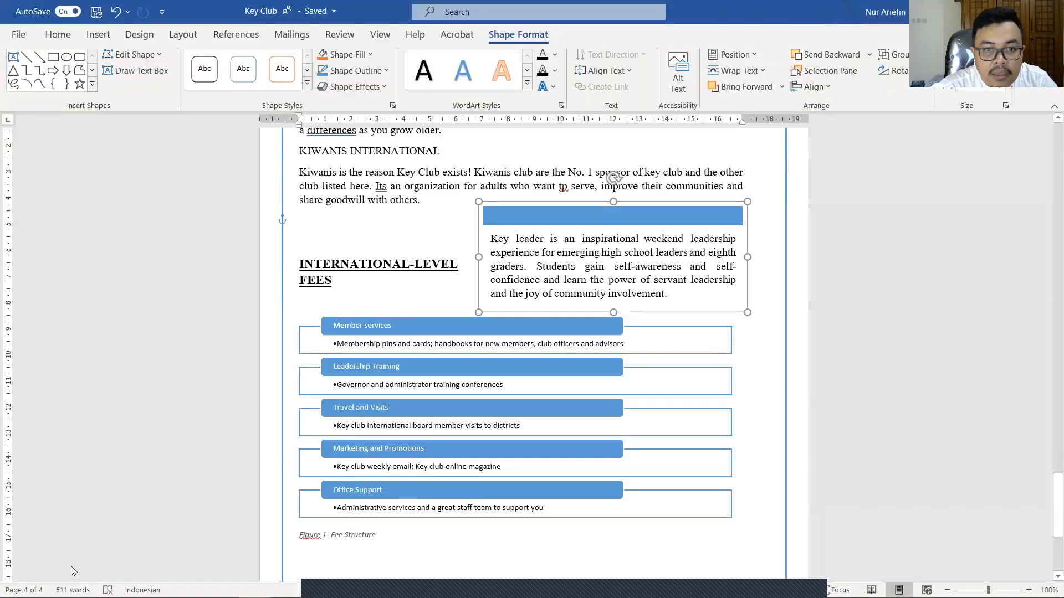
{"action": "left_click", "coordinate": [258, 158]}
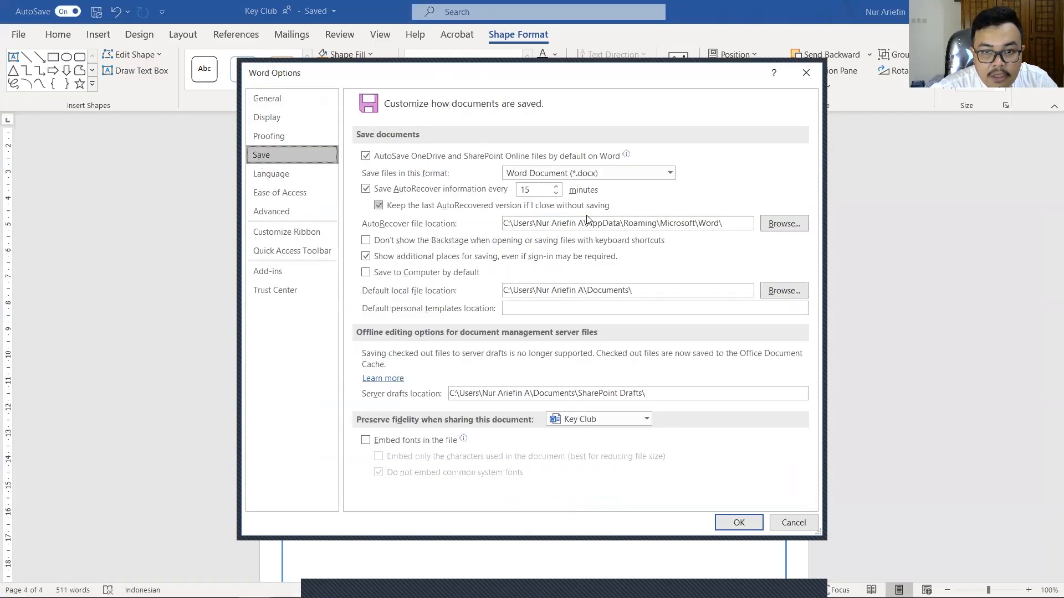
{"action": "left_click", "coordinate": [538, 191]}
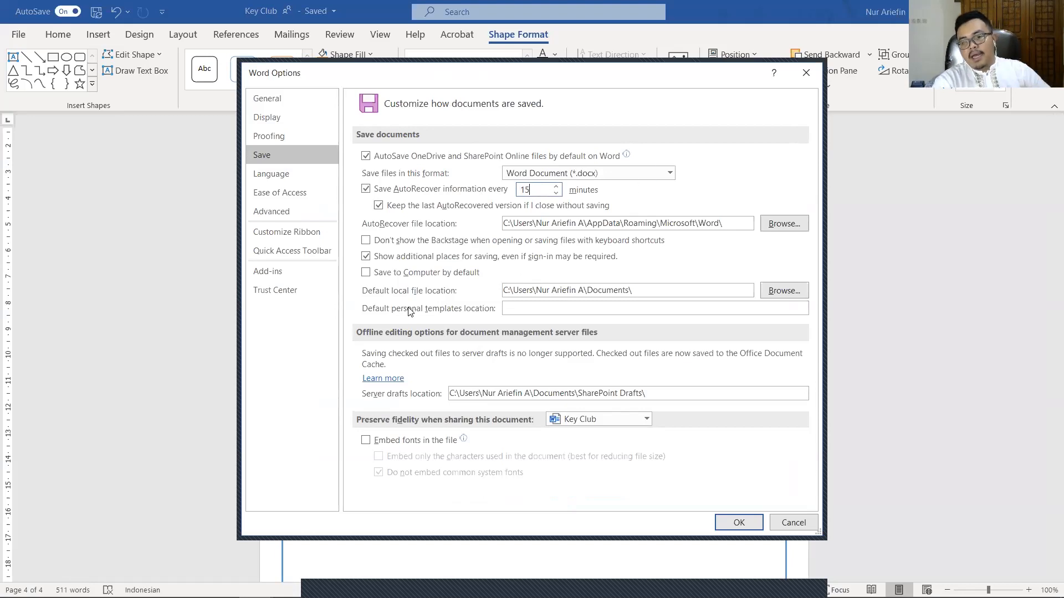
{"action": "left_click", "coordinate": [413, 441]}
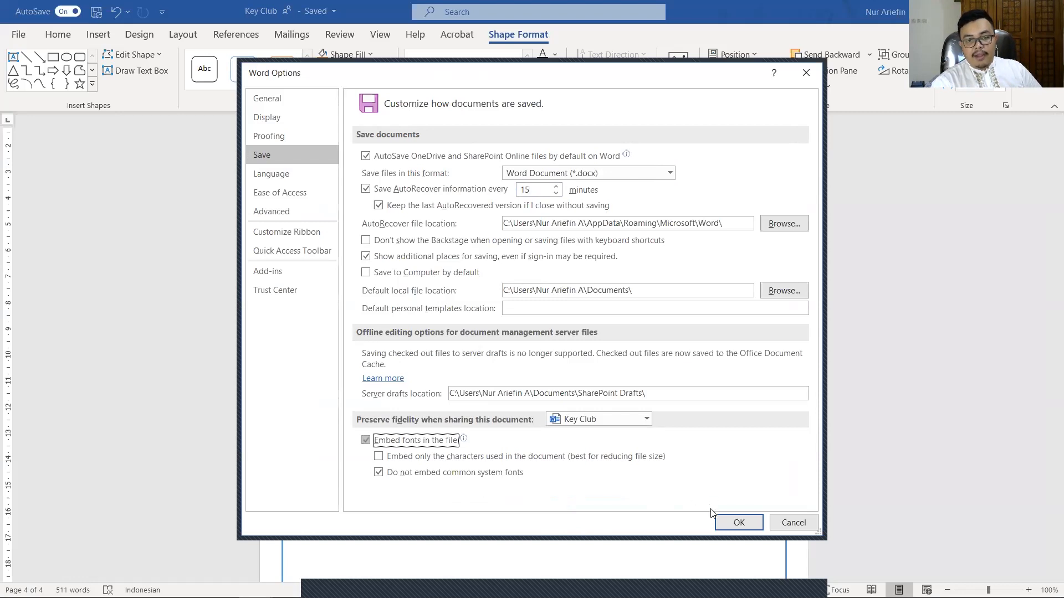
{"action": "left_click", "coordinate": [724, 521]}
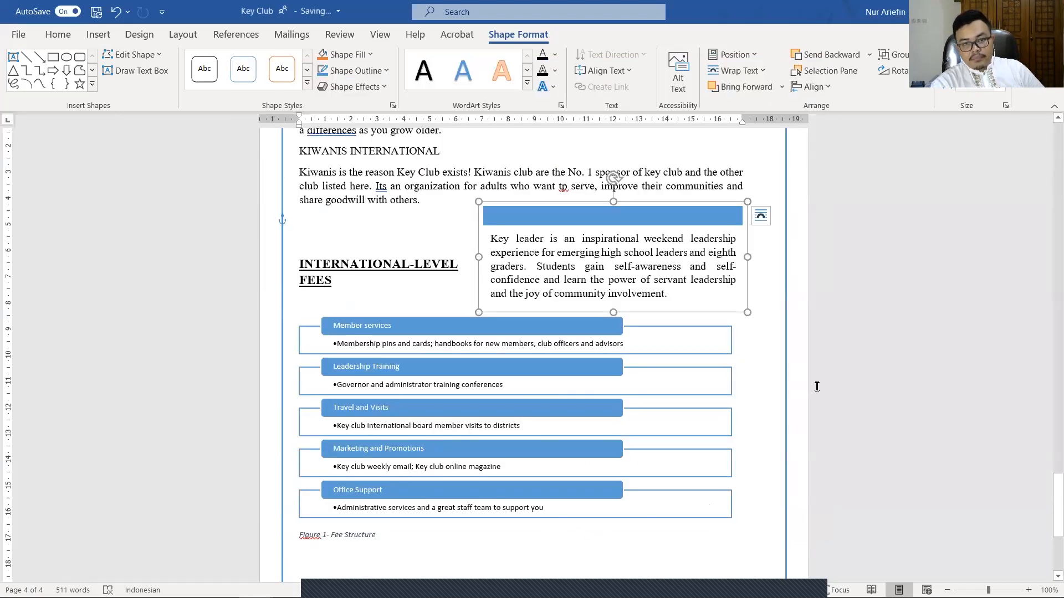
{"action": "left_click", "coordinate": [755, 350]}
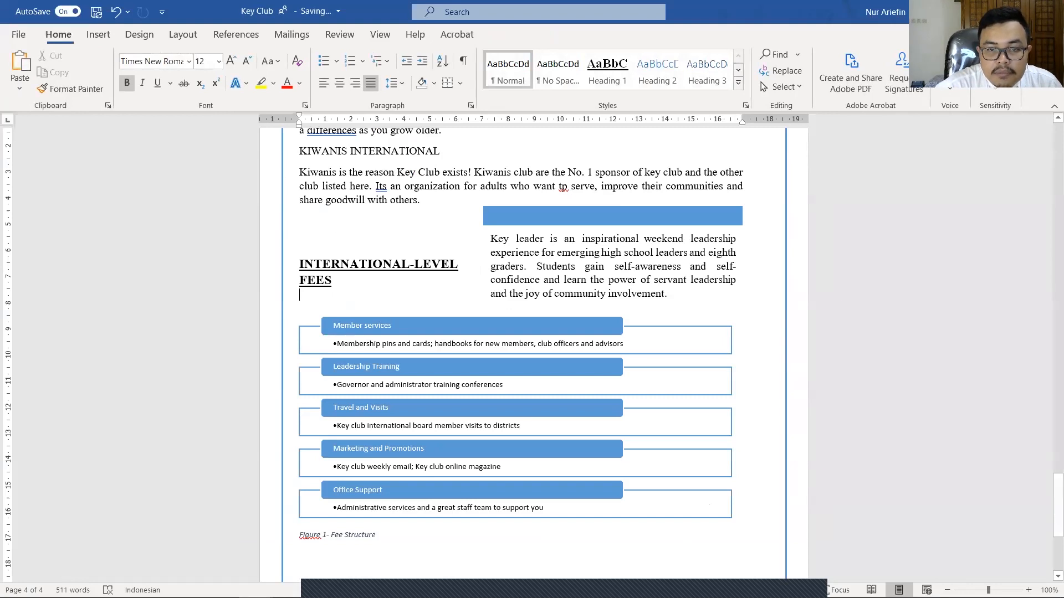
Step: Tick off task 23, Save Options, in the Simulation Test document and read task 24
{"action": "key", "text": "alt+Tab"}
{"action": "left_click", "coordinate": [296, 406]}
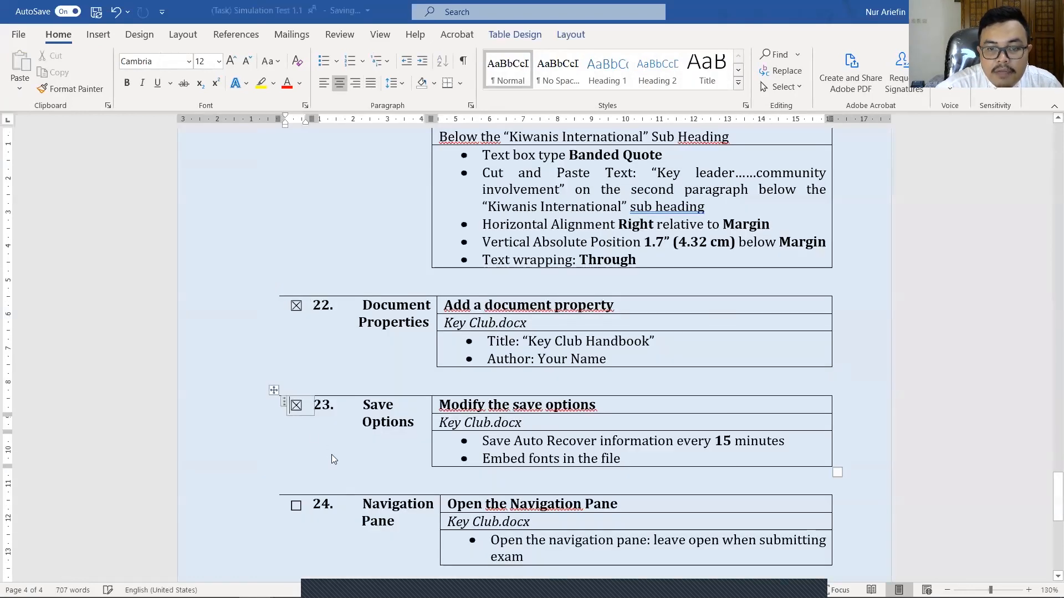
{"action": "scroll", "coordinate": [556, 339], "scroll_direction": "down", "scroll_amount": 2}
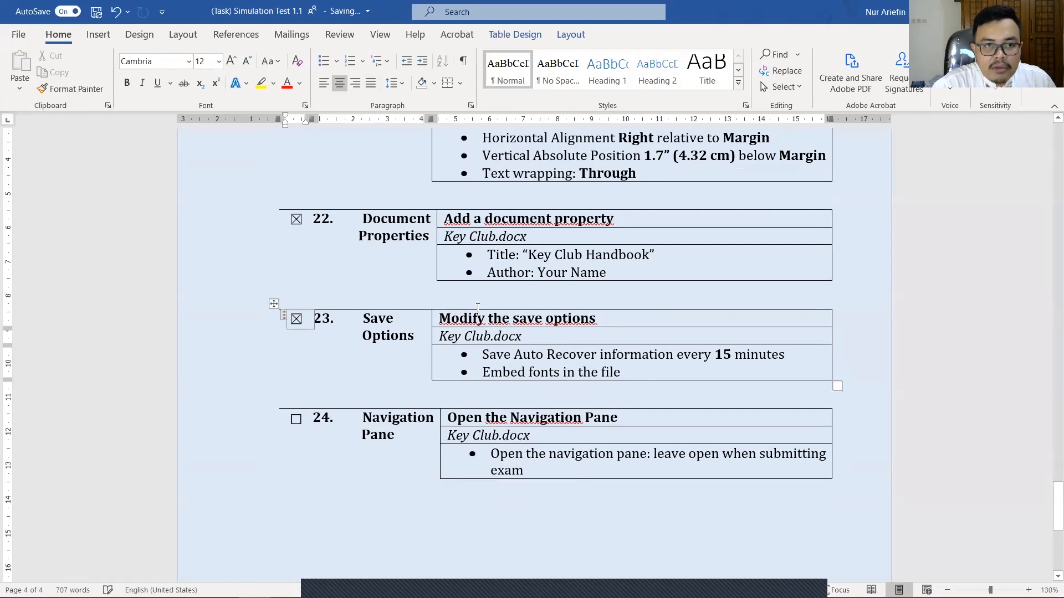
Step: Switch to the Key Club document and show the Navigation Pane, returning to the start of the document
{"action": "key", "text": "alt+Tab"}
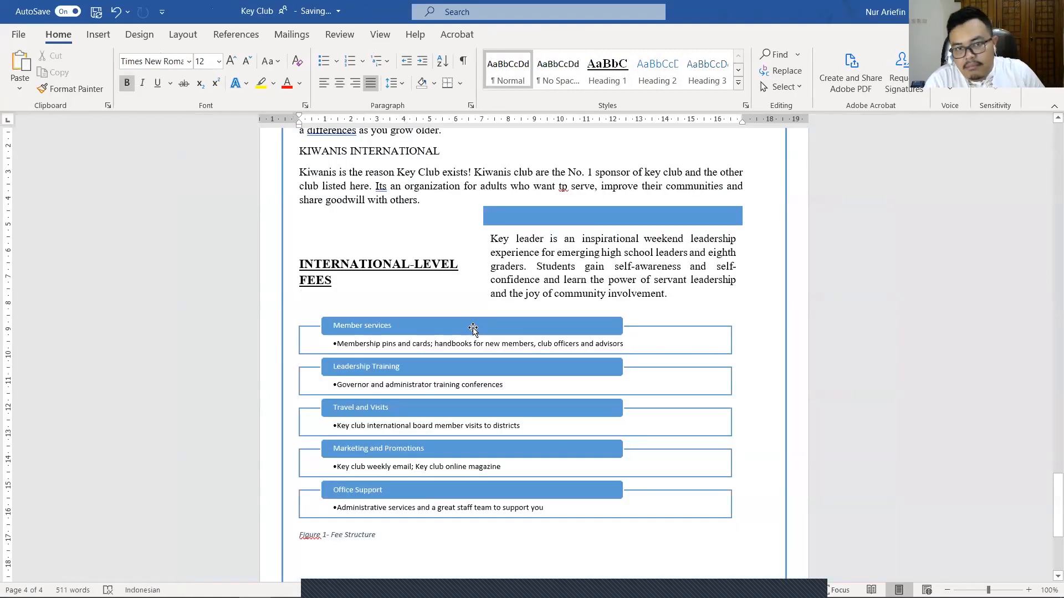
{"action": "left_click", "coordinate": [393, 35]}
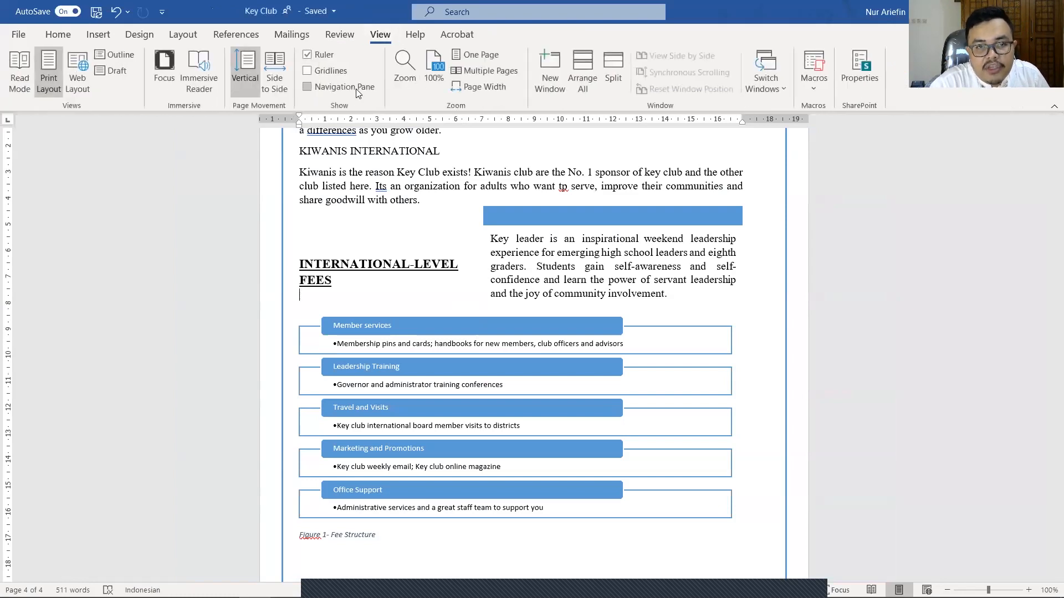
{"action": "left_click", "coordinate": [357, 90]}
{"action": "left_click", "coordinate": [467, 173]}
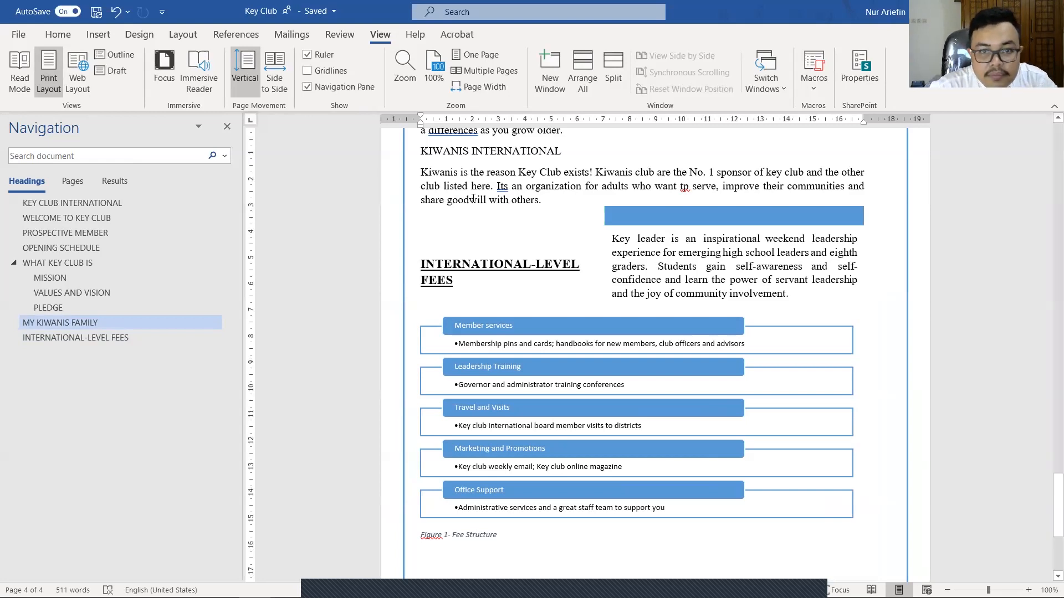
{"action": "scroll", "coordinate": [473, 198], "scroll_direction": "up", "scroll_amount": 20}
{"action": "scroll", "coordinate": [471, 198], "scroll_direction": "up", "scroll_amount": 20}
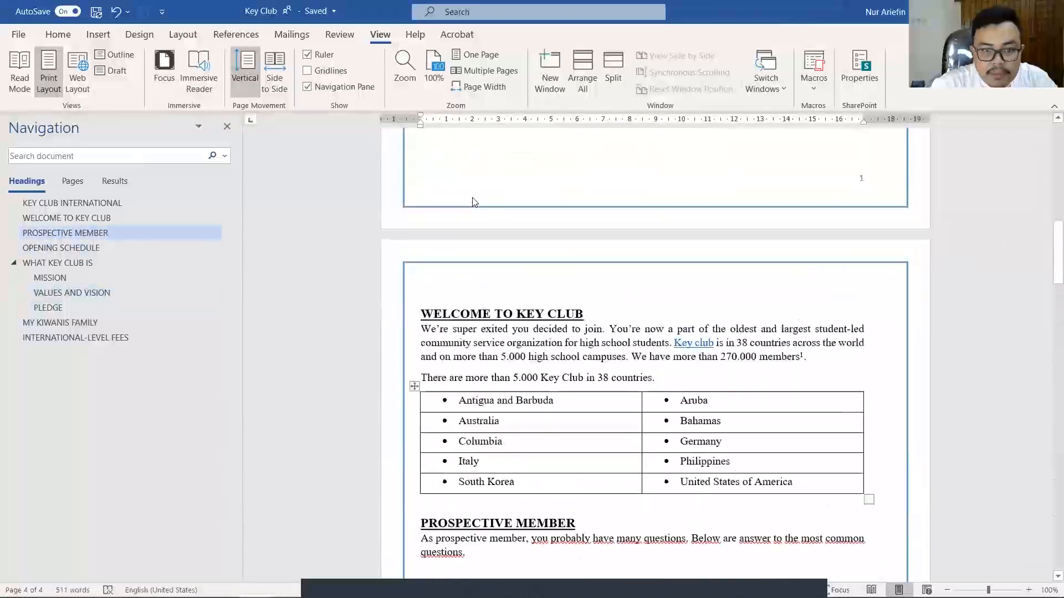
{"action": "left_click", "coordinate": [16, 34]}
{"action": "left_click", "coordinate": [40, 188]}
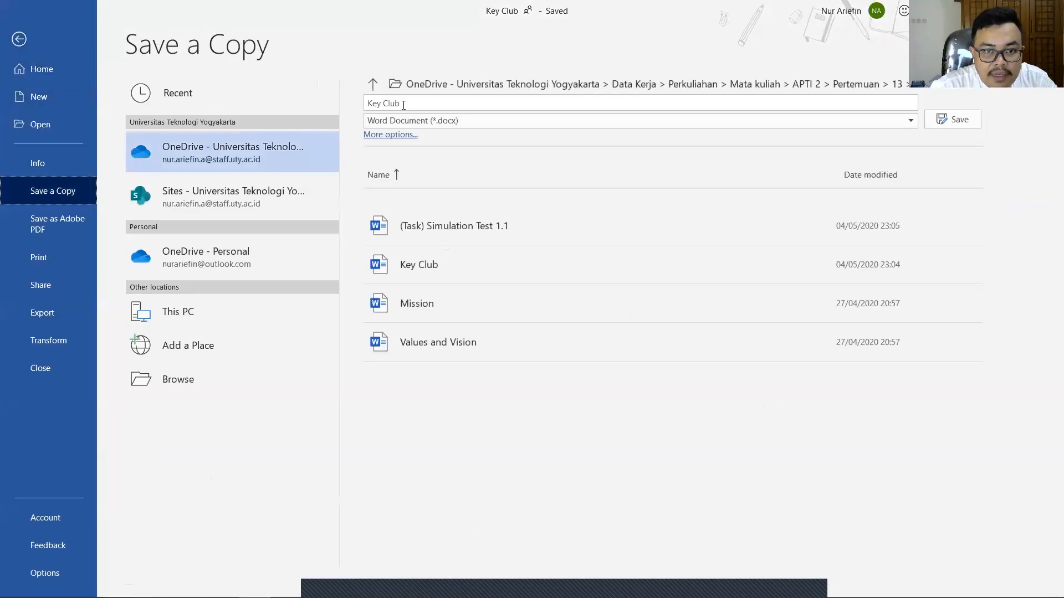
{"action": "left_click", "coordinate": [453, 102]}
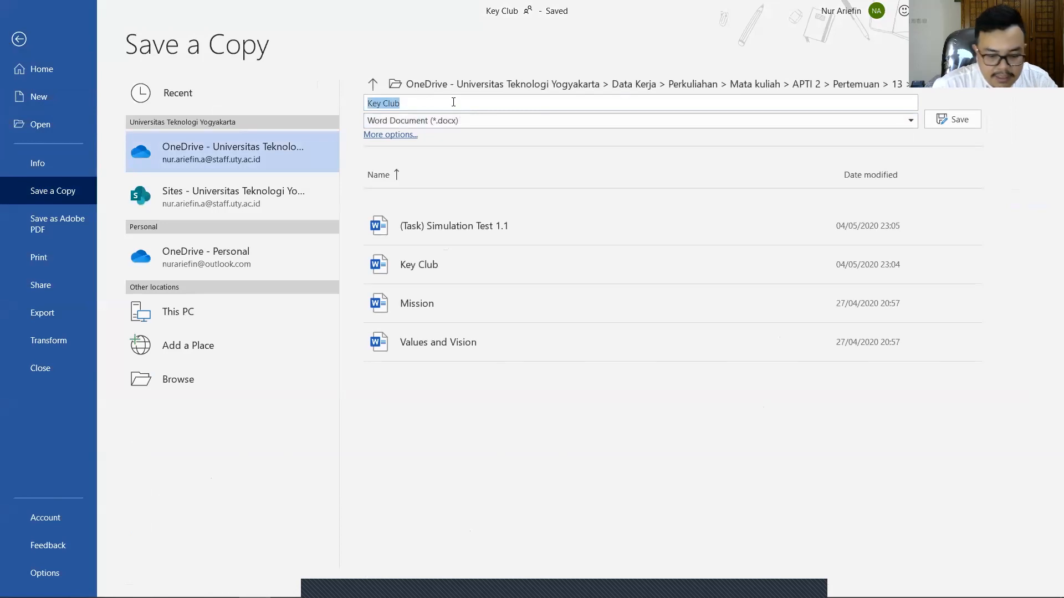
{"action": "key", "text": "BackSpace"}
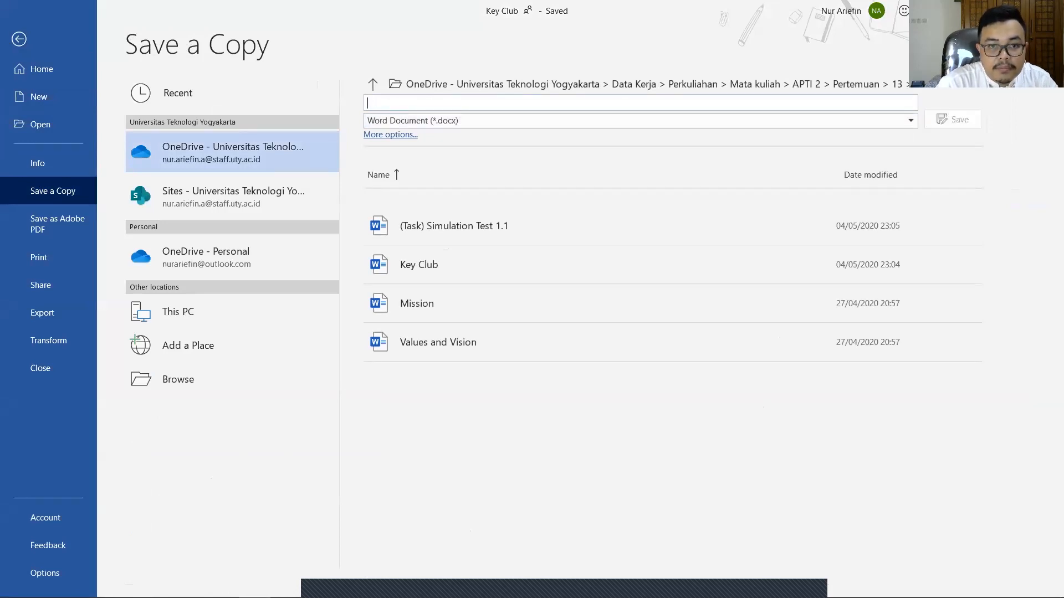
{"action": "key", "text": "Escape"}
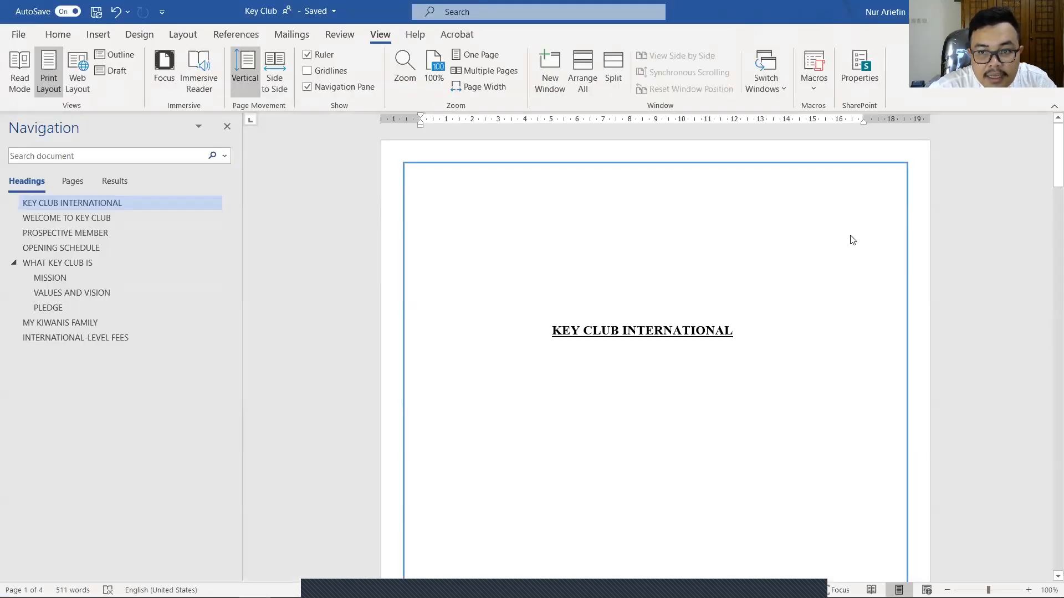